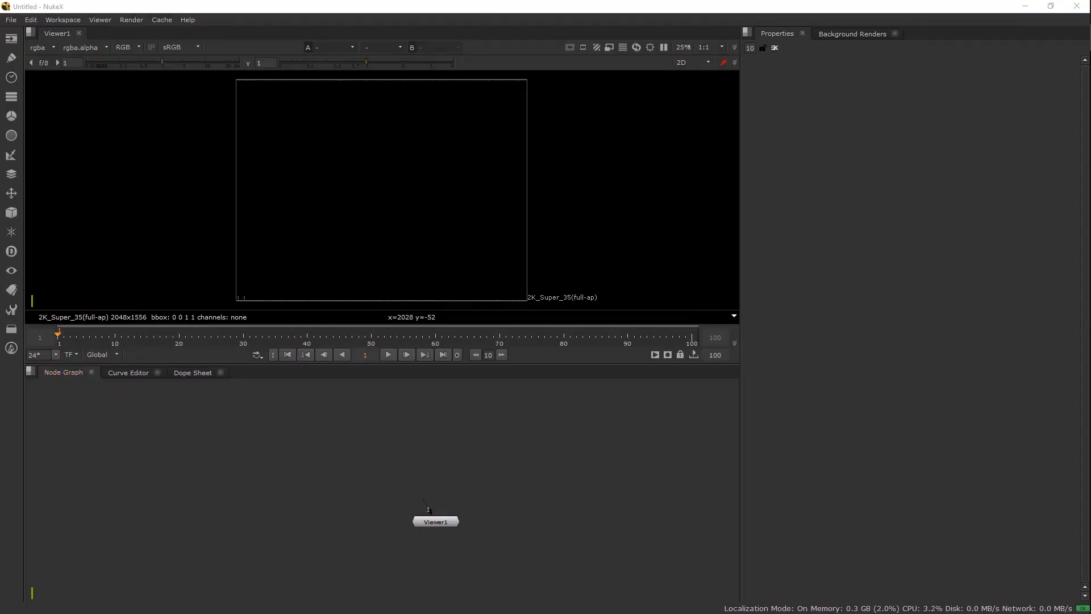
Step: Load Gas_Explosion_17_1000.R3D into the Node Graph, view it, and jump to frame 178
drag(511, 432, 432, 439)
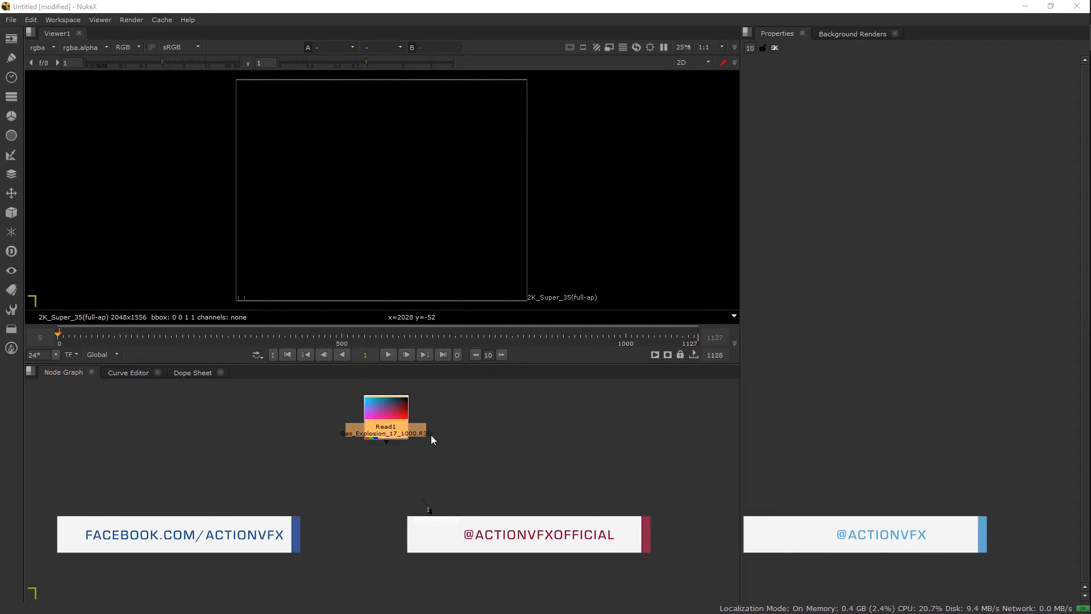
key(1)
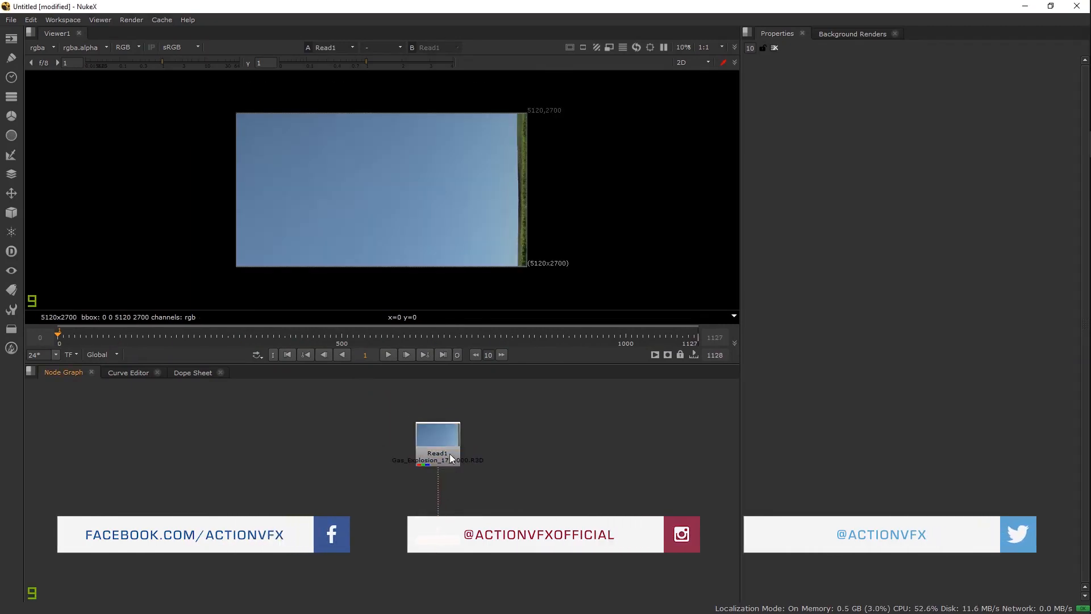
click(452, 455)
scroll(460, 420, up, 2)
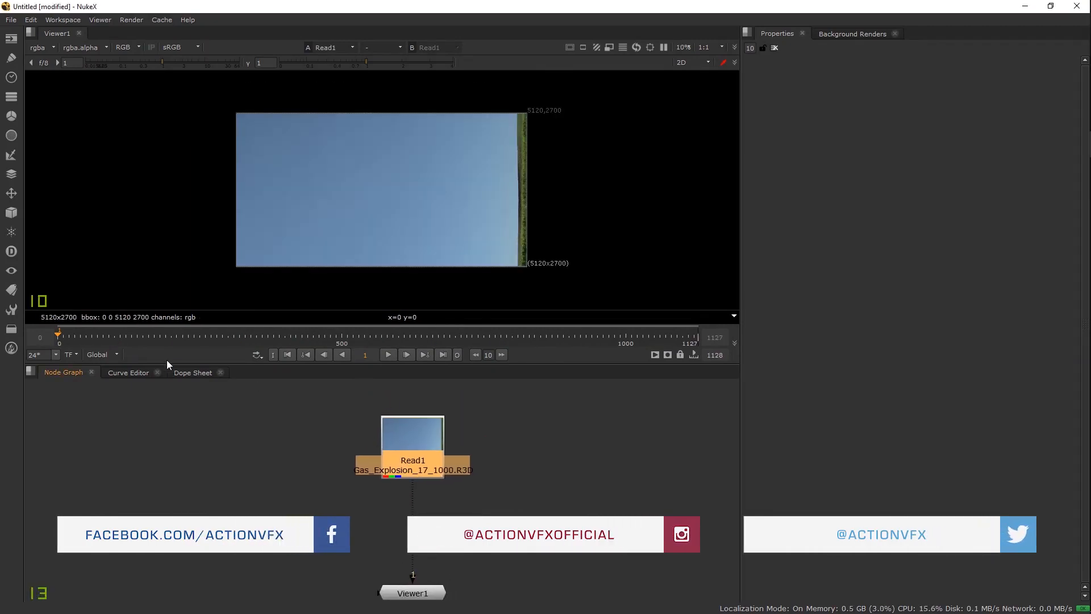
click(158, 338)
Step: Review the Read1 clip settings, leaving ISO at 800, then close them and deselect Read1
double_click(415, 429)
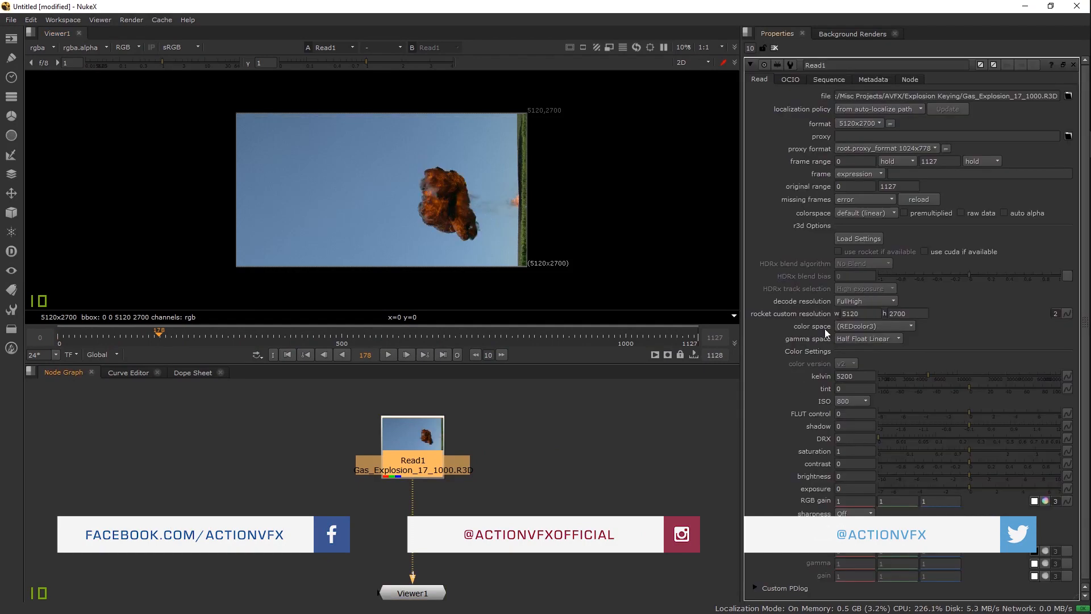
scroll(846, 307, down, 1)
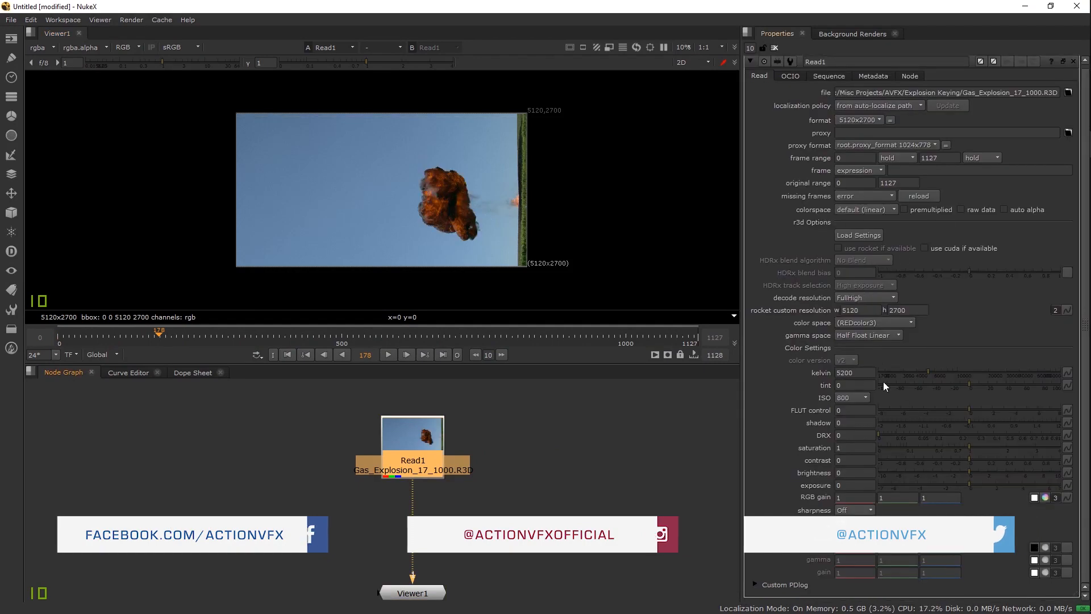
click(851, 397)
click(910, 395)
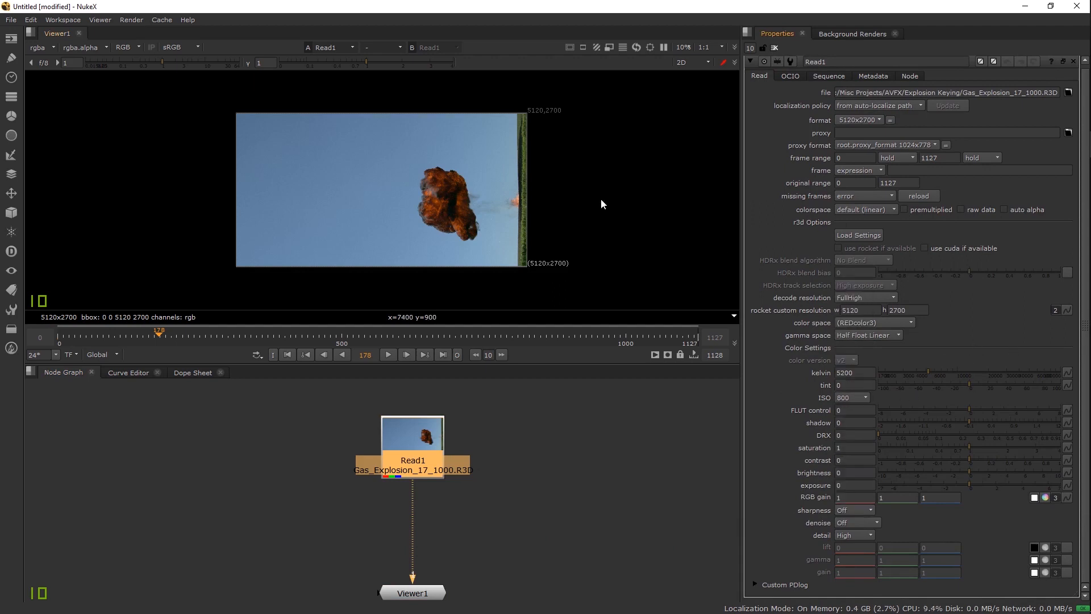
scroll(472, 182, up, 6)
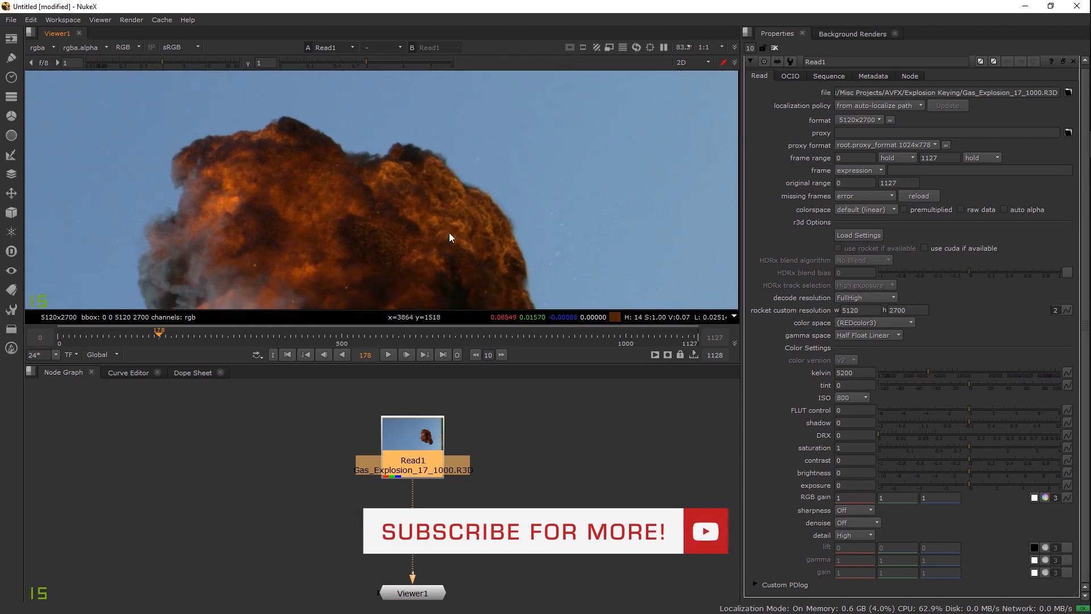
scroll(476, 246, down, 3)
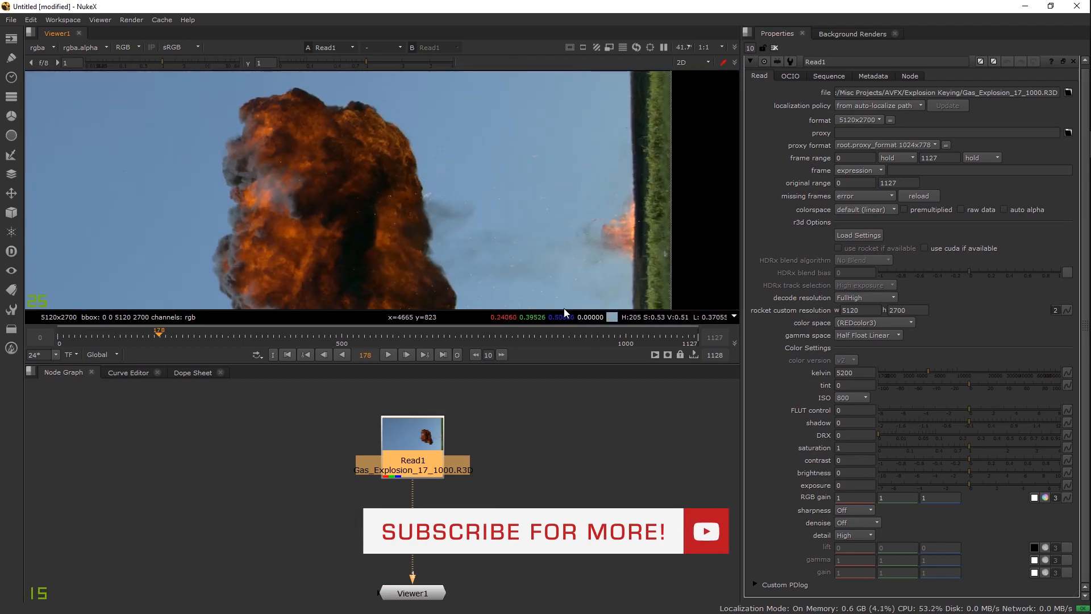
scroll(482, 215, down, 3)
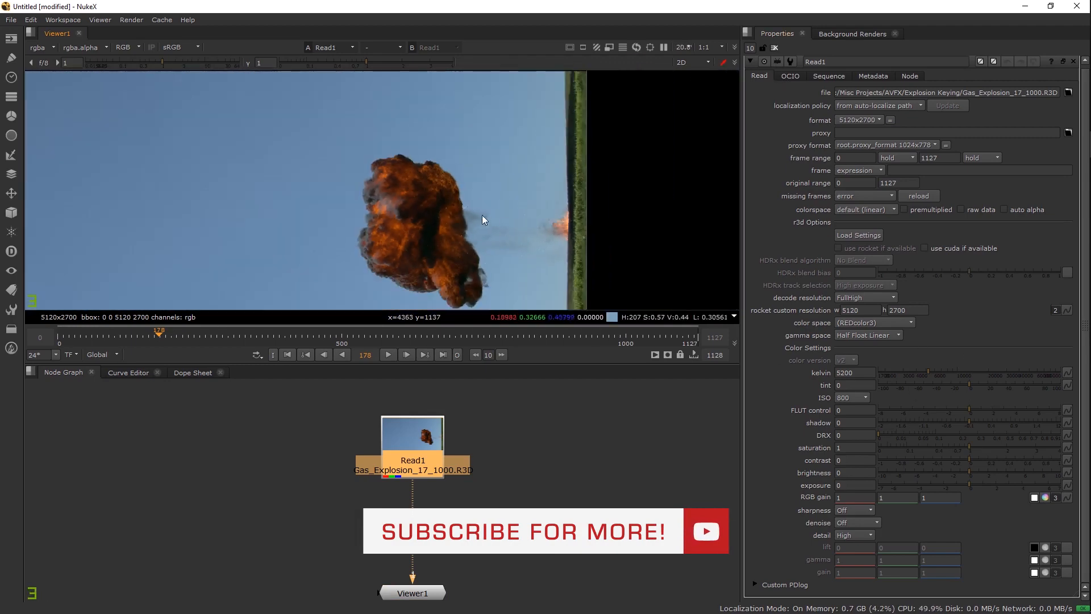
click(774, 47)
click(710, 437)
Step: Set the project full size format to HD_1080 (1920x1080)
key(s)
click(872, 407)
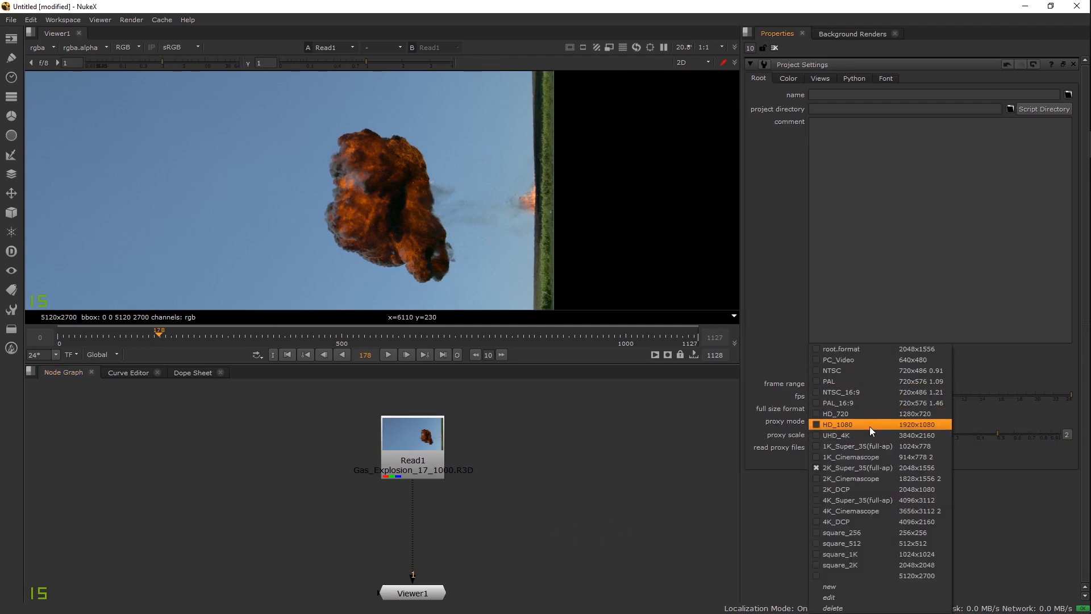
click(869, 425)
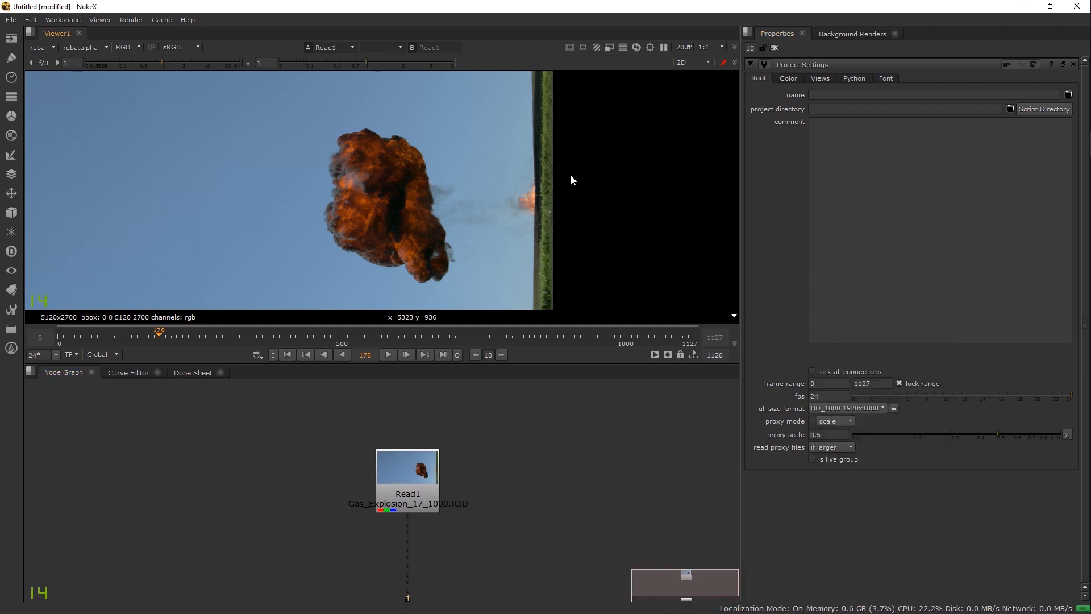
click(773, 48)
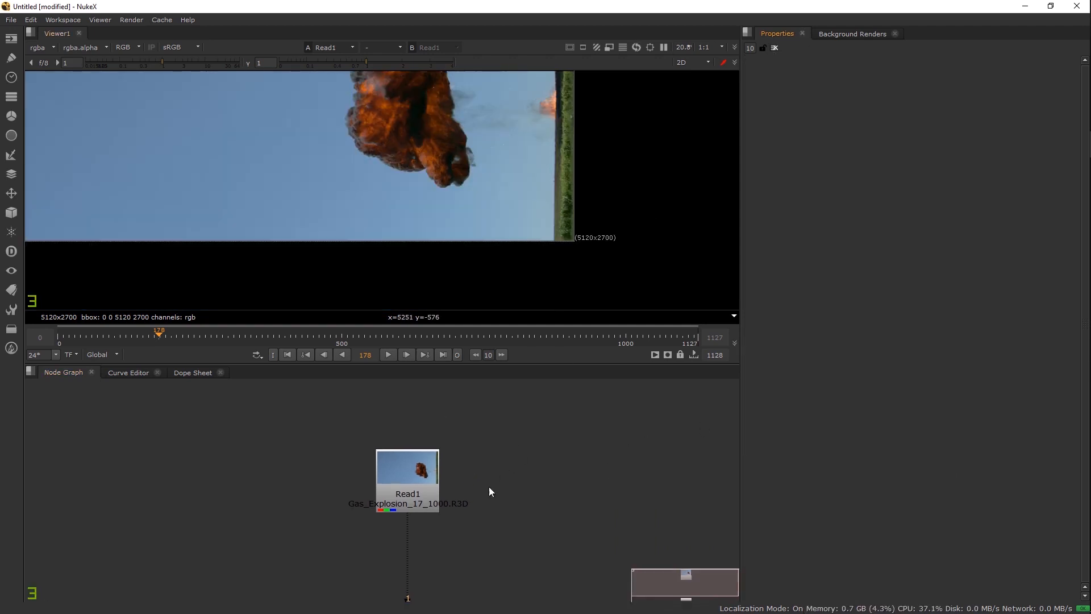
Step: Add a Reformat node below Read1
drag(429, 490, 429, 474)
scroll(589, 236, up, 2)
key(Tab)
text(refl)
click(423, 456)
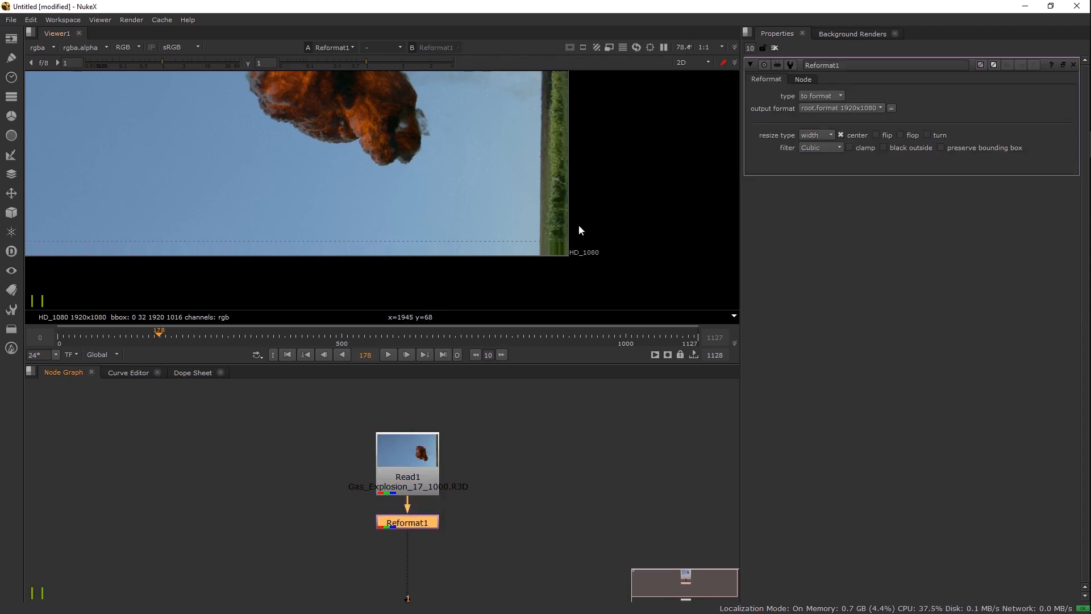
Step: Inspect the corner of the reformatted 1920x1080 frame in the viewer
scroll(581, 253, down, 2)
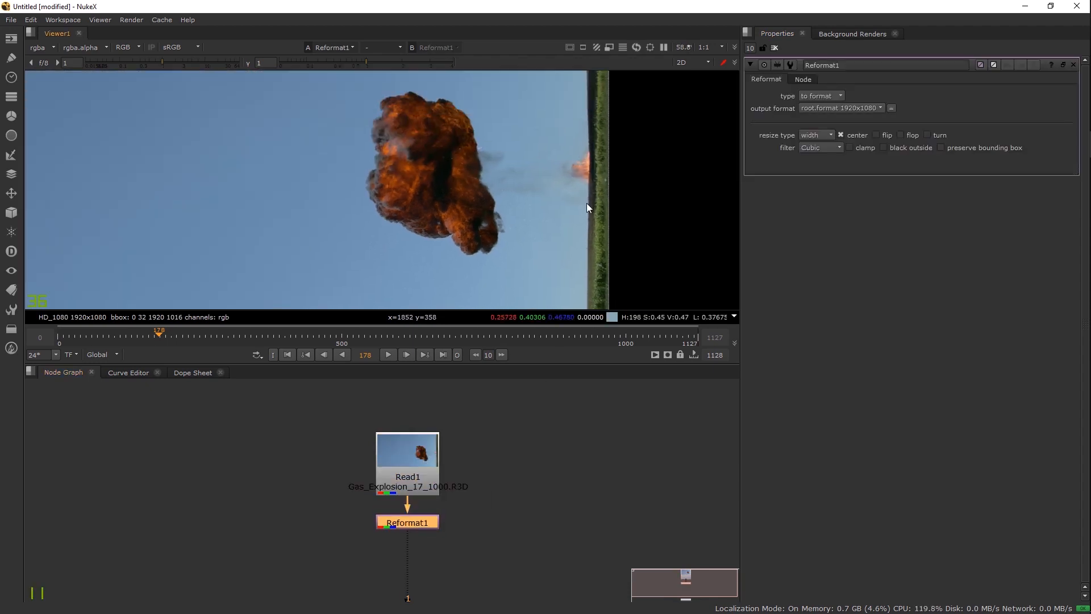
scroll(578, 198, up, 5)
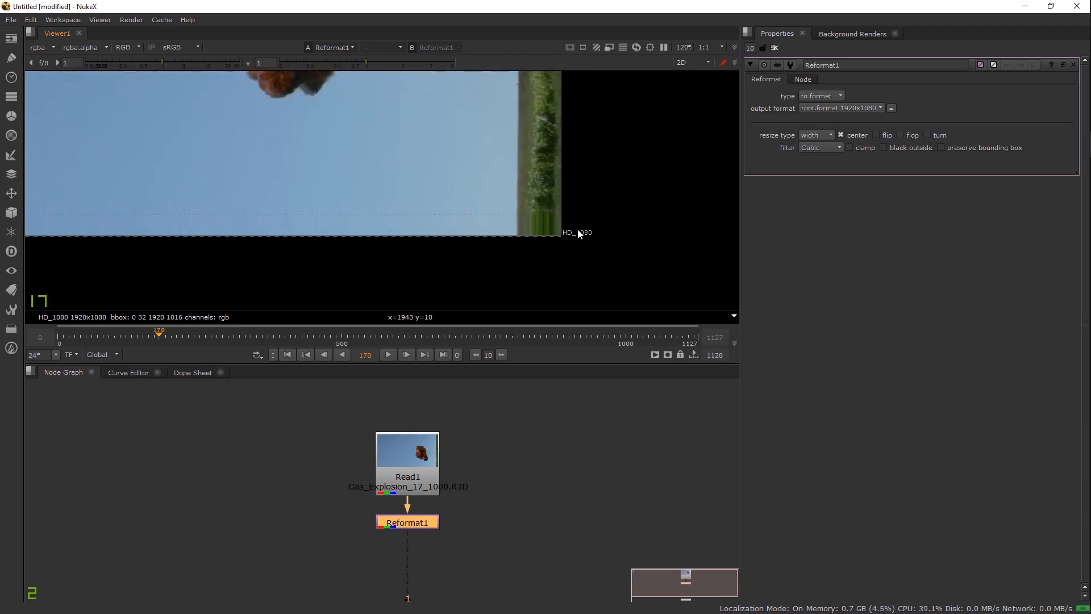
scroll(578, 234, up, 3)
drag(574, 241, 582, 266)
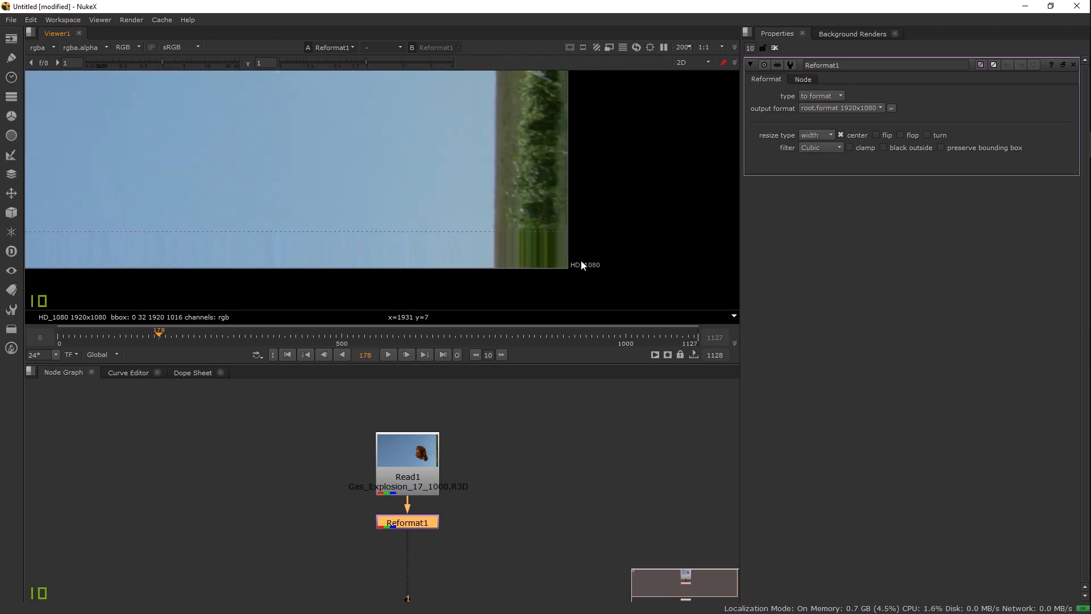
drag(582, 265, 646, 307)
scroll(476, 173, down, 5)
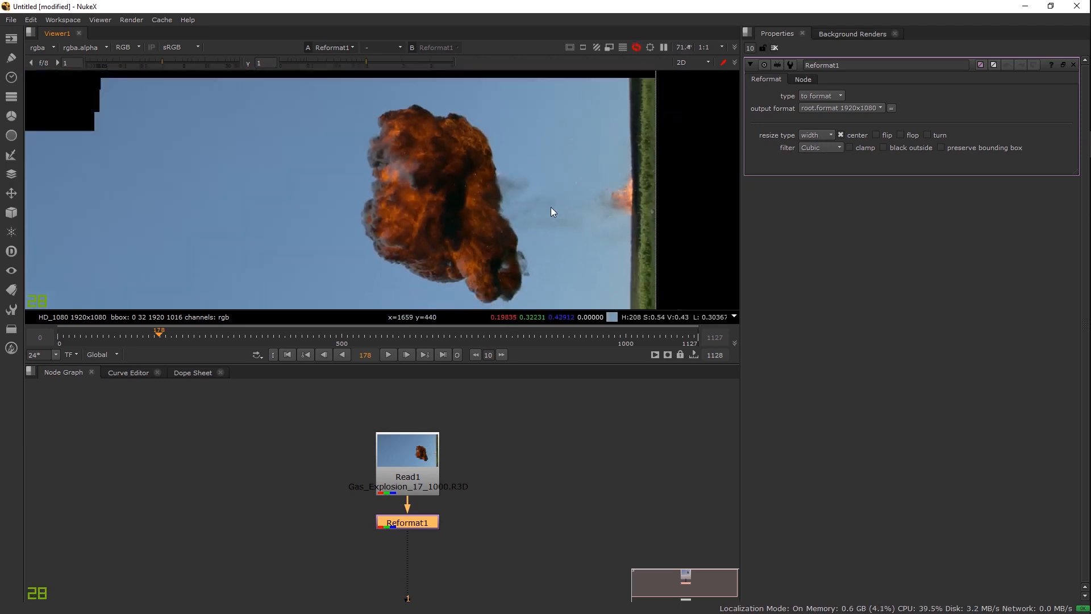
drag(553, 199, 580, 211)
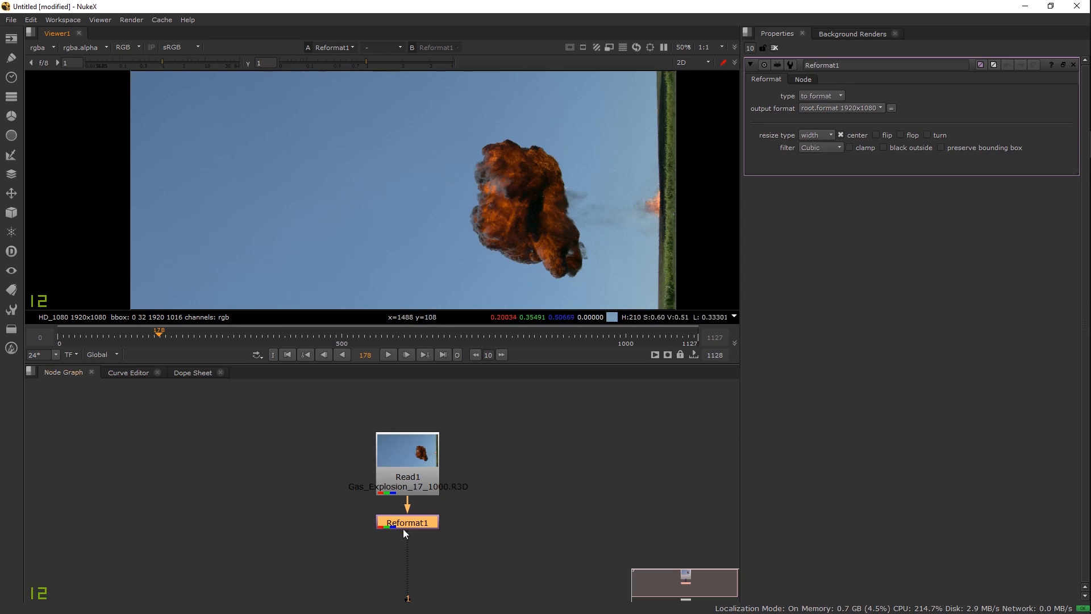
Step: Stack Read1 and Reformat1 neatly, one directly above the other
drag(408, 525, 410, 518)
drag(424, 443, 423, 413)
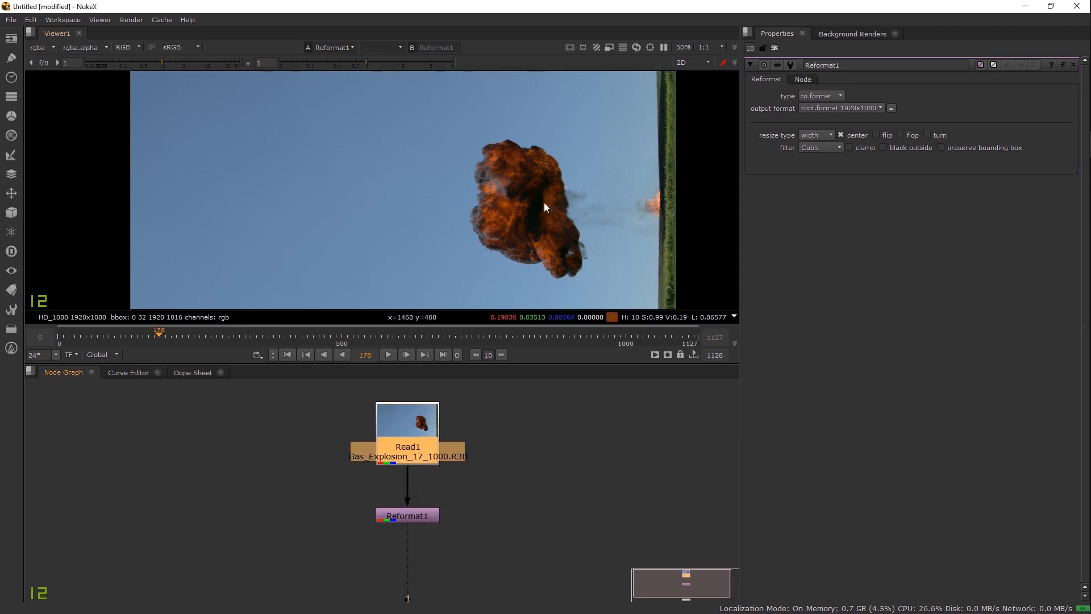
drag(548, 206, 505, 198)
drag(425, 516, 425, 504)
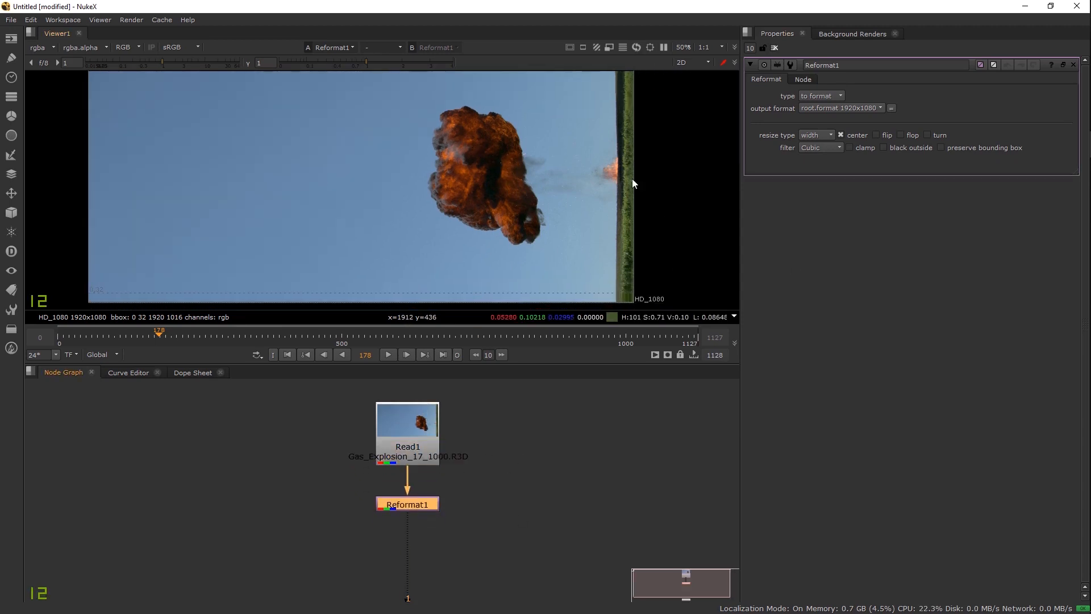
scroll(543, 216, down, 3)
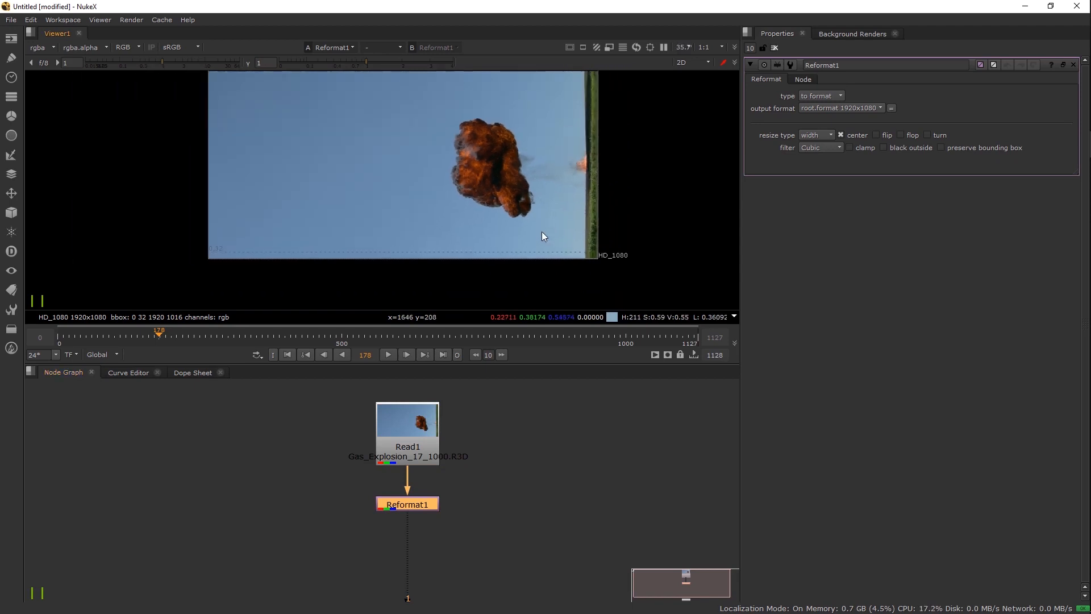
drag(542, 232, 537, 261)
drag(421, 503, 411, 489)
drag(419, 429, 420, 407)
Step: Move Viewer1 further down below the chain and clear the node selection
click(413, 489)
drag(514, 482, 498, 398)
scroll(453, 505, down, 3)
drag(447, 507, 412, 574)
click(446, 507)
click(447, 506)
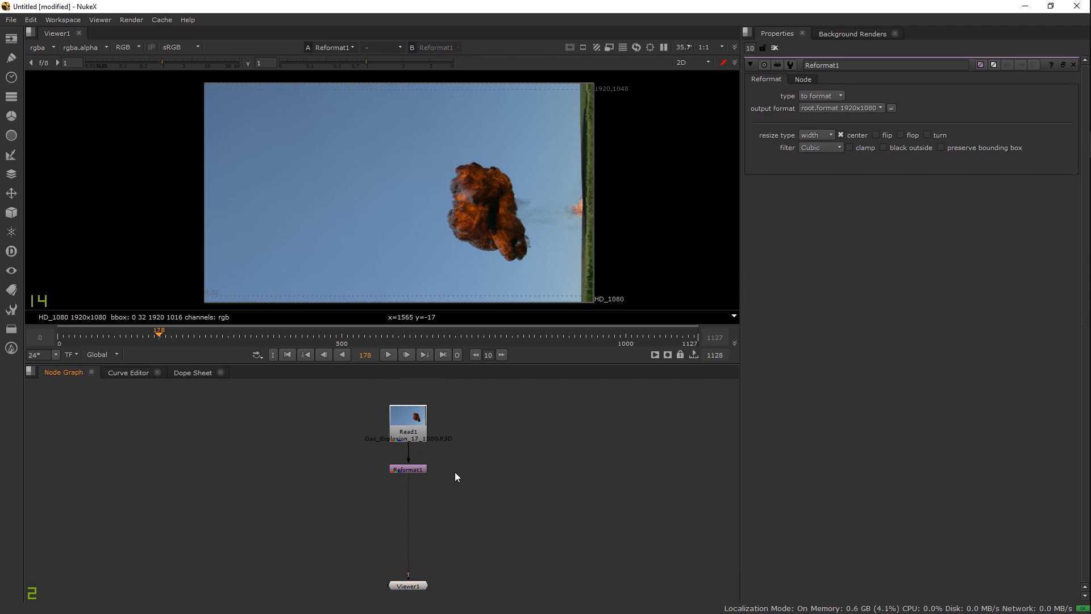
Step: Add a Keyer node beside the chain, keeping luminance key as its operation
drag(429, 469, 411, 458)
click(469, 480)
key(Tab)
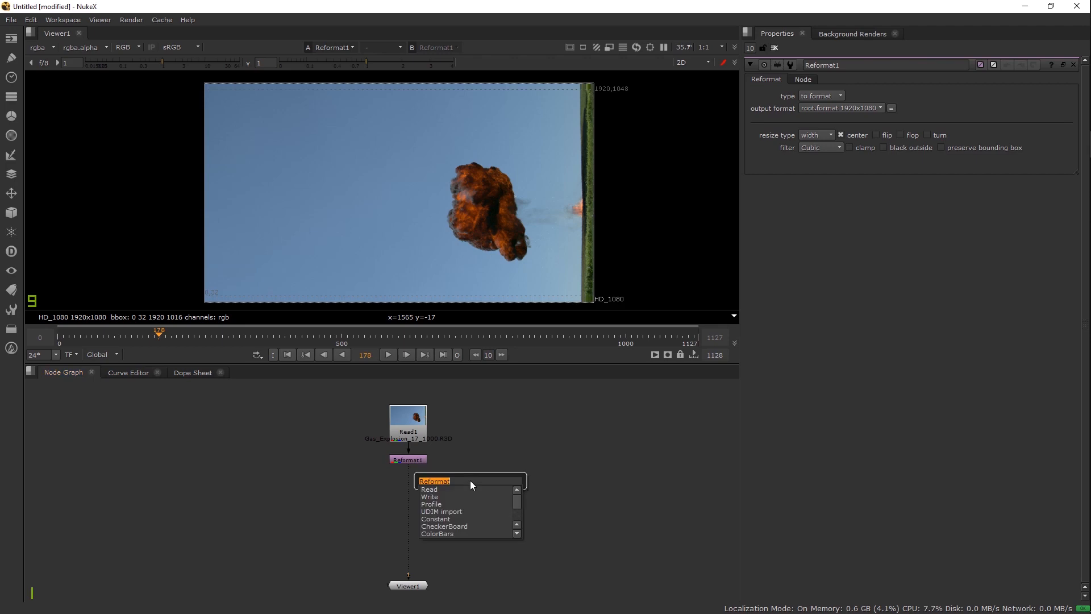
text(key)
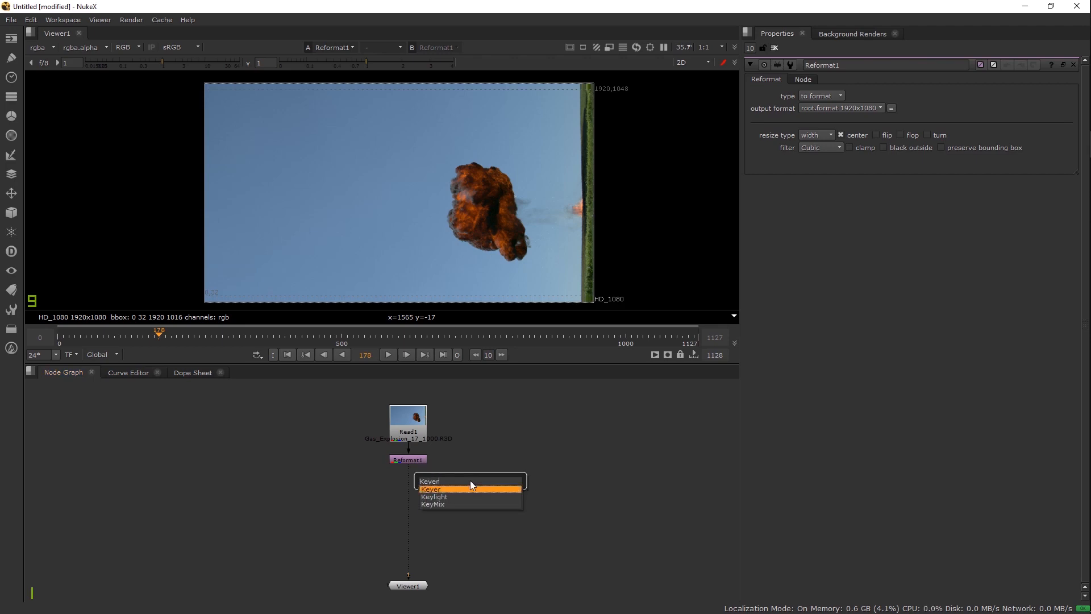
key(Return)
scroll(456, 490, up, 4)
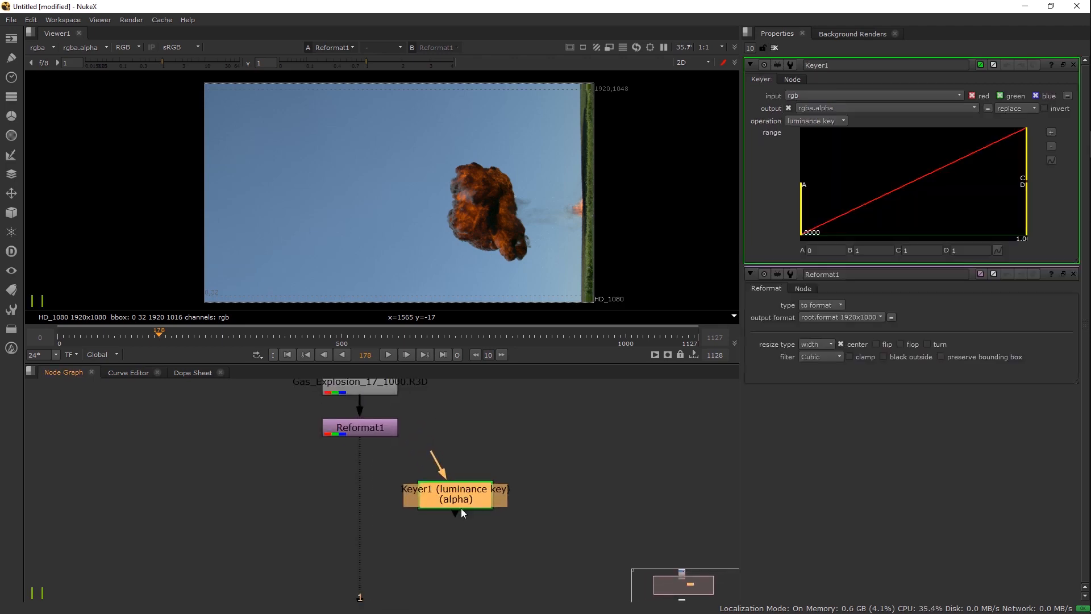
click(814, 121)
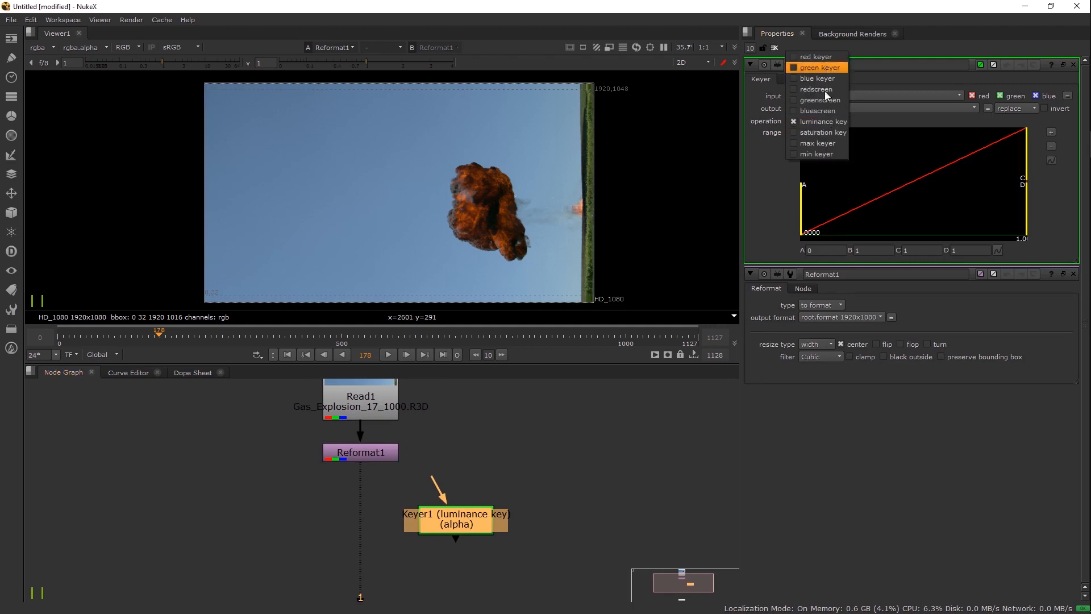
click(820, 121)
Step: Add a Keylight node and position Keylight1 beside Keyer1
key(Tab)
text(key)
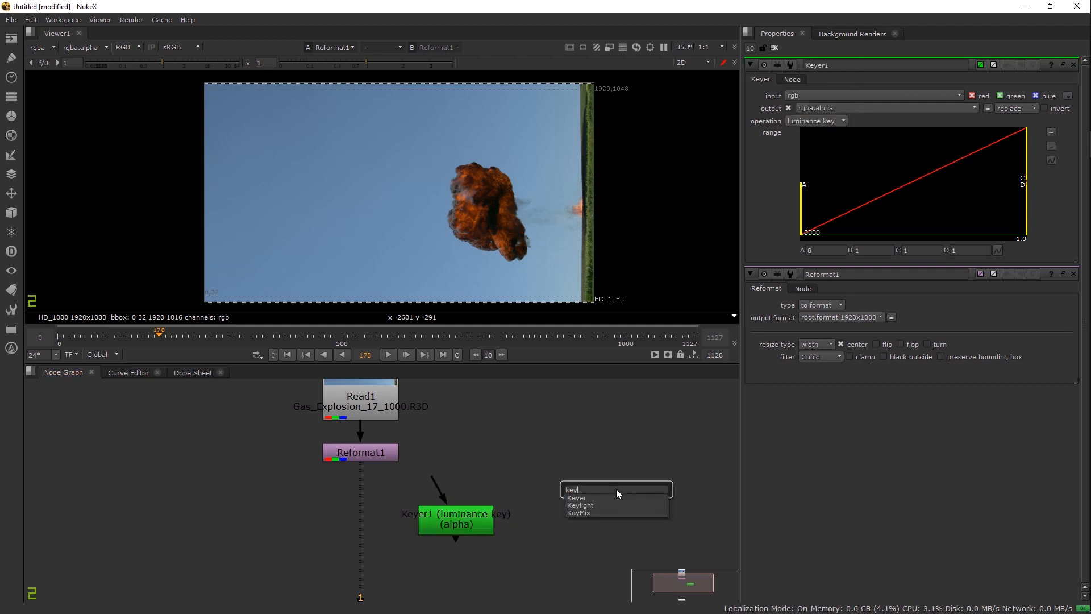
key(Down)
key(Return)
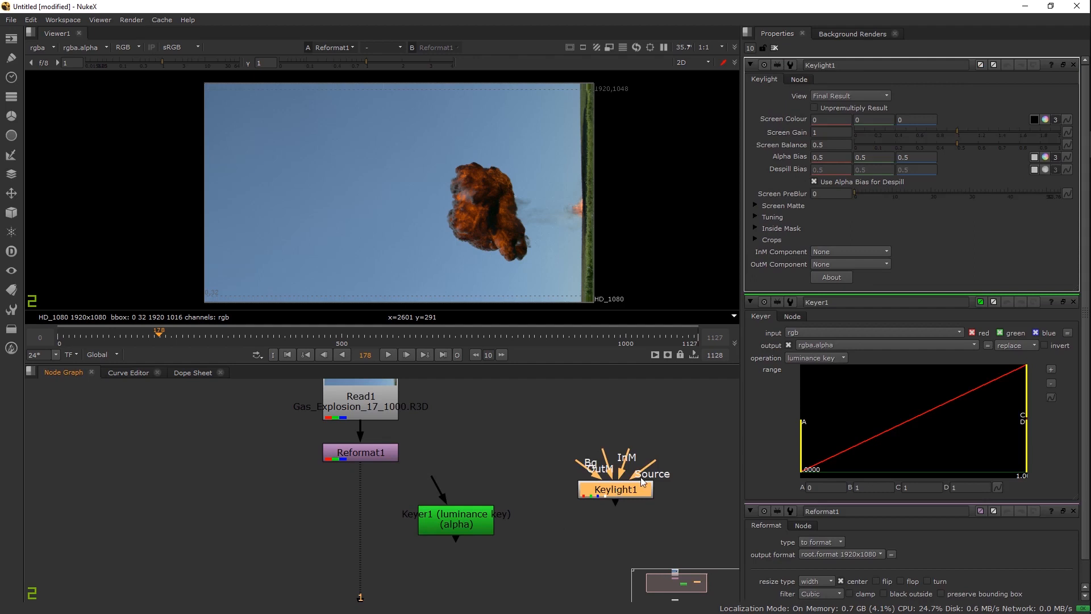
drag(635, 495, 614, 520)
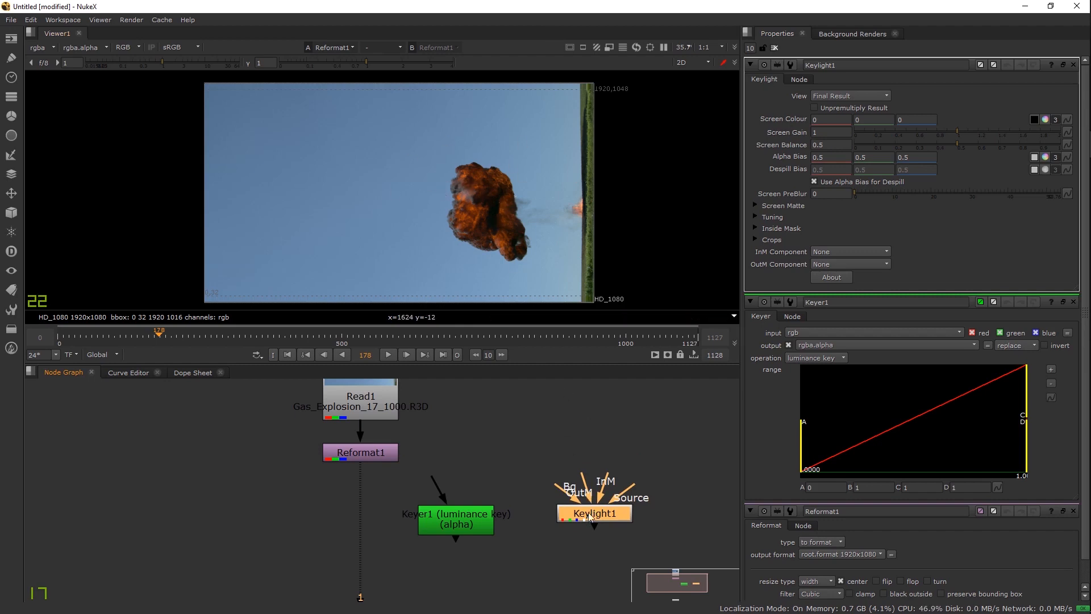
drag(589, 515, 574, 516)
scroll(513, 170, up, 4)
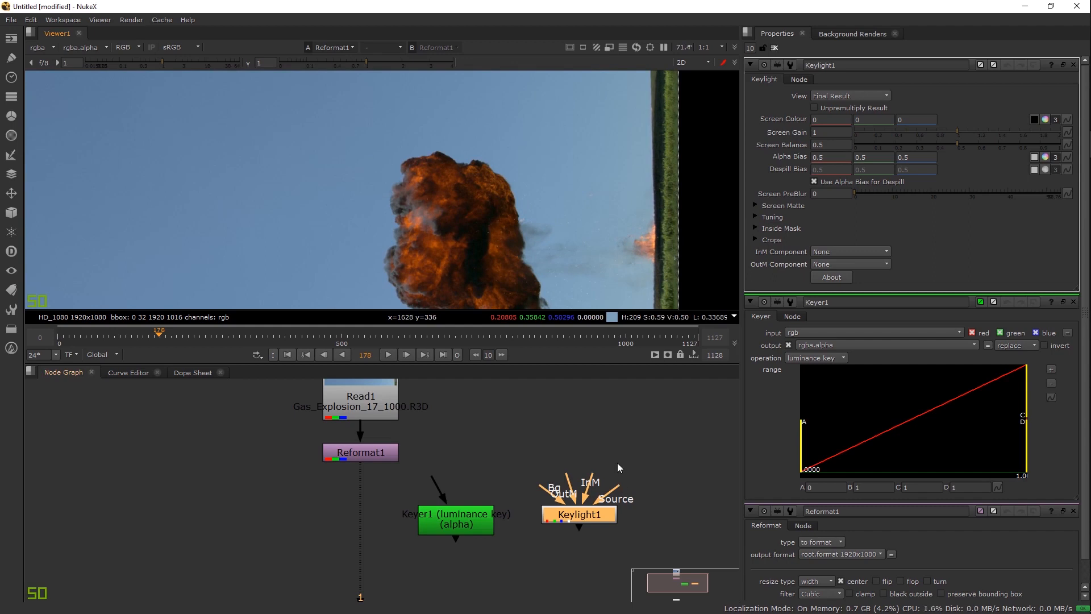
drag(601, 517, 616, 530)
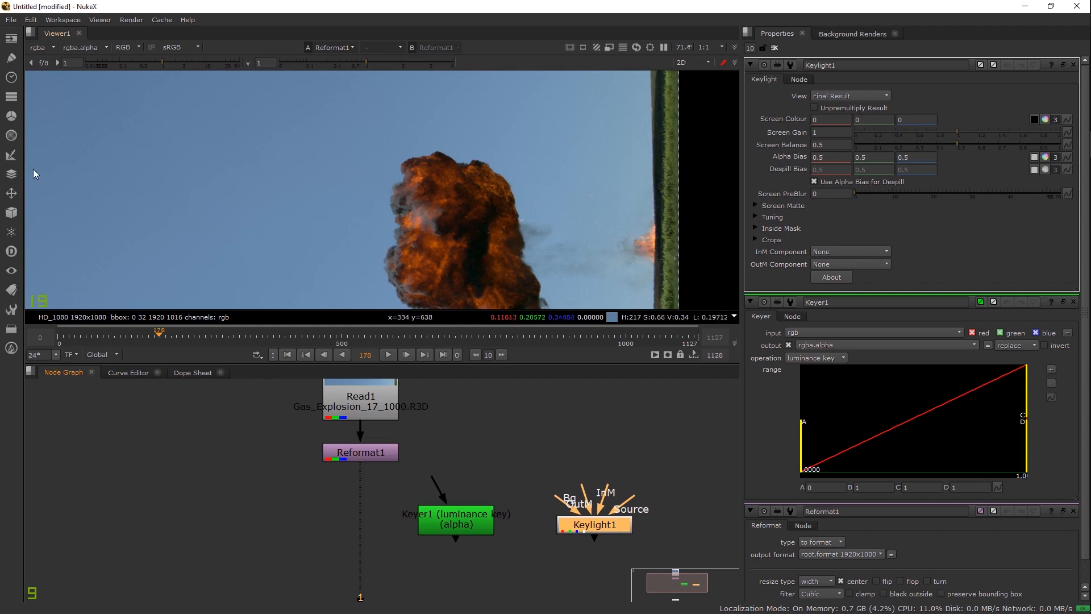
click(17, 155)
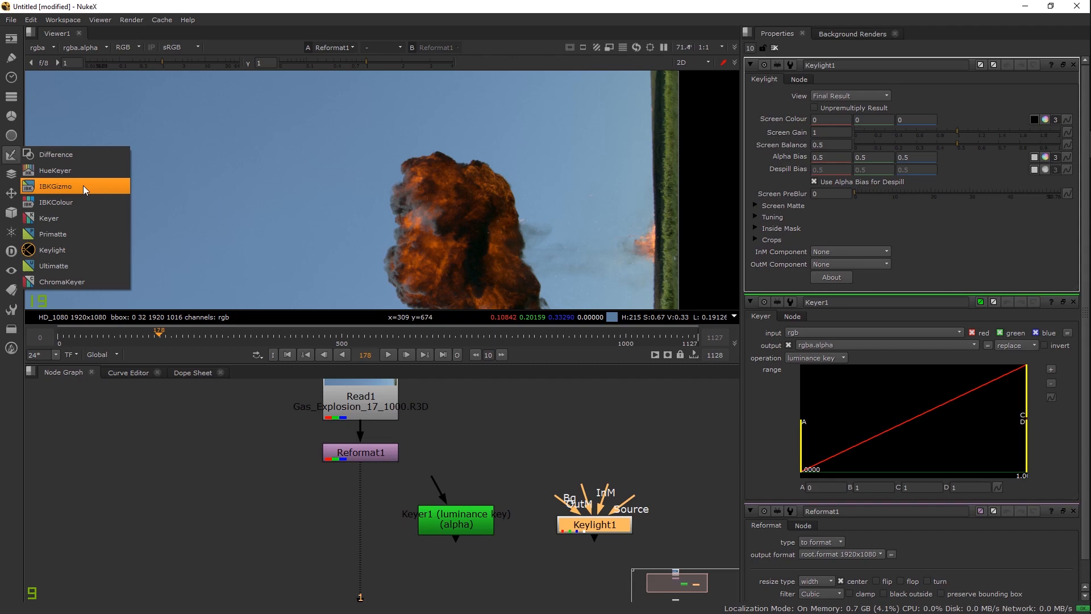
Step: Rearrange Keyer1 and Keylight1 side by side in the Node Graph
click(207, 433)
drag(481, 528, 396, 530)
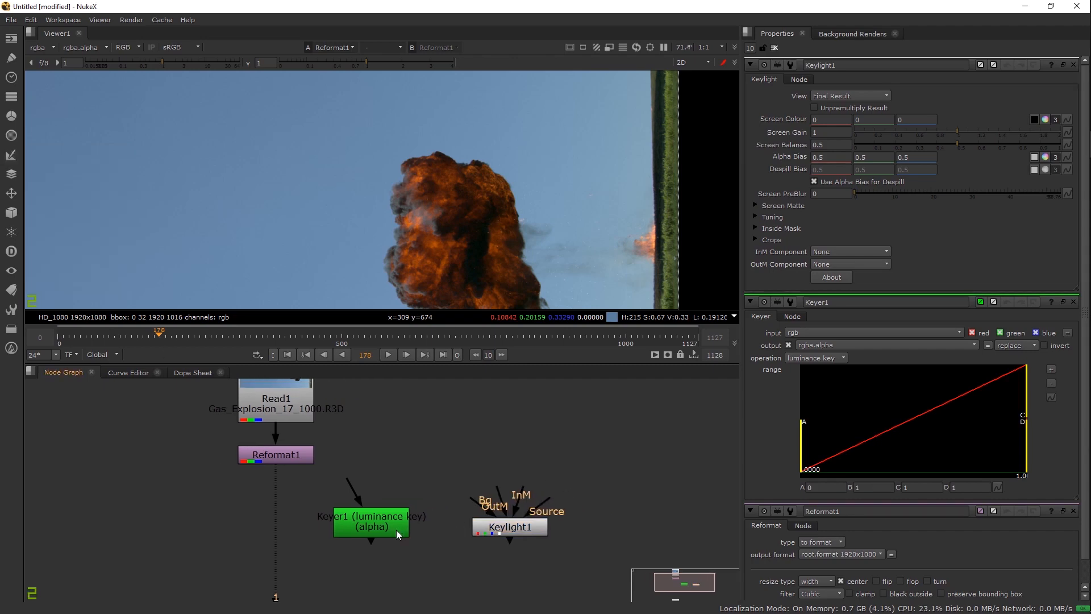
drag(511, 532, 496, 526)
drag(373, 526, 407, 527)
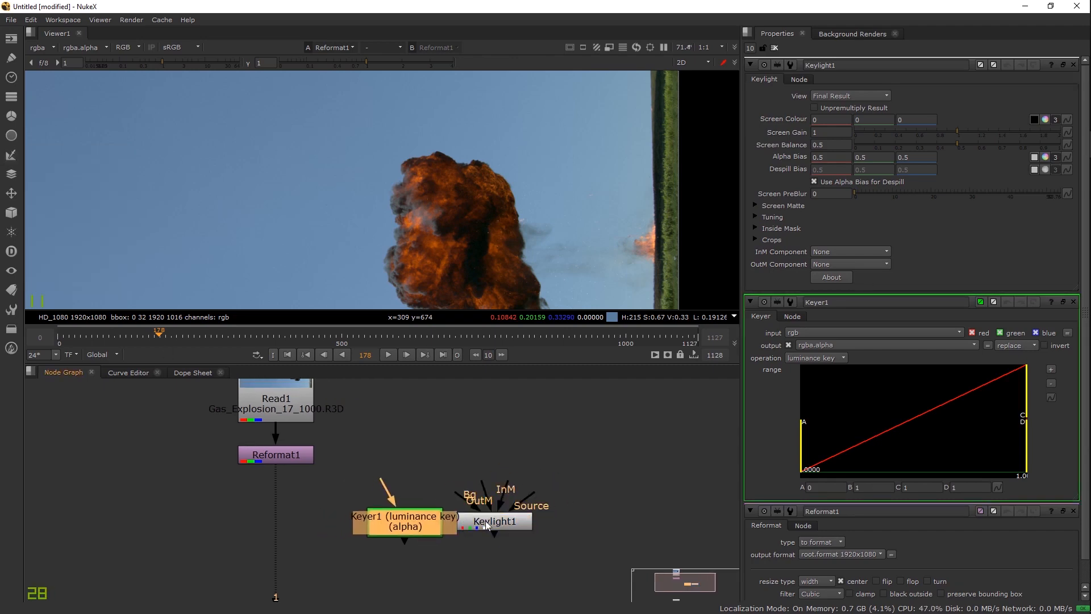
drag(495, 521, 544, 539)
drag(421, 527, 431, 547)
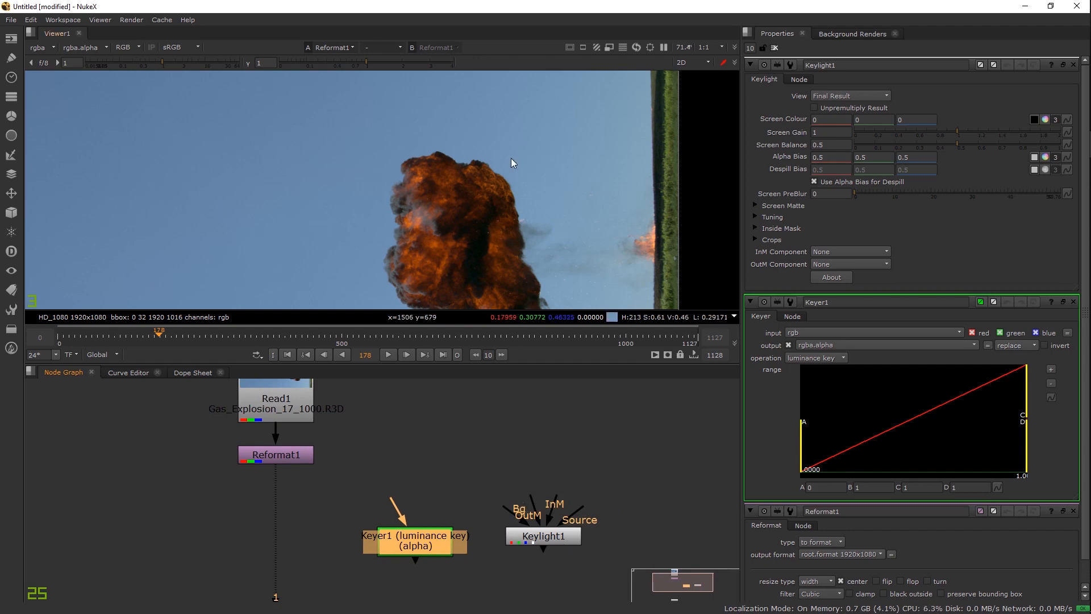
scroll(527, 154, down, 1)
Step: Connect Keyer1's input to Reformat1, view its output, and close the Keylight1 and Reformat1 panels
drag(417, 540, 265, 452)
double_click(425, 544)
key(1)
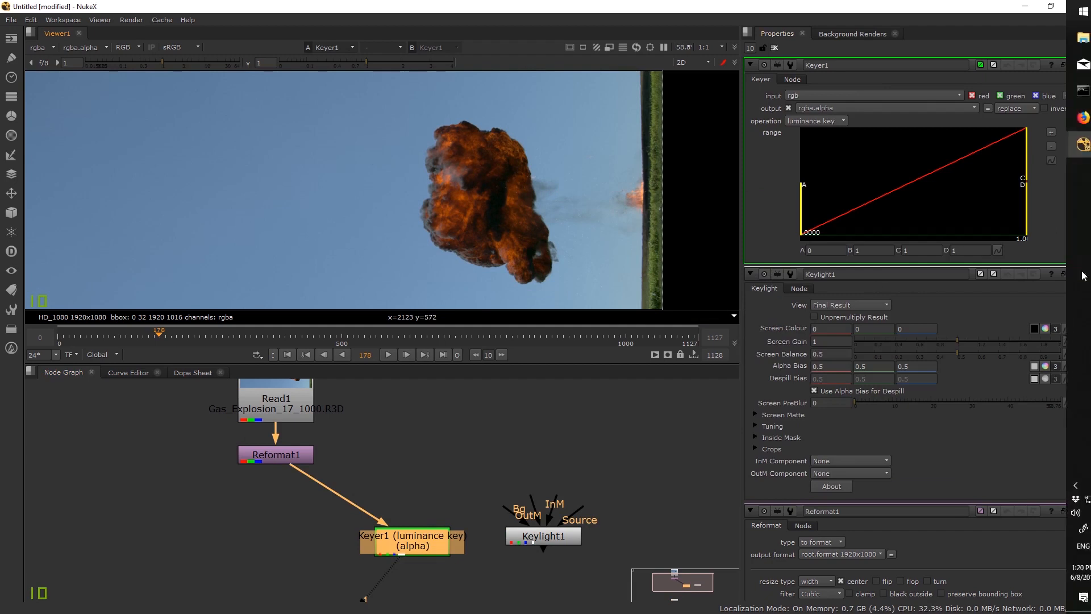
click(1073, 275)
click(1073, 275)
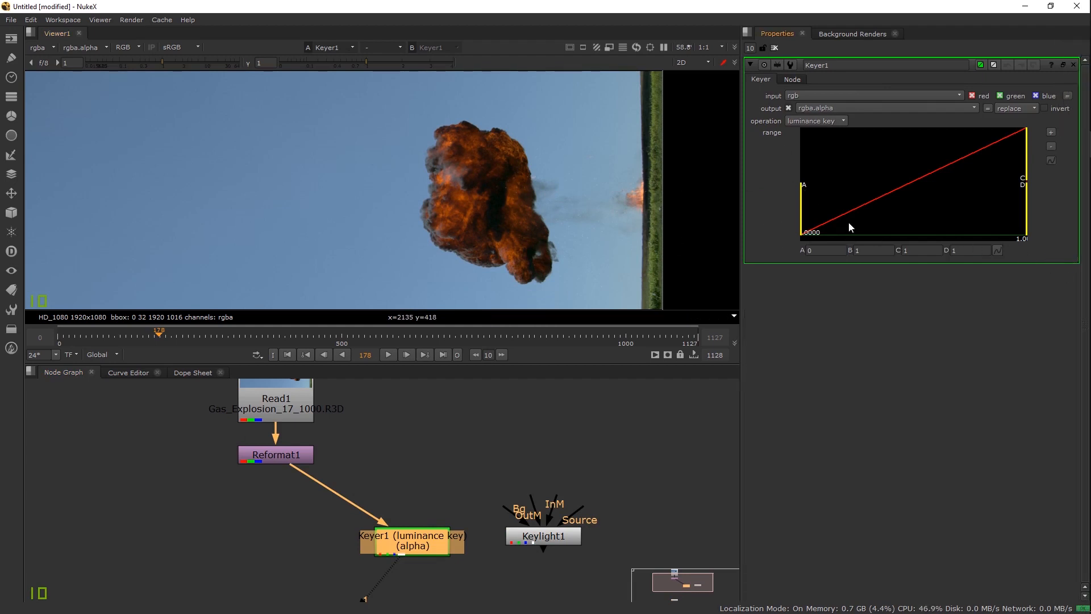
Step: Show the alpha and set Keyer1's range to about A 0.066 and B 0.221
key(a)
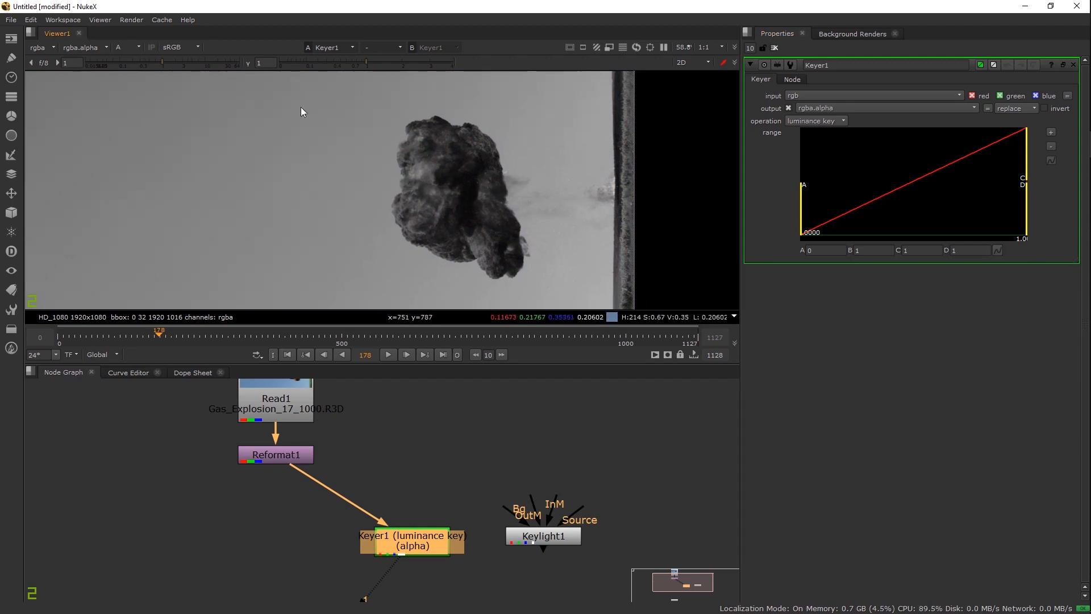
drag(807, 198, 893, 196)
drag(1027, 144, 923, 156)
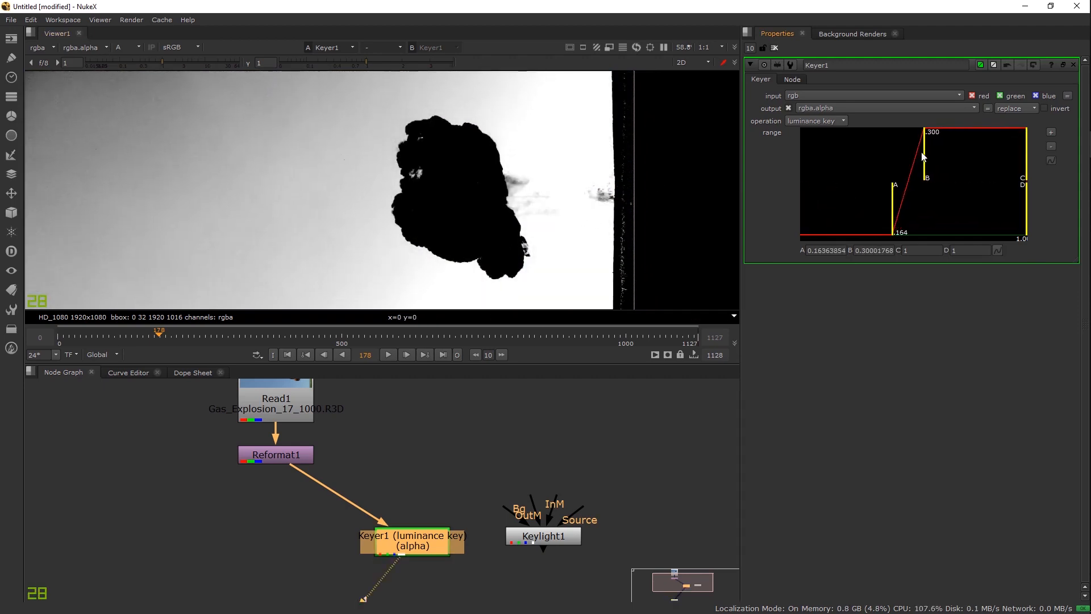
mouse_move(892, 213)
mouse_down()
mouse_move(875, 213)
mouse_move(883, 213)
mouse_up()
drag(928, 151, 910, 151)
scroll(464, 209, up, 3)
scroll(477, 182, up, 3)
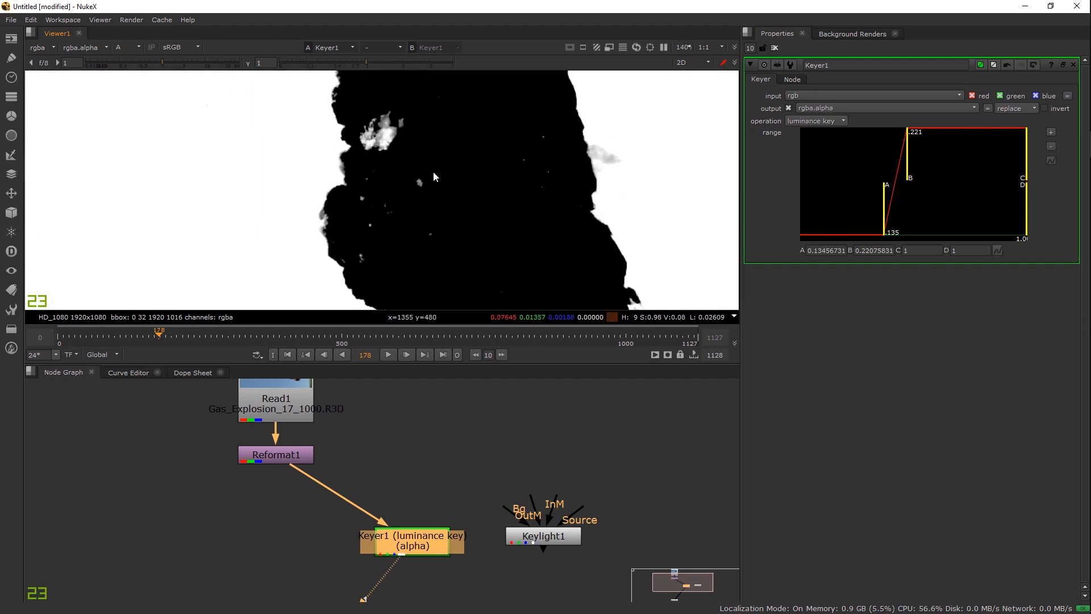
drag(884, 203, 859, 198)
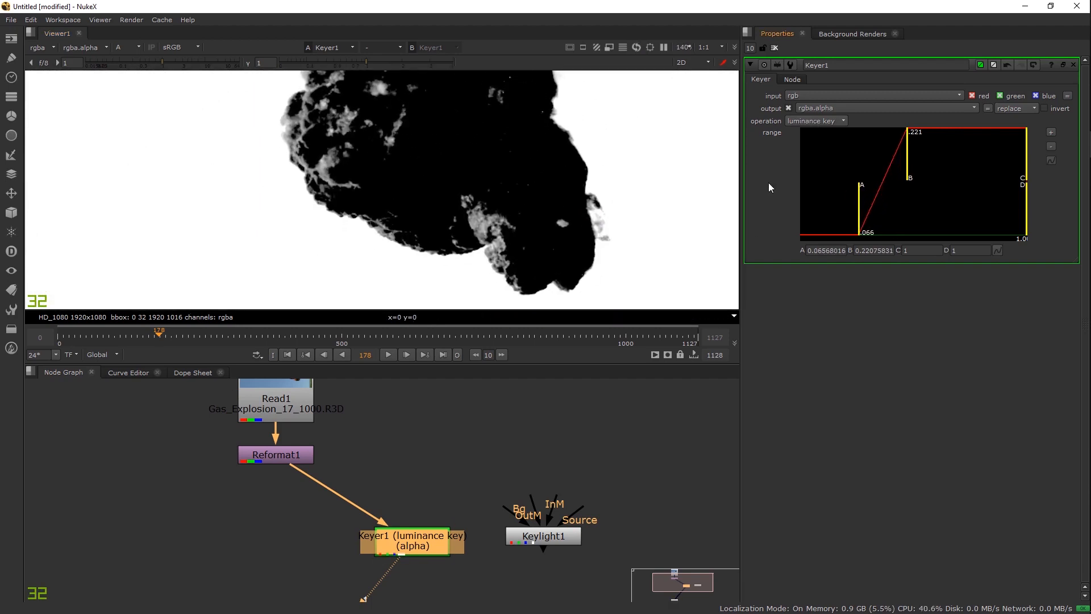
Step: Pan and zoom around the matte to inspect the explosion's top and edges
drag(451, 116, 478, 190)
scroll(472, 142, up, 3)
drag(474, 79, 460, 146)
scroll(461, 148, down, 3)
drag(488, 286, 487, 203)
scroll(487, 203, down, 3)
drag(445, 78, 438, 182)
scroll(438, 182, up, 3)
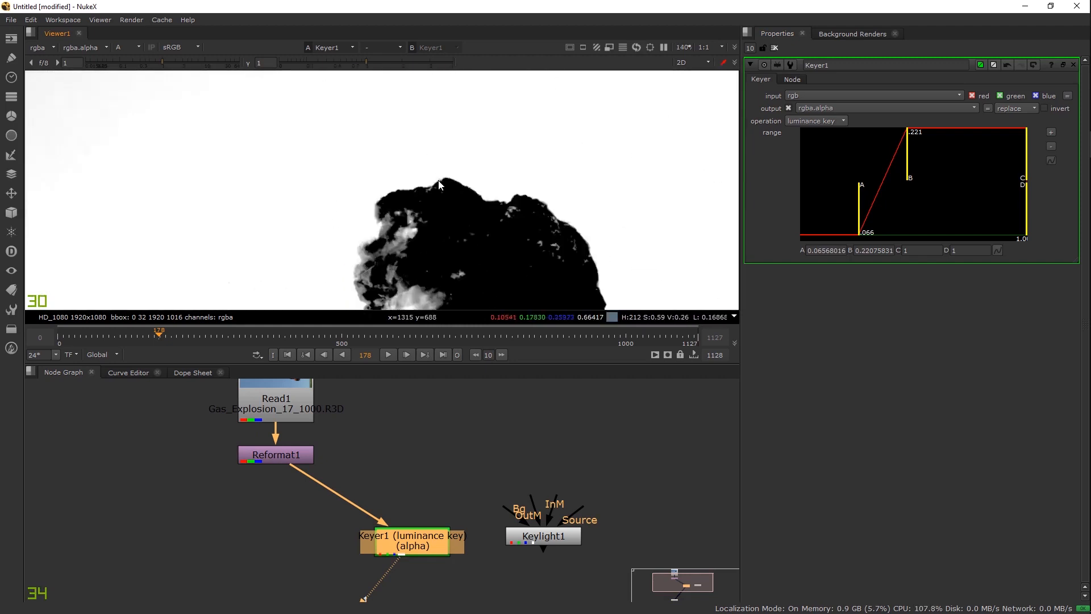
scroll(439, 184, up, 5)
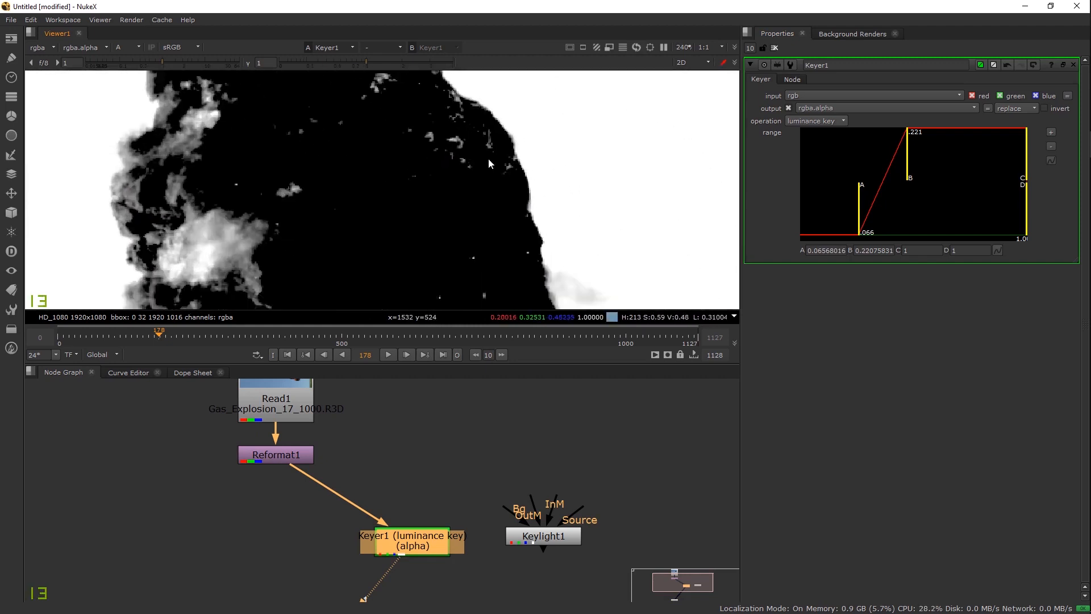
scroll(500, 182, down, 5)
drag(196, 122, 346, 201)
scroll(346, 202, up, 4)
drag(423, 130, 360, 206)
scroll(360, 206, down, 3)
scroll(360, 206, up, 1)
drag(459, 213, 524, 228)
Step: Switch Keyer1 to bluescreen with range A 0.855 and B 1, checking the white matte
click(796, 123)
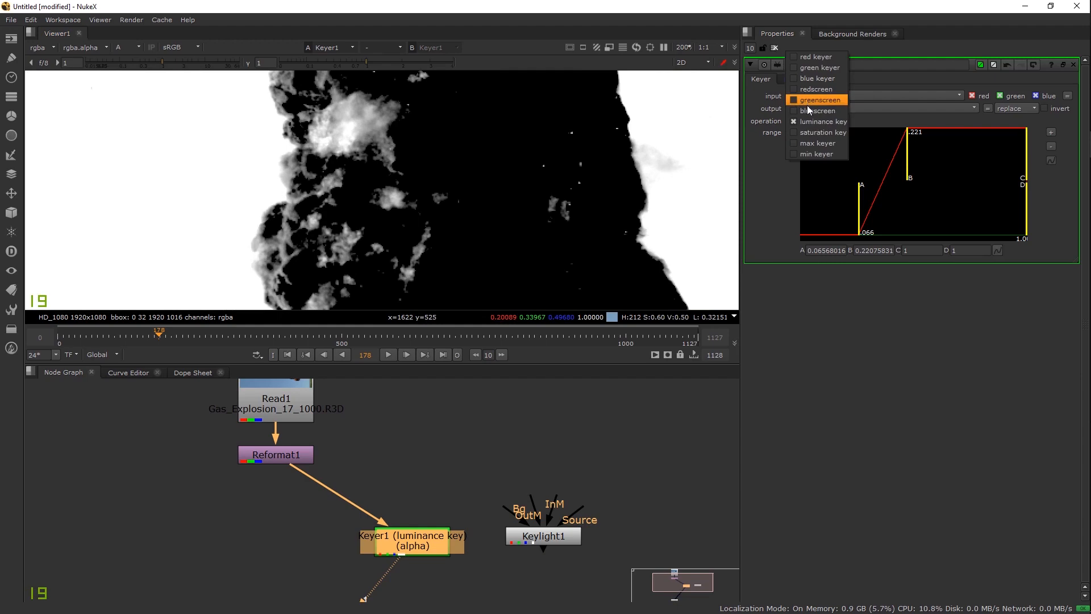
click(806, 108)
drag(916, 151, 1040, 138)
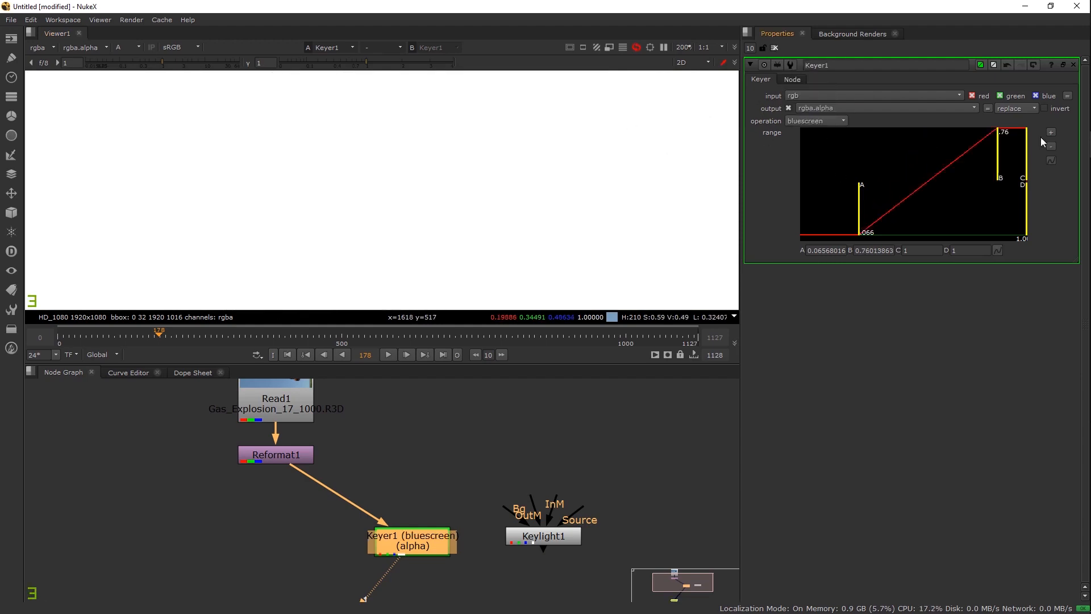
scroll(409, 139, down, 5)
drag(859, 195, 1009, 194)
drag(388, 194, 364, 233)
scroll(426, 182, up, 4)
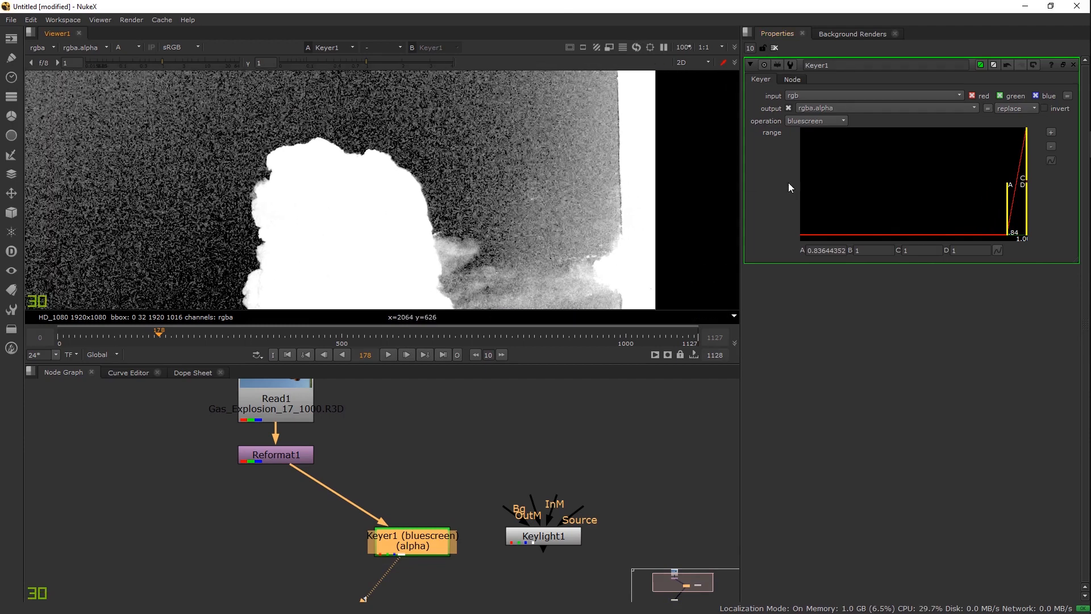
drag(1010, 206, 1014, 206)
scroll(575, 234, up, 5)
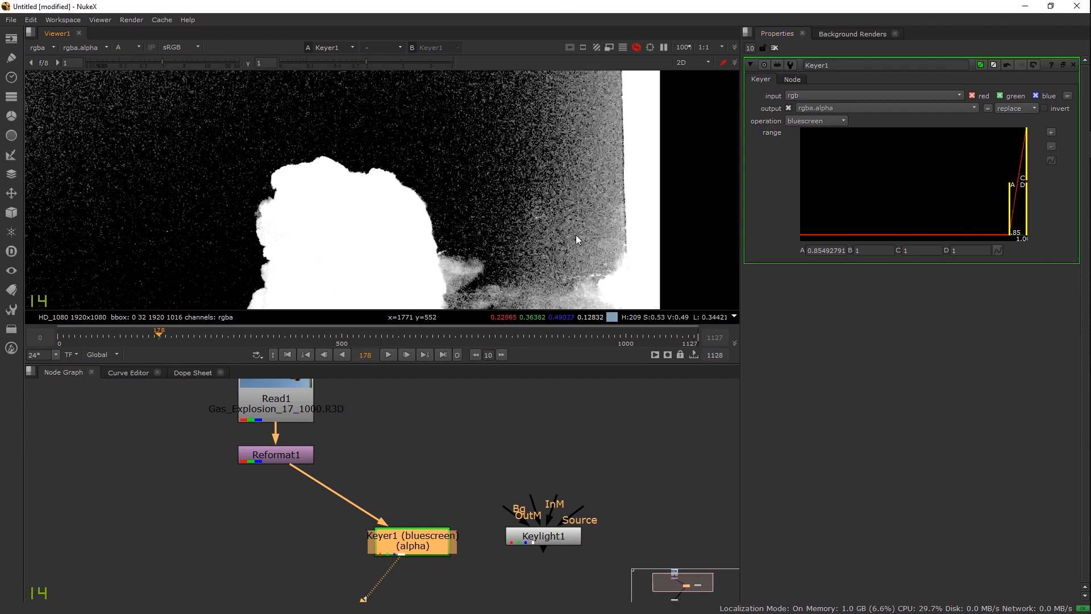
drag(454, 209, 445, 237)
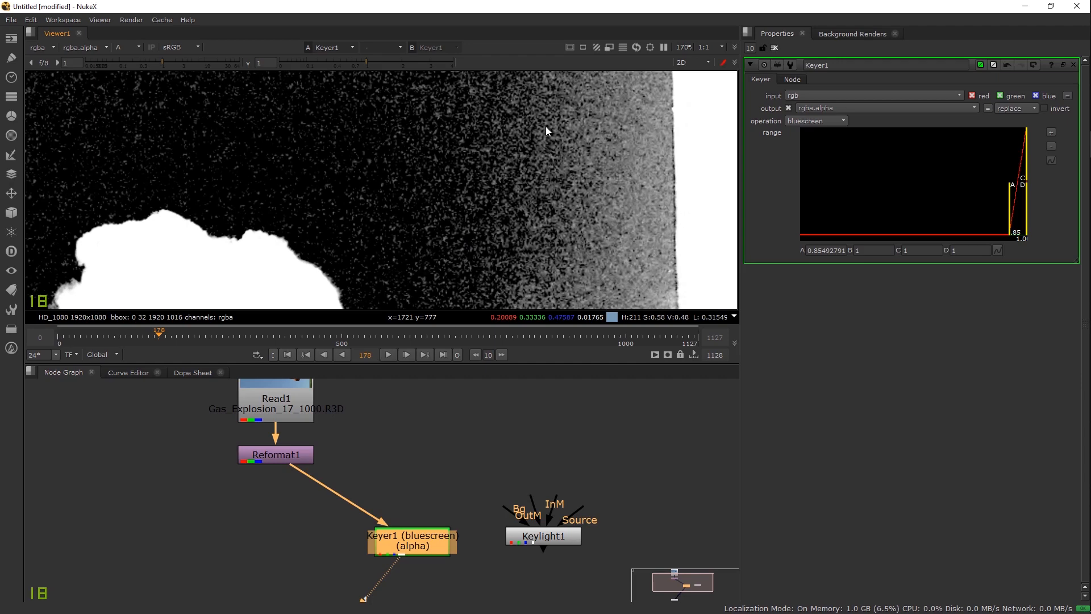
Step: Insert a Denoise node between Reformat1 and Keyer1, placed directly below Reformat1
click(367, 516)
key(Tab)
text(denoise)
key(Return)
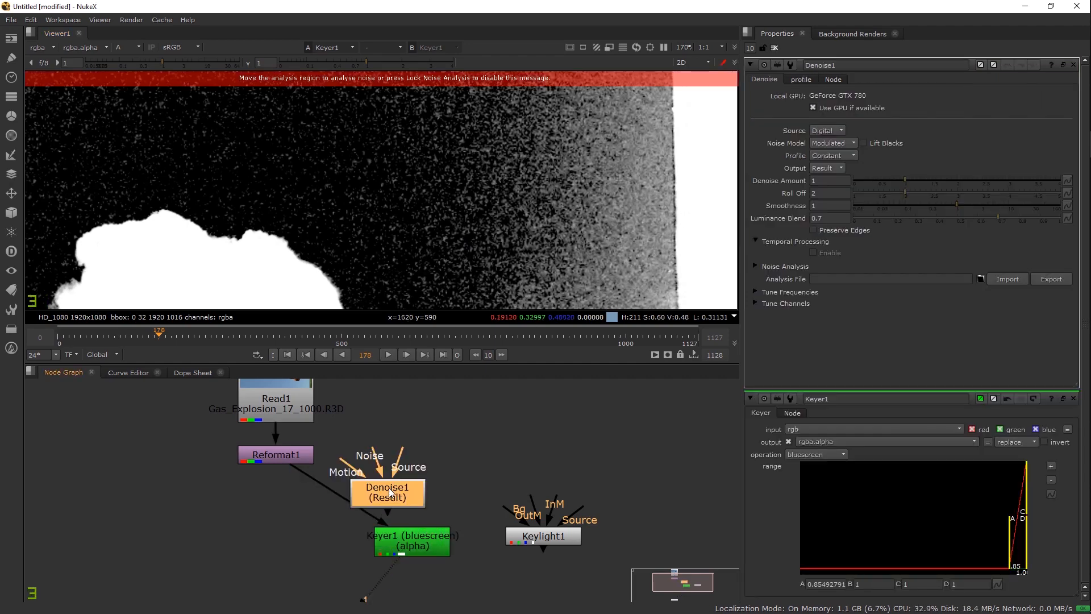
drag(390, 493, 350, 499)
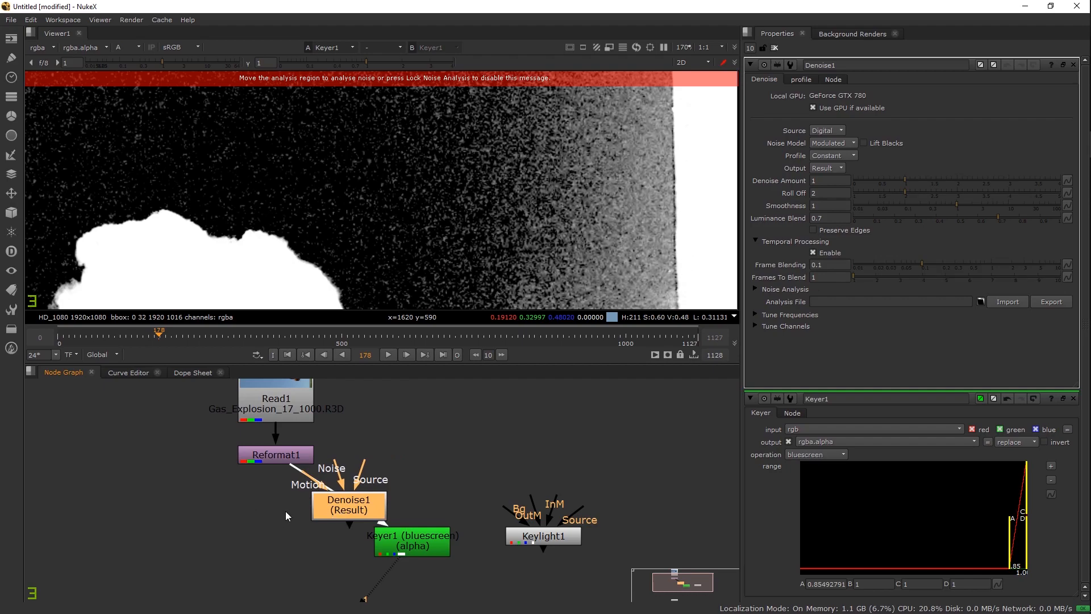
drag(324, 512, 243, 514)
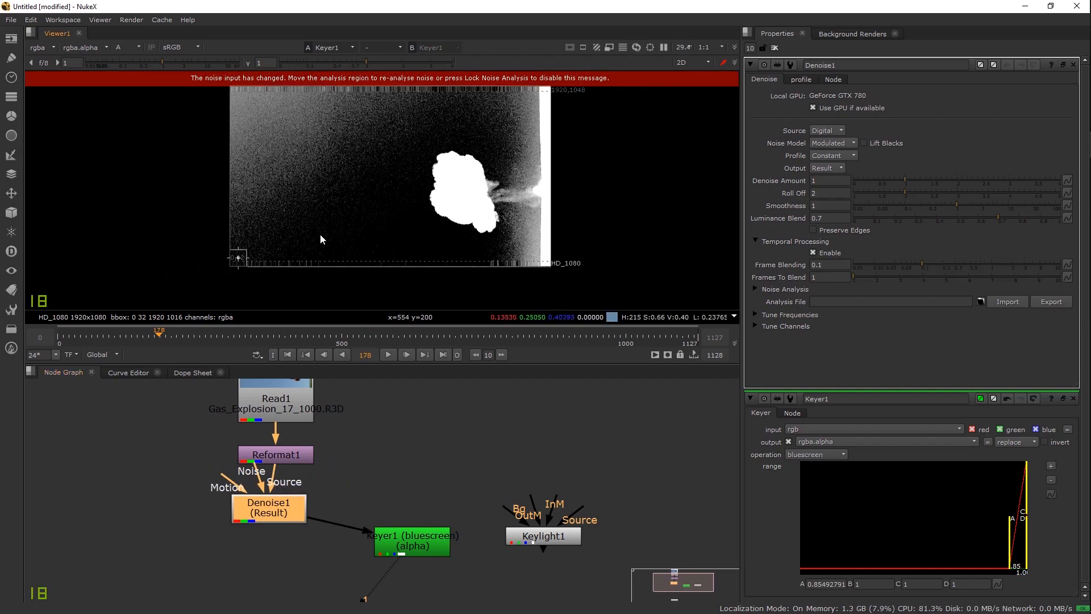
Step: Confirm Denoise1's noise analysis region in the sky
scroll(427, 239, down, 4)
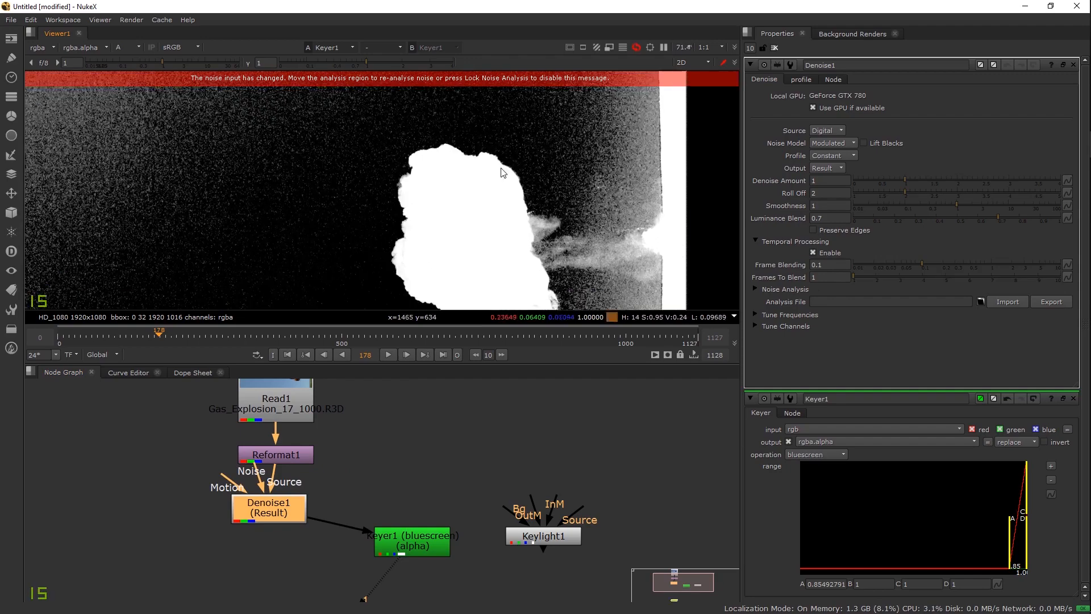
scroll(473, 180, down, 3)
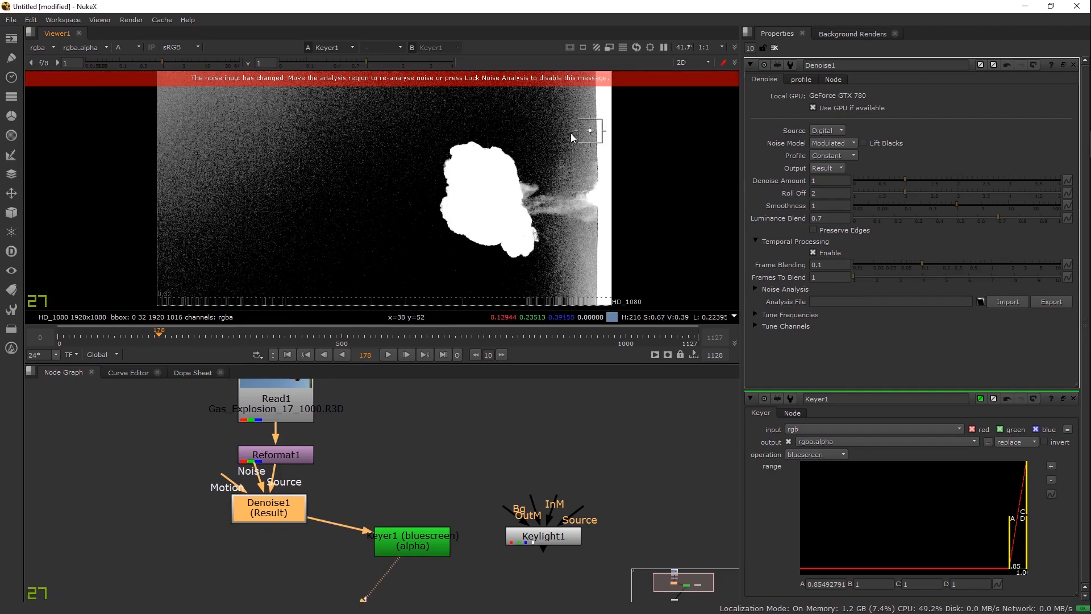
click(554, 138)
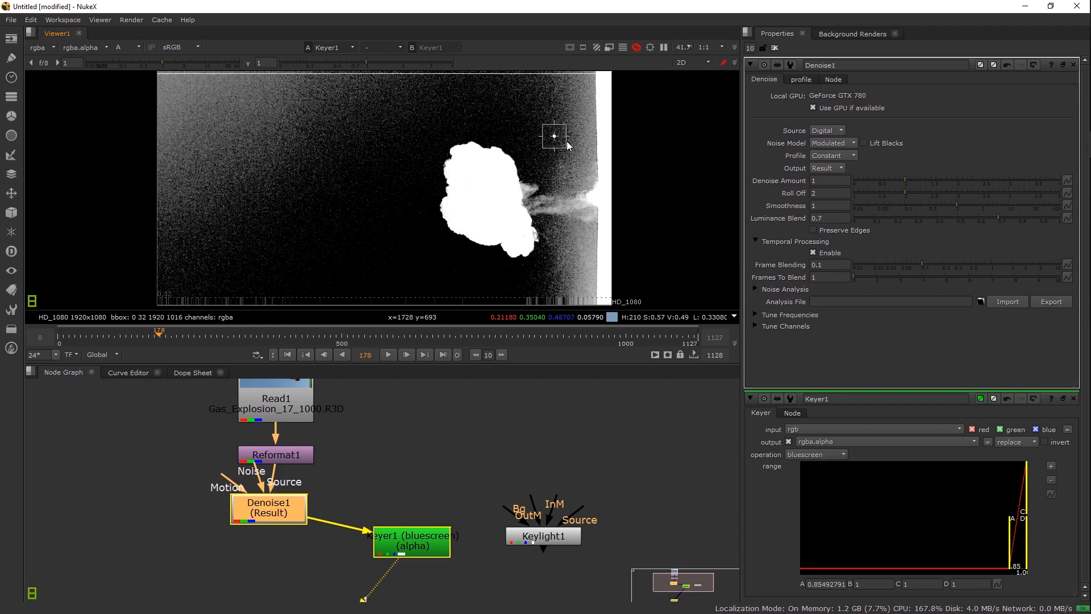
scroll(480, 182, up, 5)
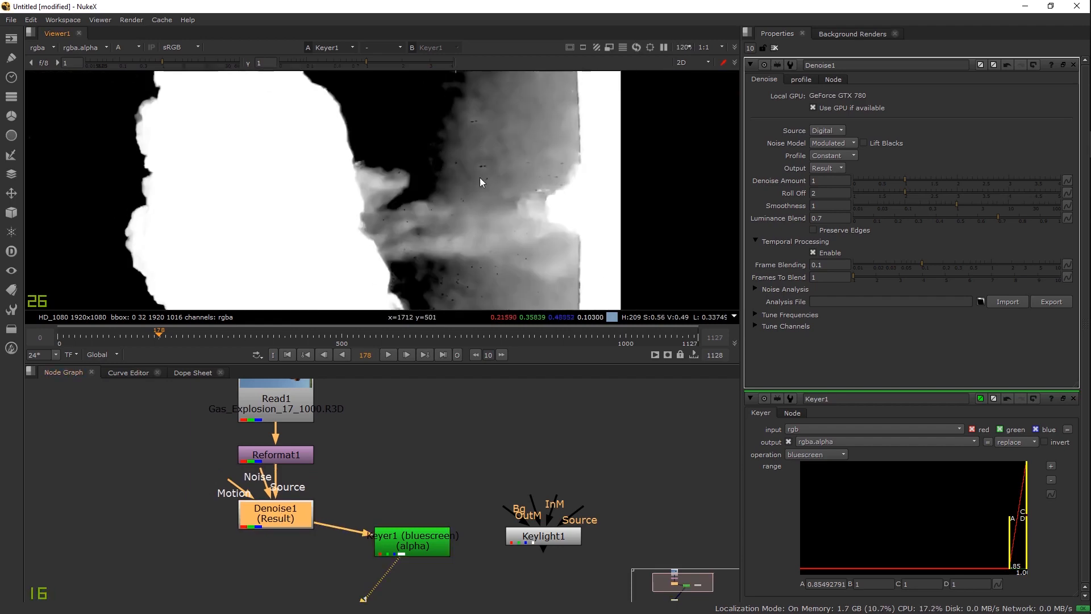
scroll(479, 177, up, 3)
Step: Compare the colour image with Denoise1 disabled and enabled around the explosion's top
key(d)
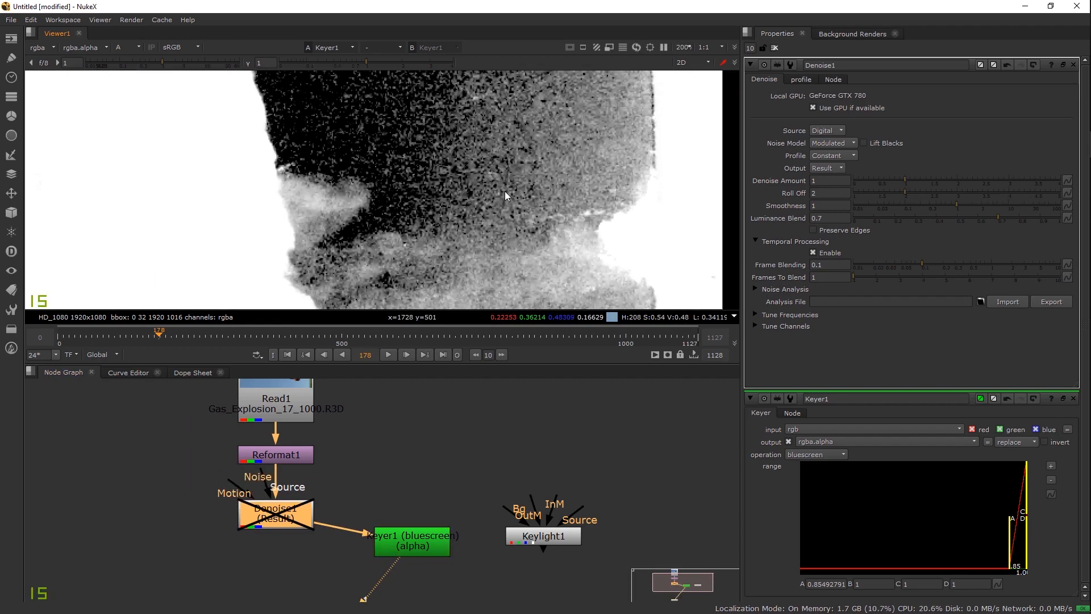
key(d)
key(a)
key(d)
key(d)
drag(445, 210, 602, 427)
scroll(500, 219, down, 2)
drag(466, 186, 443, 99)
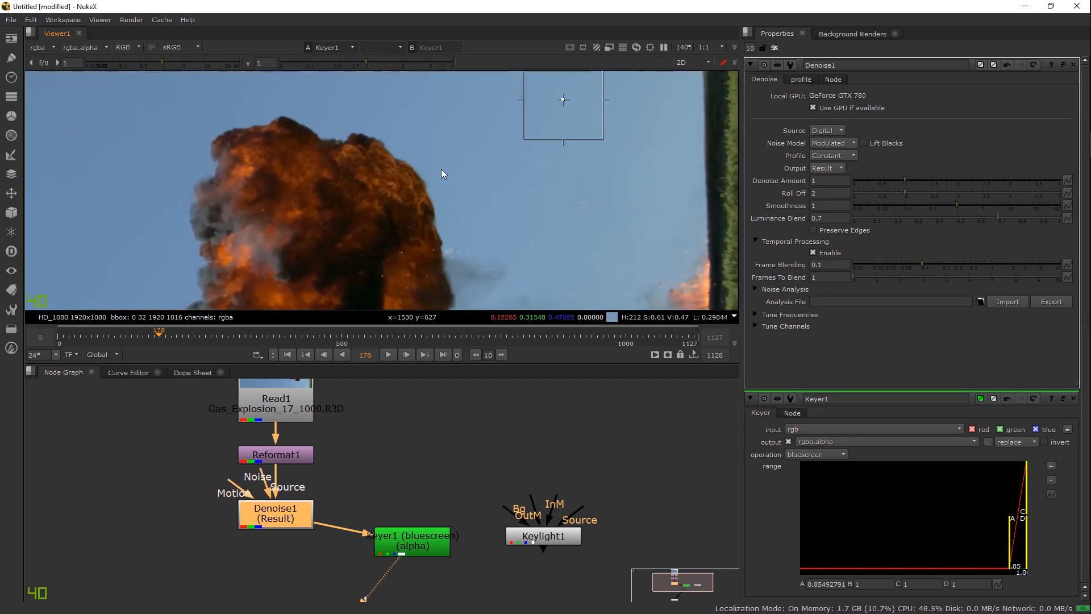
scroll(409, 213, up, 3)
key(d)
key(d)
scroll(430, 243, up, 4)
key(d)
key(d)
key(d)
key(d)
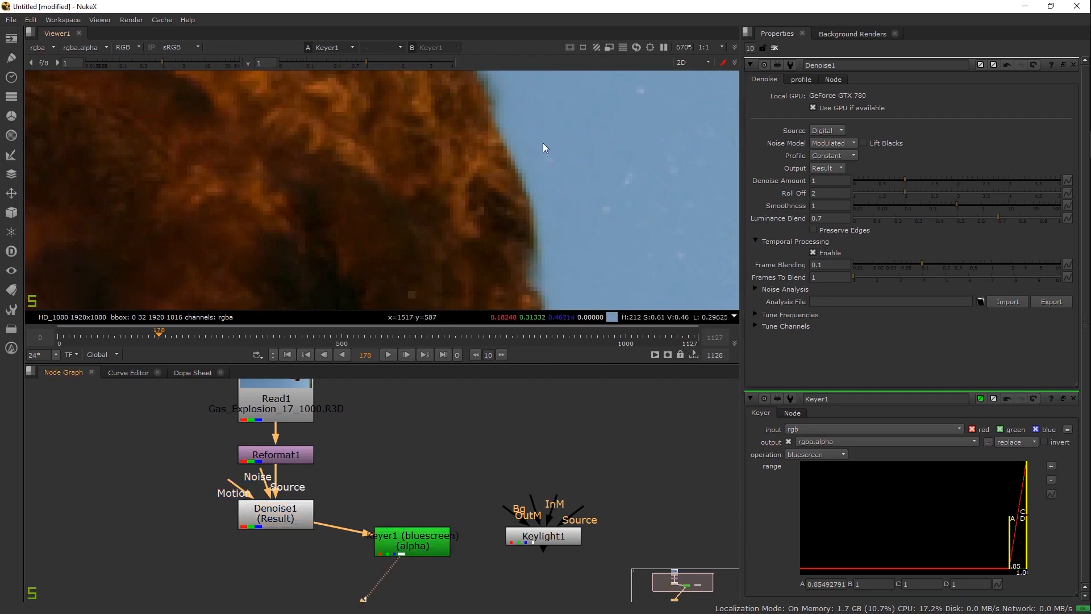
Step: Compare Keyer1's alpha matte with denoising off, then re-enable Denoise1 for a cleaner matte
key(a)
scroll(455, 220, down, 6)
ctrl+click(559, 142)
key(d)
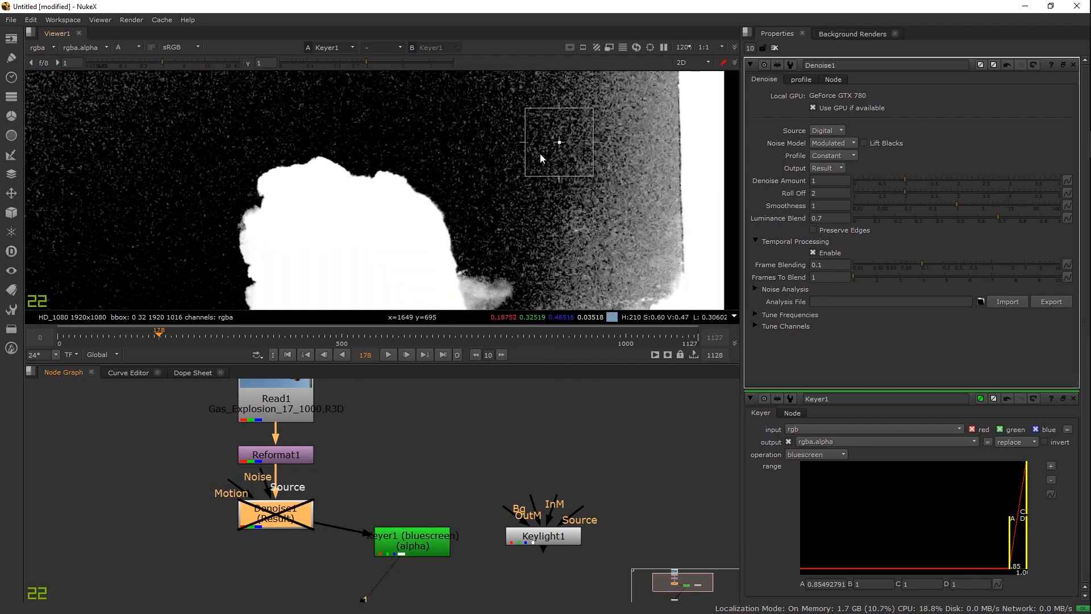
drag(551, 189, 551, 247)
scroll(442, 194, down, 4)
scroll(441, 192, up, 2)
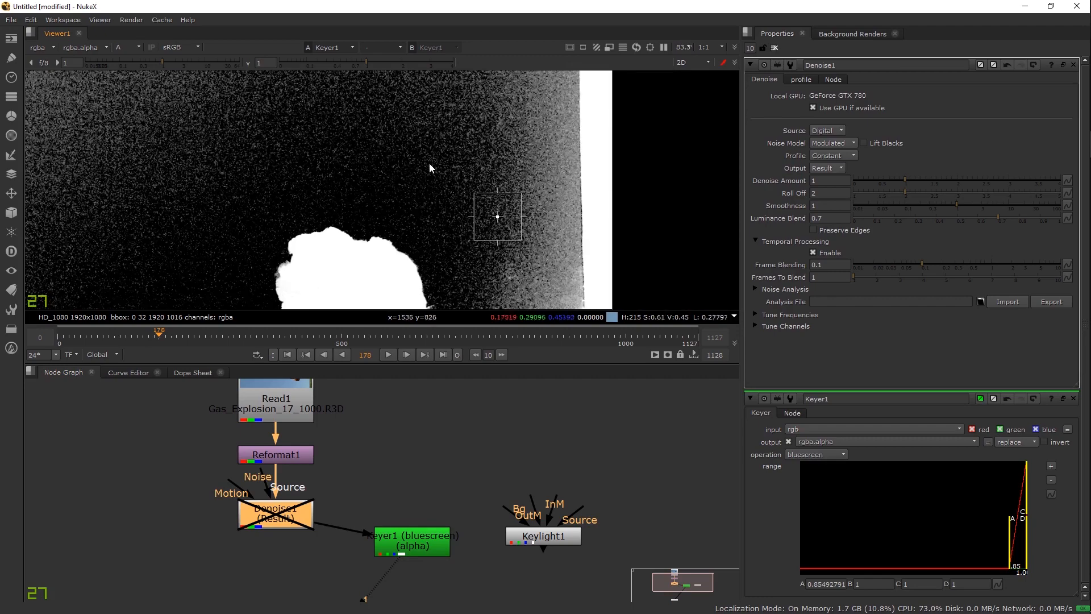
scroll(441, 170, up, 3)
scroll(471, 193, up, 2)
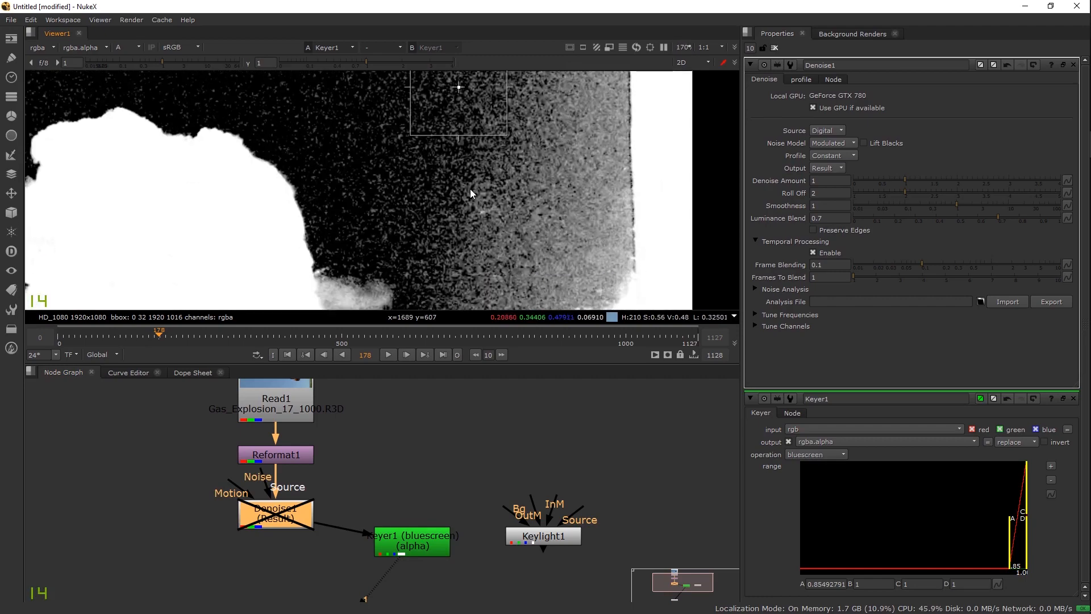
scroll(493, 193, down, 5)
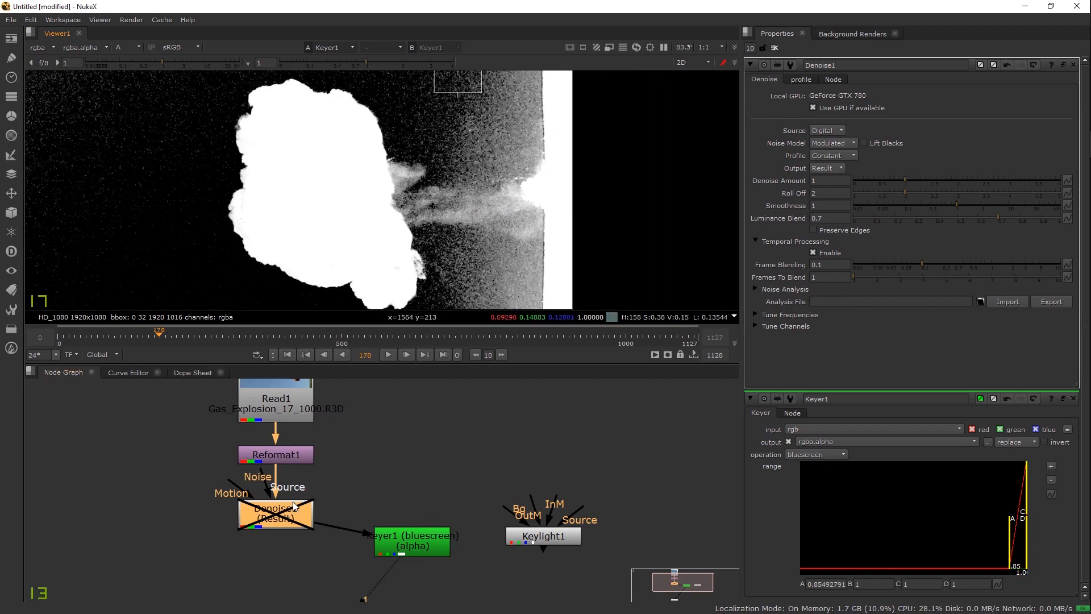
key(d)
drag(448, 166, 425, 223)
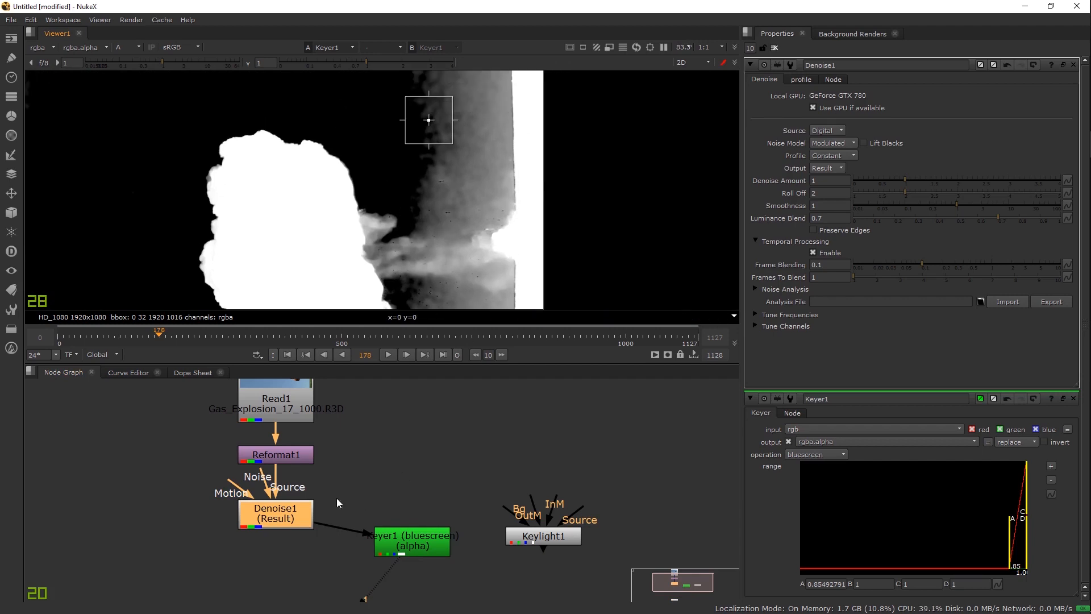
Step: Tighten Keyer1's range handle A to 0.883 and inspect the matte's edges
double_click(406, 541)
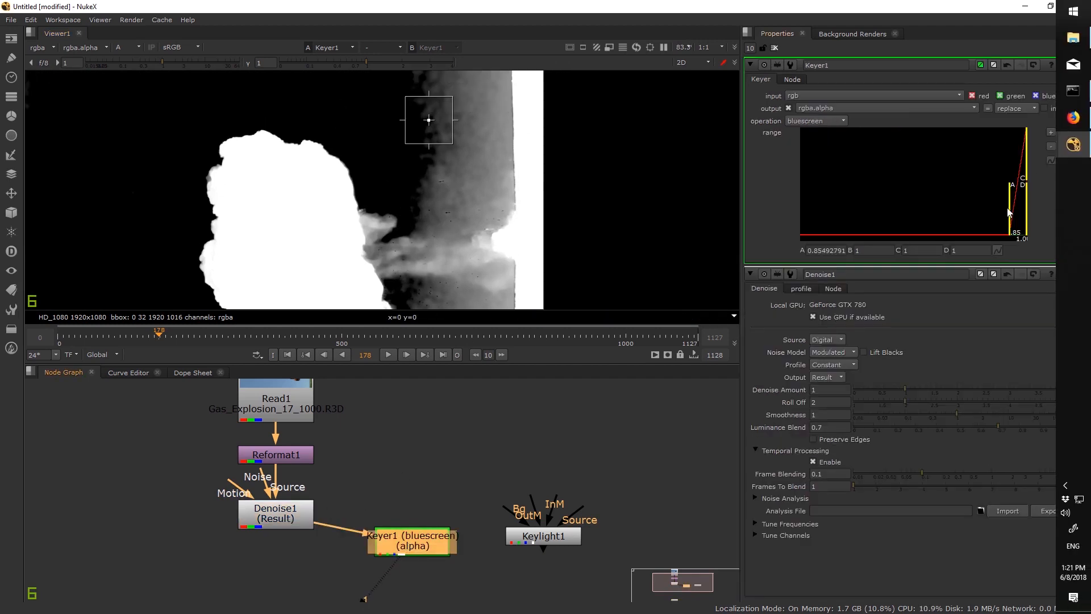
drag(1011, 211, 1015, 214)
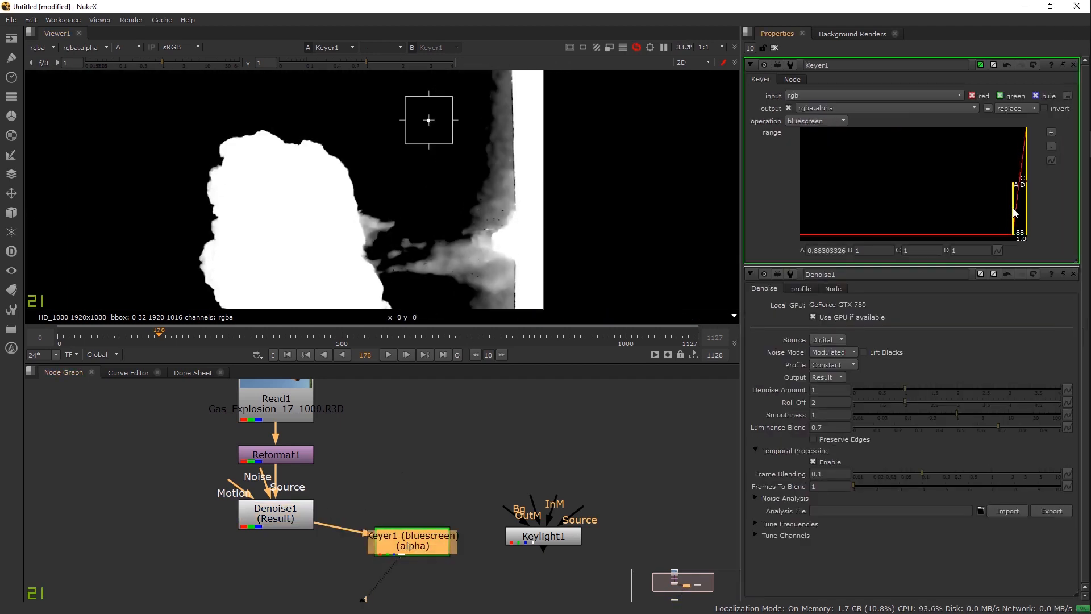
drag(479, 210, 535, 160)
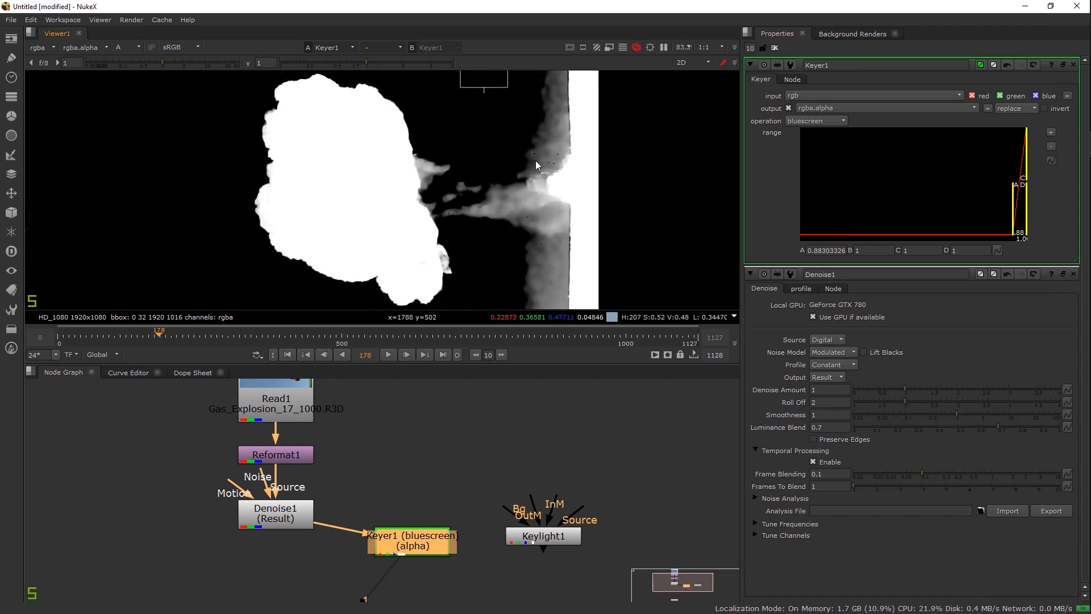
scroll(404, 180, up, 4)
drag(380, 160, 453, 214)
drag(373, 200, 465, 108)
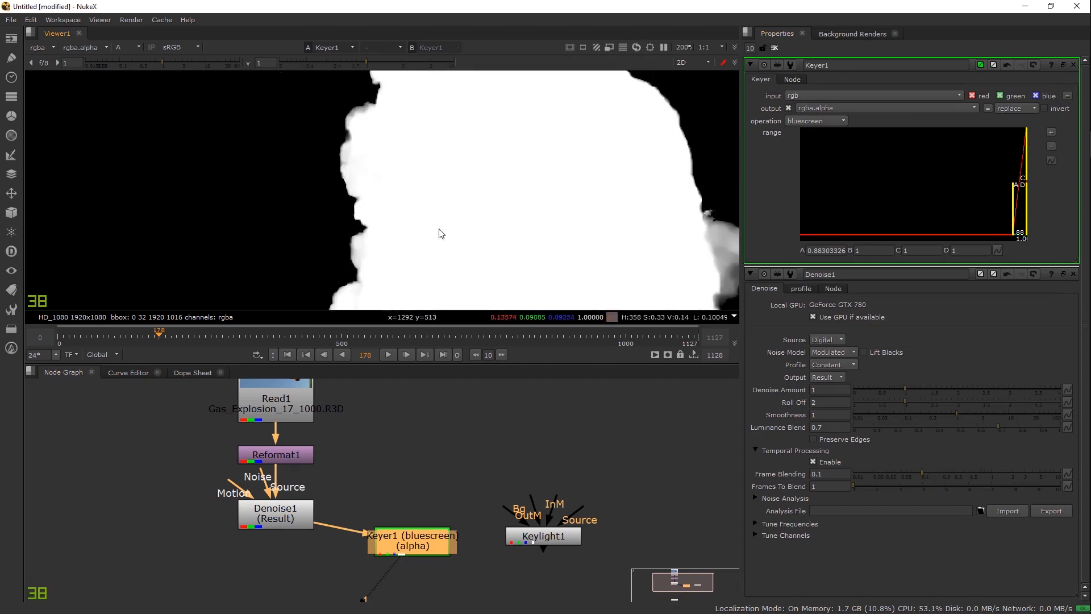
drag(440, 233, 509, 203)
drag(575, 244, 410, 224)
drag(388, 86, 377, 153)
drag(552, 306, 483, 250)
scroll(447, 233, down, 1)
drag(546, 181, 463, 224)
Step: Compare the colour image and alpha matte across the sky, fire and smoke areas
key(a)
drag(529, 73, 508, 140)
scroll(363, 183, up, 3)
drag(418, 162, 339, 186)
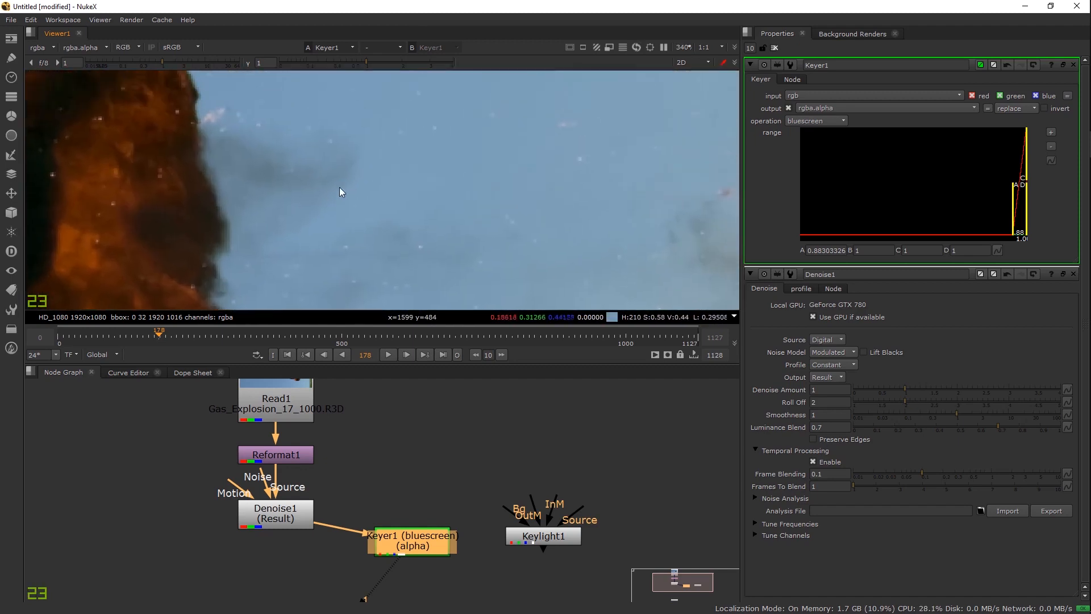
drag(497, 215, 414, 217)
drag(516, 220, 480, 171)
key(a)
scroll(481, 172, down, 3)
key(a)
key(a)
scroll(510, 171, up, 4)
drag(393, 159, 492, 109)
scroll(443, 145, down, 7)
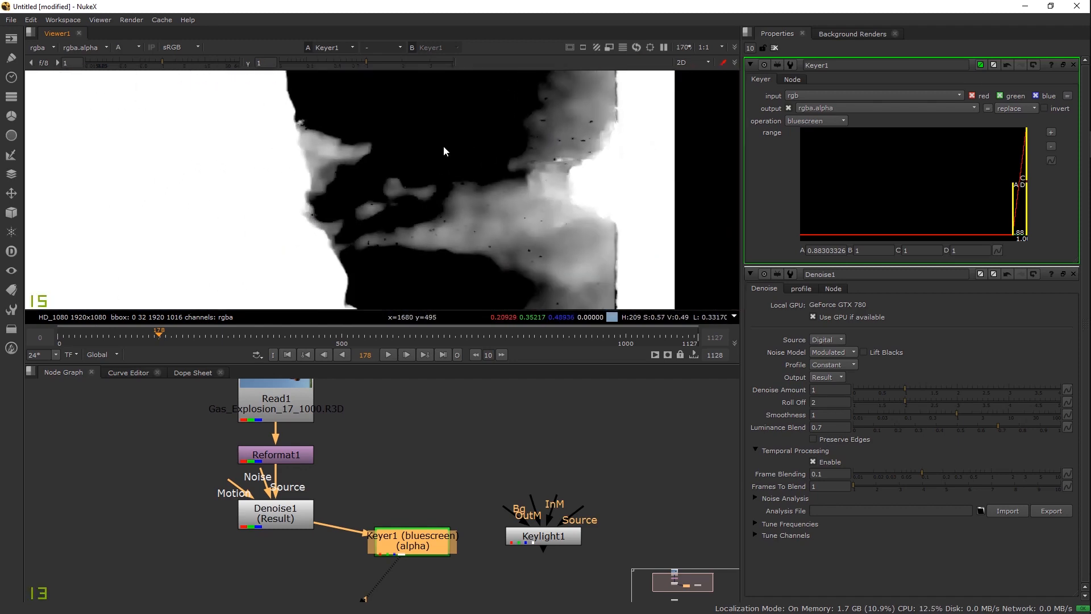
drag(436, 187, 434, 212)
key(a)
scroll(421, 190, down, 3)
Step: Rearrange Keyer1 and Keylight1, then connect Keylight1's Source input to Denoise1
drag(403, 546, 279, 591)
drag(537, 543, 505, 586)
drag(269, 586, 159, 582)
click(434, 562)
drag(530, 581, 292, 515)
Step: View Keylight1's output and open its settings, collapsing the Keyer1 and Denoise1 panels
key(1)
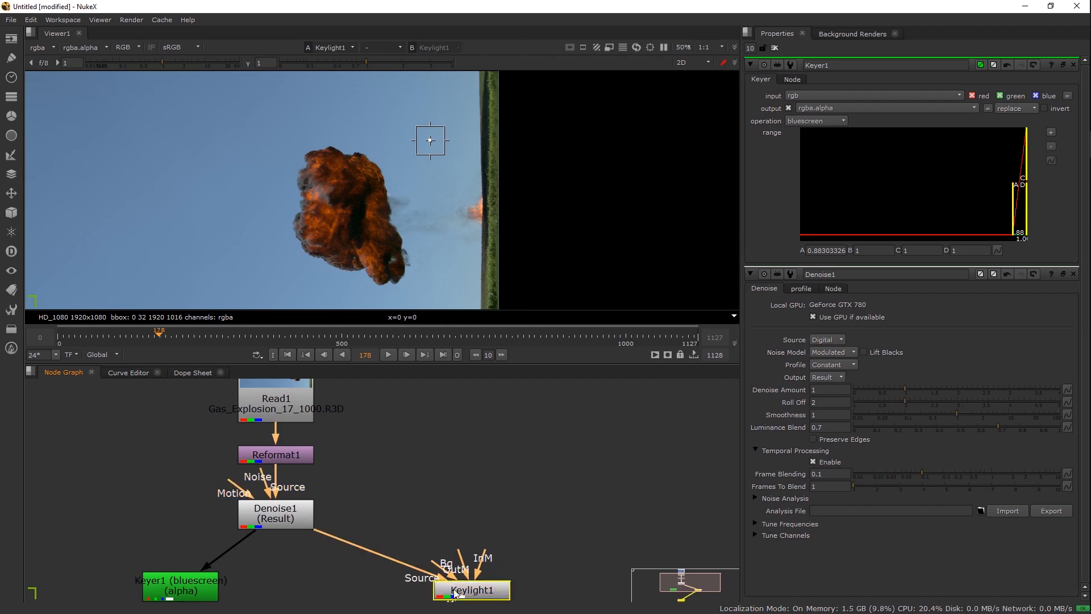
double_click(454, 589)
click(751, 302)
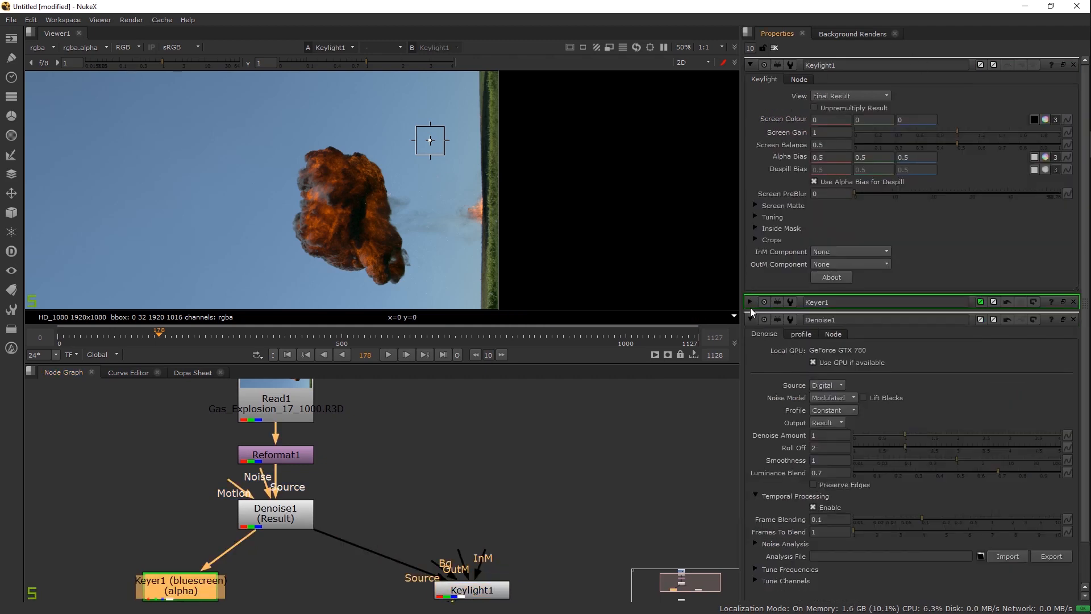
click(750, 320)
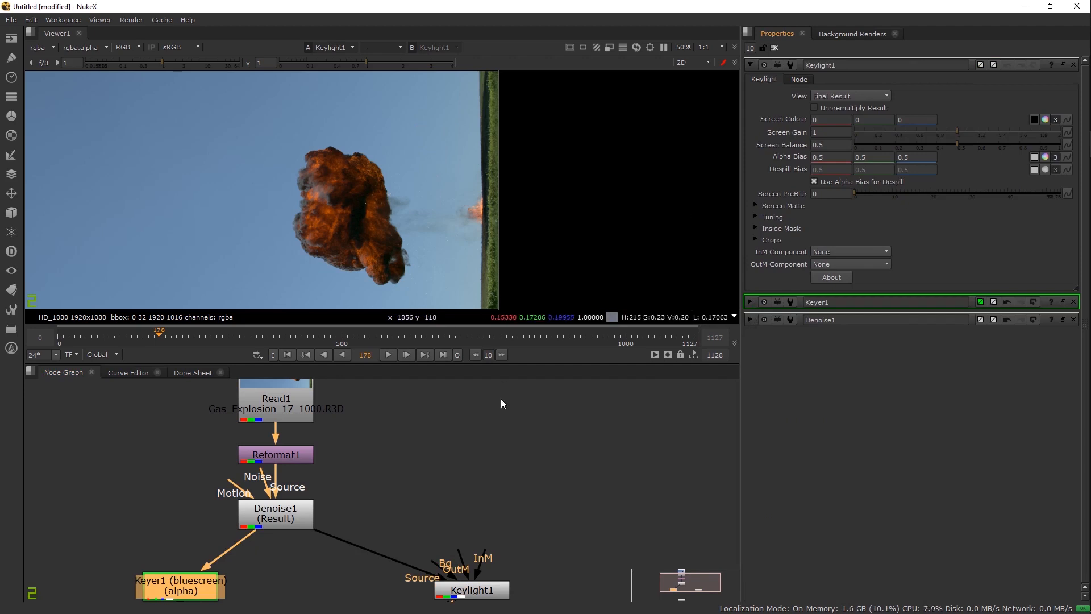
drag(501, 529, 504, 536)
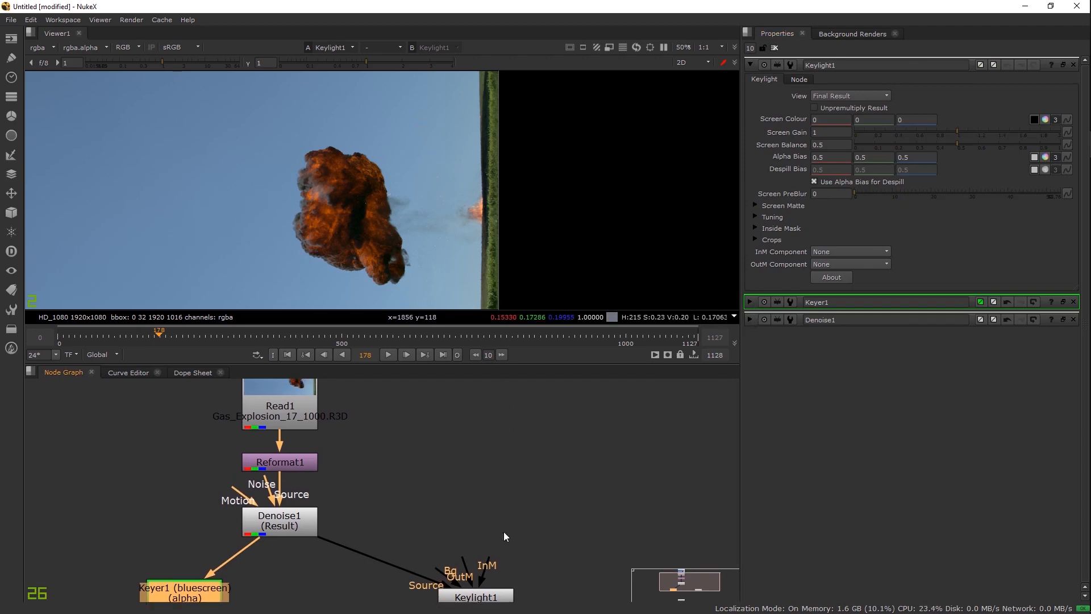
Step: Sample the blue sky (about 0.199, 0.341, 0.488) as Keylight1's screen colour, checking the alpha
click(1034, 119)
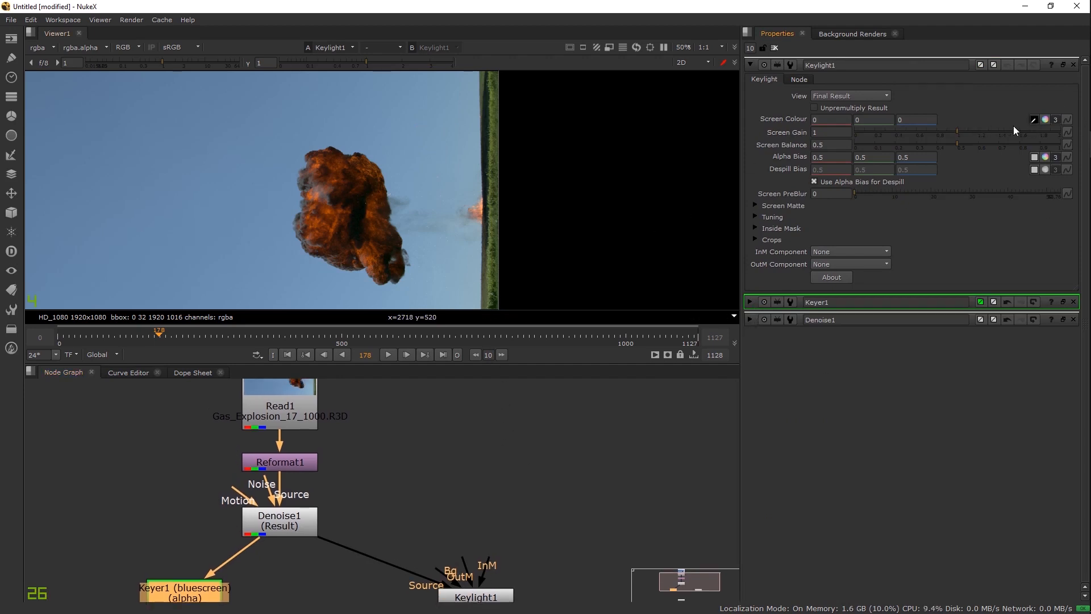
scroll(359, 144, up, 3)
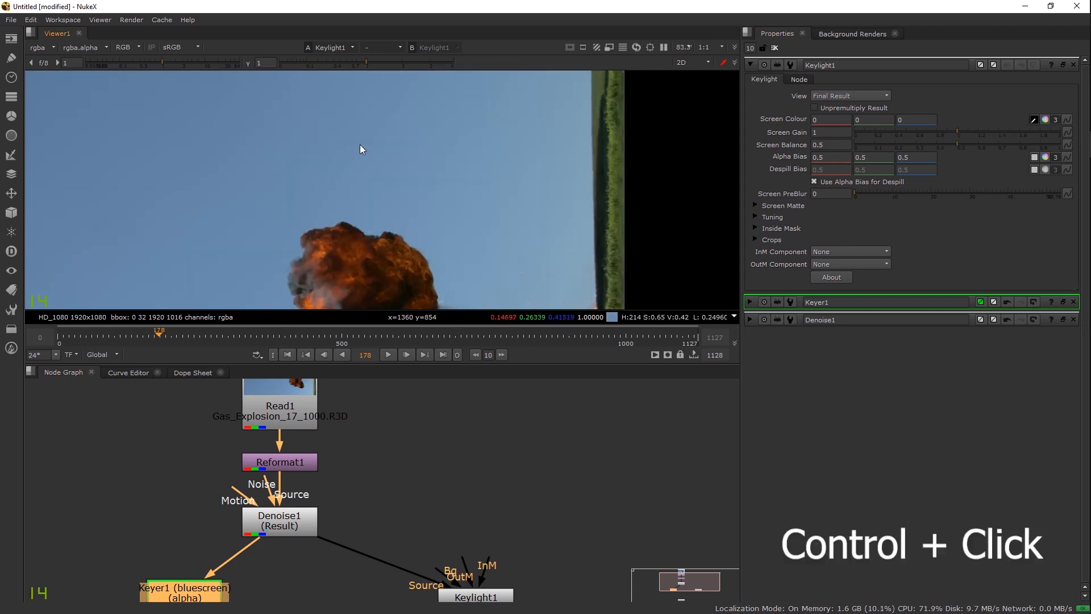
ctrl+click(407, 171)
key(a)
scroll(409, 171, up, 2)
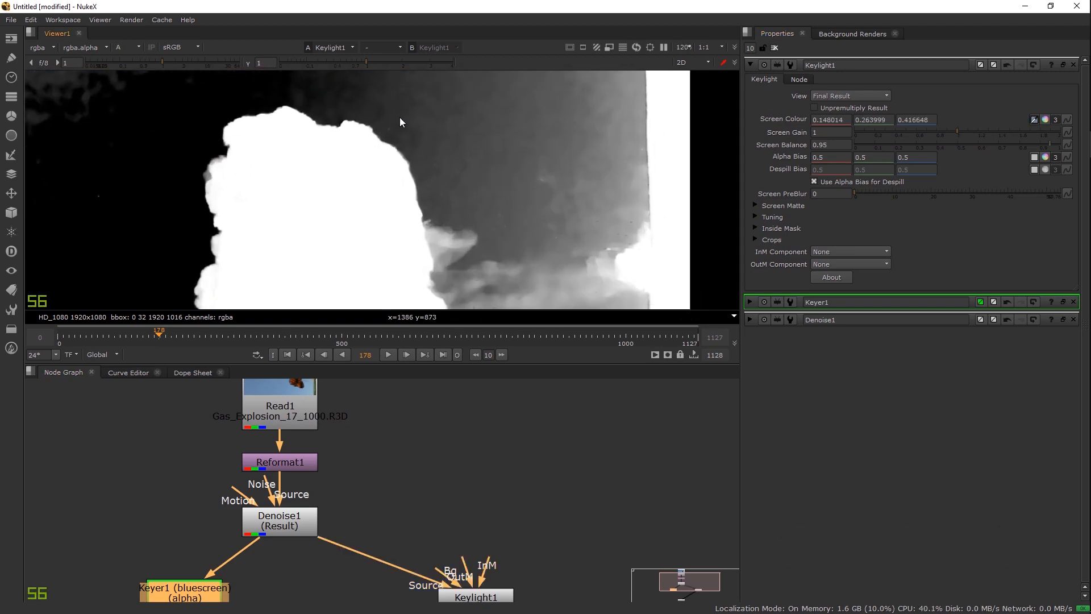
key(a)
ctrl+click(456, 158)
ctrl+click(500, 230)
key(a)
key(a)
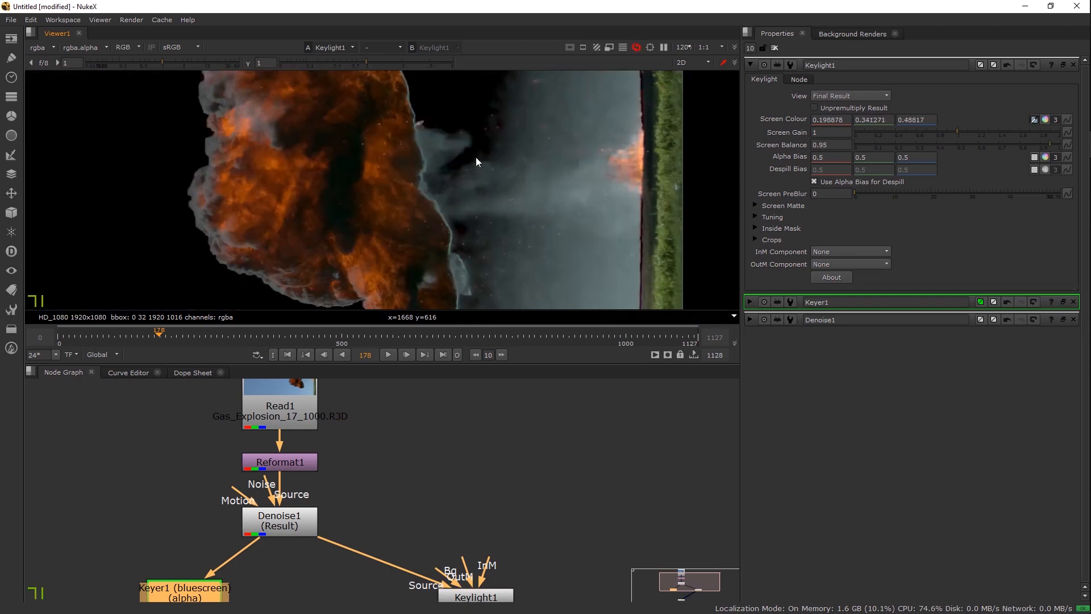
key(a)
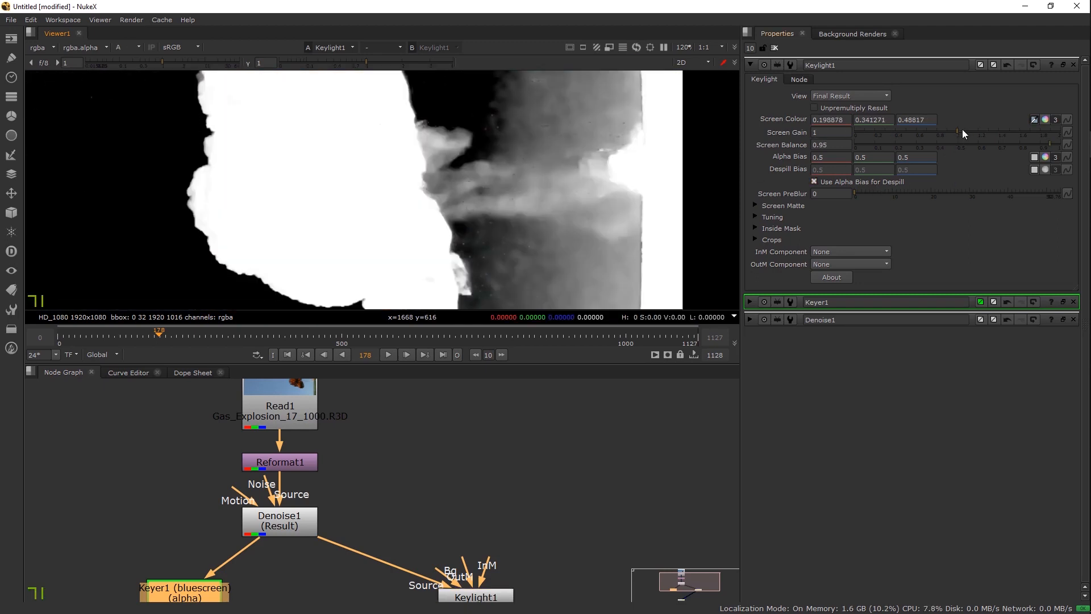
Step: Raise Keylight1's Screen Gain and inspect the matte's lower-left and left edges
mouse_move(959, 131)
mouse_down()
mouse_move(988, 130)
mouse_move(973, 131)
mouse_up()
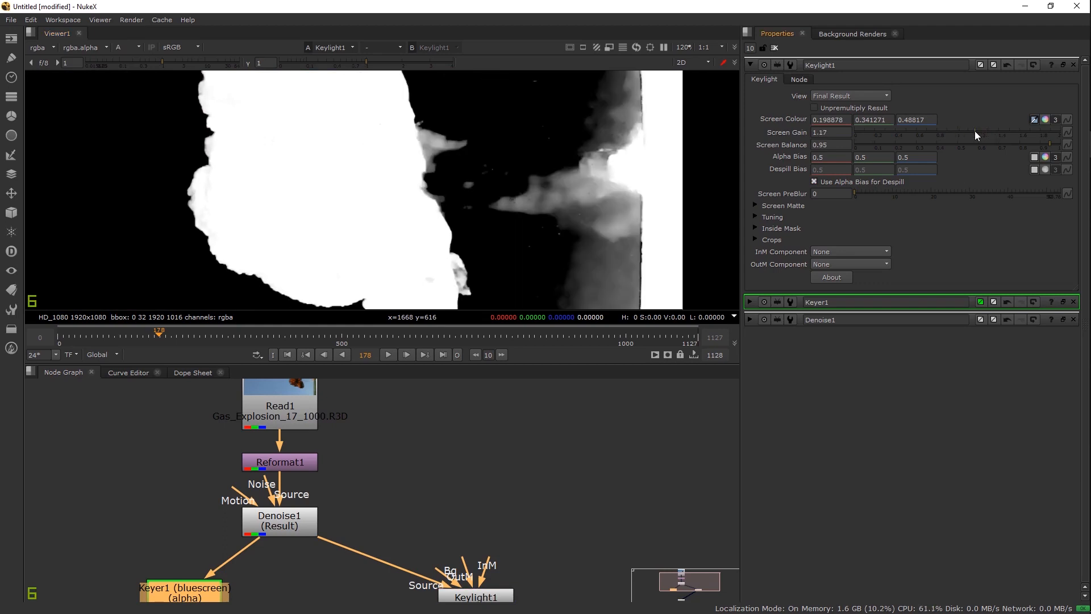
scroll(380, 149, up, 3)
drag(381, 149, 573, 170)
drag(398, 290, 452, 79)
drag(540, 284, 504, 307)
drag(406, 160, 234, 198)
drag(514, 178, 316, 166)
key(a)
key(a)
key(a)
key(a)
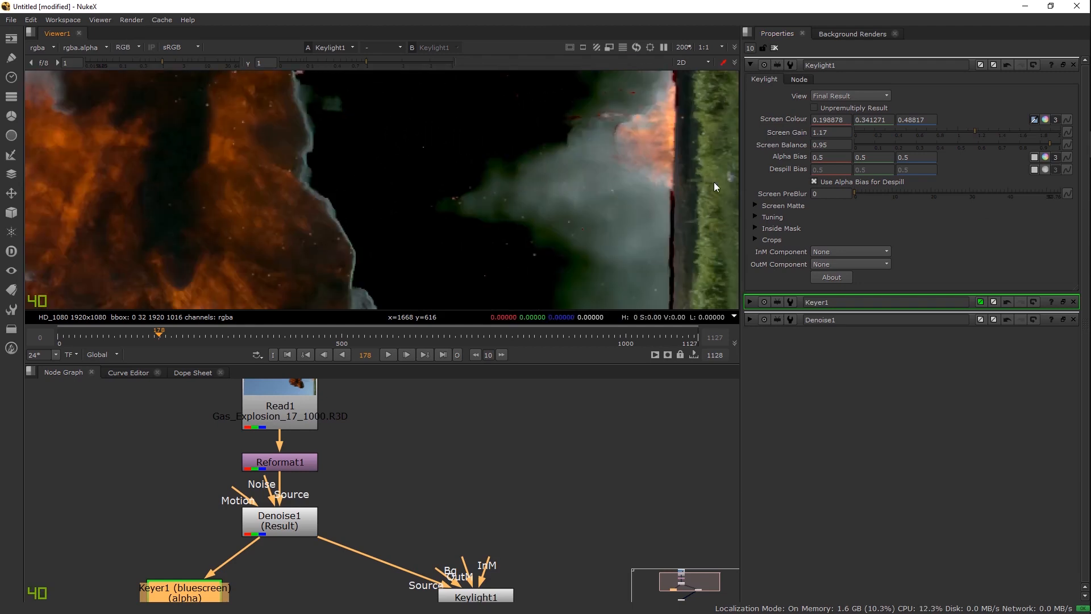
Step: Compare lower and higher Screen Gain values, settling on 1.16
mouse_move(967, 128)
mouse_down()
mouse_move(986, 128)
mouse_move(943, 131)
mouse_move(956, 130)
mouse_up()
scroll(443, 177, down, 3)
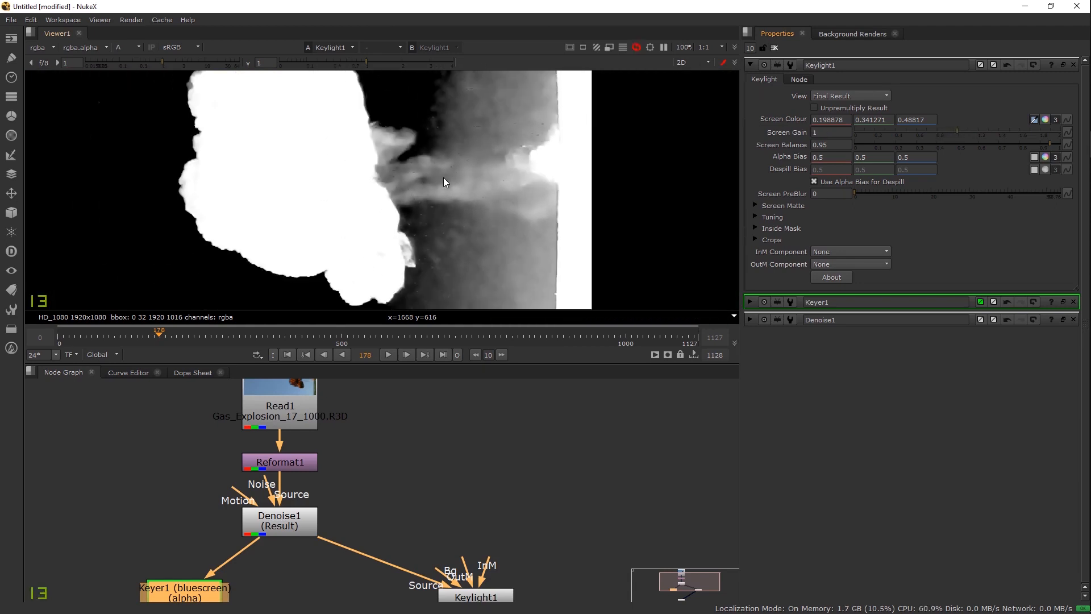
key(a)
key(a)
key(a)
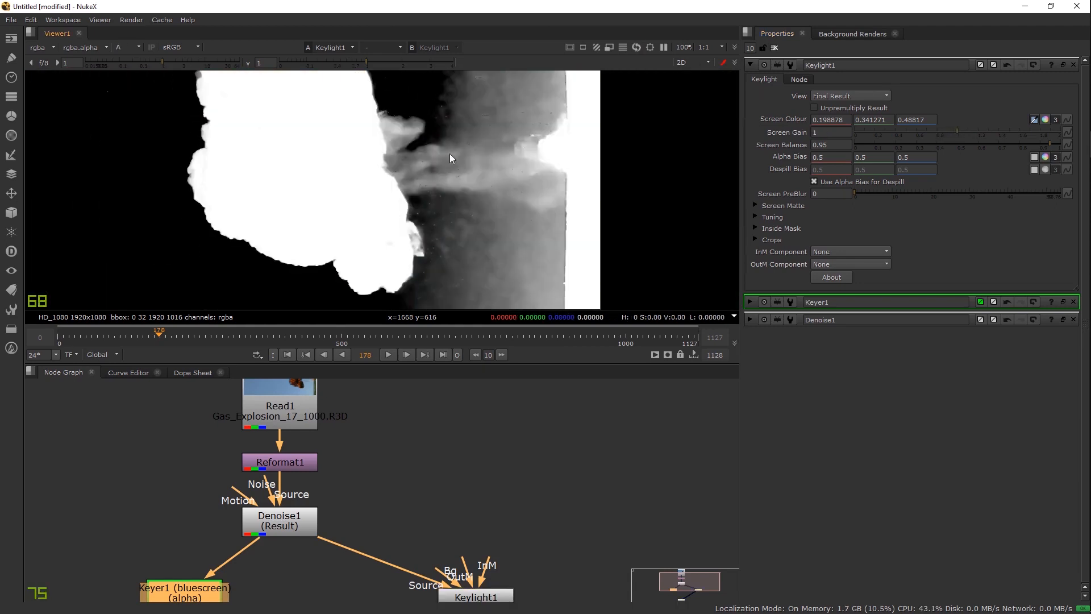
scroll(479, 189, up, 2)
key(a)
key(a)
drag(957, 130, 973, 132)
key(a)
scroll(421, 171, down, 2)
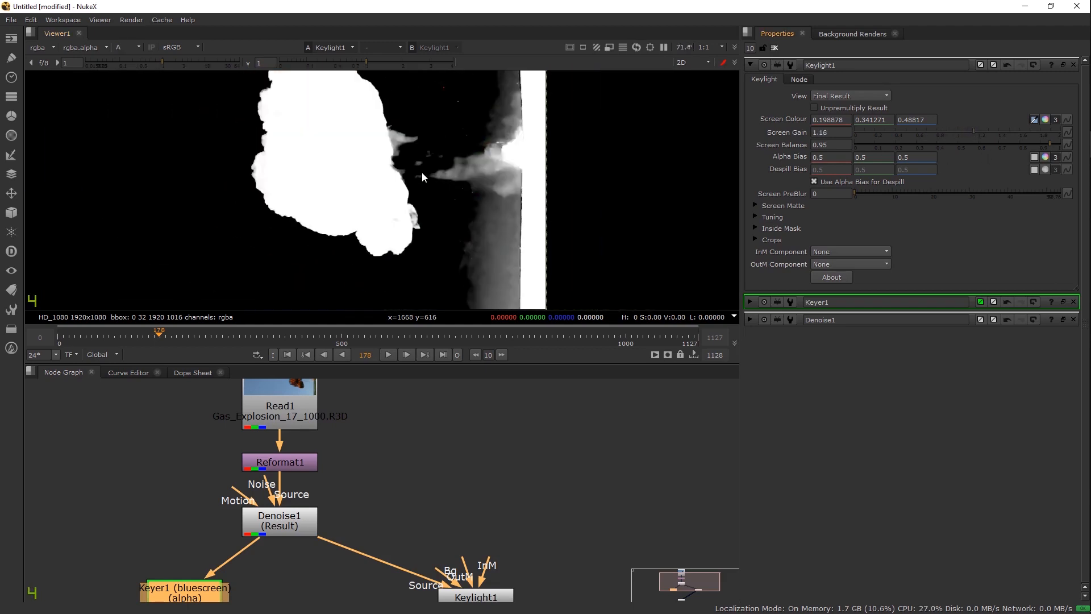
scroll(415, 188, down, 2)
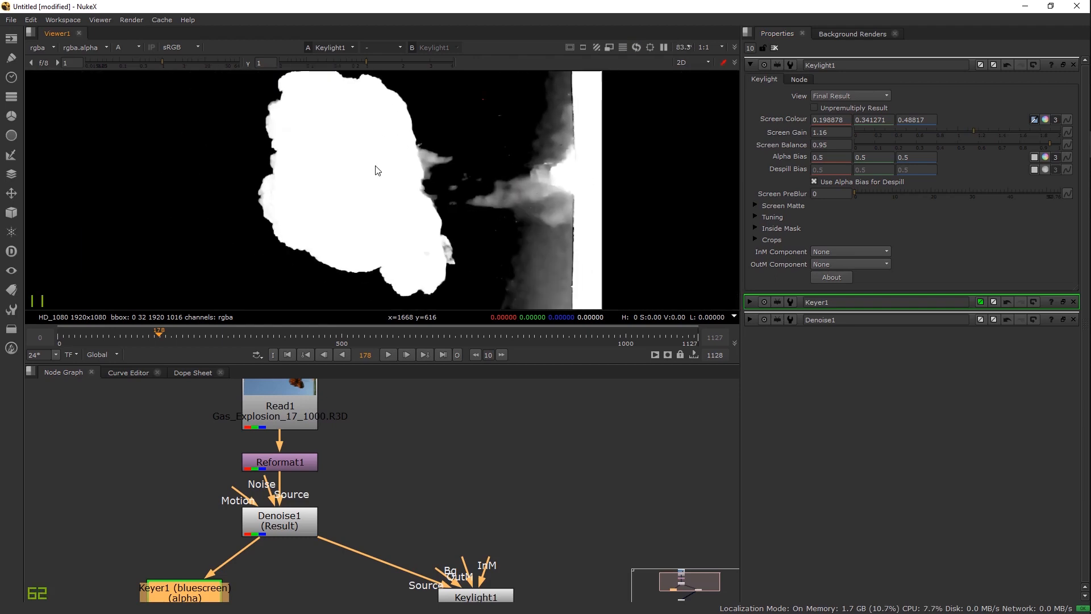
Step: Move Keylight1 left in the Node Graph
drag(377, 170, 348, 170)
drag(461, 479, 411, 430)
drag(427, 552, 358, 543)
scroll(417, 210, up, 3)
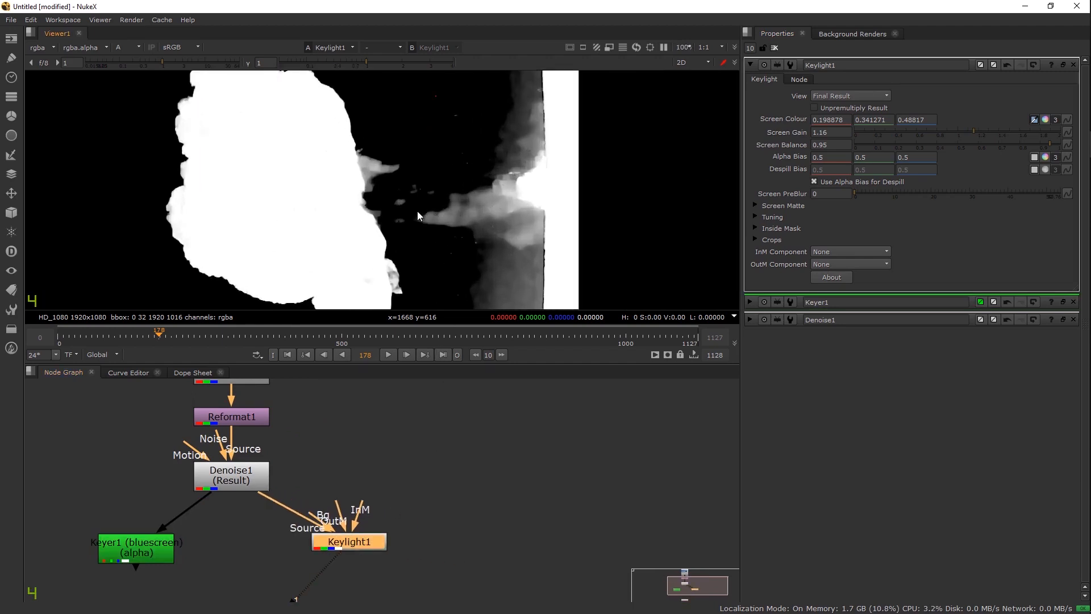
Step: Create a Keylight2 node with its Source connected to Denoise1
click(439, 533)
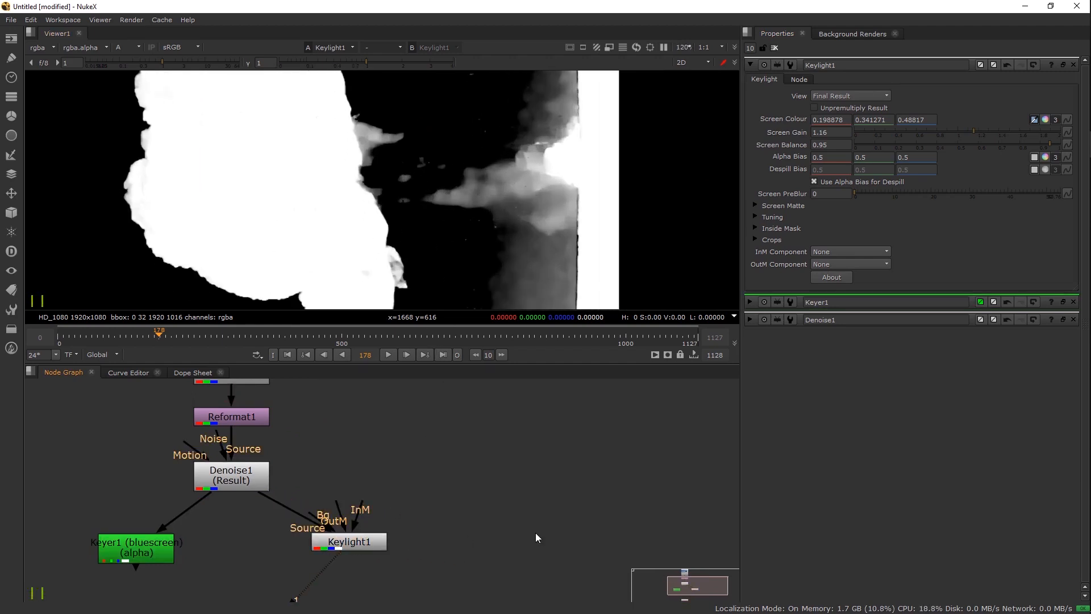
key(Tab)
text(keyl)
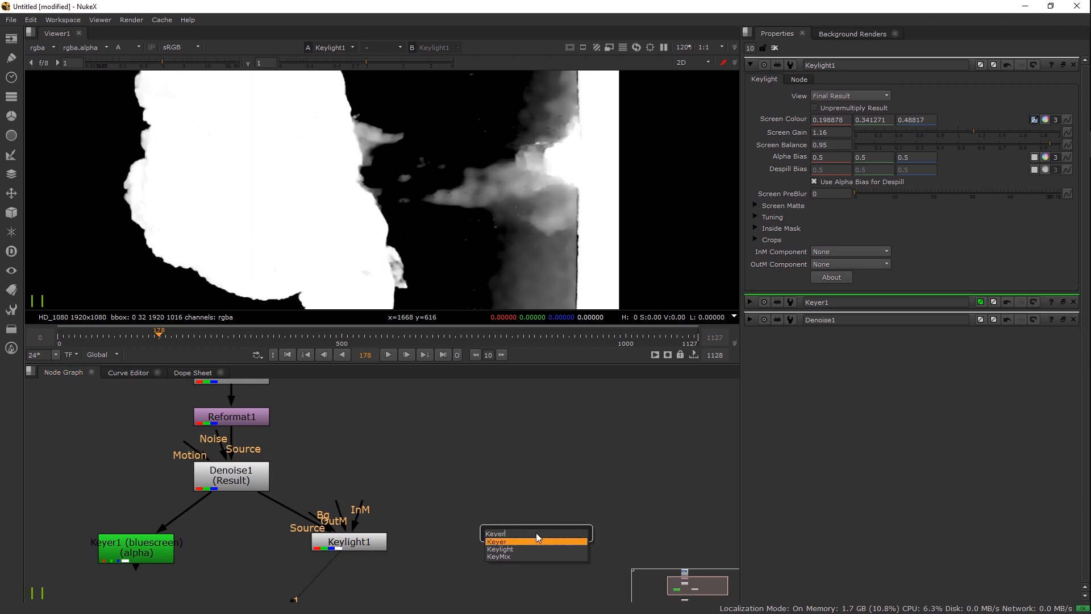
key(Return)
drag(575, 503, 245, 480)
Step: Sample the blue screen colour from the plate for Keylight2 and check its matte
key(1)
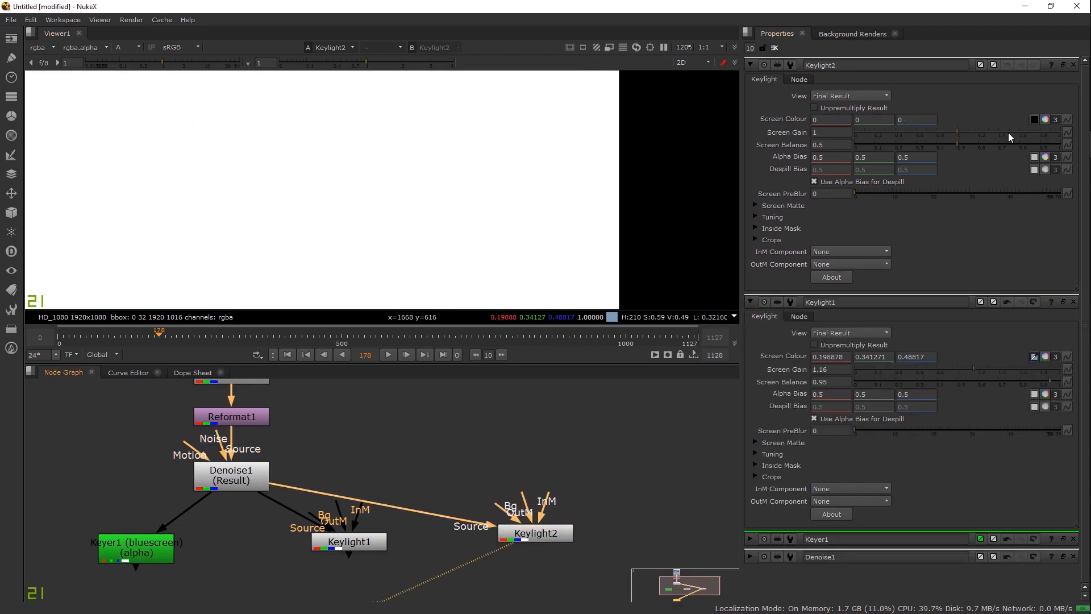
click(1044, 119)
click(1044, 120)
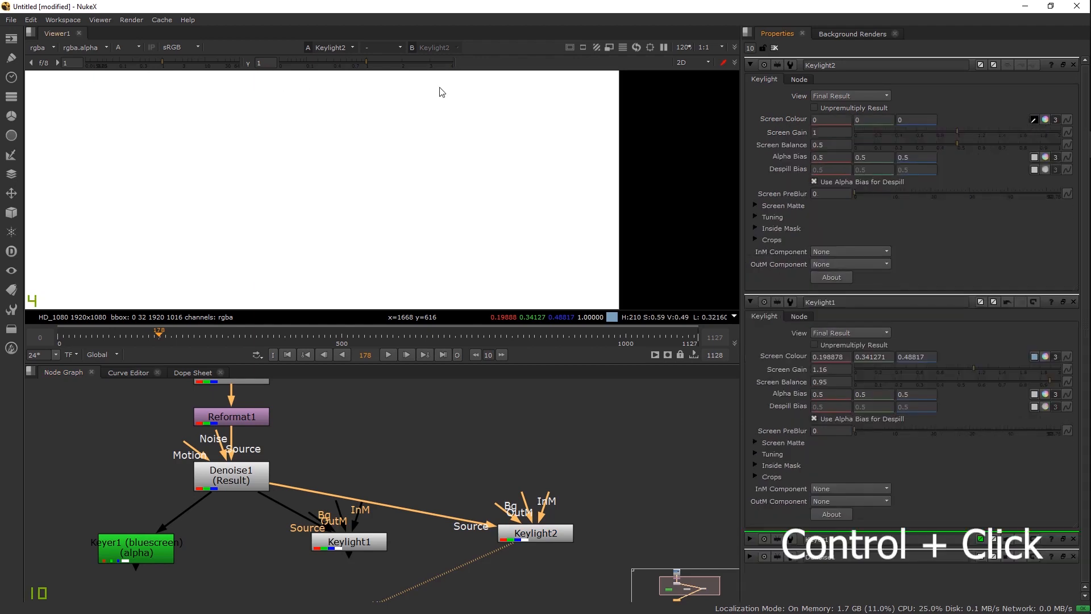
ctrl+click(501, 105)
key(a)
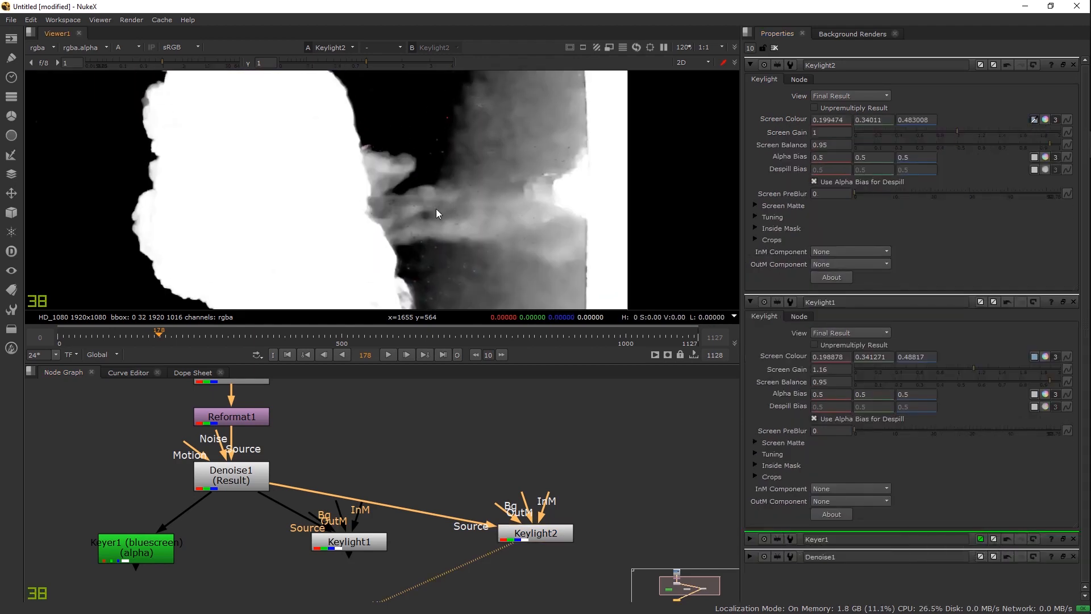
scroll(437, 207, up, 3)
key(a)
key(a)
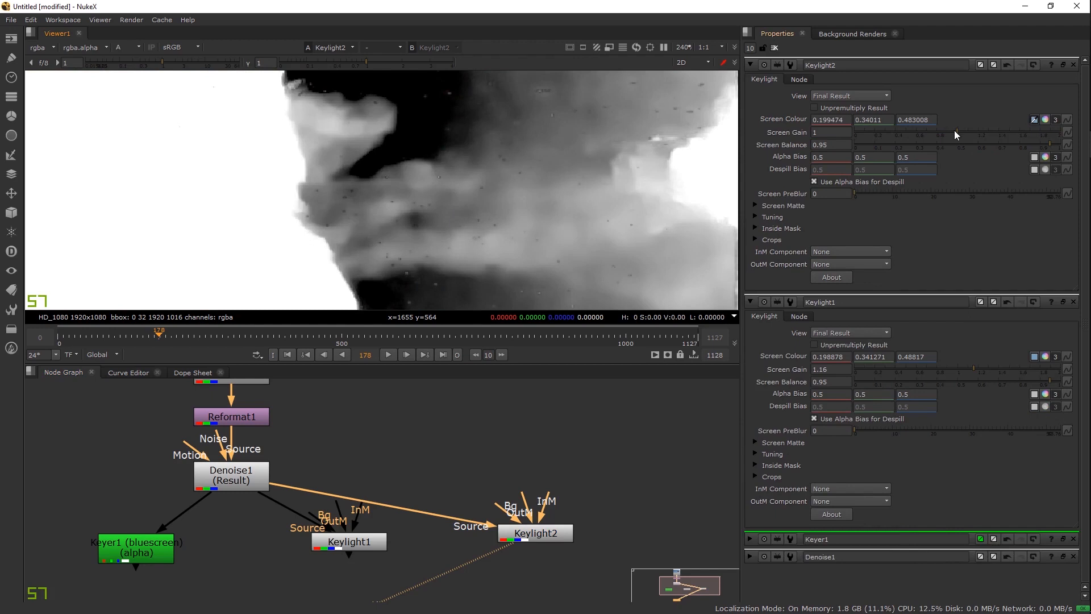
Step: Adjust Keylight2's screen gain, settling at 0.98
drag(953, 132, 947, 129)
scroll(516, 181, down, 3)
key(a)
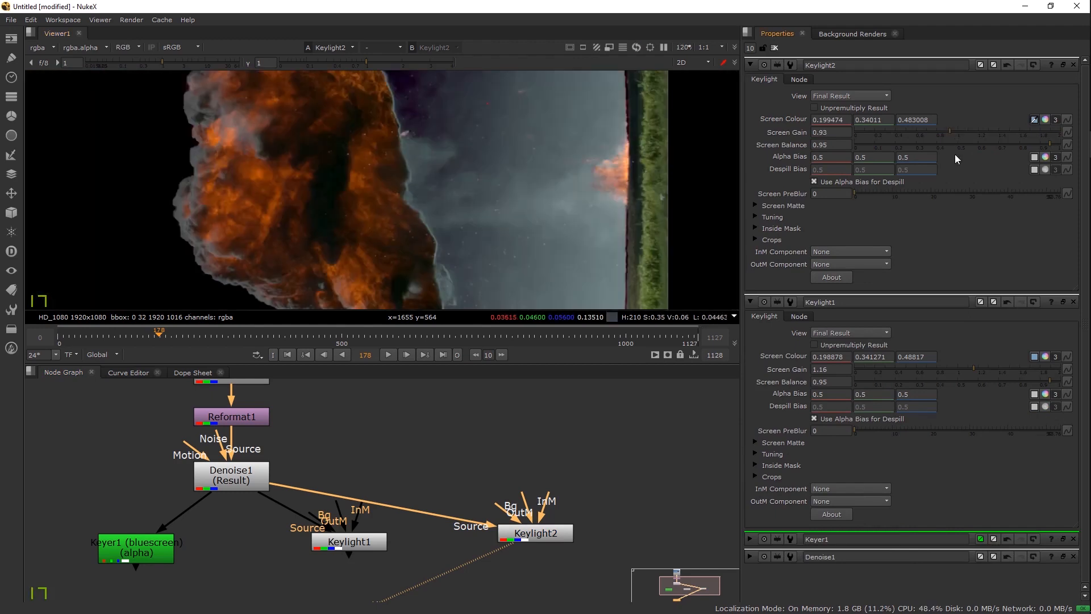
key(a)
drag(948, 134, 954, 131)
Step: Raise Keylight1's screen gain to 1.2 and compare its colour and matte
click(369, 539)
key(1)
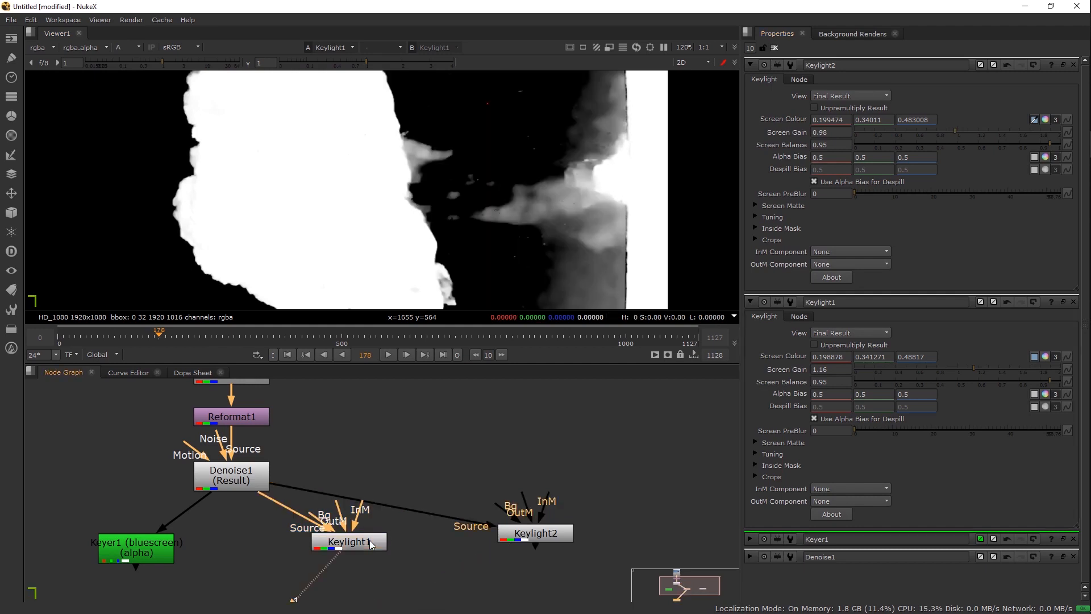
click(978, 132)
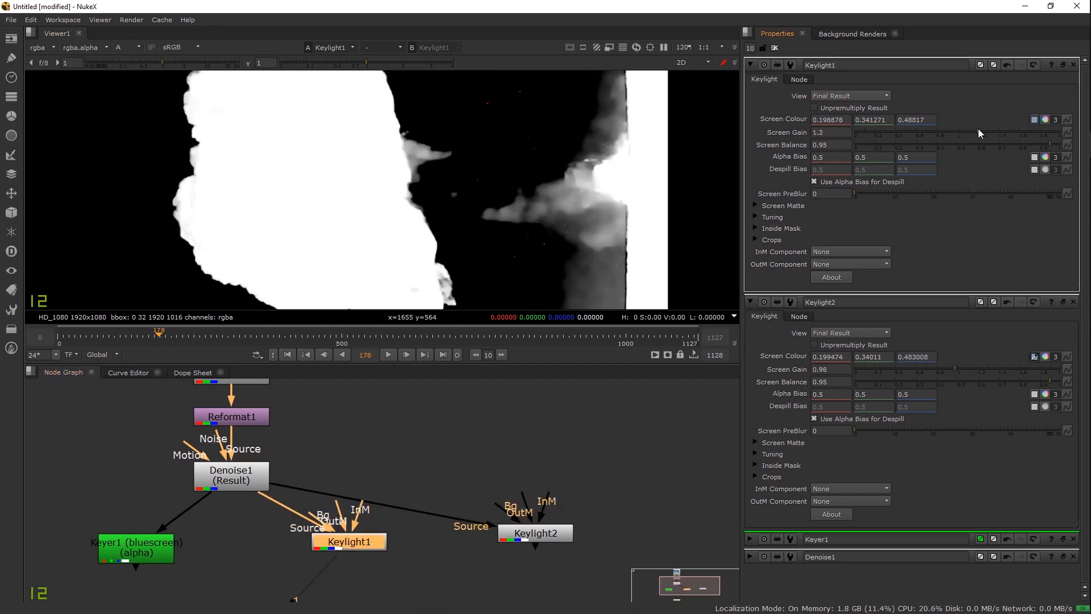
key(a)
key(a)
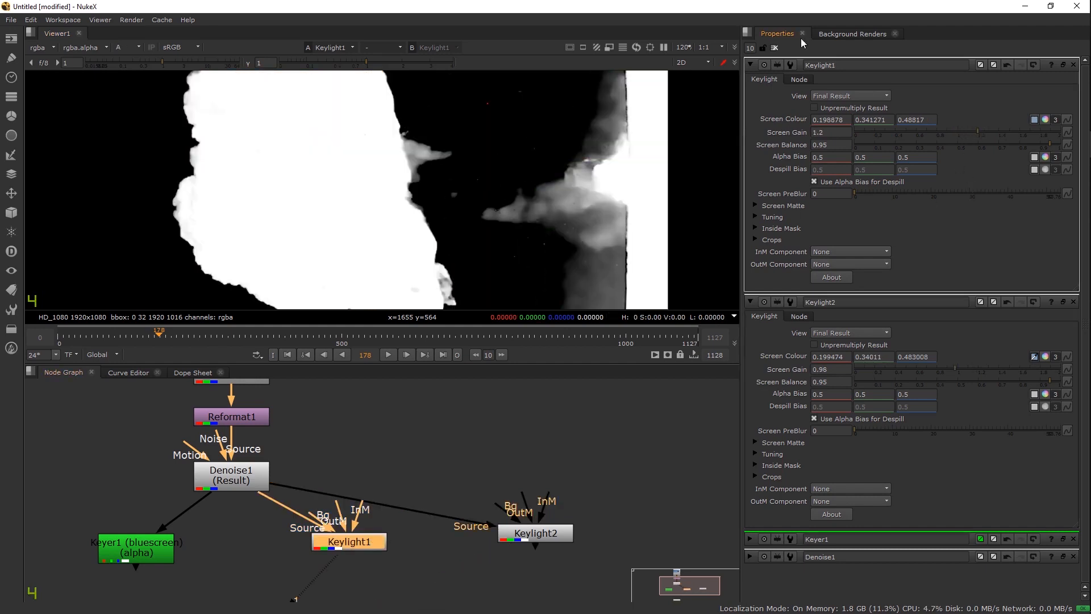
Step: Clear the settings panels and view Keylight2's matte in the viewer
click(774, 48)
click(516, 539)
key(1)
scroll(446, 199, down, 2)
drag(422, 502, 429, 425)
Step: Add a Keymix1 node from the node search and move the Viewer node to the lower right
click(451, 544)
key(Tab)
text(Keylight)
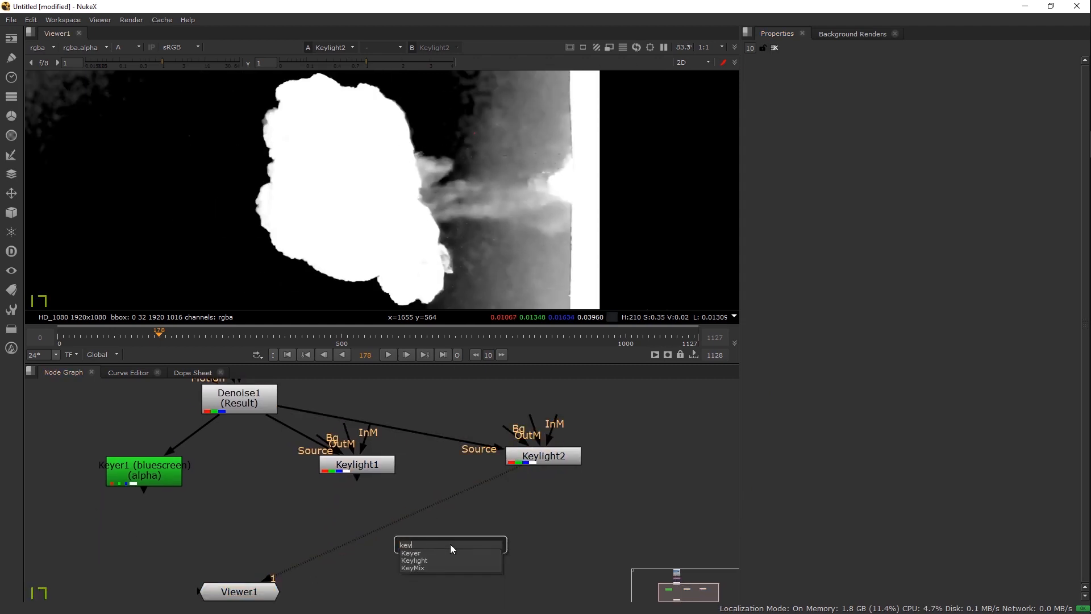
key(Down)
key(Return)
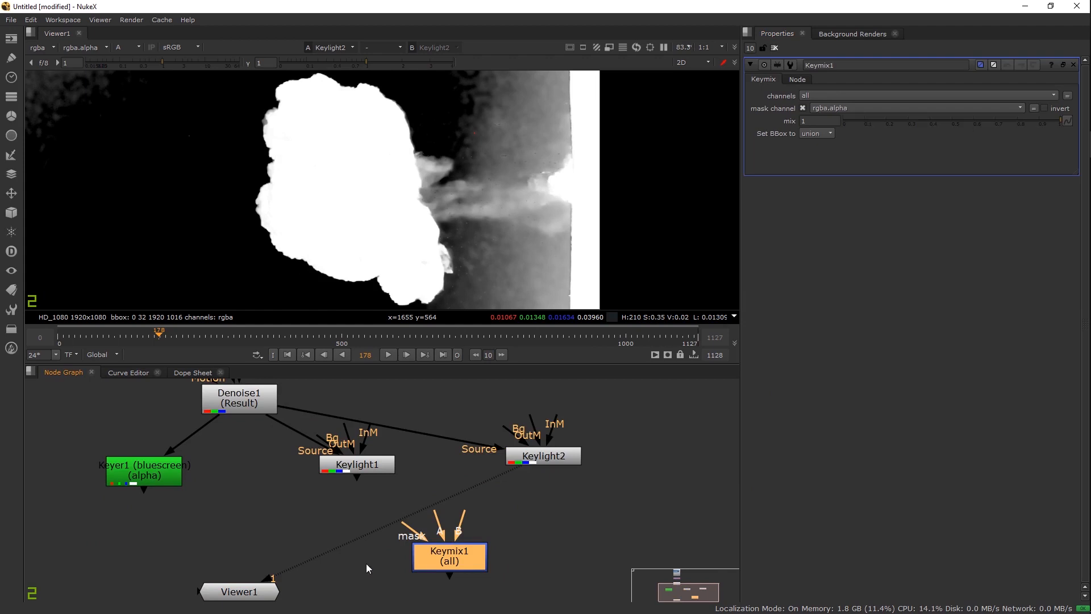
drag(394, 547, 398, 458)
drag(222, 497, 506, 580)
drag(487, 523, 466, 600)
Step: Position Keymix1 below the keyers, with A from Keylight1 and B from Keylight2
click(440, 552)
drag(439, 552, 443, 563)
drag(385, 527, 334, 453)
drag(450, 504, 515, 438)
drag(418, 550, 411, 557)
Step: Create Roto1 feeding Keymix1's mask, view Keymix1, and open Roto1's settings
click(311, 527)
key(o)
drag(303, 533, 280, 562)
click(429, 564)
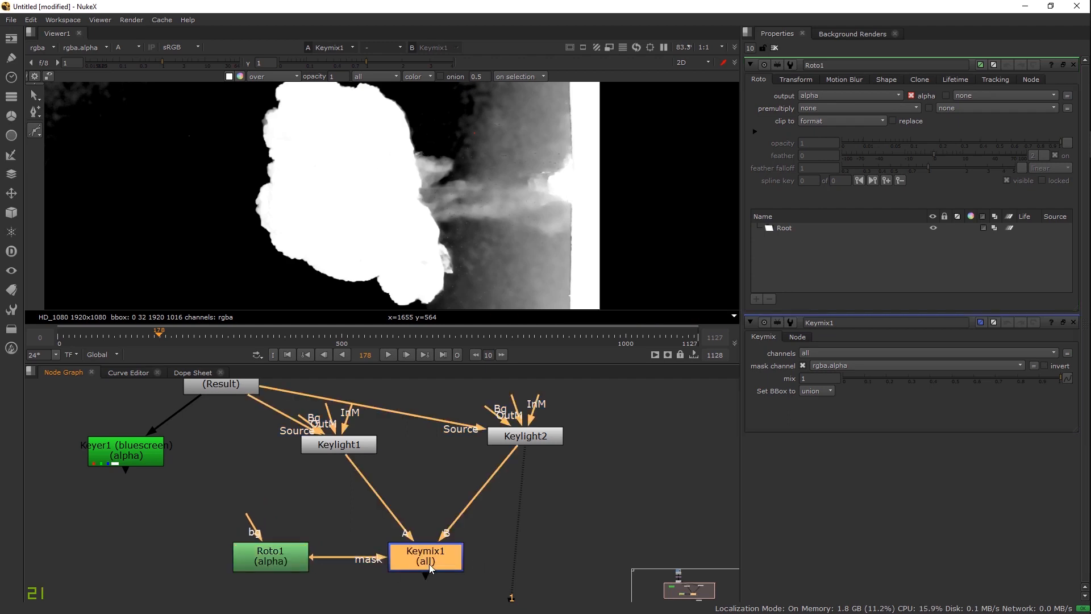
double_click(429, 563)
key(1)
double_click(276, 561)
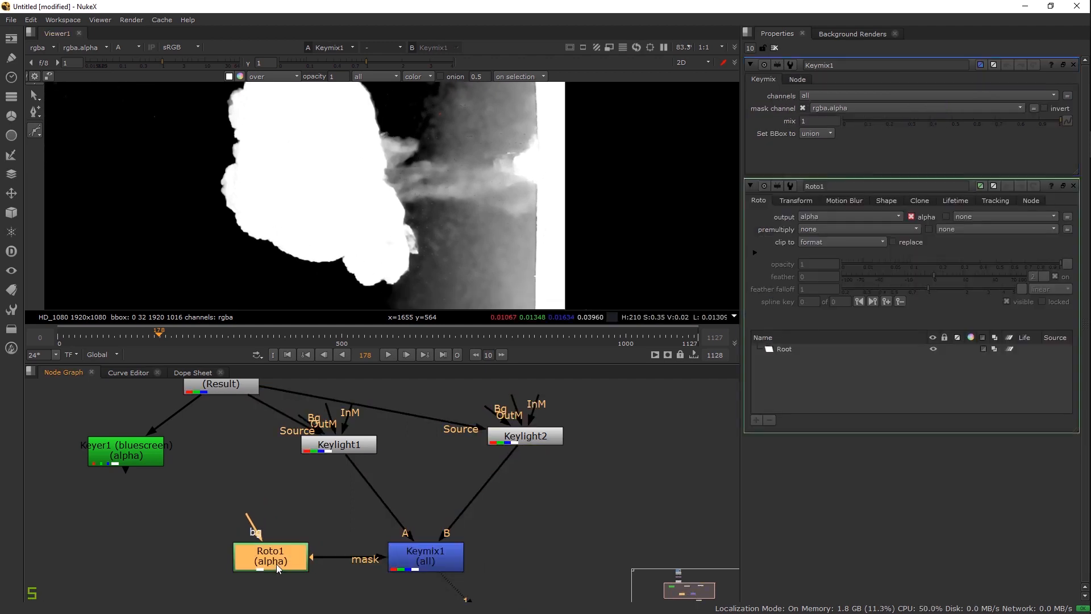
Step: Draw a closed five-point Bezier around the smoke trail and adjust its curves
drag(405, 110, 378, 117)
drag(344, 175, 350, 202)
drag(457, 278, 493, 277)
drag(608, 221, 607, 196)
drag(513, 114, 559, 163)
click(421, 166)
drag(572, 208, 575, 159)
mouse_move(477, 284)
mouse_down()
mouse_move(468, 298)
mouse_move(475, 291)
mouse_up()
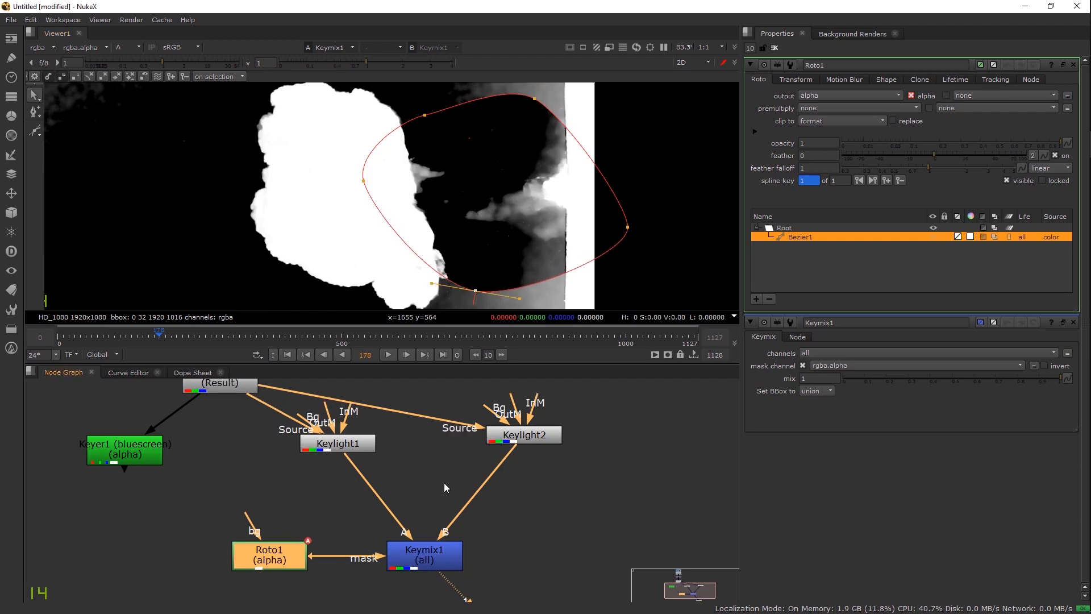
Step: Swap Keymix1's A/B inputs, pull the shape points inward, and set feather to -100
drag(399, 554, 385, 563)
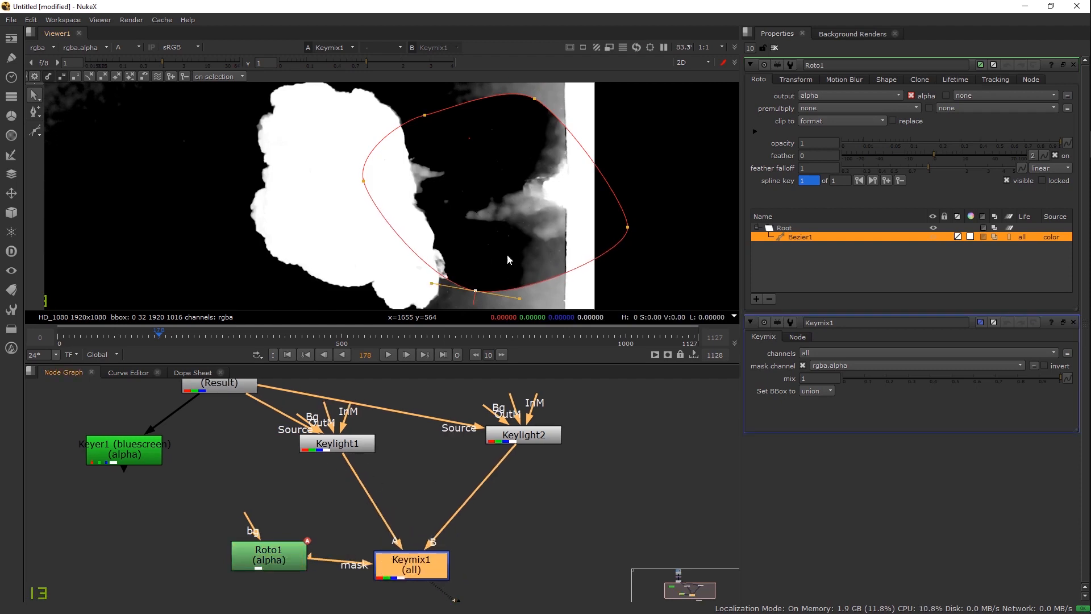
key(shift+x)
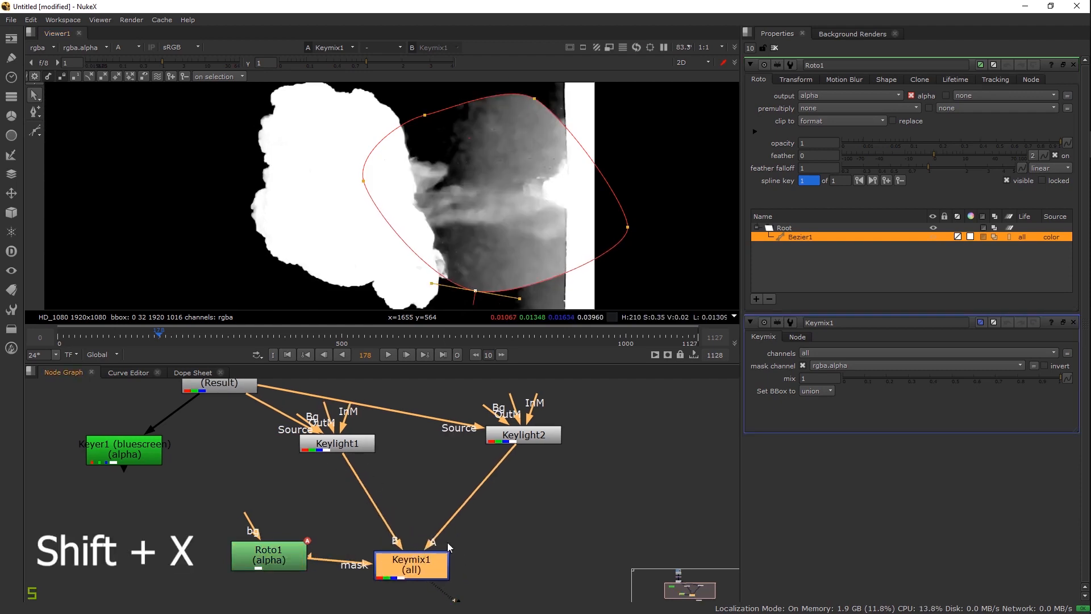
drag(933, 151, 1031, 146)
scroll(506, 163, down, 3)
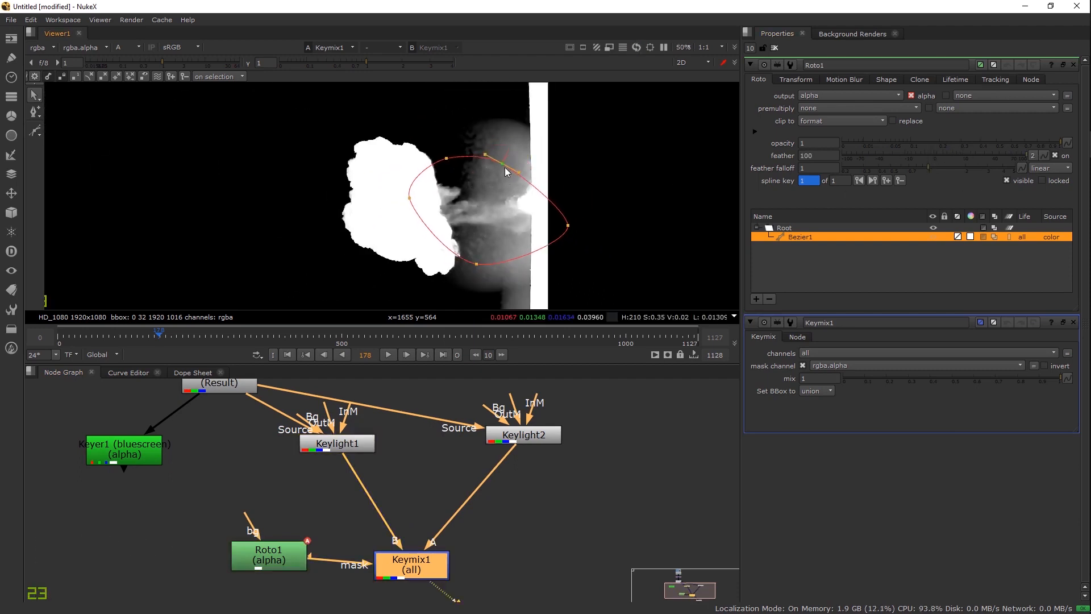
drag(505, 162, 501, 170)
drag(477, 265, 486, 262)
drag(410, 199, 428, 219)
drag(446, 158, 447, 164)
click(986, 154)
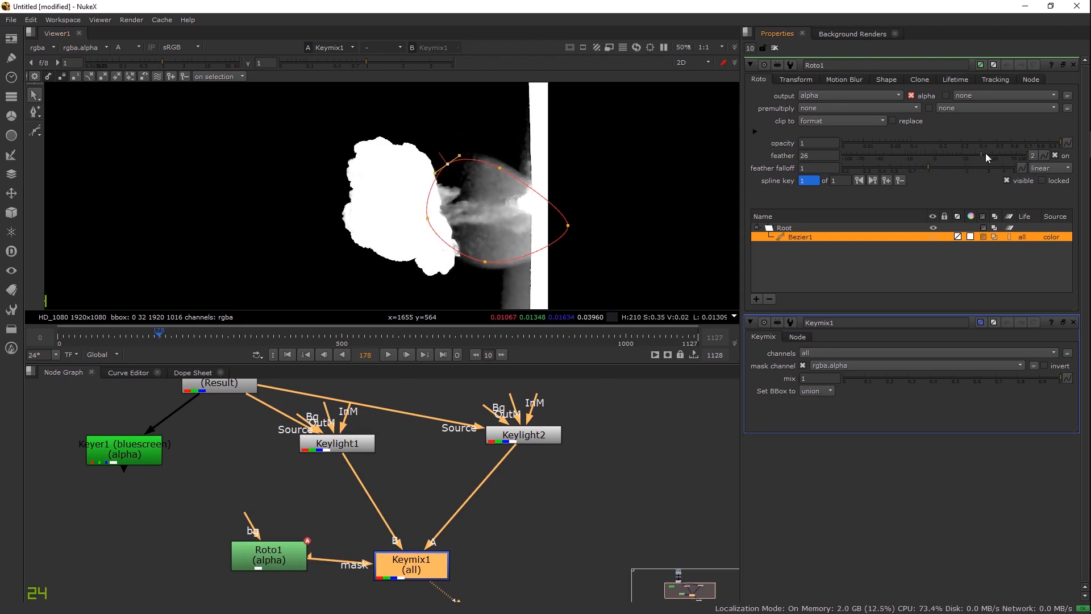
drag(1014, 161, 759, 157)
Step: Refine the bottom and right roto points and line Roto1 up with Keymix1
drag(484, 262, 480, 261)
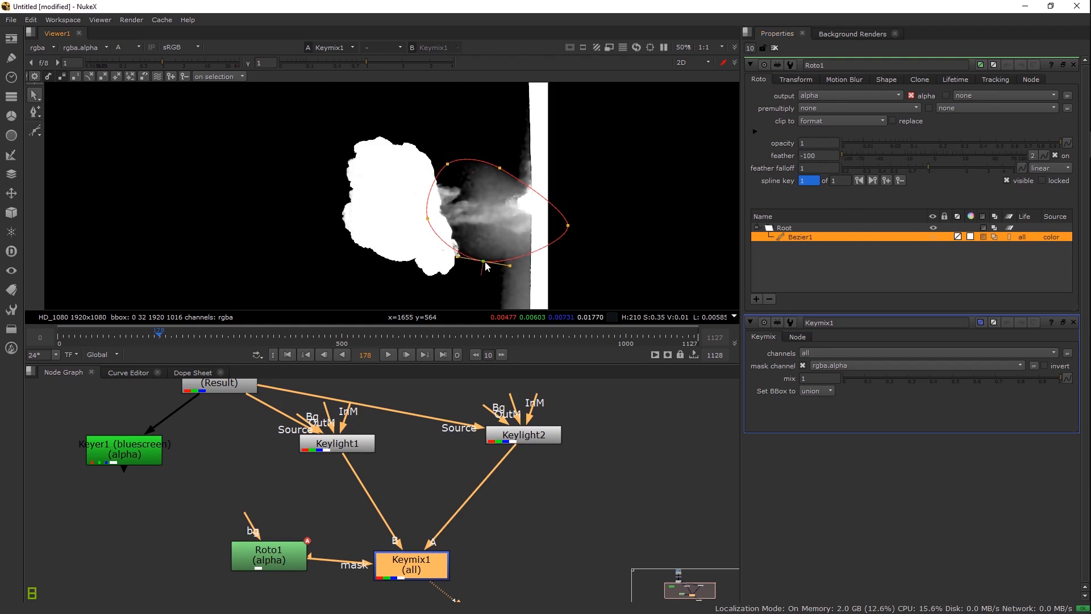
drag(568, 226, 563, 221)
scroll(511, 204, up, 3)
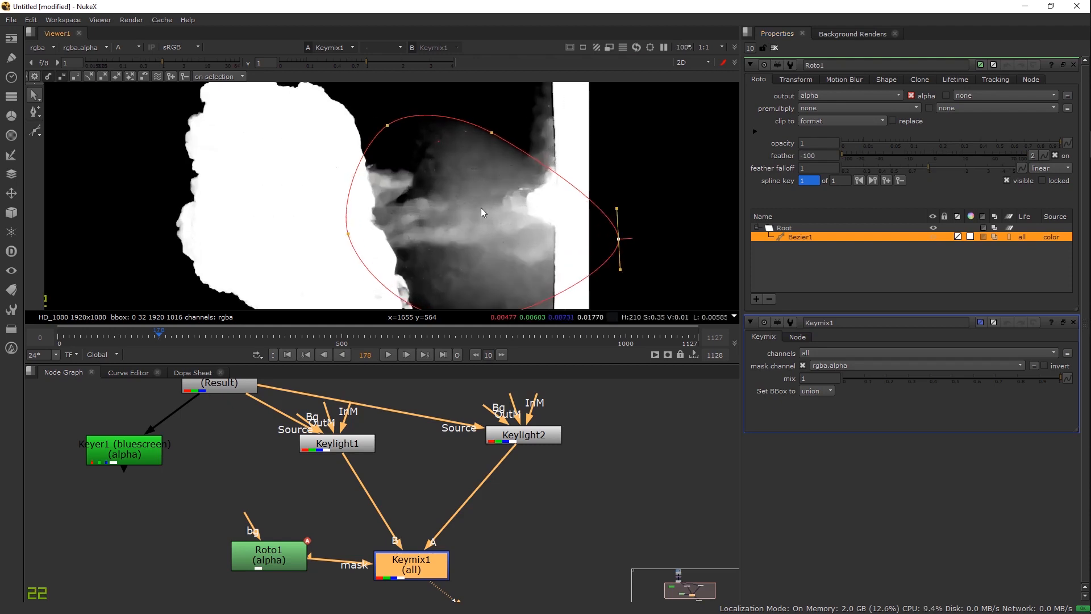
click(394, 137)
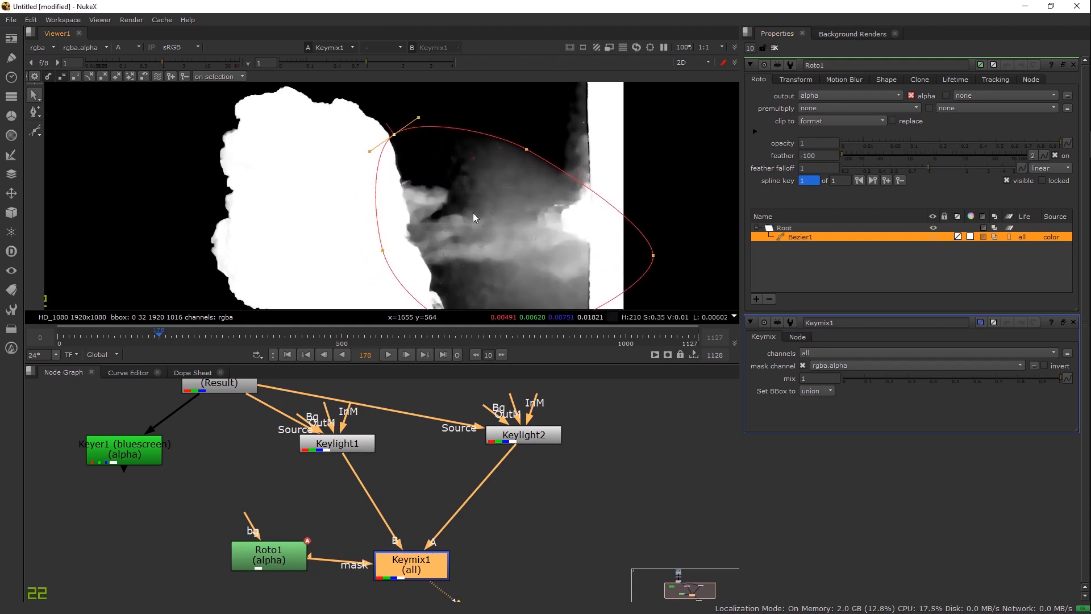
scroll(455, 199, up, 3)
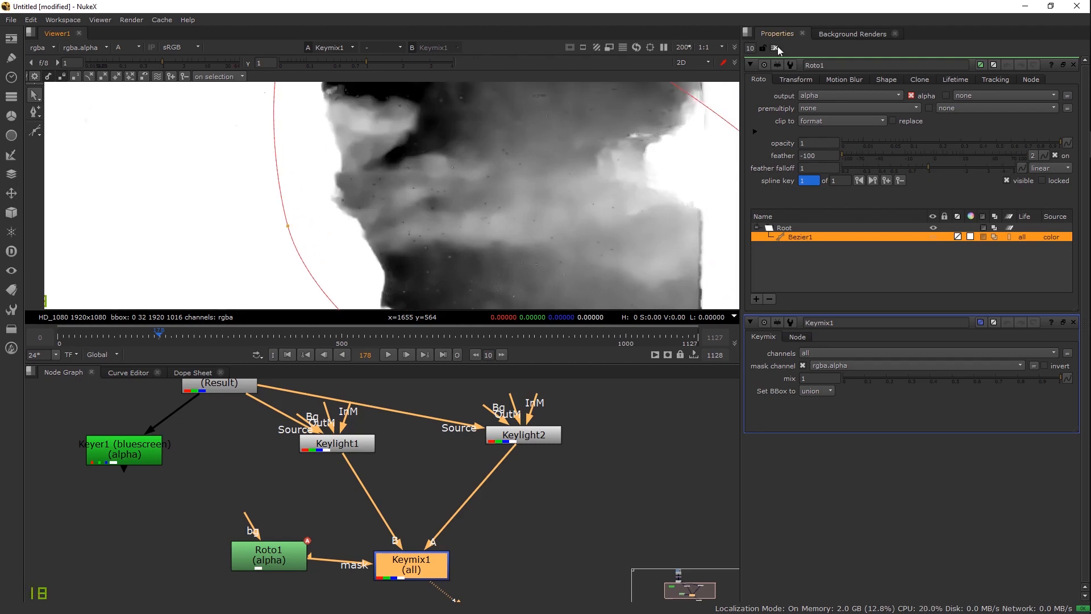
drag(426, 544, 419, 501)
drag(239, 510, 242, 519)
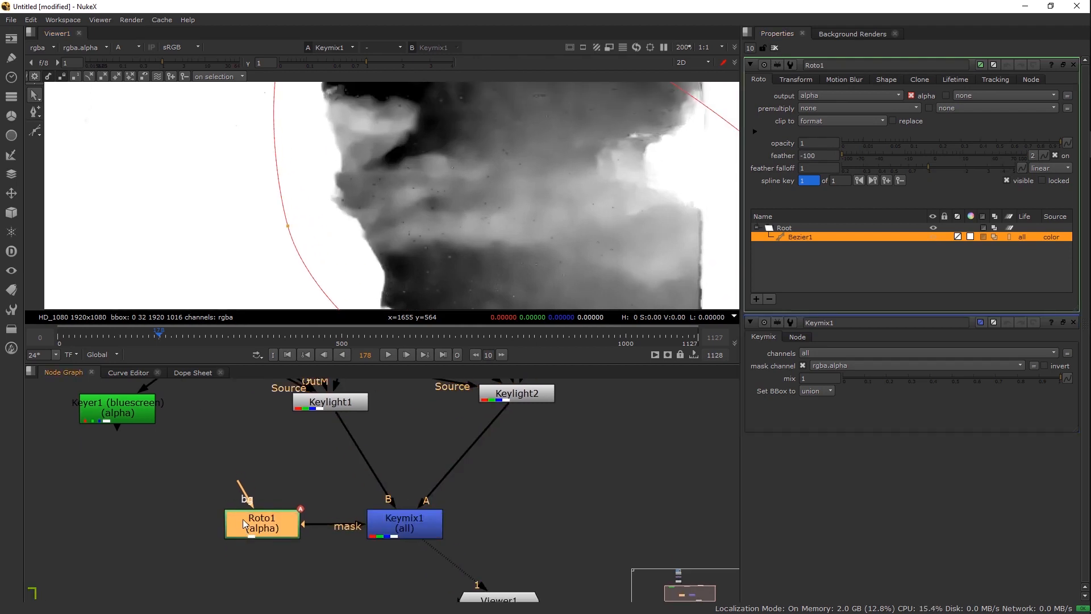
scroll(496, 208, down, 4)
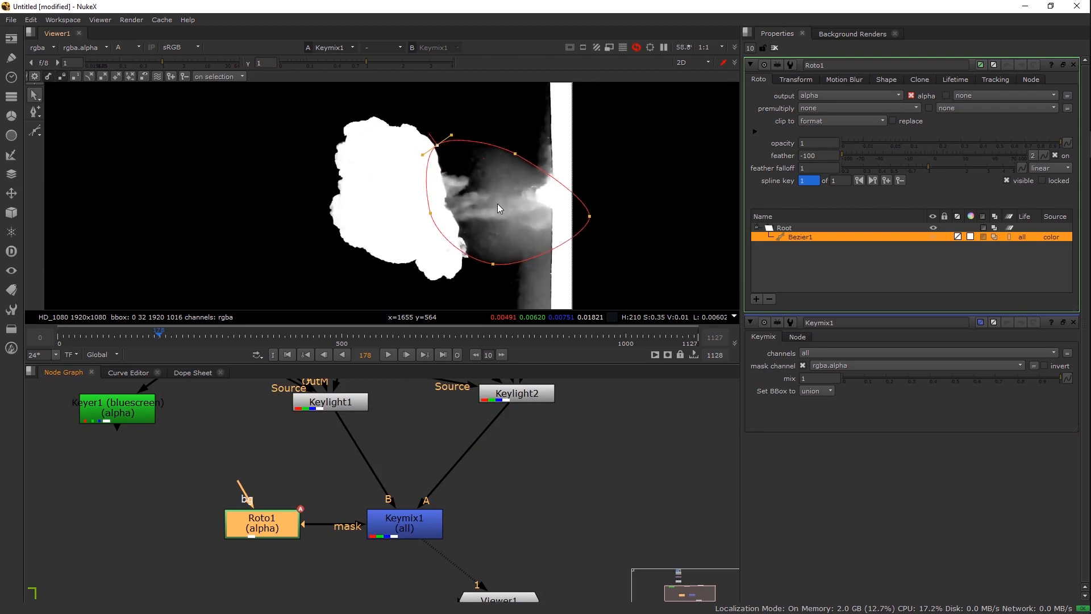
Step: Shrink and move the roto shape over the smoke at frames 101 and 0
click(115, 342)
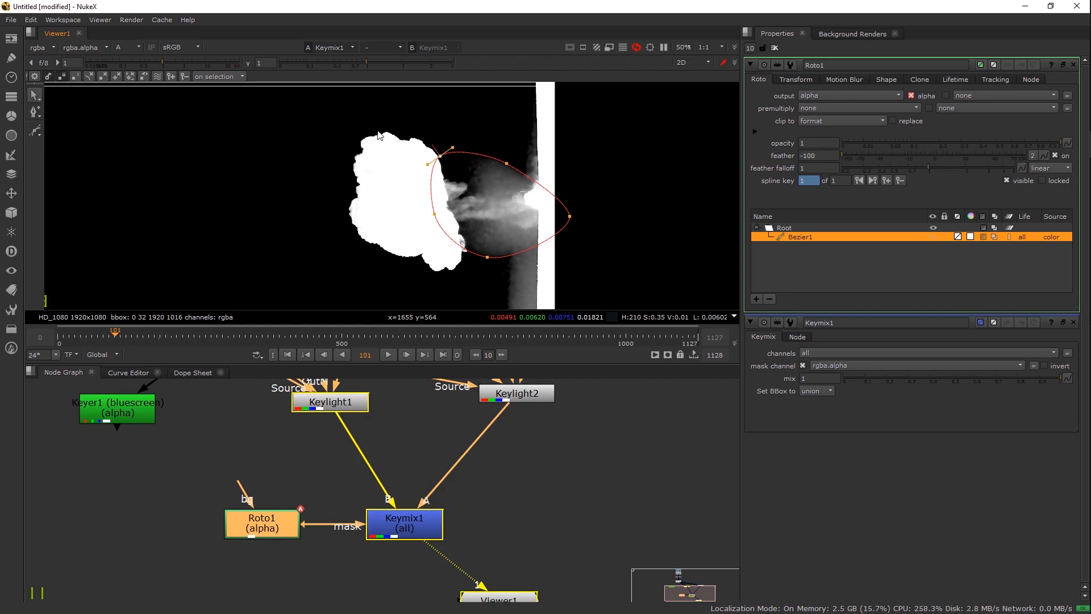
click(533, 213)
drag(425, 144, 465, 155)
drag(487, 214, 521, 216)
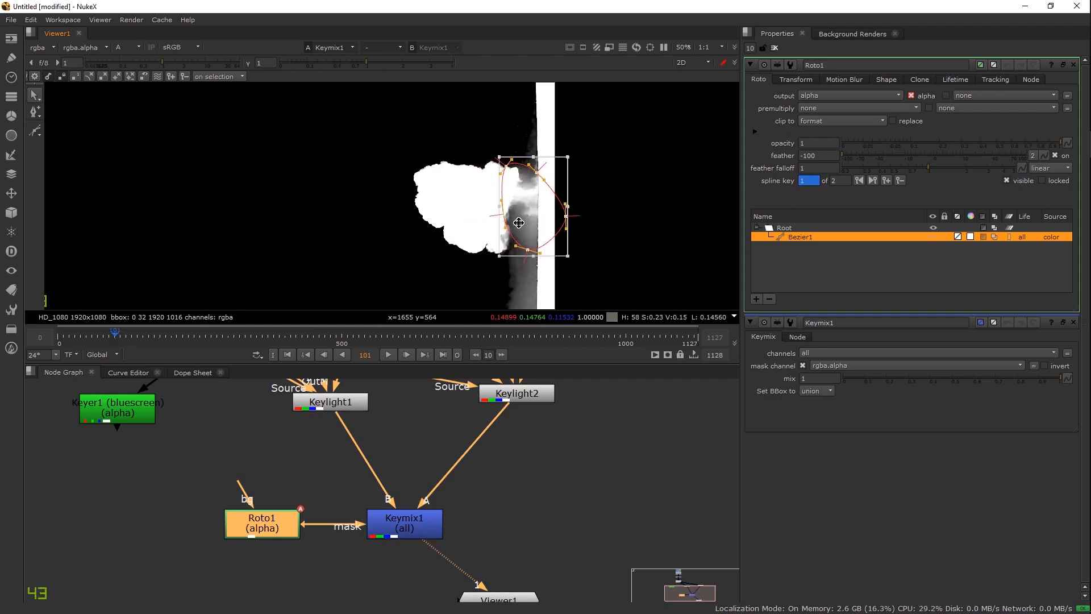
drag(500, 254, 501, 249)
drag(118, 343, 221, 341)
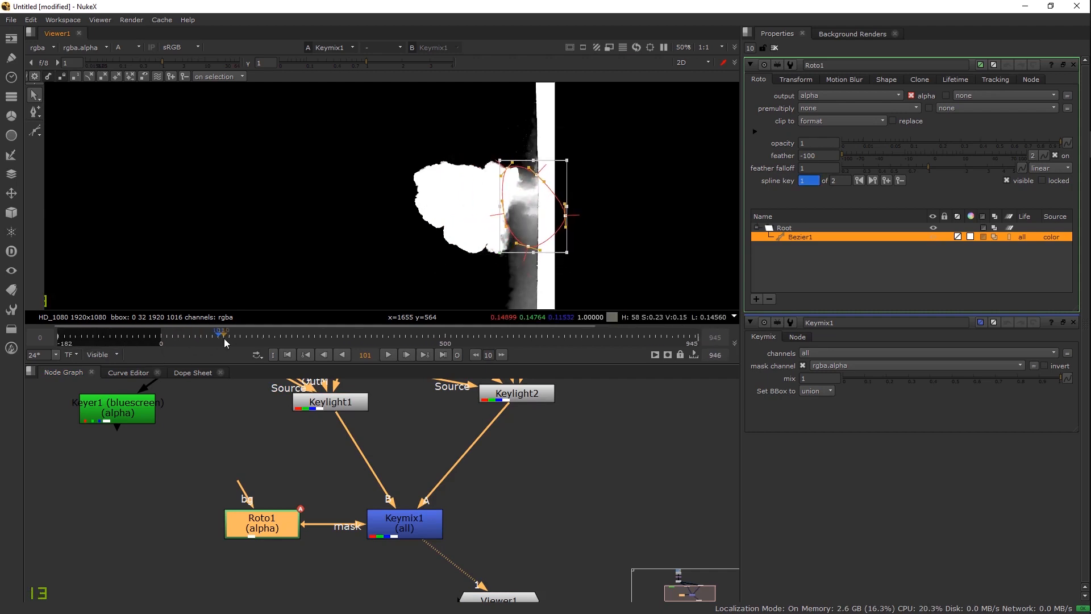
click(162, 338)
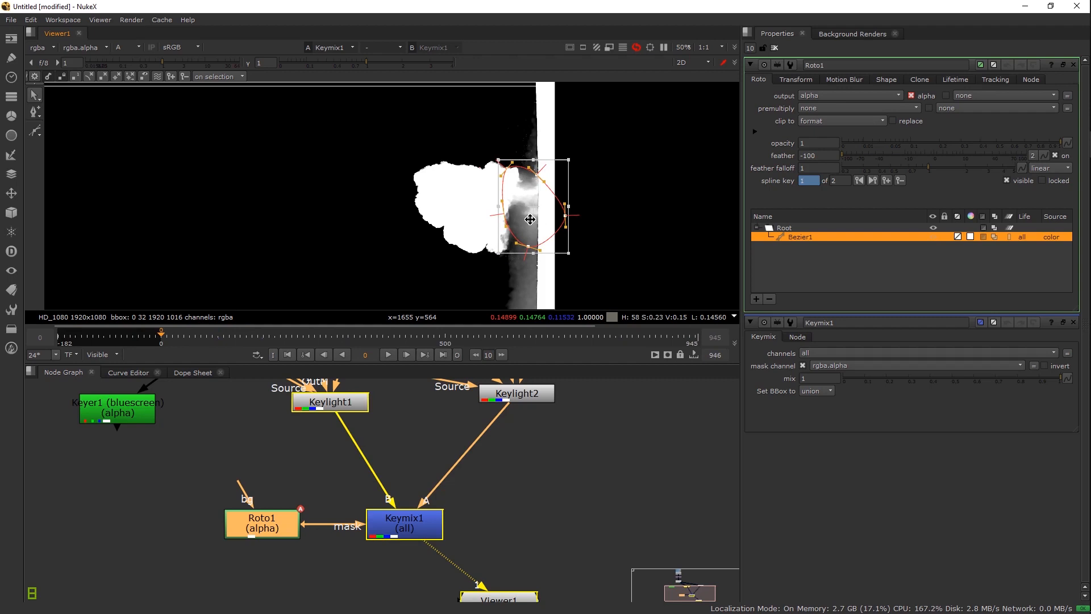
drag(537, 219, 569, 221)
drag(176, 329, 198, 339)
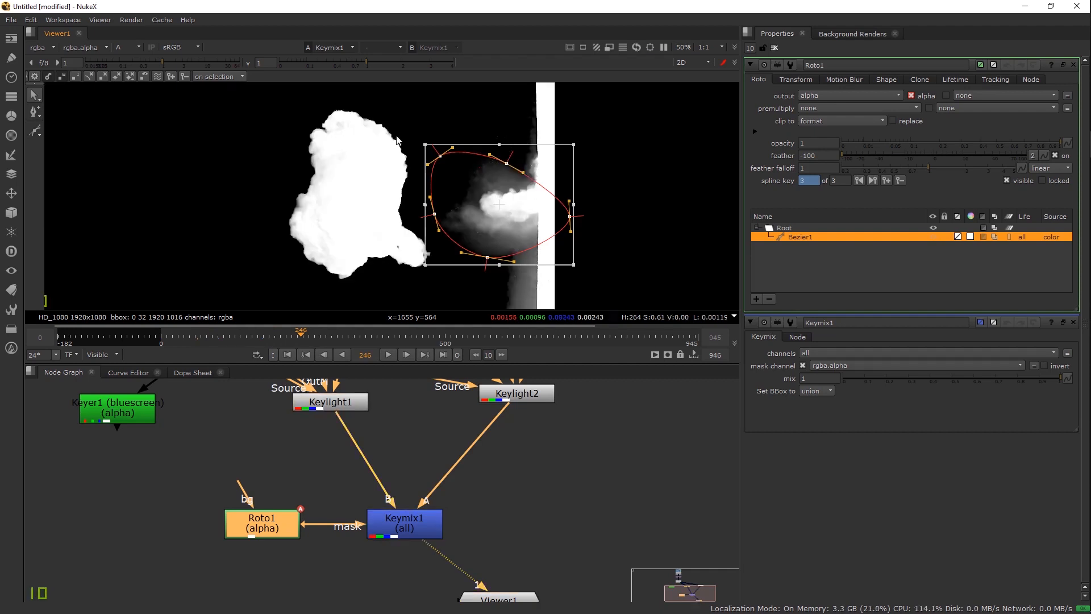
Step: Resize and reposition the roto shape to fit the small puff at later frames, including 350
drag(425, 145, 399, 143)
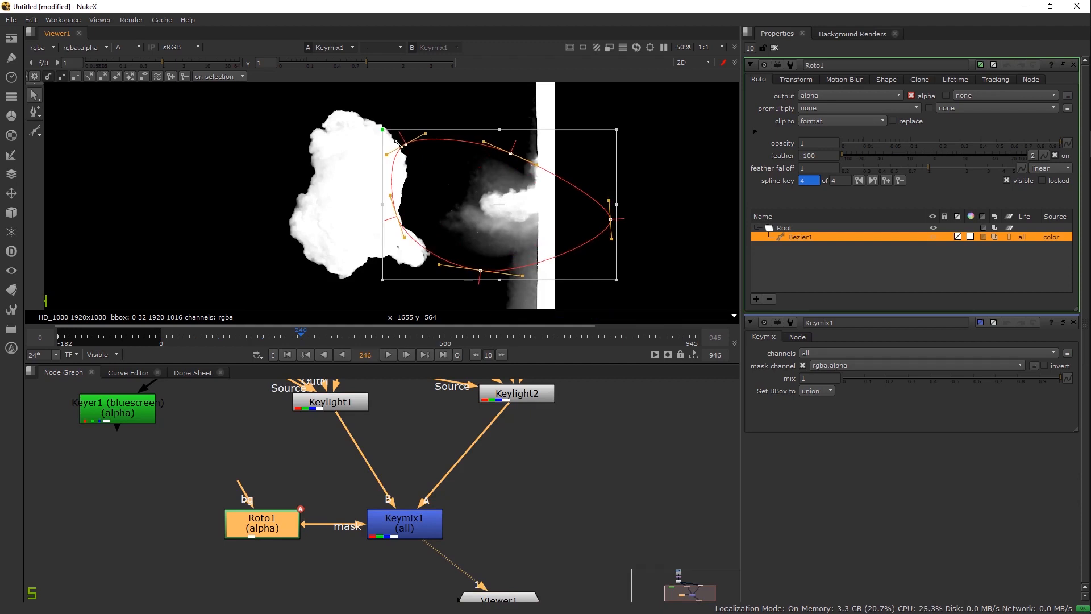
drag(441, 185, 425, 192)
drag(479, 285, 479, 283)
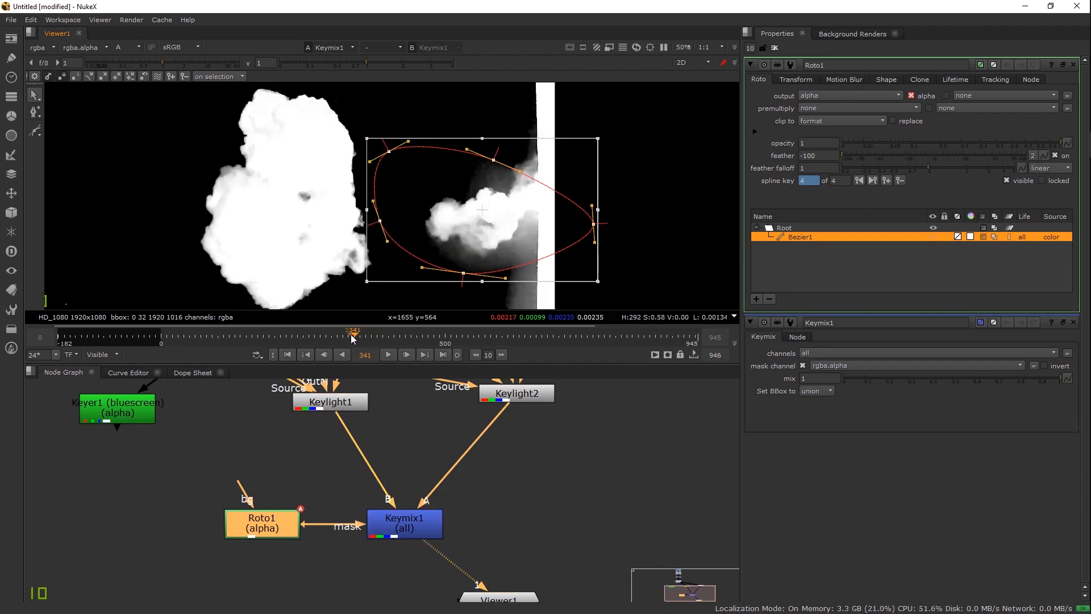
drag(366, 139, 360, 126)
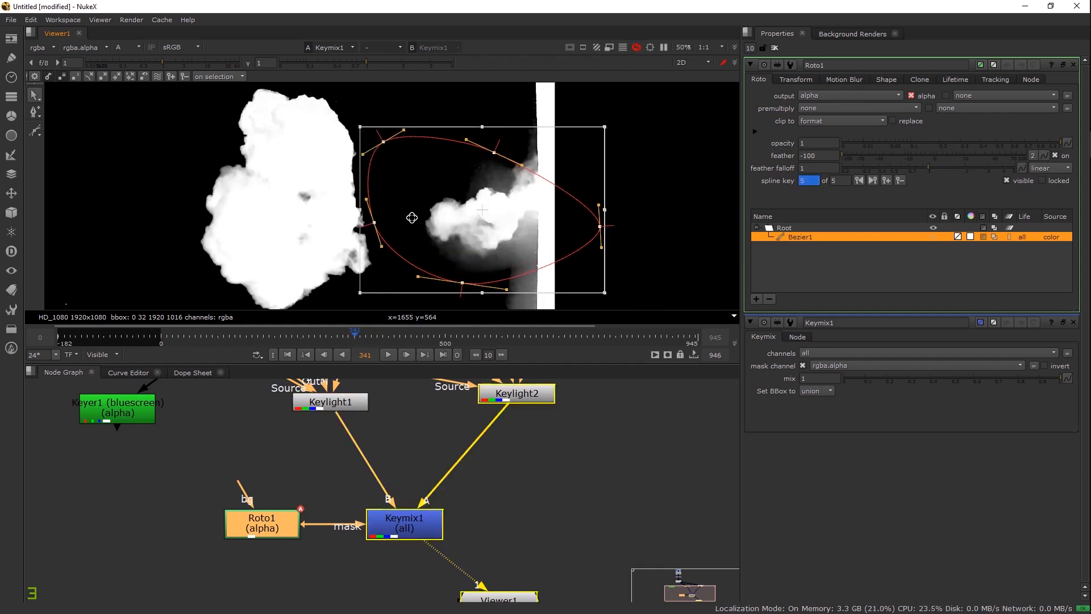
drag(481, 293, 482, 301)
drag(486, 231, 494, 236)
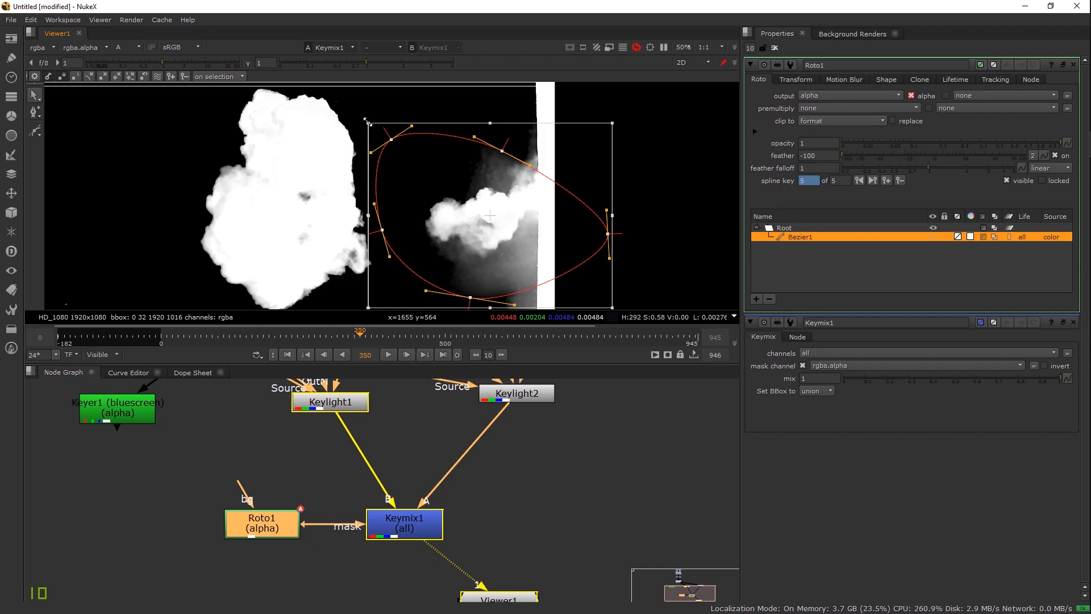
drag(367, 122, 362, 112)
drag(397, 190, 396, 189)
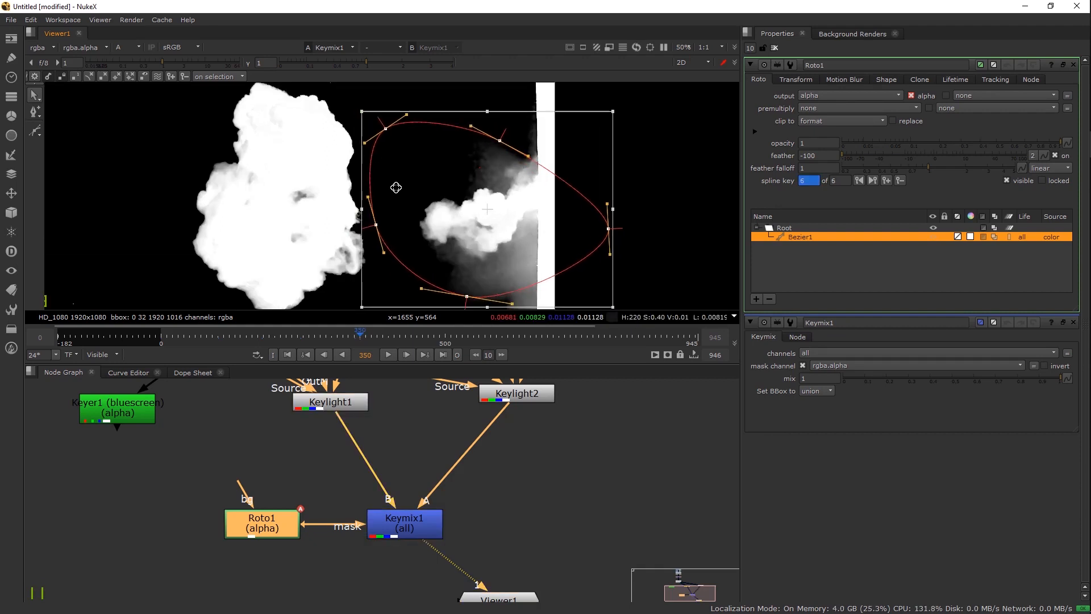
drag(368, 114, 384, 105)
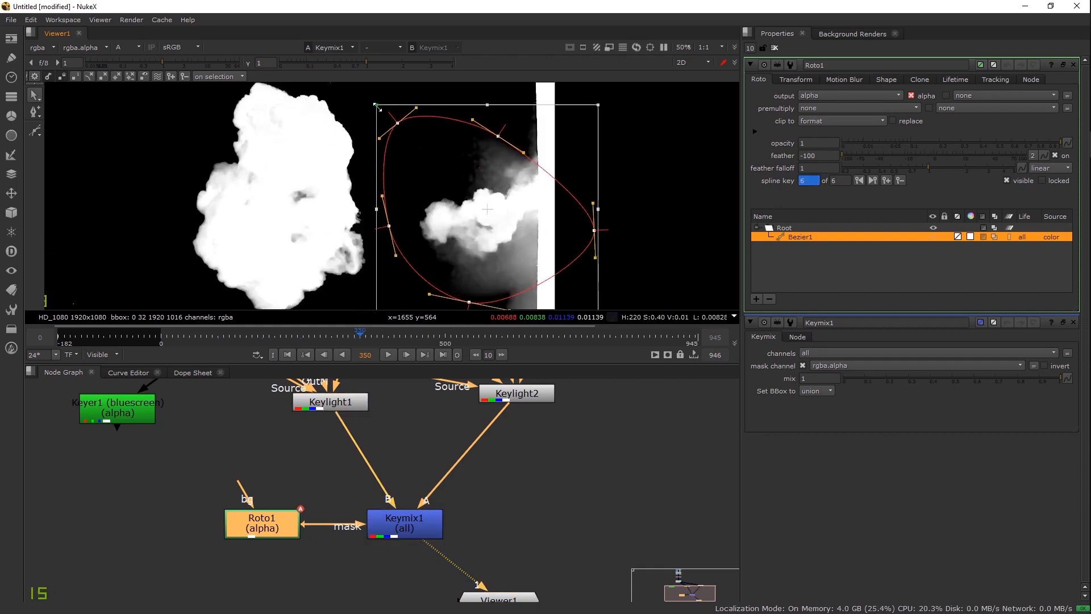
Step: Close all settings panels and place Viewer1 directly below Keymix1
scroll(448, 219, down, 2)
drag(465, 221, 486, 211)
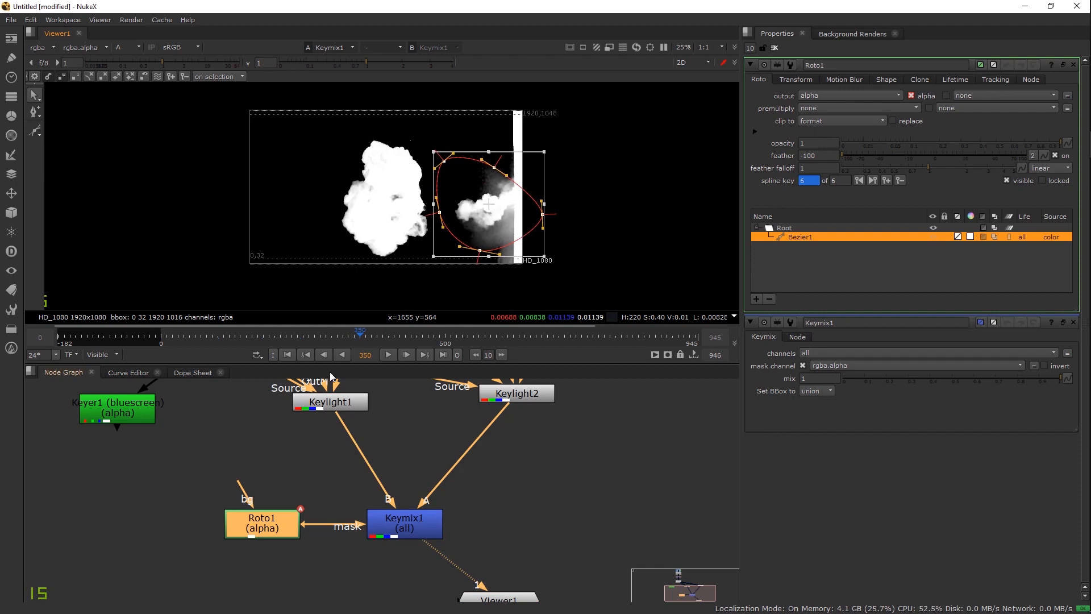
click(774, 48)
scroll(371, 240, up, 1)
drag(527, 444, 523, 492)
drag(503, 596, 361, 604)
drag(523, 467, 537, 575)
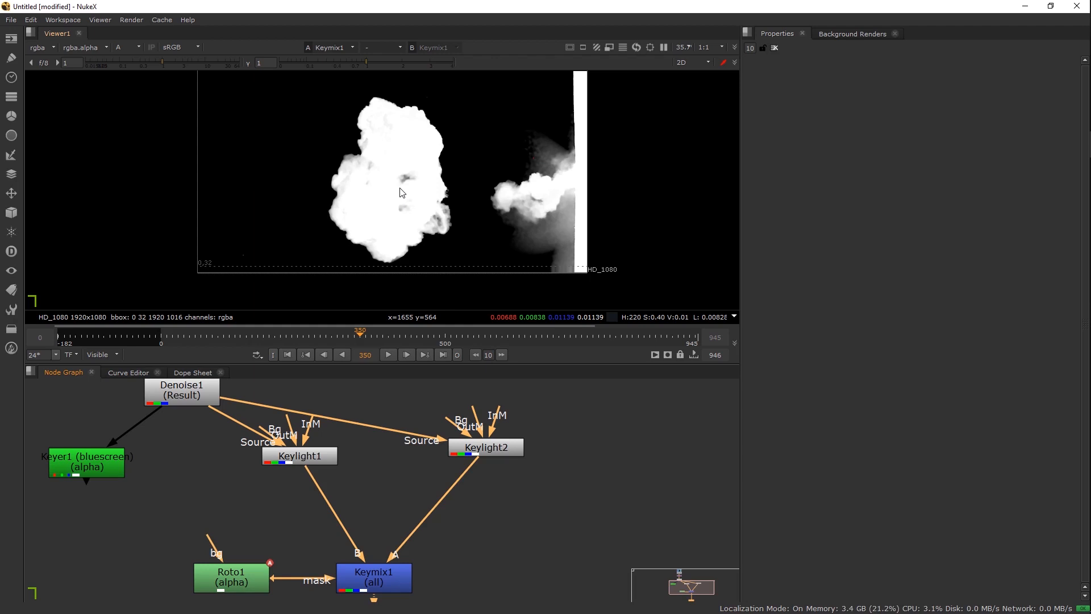
Step: Add a Merge1 node to the graph
drag(469, 467, 653, 299)
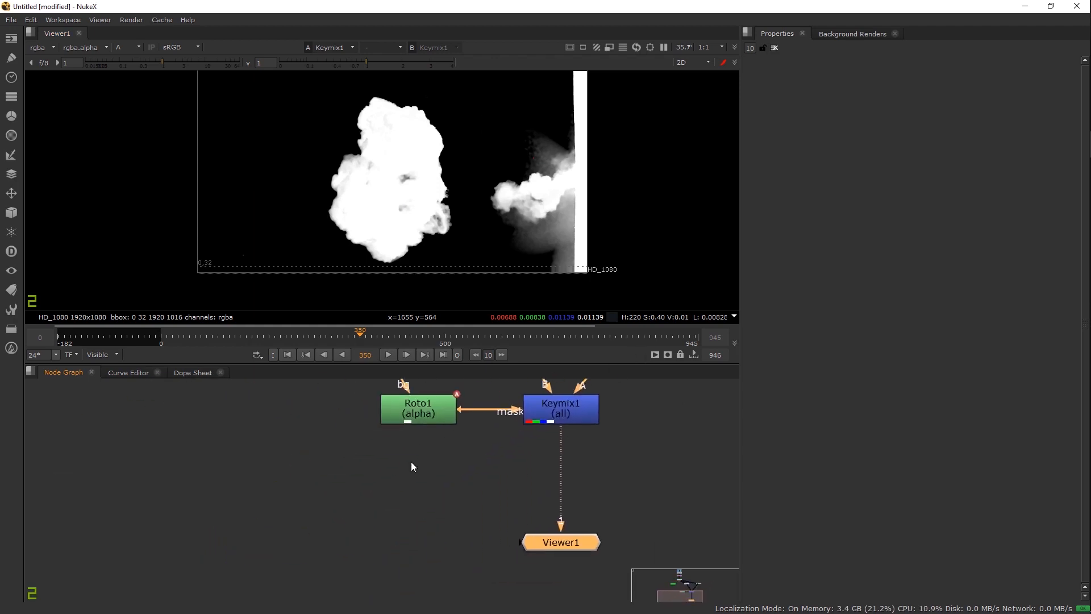
click(369, 469)
key(m)
Step: Create a CheckerBoard1 node via 'ch' and connect it to Merge1's B input
click(200, 489)
key(Tab)
text(ch)
key(Return)
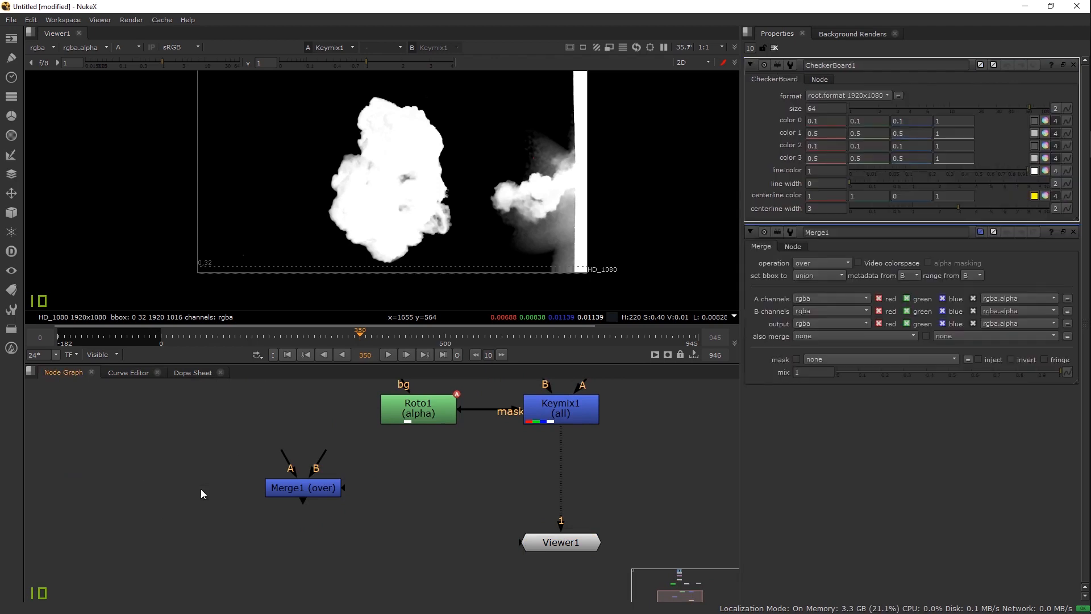
drag(322, 454, 197, 491)
drag(282, 462, 343, 531)
scroll(343, 530, down, 3)
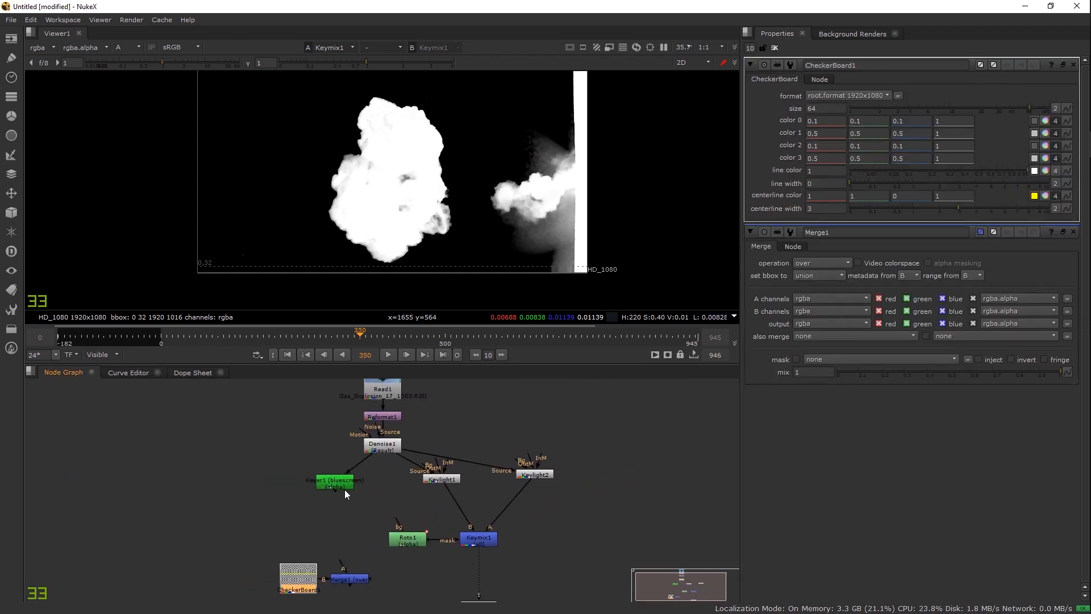
click(367, 488)
Step: Rearrange Keyer1, CheckerBoard1 and Merge1, and insert a Dot on the plate-to-Merge pipe
drag(384, 488, 395, 489)
drag(298, 577, 171, 576)
drag(340, 579, 380, 423)
drag(335, 497, 287, 417)
drag(373, 447, 373, 468)
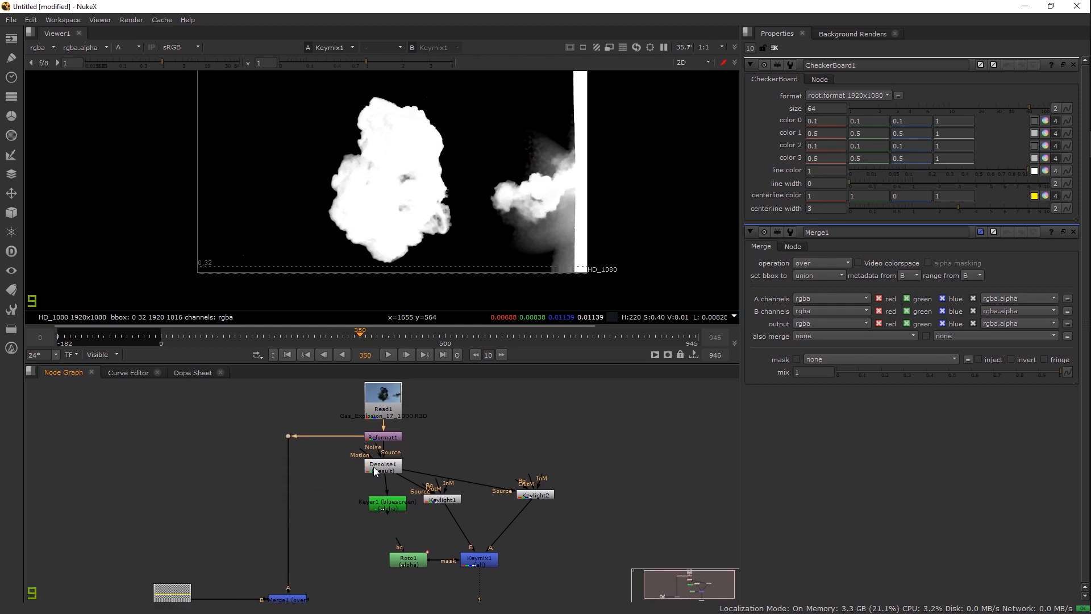
drag(458, 476, 466, 428)
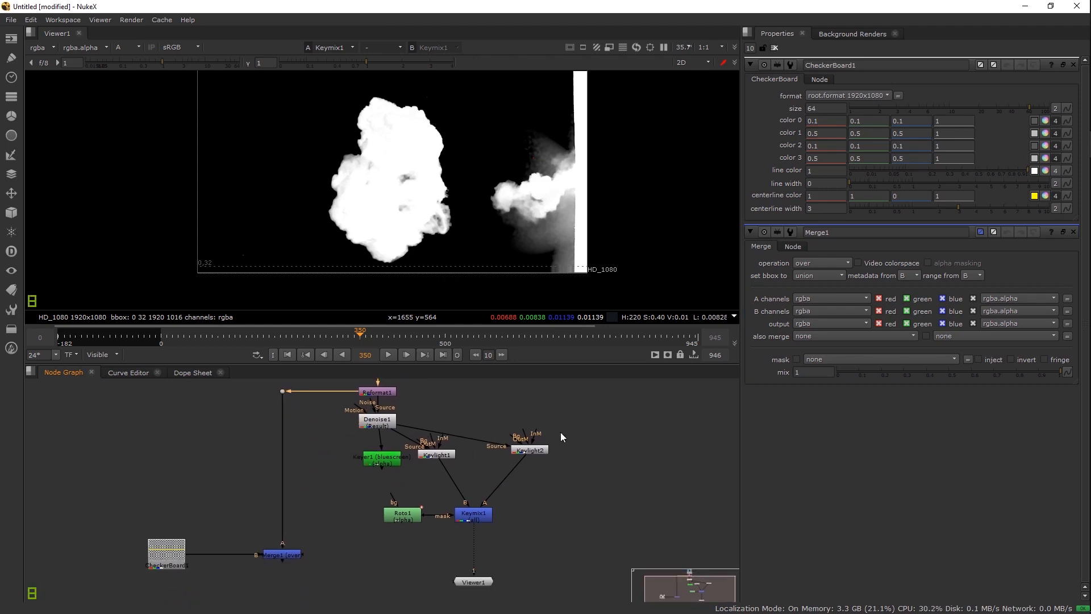
drag(363, 455, 424, 471)
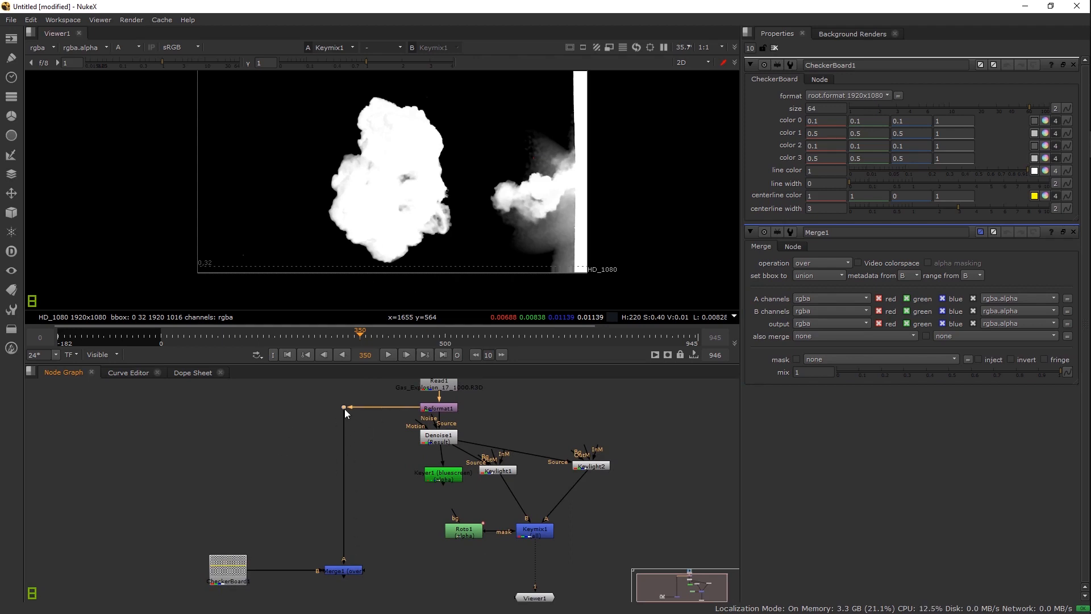
Step: View the smoke plate through Dot1, trying Denoise1 before reconnecting it to Reformat1
key(1)
scroll(381, 208, up, 5)
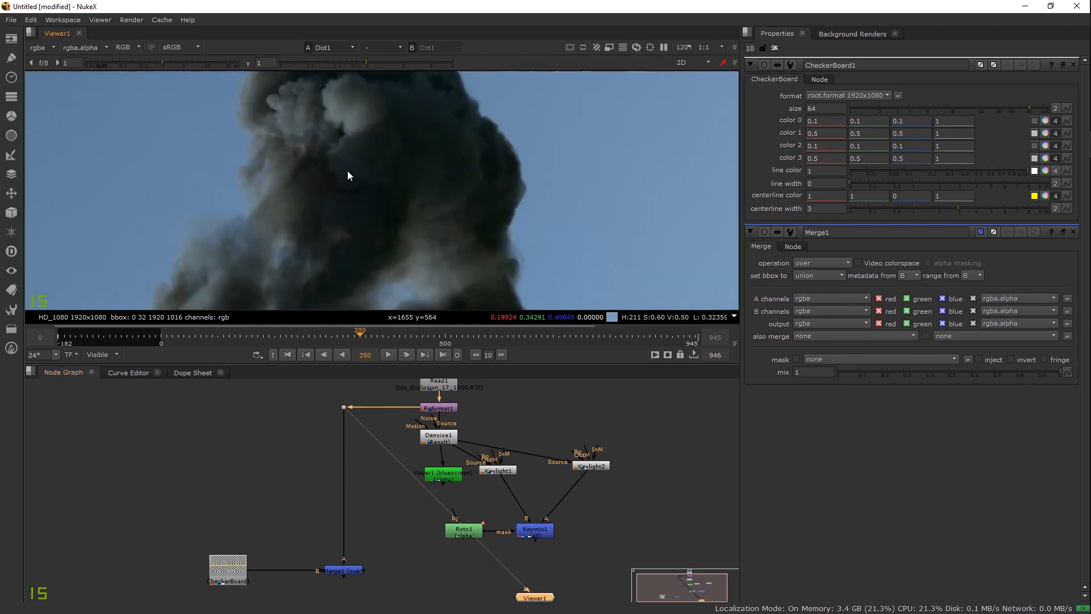
scroll(391, 220, up, 3)
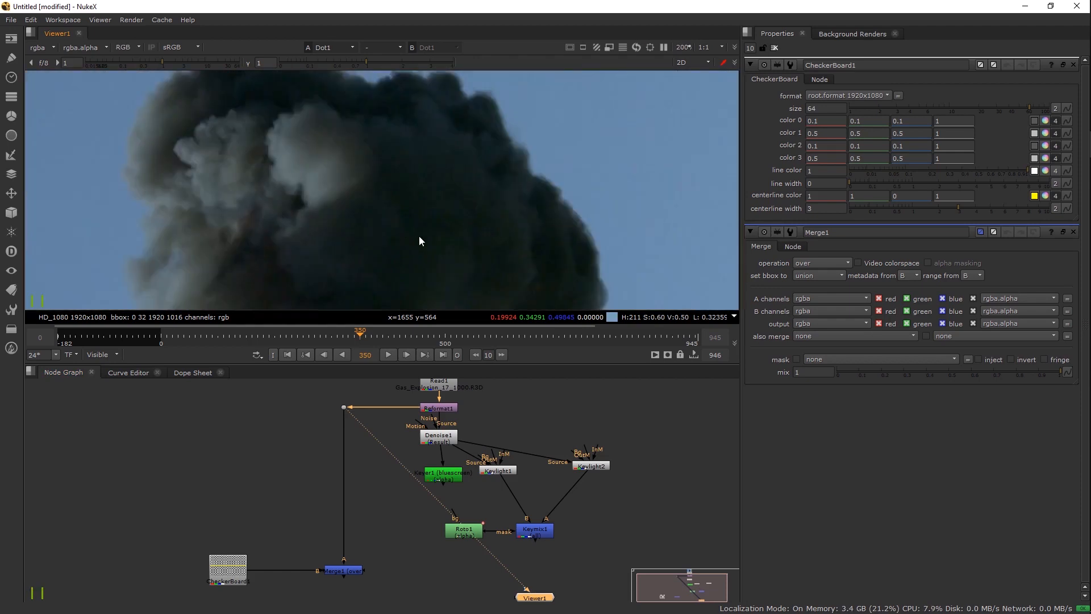
drag(419, 237, 343, 201)
scroll(365, 229, down, 4)
drag(420, 406, 434, 436)
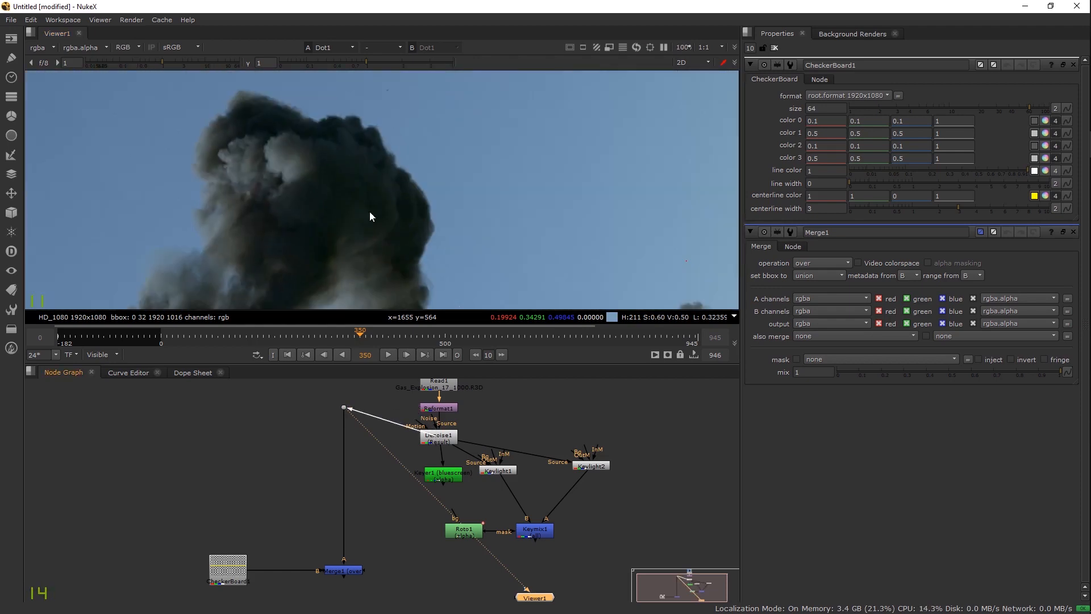
scroll(397, 216, up, 3)
drag(424, 431, 417, 403)
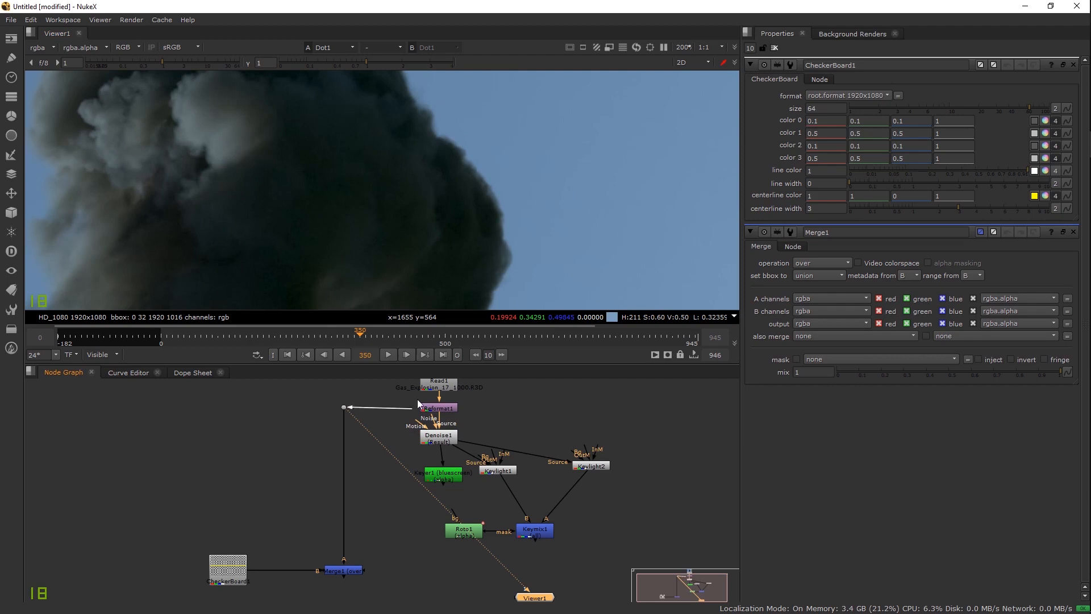
scroll(396, 213, down, 10)
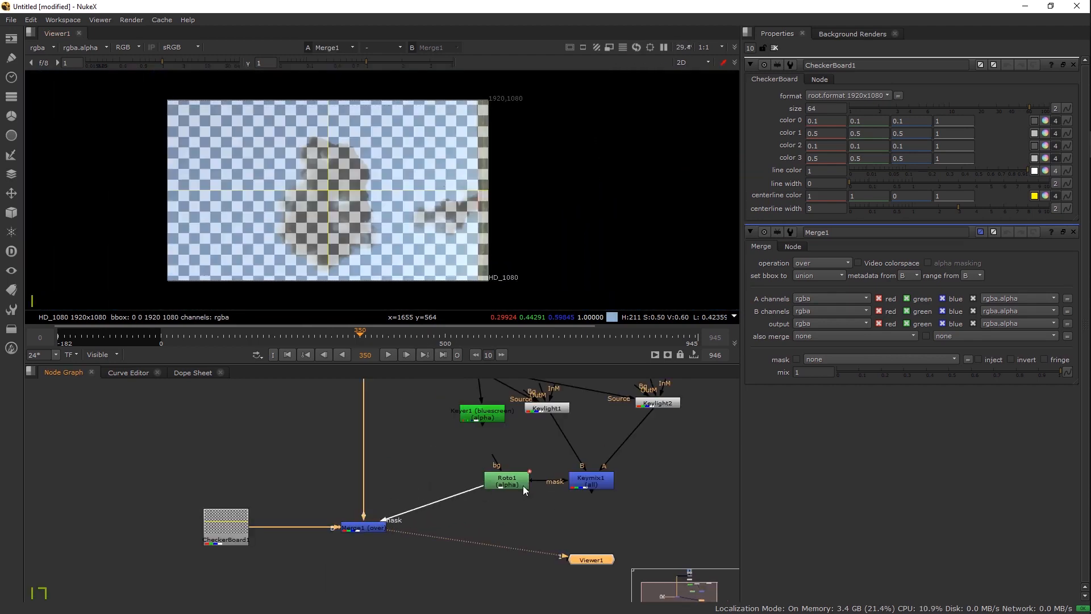
Step: Connect Keymix1 to Merge1's mask input and move Keymix1 under Keylight1
drag(523, 485, 481, 468)
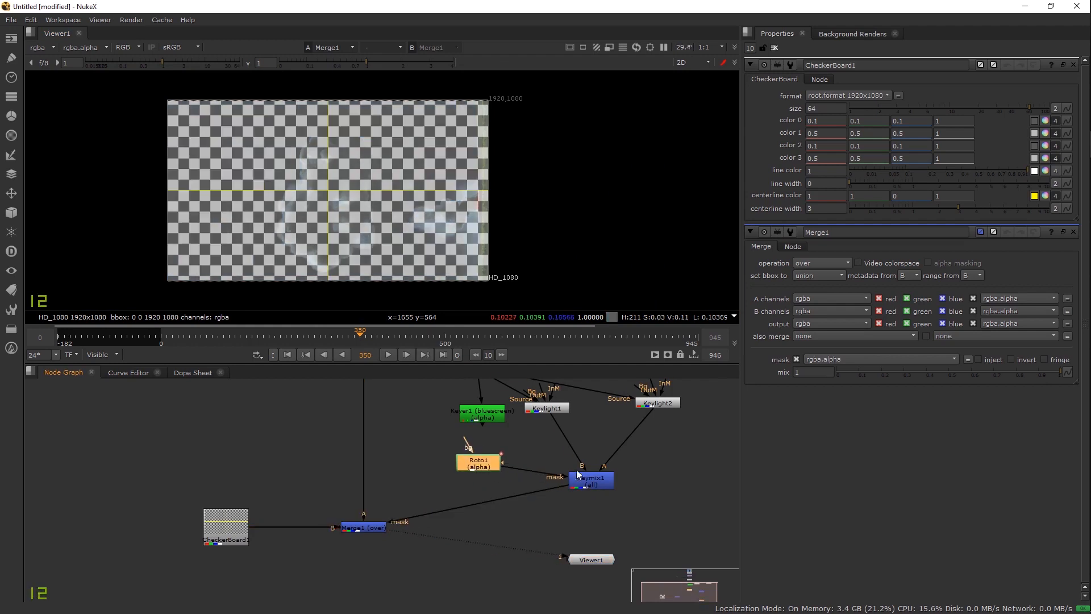
drag(576, 485, 531, 509)
drag(569, 429, 569, 438)
drag(568, 381, 565, 403)
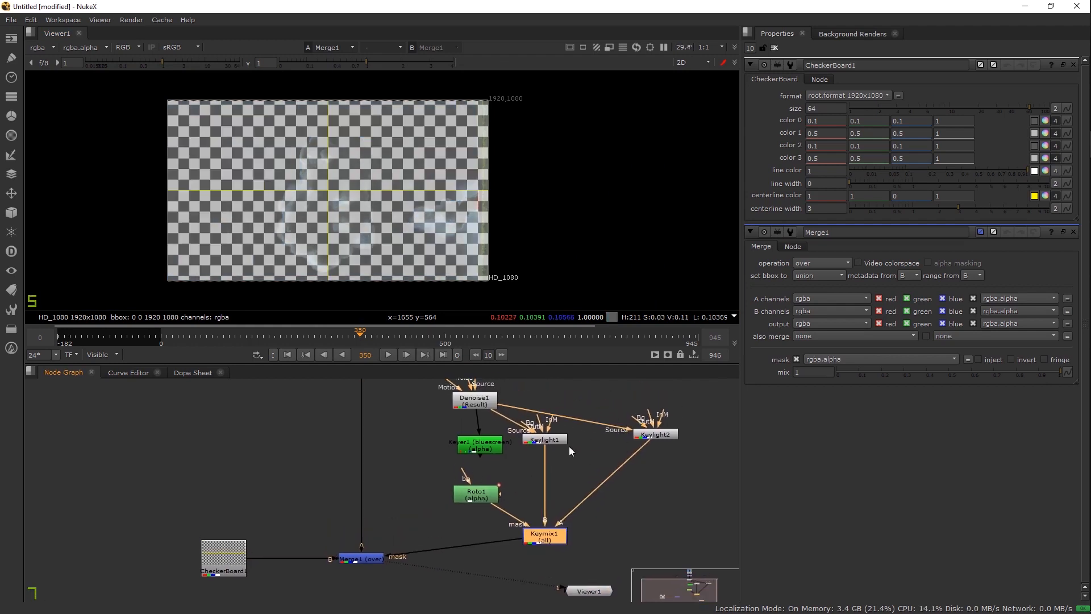
Step: Set Merge1's operation to copy and close the settings panels
drag(568, 447, 570, 458)
click(370, 568)
click(809, 95)
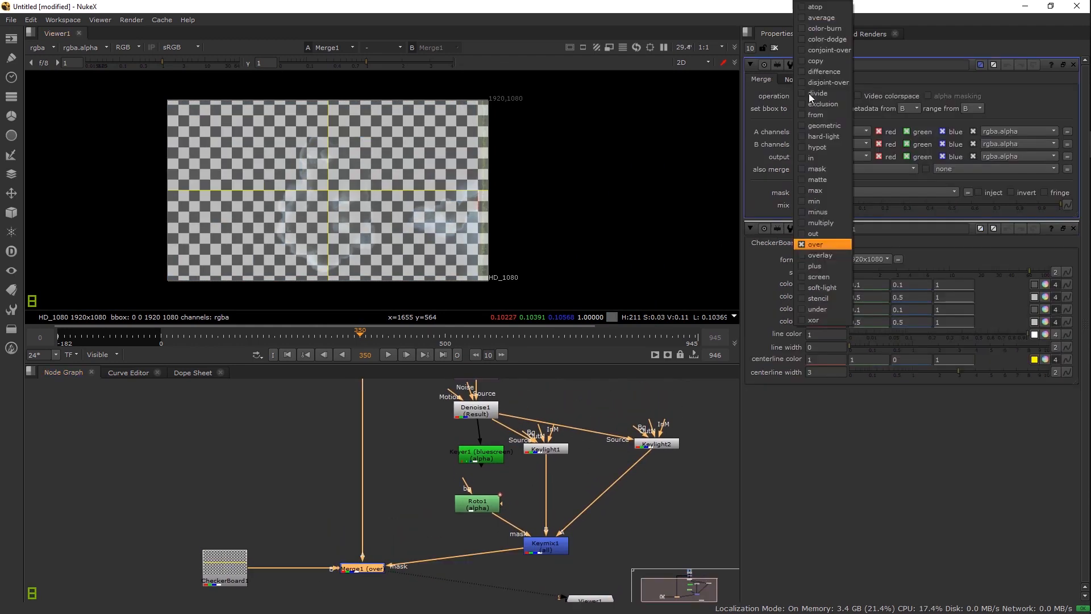
click(818, 61)
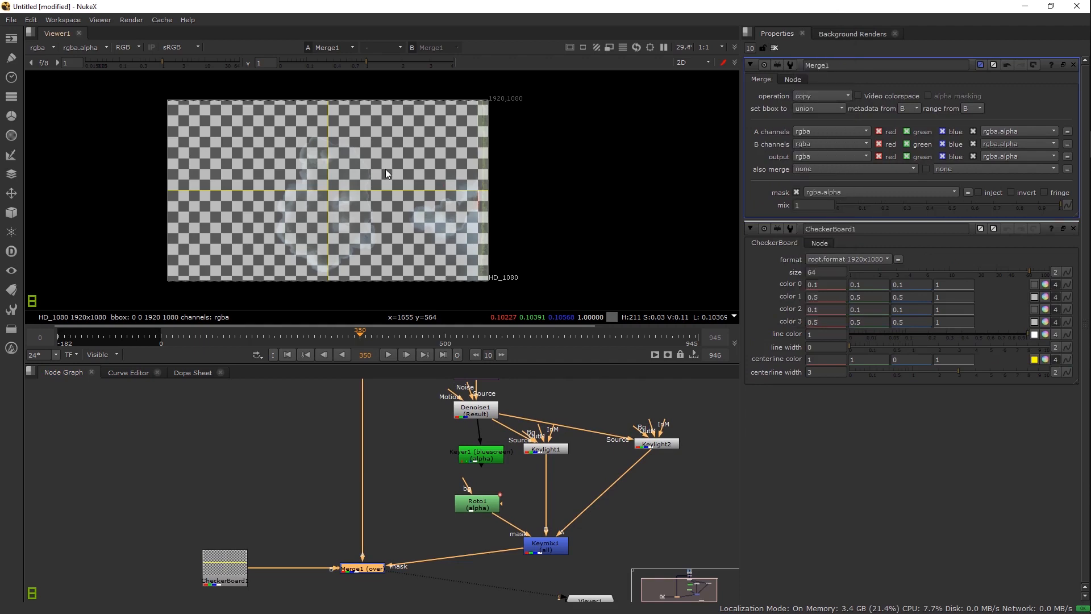
click(773, 48)
Step: Inspect the top and bottom edges of the keyed smoke plume over the checkerboard
scroll(216, 171, up, 3)
drag(459, 241, 401, 298)
scroll(406, 185, up, 4)
drag(453, 145, 435, 318)
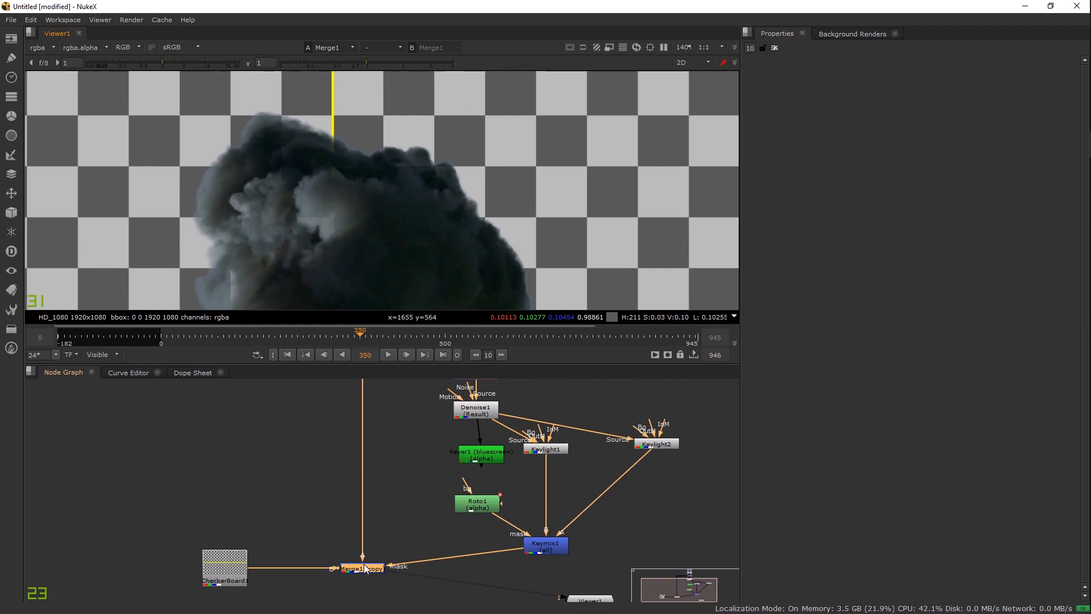
drag(403, 450, 405, 399)
scroll(438, 199, down, 2)
drag(452, 205, 451, 147)
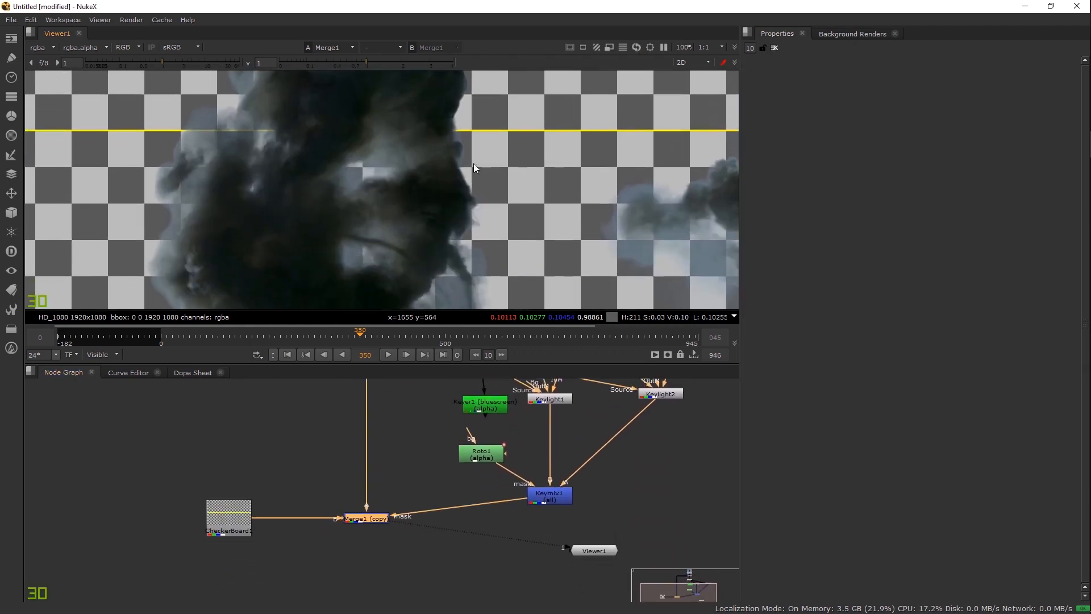
scroll(470, 196, up, 2)
drag(724, 213, 618, 131)
scroll(618, 130, down, 2)
drag(392, 241, 435, 199)
drag(341, 196, 433, 237)
drag(418, 159, 407, 273)
Step: Check the matte in the alpha channel, then return to the colour view
key(a)
key(a)
key(a)
key(a)
scroll(359, 189, up, 4)
scroll(352, 196, down, 3)
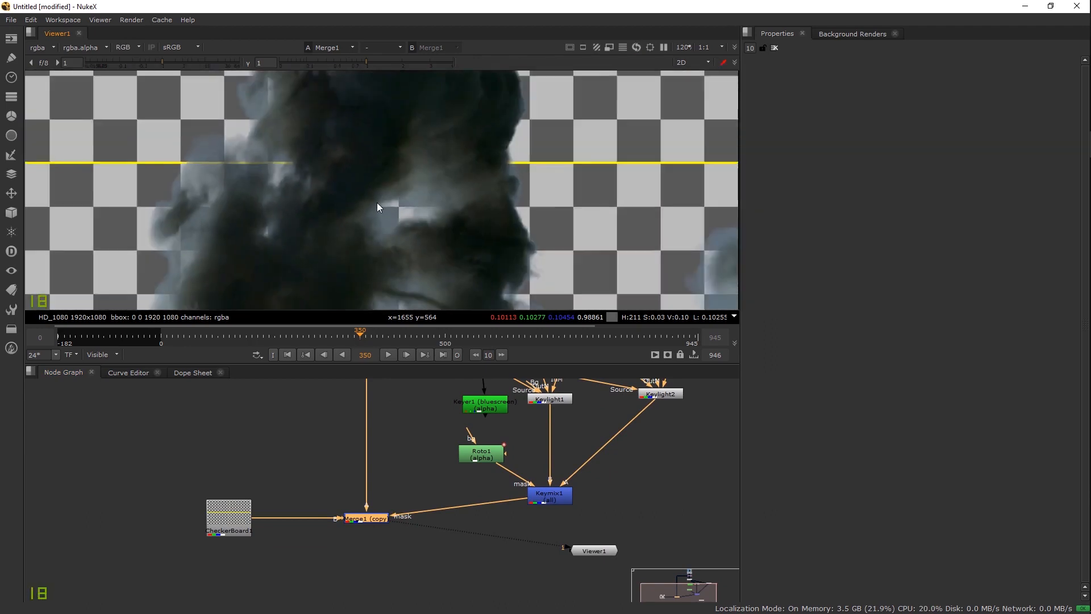
drag(376, 202, 435, 177)
key(a)
key(a)
drag(482, 442, 465, 578)
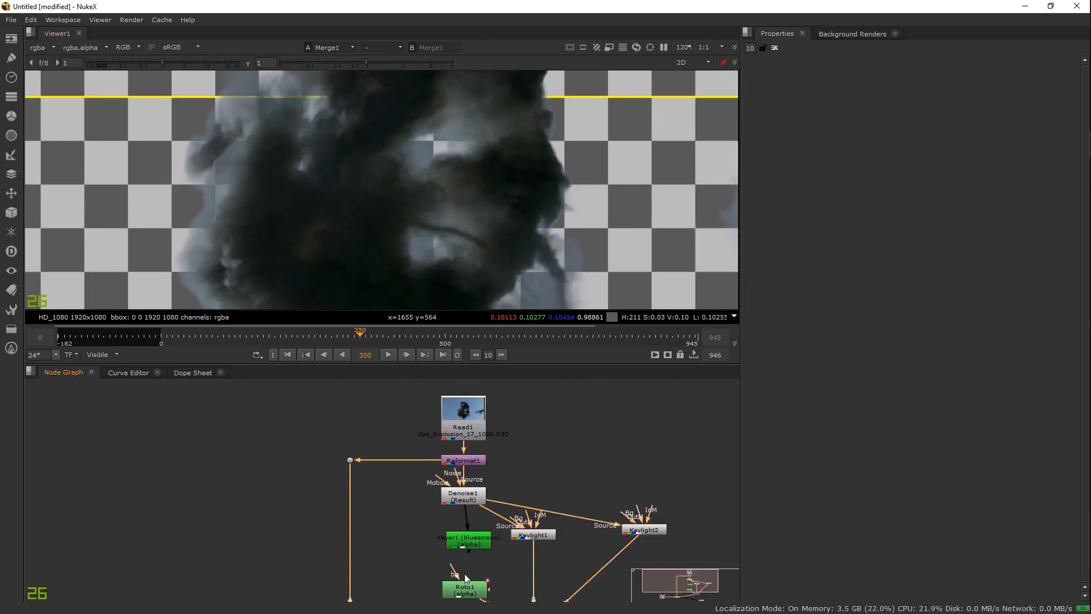
Step: View the original smoke plate at the Dot node and go to frame 195
click(350, 460)
key(1)
scroll(376, 200, up, 3)
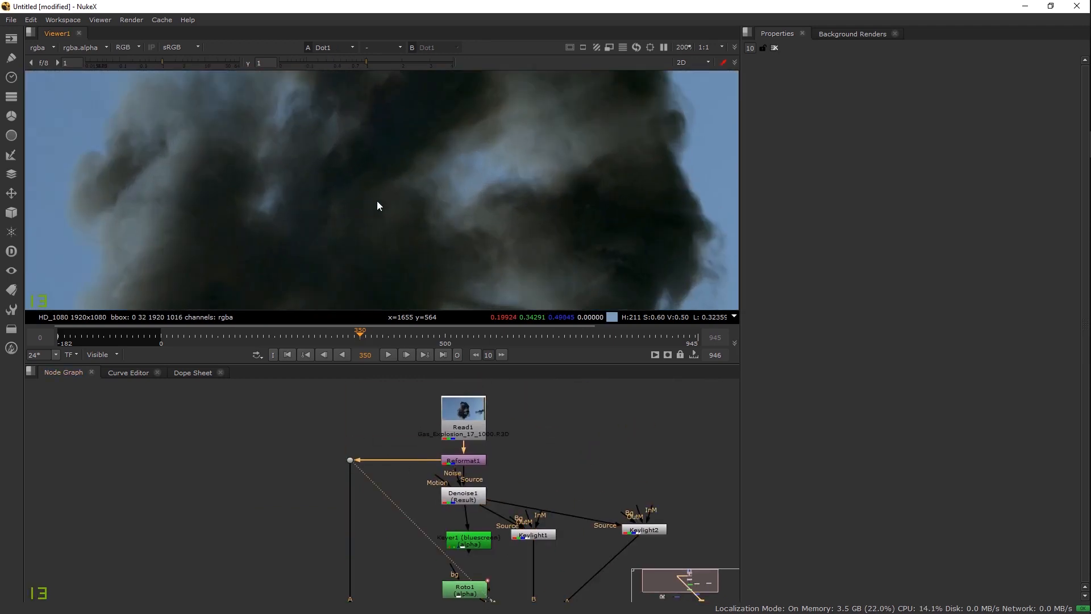
drag(417, 255, 396, 156)
scroll(391, 253, down, 3)
drag(390, 254, 380, 150)
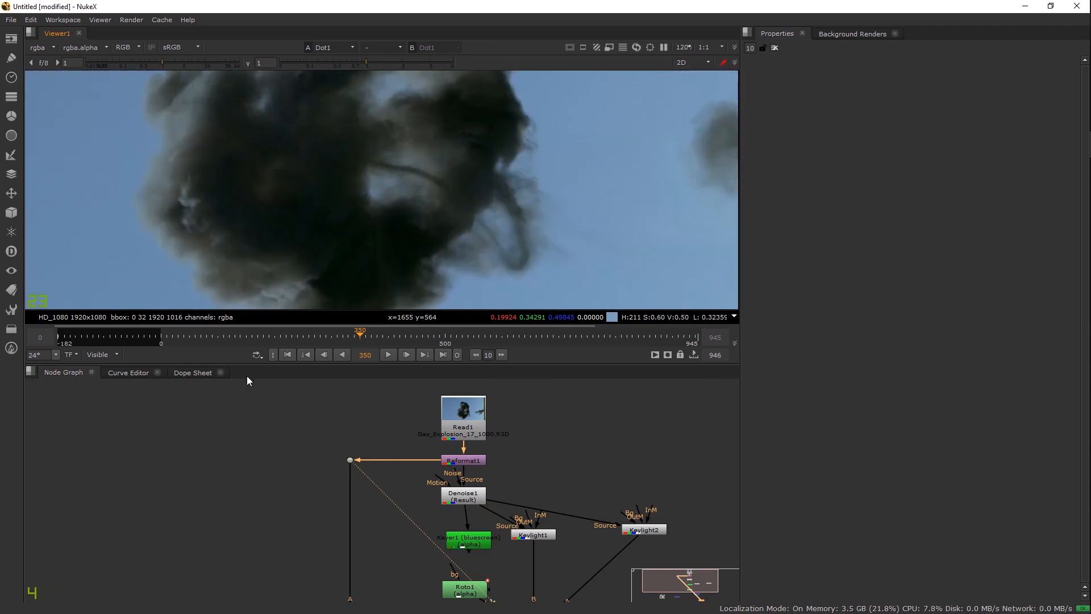
click(271, 337)
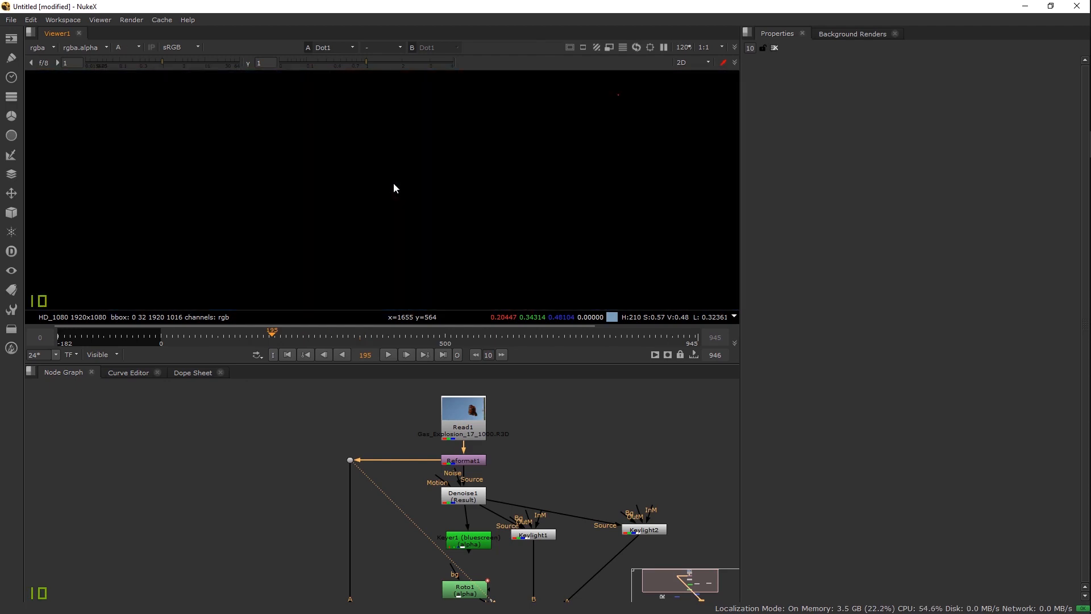
Step: Check Keymix1's matte in alpha, then view the Merge1 composite
drag(418, 564, 409, 443)
click(521, 511)
key(1)
key(a)
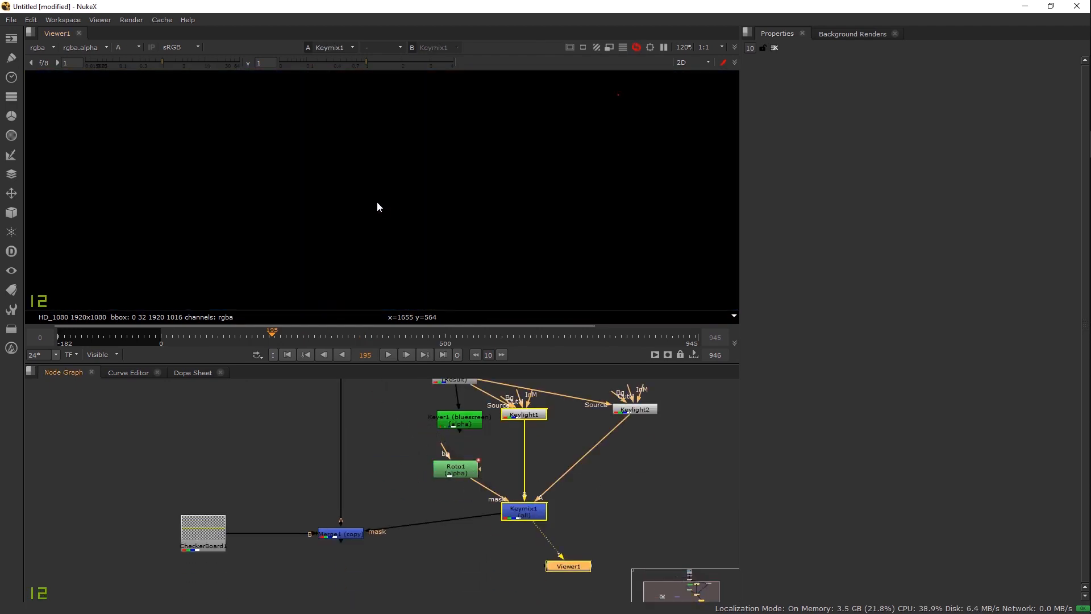
click(335, 534)
key(1)
key(a)
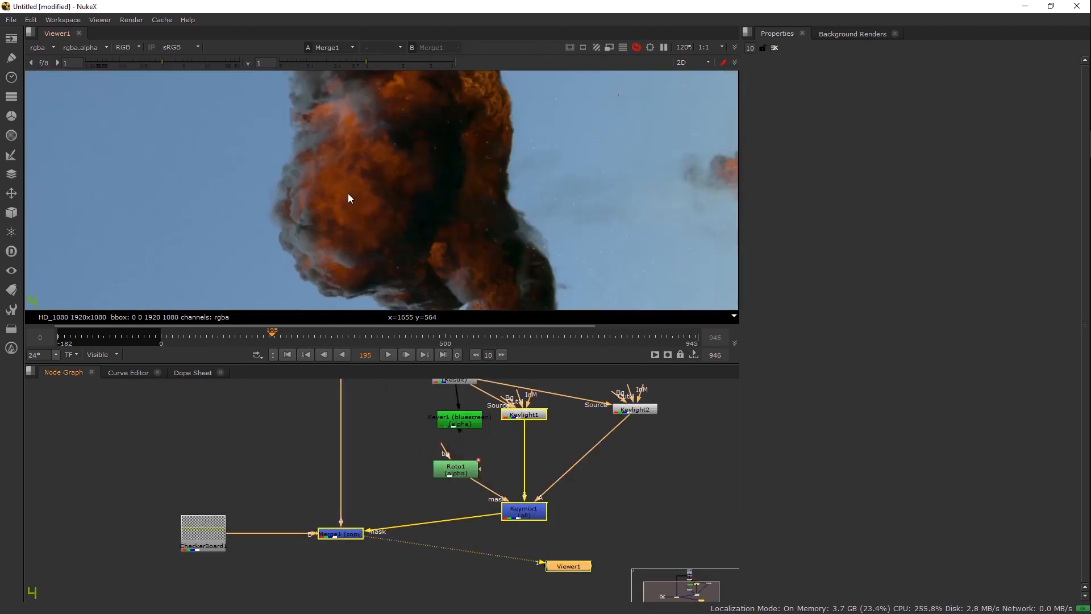
key(a)
key(a)
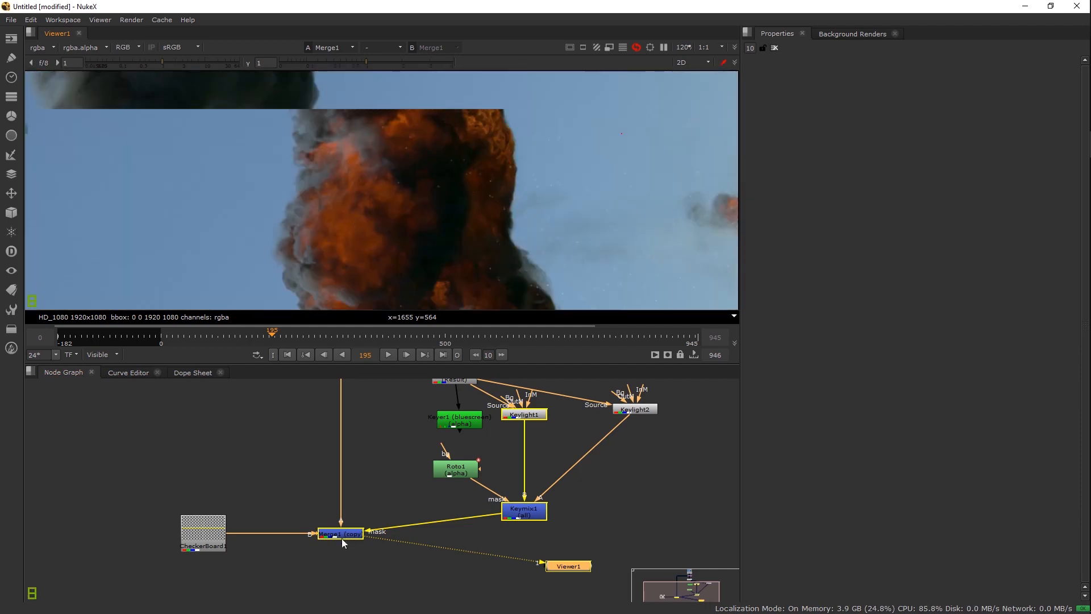
Step: View Merge1 in full colour, zoomed in on the explosion's smoke edges
click(346, 535)
key(1)
scroll(325, 173, up, 3)
drag(325, 175, 220, 47)
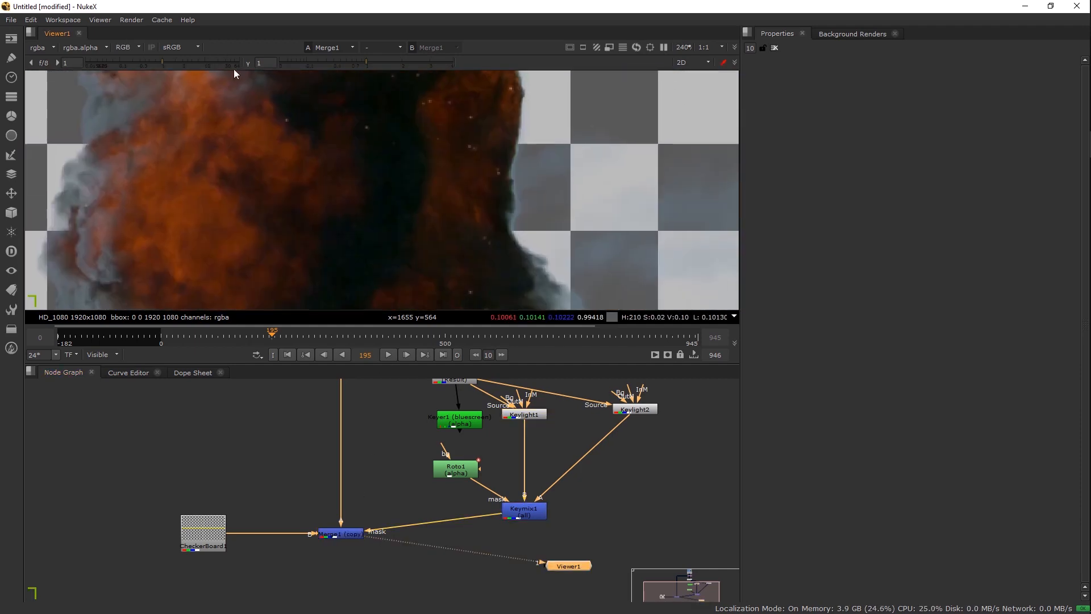
drag(405, 267, 377, 180)
scroll(404, 189, down, 3)
drag(235, 77, 281, 169)
scroll(334, 120, up, 4)
drag(333, 121, 367, 190)
drag(385, 81, 297, 140)
drag(257, 209, 292, 267)
scroll(277, 143, up, 5)
drag(373, 77, 345, 176)
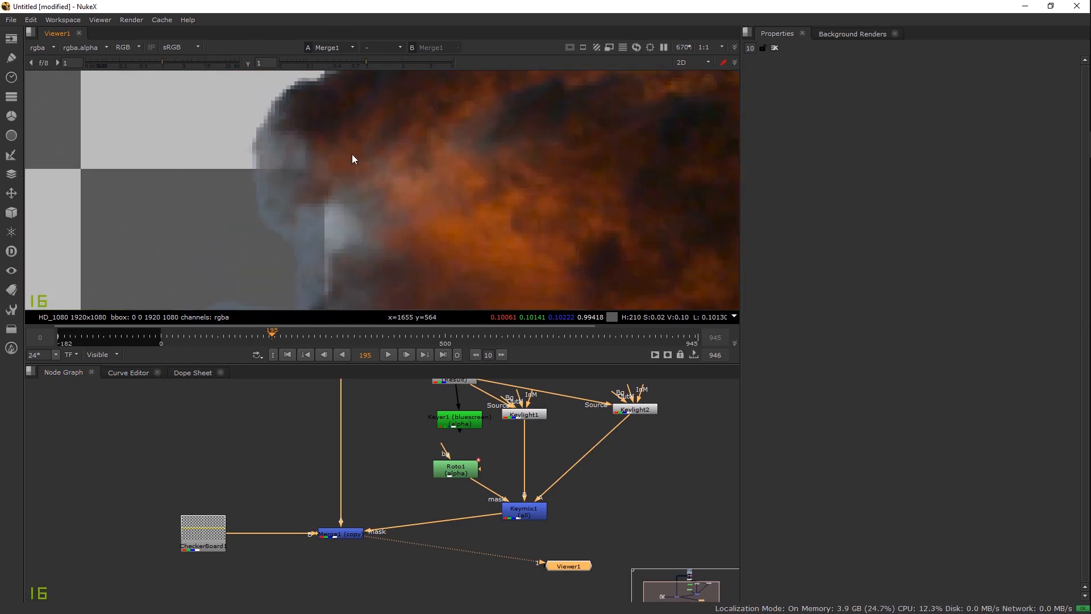
scroll(345, 181, down, 3)
Step: Insert a ColorCorrect1 node between Merge1 and Viewer1
click(326, 535)
drag(557, 566, 329, 597)
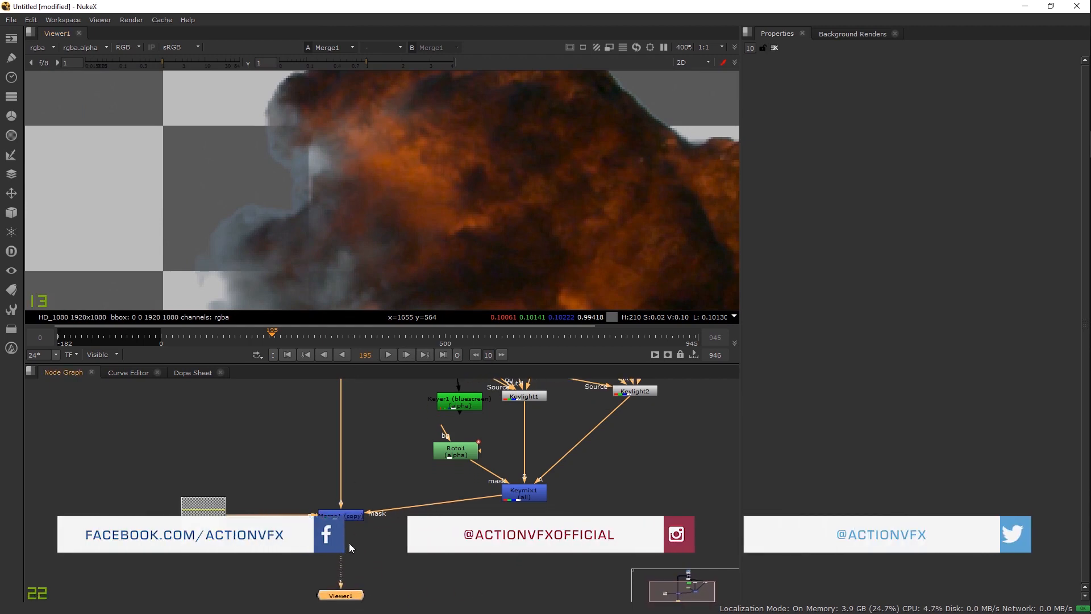
key(c)
drag(336, 557, 345, 556)
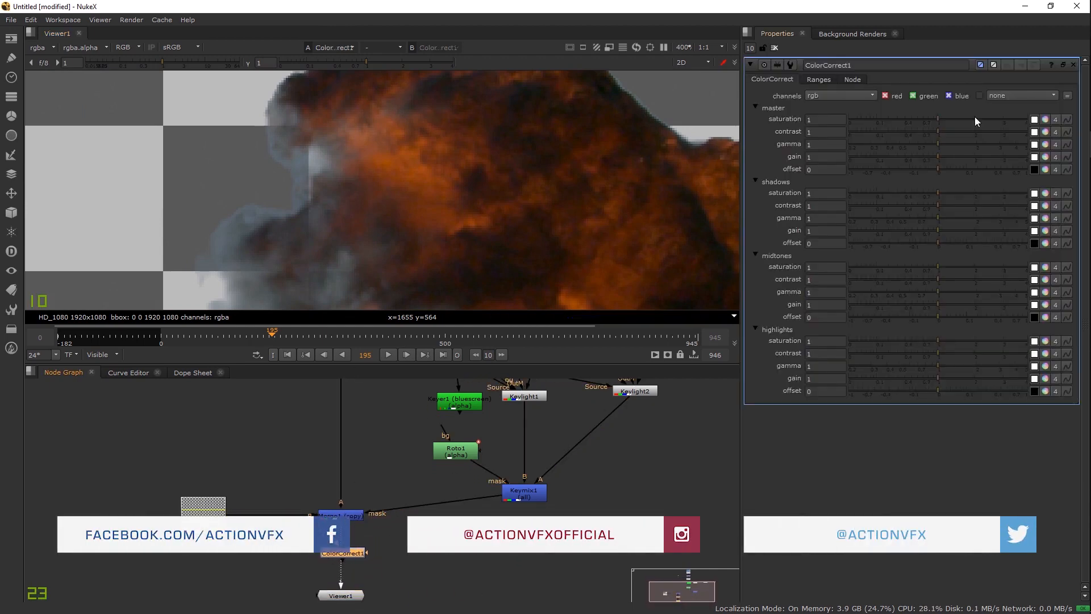
mouse_move(904, 130)
mouse_down()
mouse_move(891, 128)
mouse_move(922, 133)
mouse_move(885, 122)
mouse_up()
ctrl+click(919, 136)
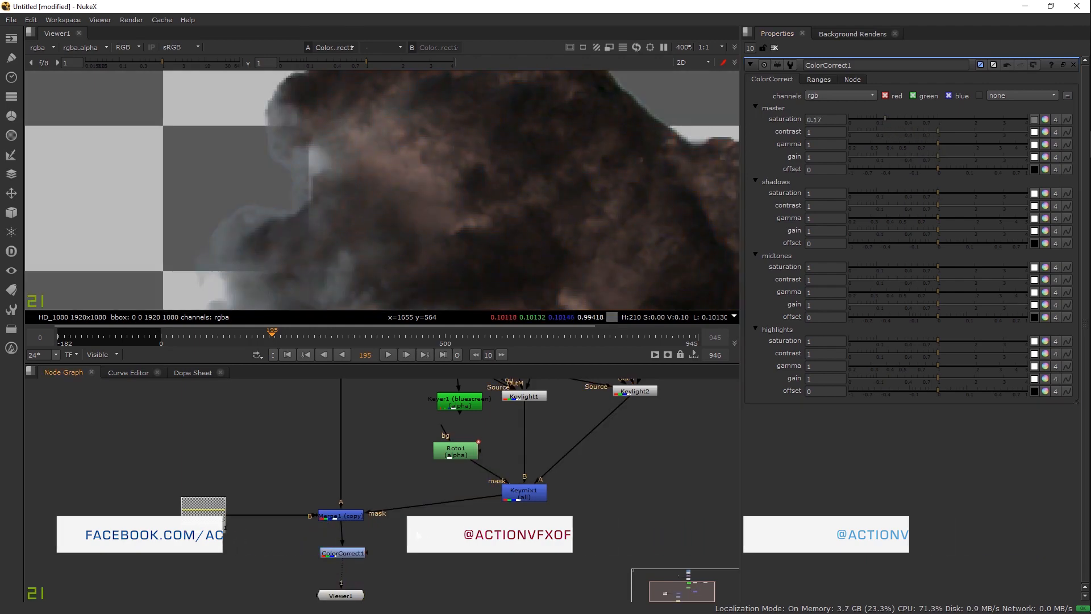
key(o)
drag(369, 553, 414, 533)
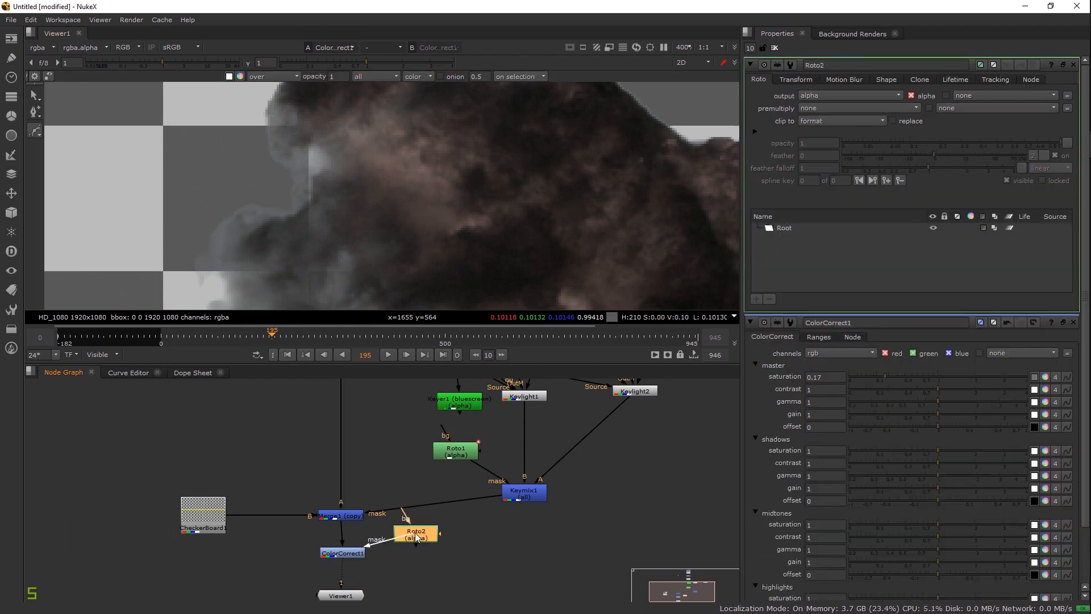
scroll(368, 187, down, 2)
mouse_move(270, 205)
mouse_down()
mouse_move(238, 257)
mouse_move(301, 255)
mouse_up()
drag(309, 181, 287, 182)
click(267, 204)
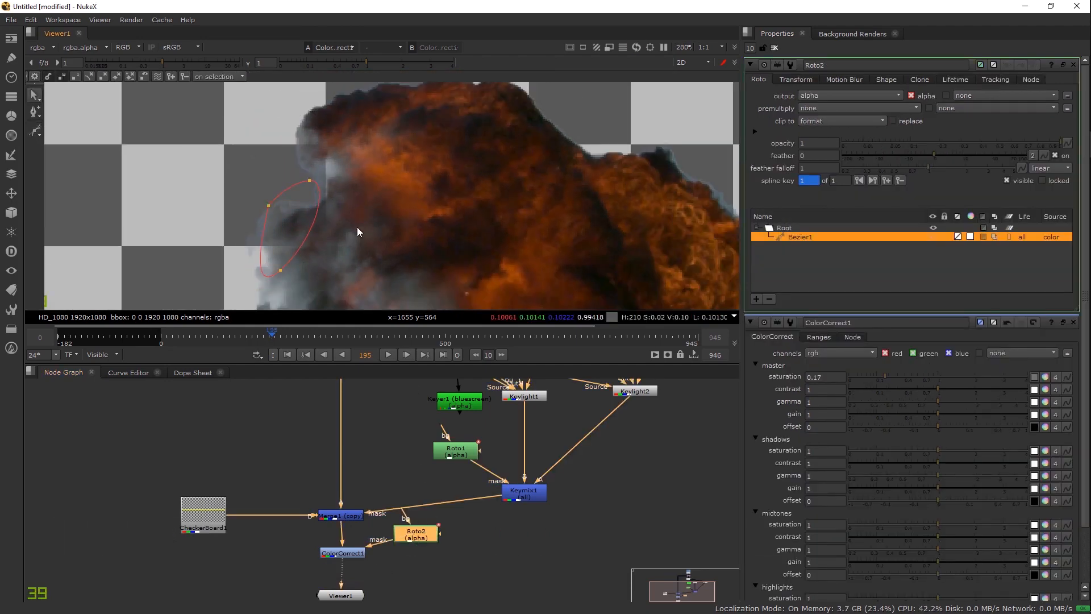
scroll(357, 239, up, 4)
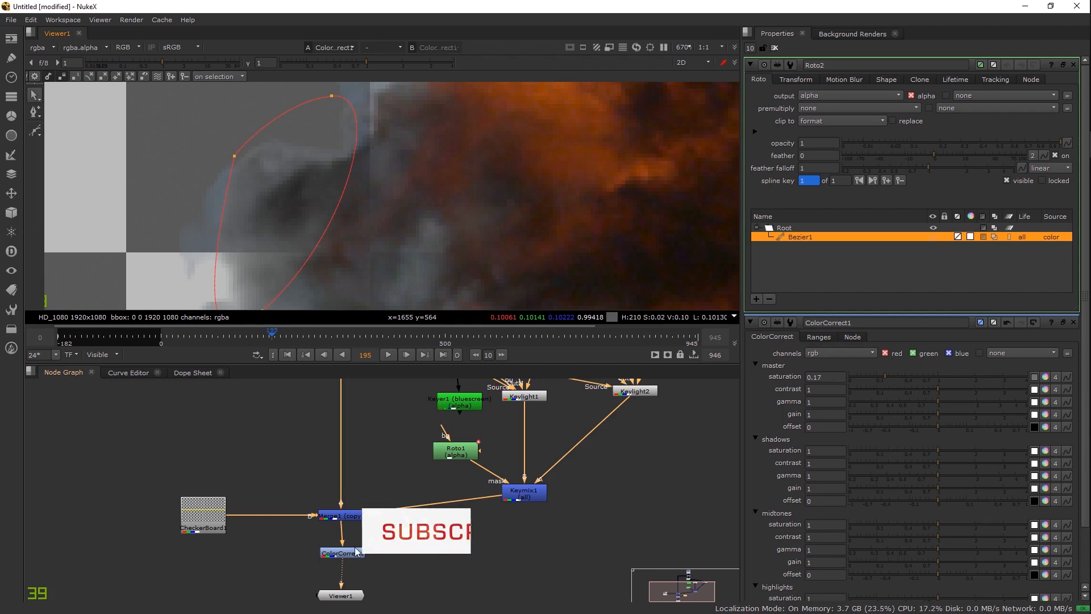
key(Delete)
drag(412, 426, 421, 559)
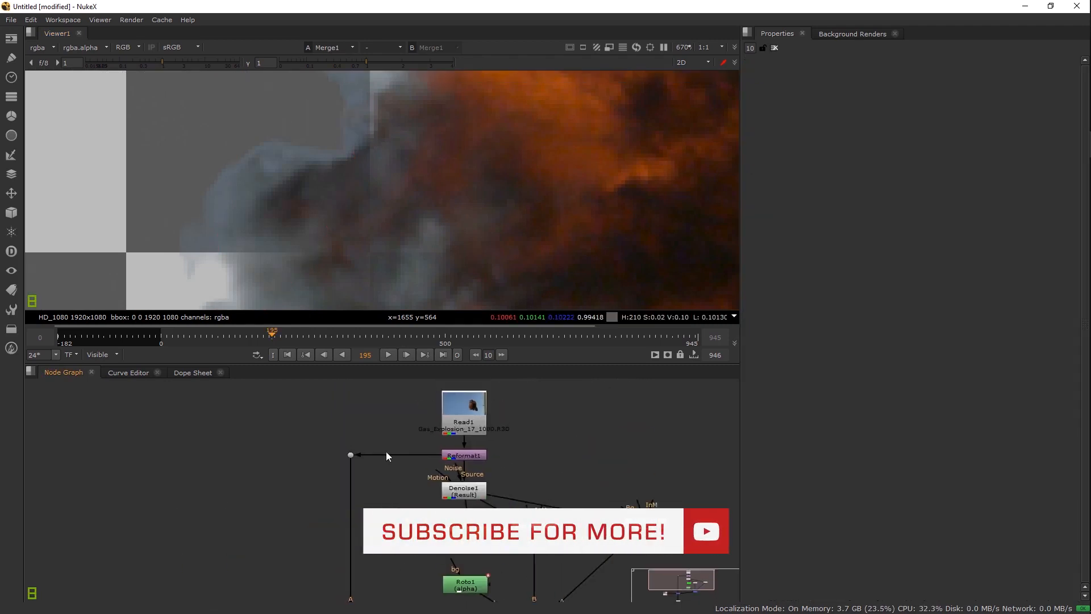
drag(385, 451, 400, 491)
scroll(419, 154, down, 6)
scroll(409, 196, down, 2)
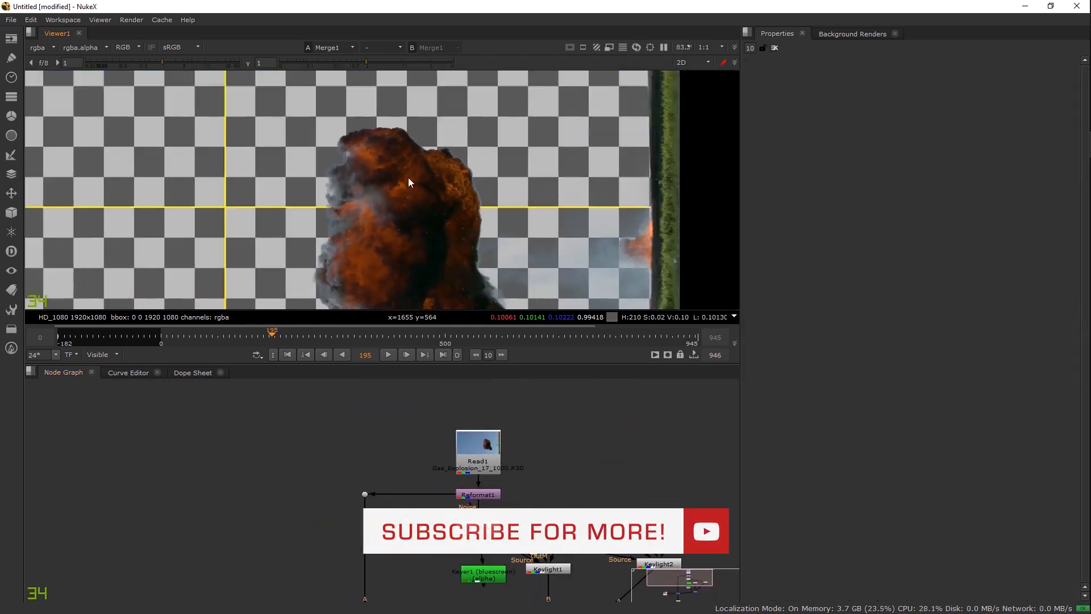
scroll(408, 195, up, 5)
drag(340, 210, 319, 185)
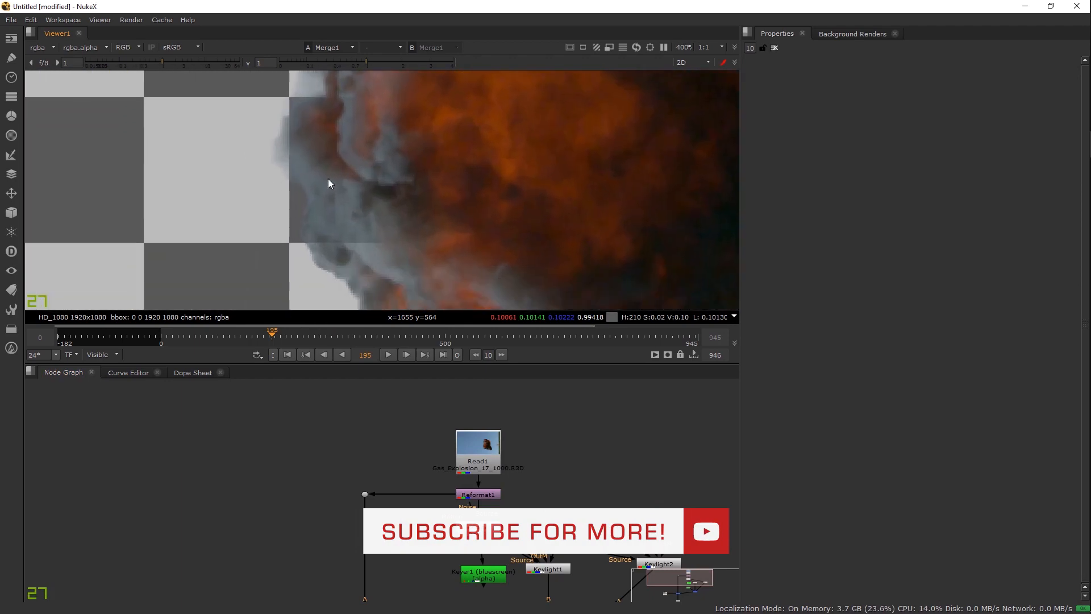
drag(449, 257, 312, 128)
scroll(312, 127, down, 4)
drag(508, 233, 389, 191)
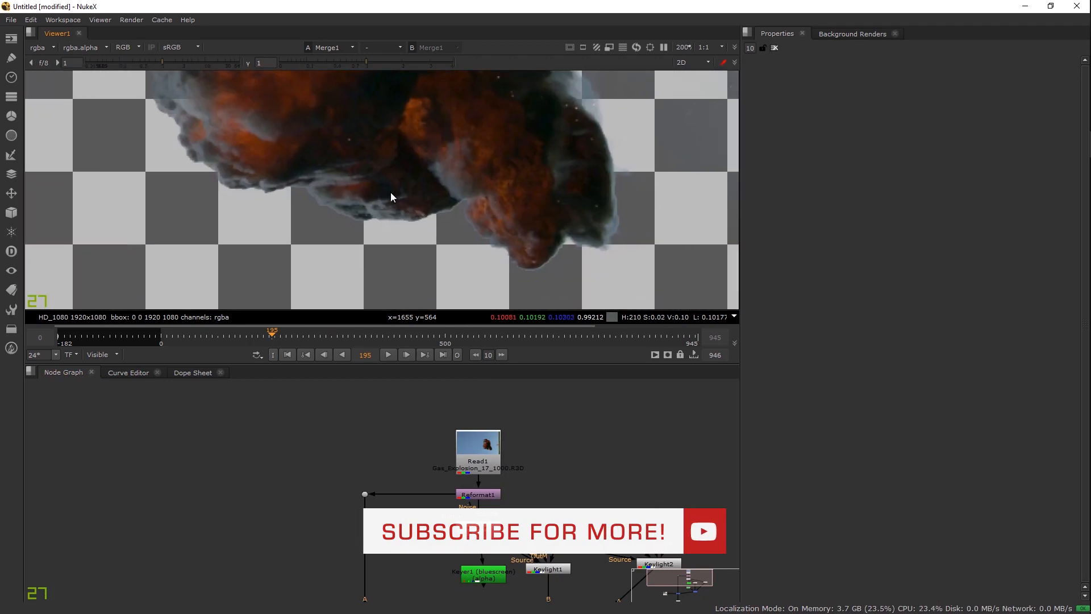
drag(532, 117, 521, 262)
drag(456, 99, 470, 227)
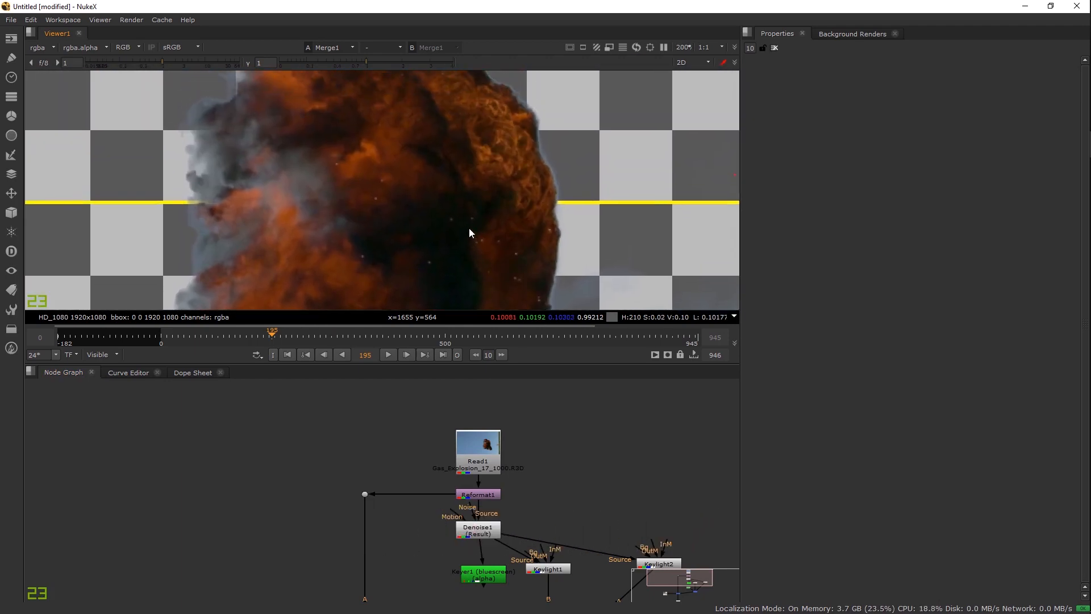
drag(451, 161, 469, 207)
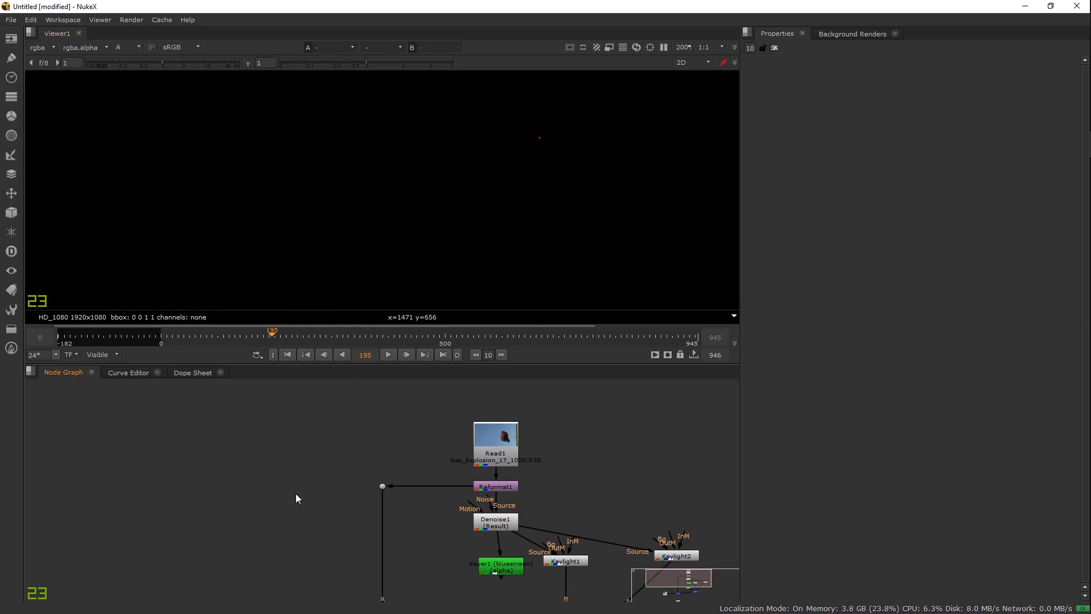
Step: Create a Keylight3 node fed from Denoise1, placed left of the main tree, and view it
key(Tab)
text(keylight)
key(Return)
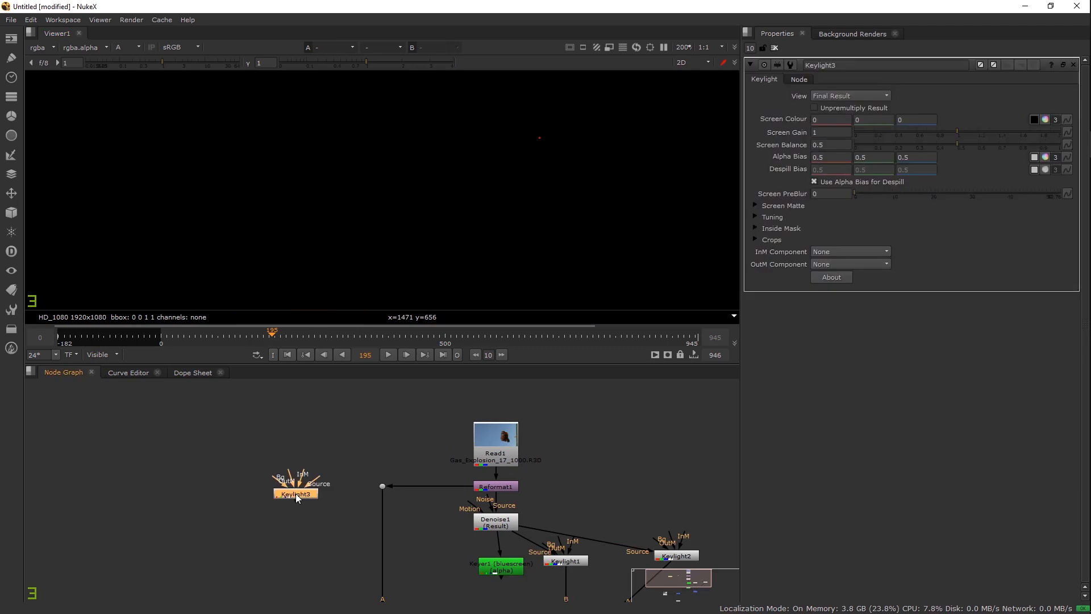
drag(465, 518, 488, 521)
drag(308, 495, 279, 523)
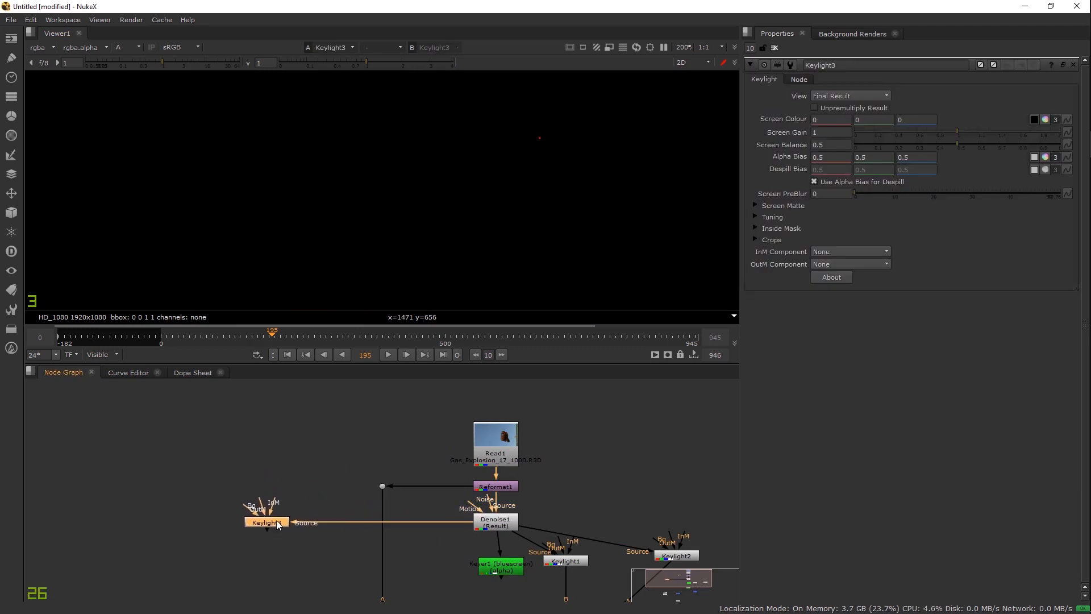
key(1)
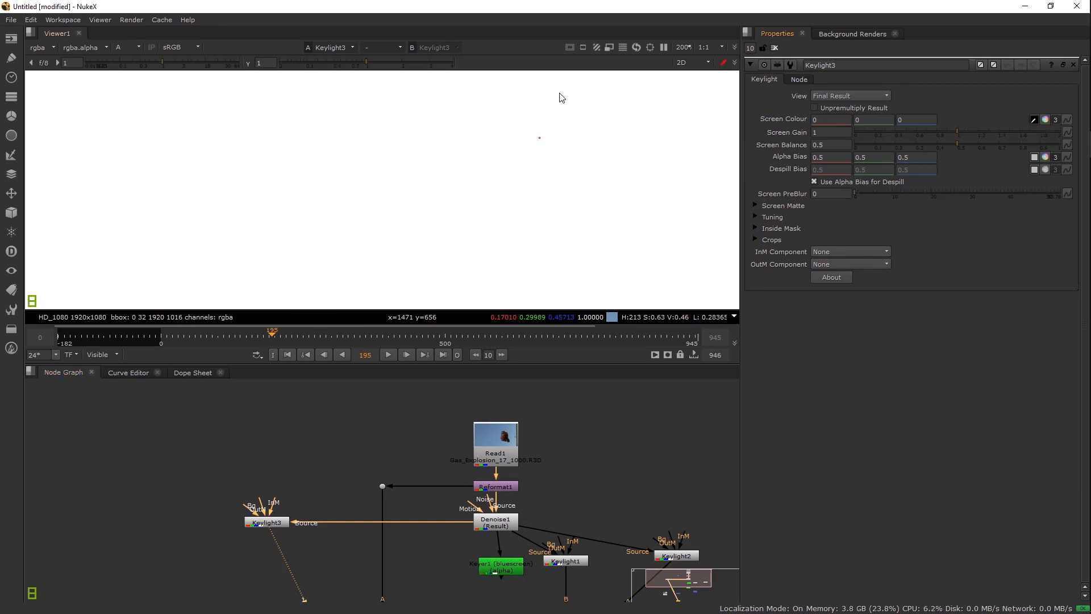
Step: Sample Keylight3's screen colour from the blue sky and check the matte in alpha
ctrl+click(565, 111)
key(a)
ctrl+click(499, 104)
ctrl+click(499, 103)
scroll(410, 130, up, 4)
drag(534, 134, 500, 151)
scroll(498, 156, up, 3)
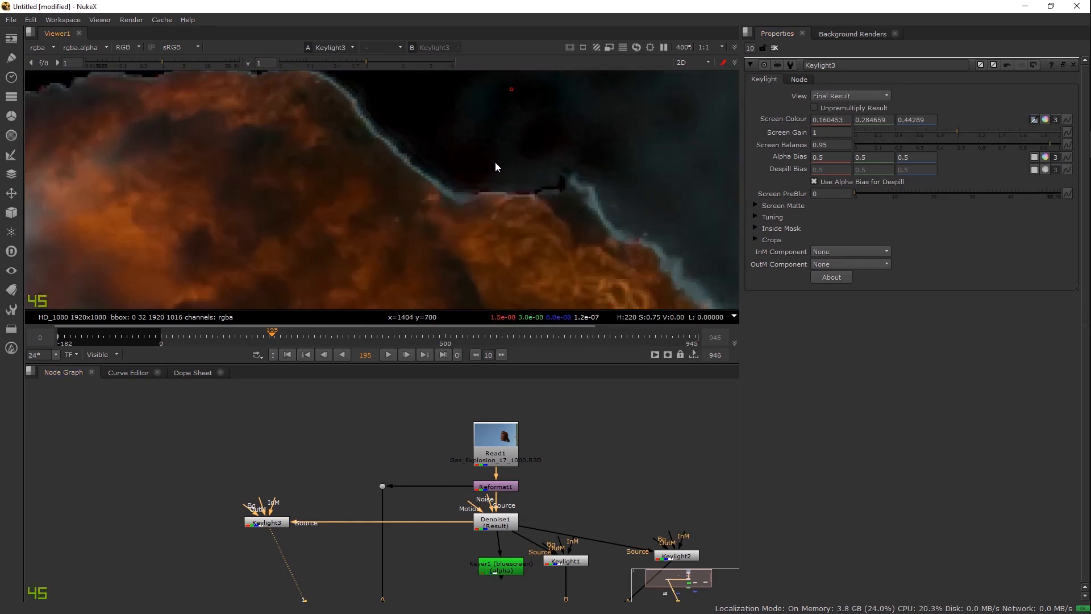
key(a)
scroll(457, 192, down, 2)
Step: Resample the screen colour near the smoke edge, clearing and re-picking it
ctrl+click(455, 196)
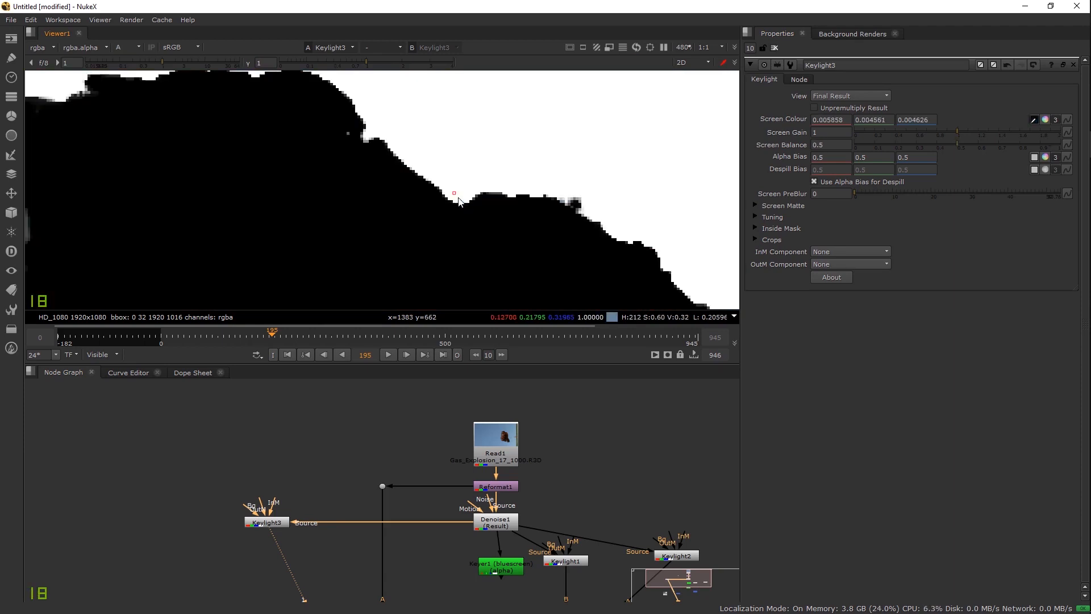
scroll(432, 176, up, 2)
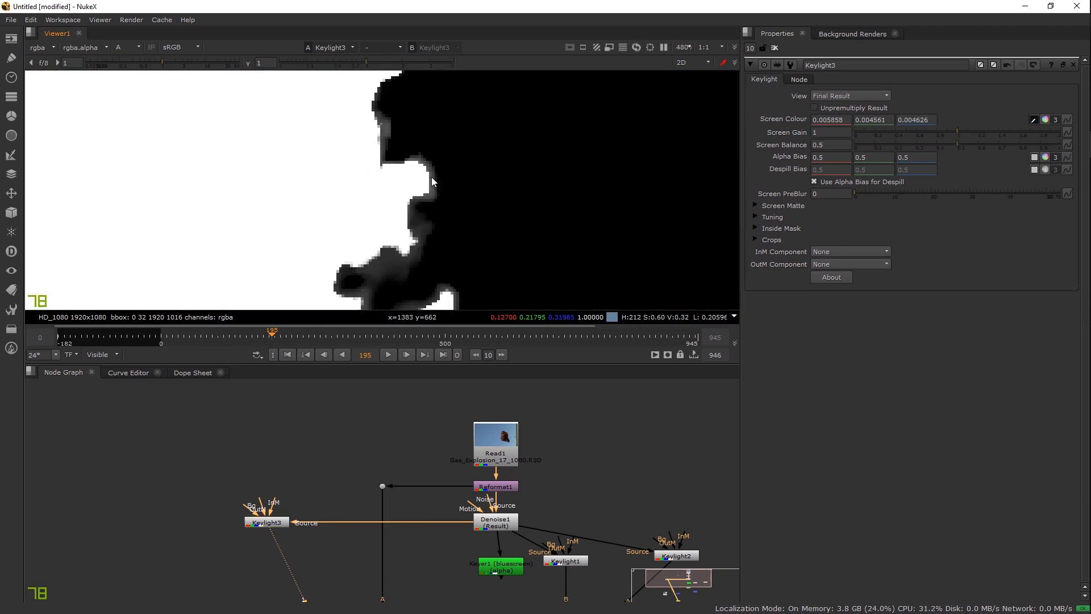
key(a)
ctrl+click(423, 182)
ctrl+right_click(423, 182)
ctrl+click(428, 184)
key(a)
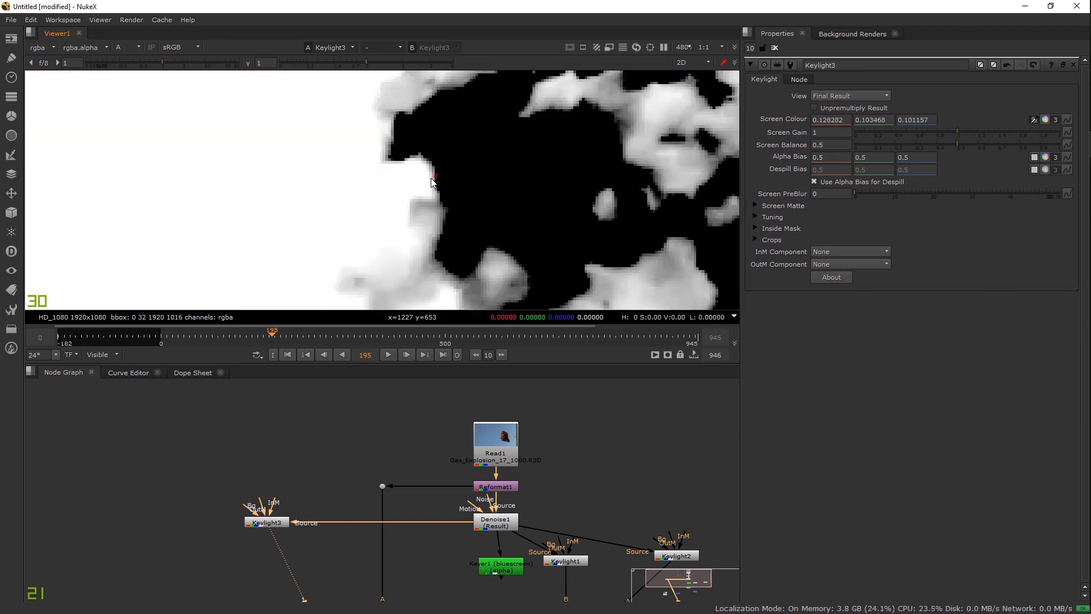
Step: Pick a new screen colour at the smoke edge, comparing colour and alpha views
scroll(433, 180, down, 8)
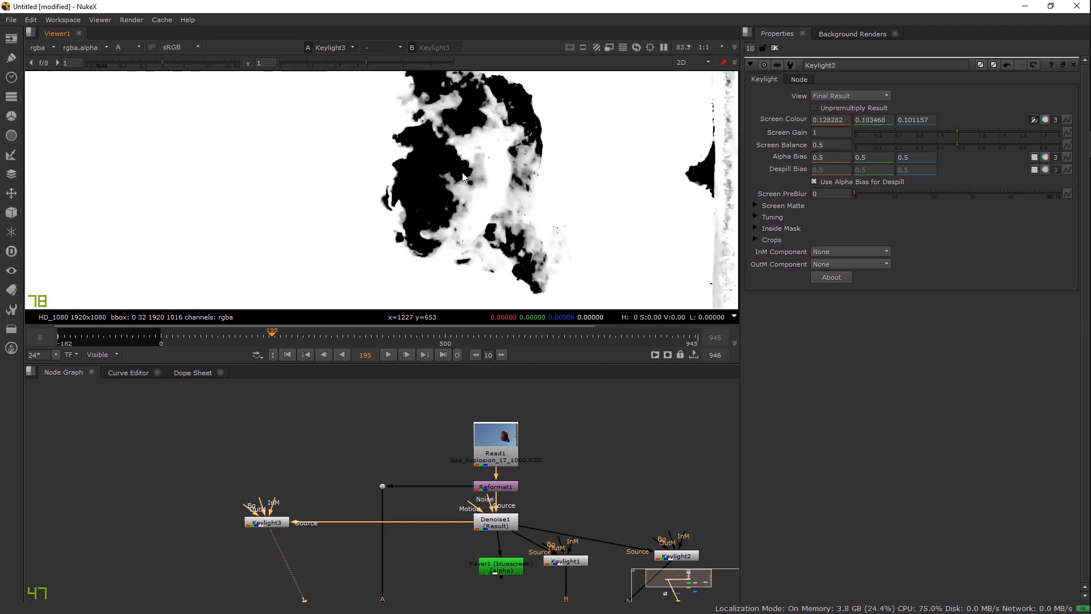
scroll(449, 173, up, 9)
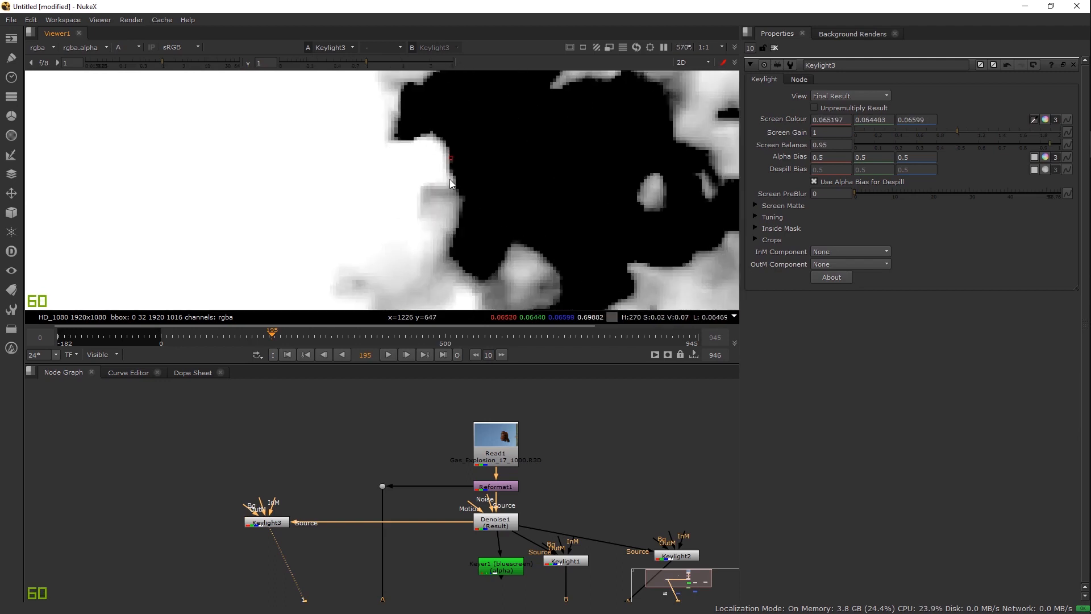
ctrl+click(449, 179)
key(a)
scroll(455, 189, down, 5)
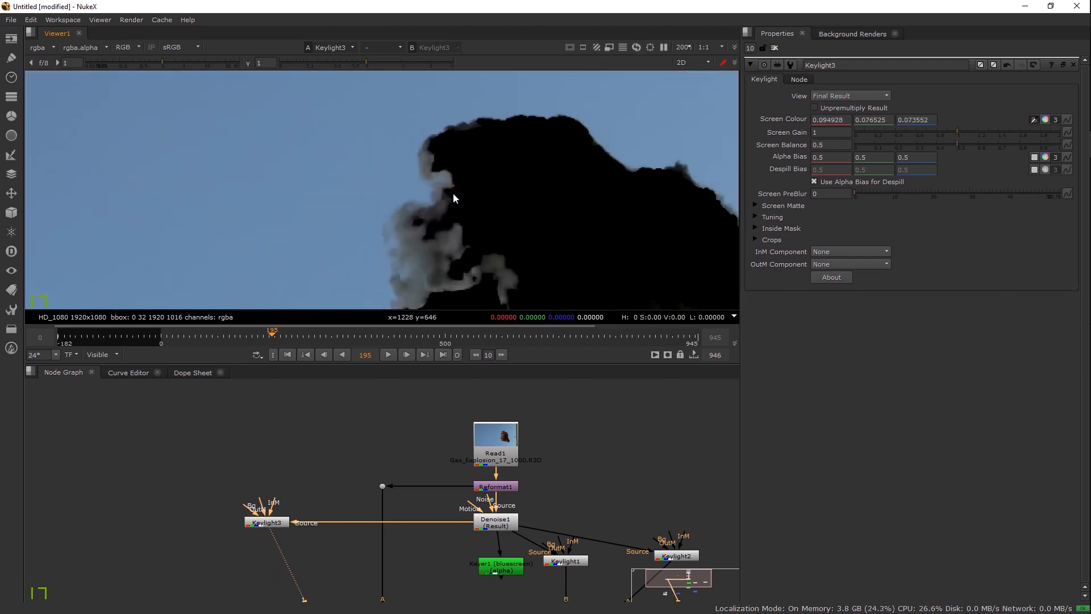
scroll(453, 194, down, 5)
drag(500, 237, 404, 152)
key(a)
scroll(404, 152, up, 9)
ctrl+click(404, 152)
key(a)
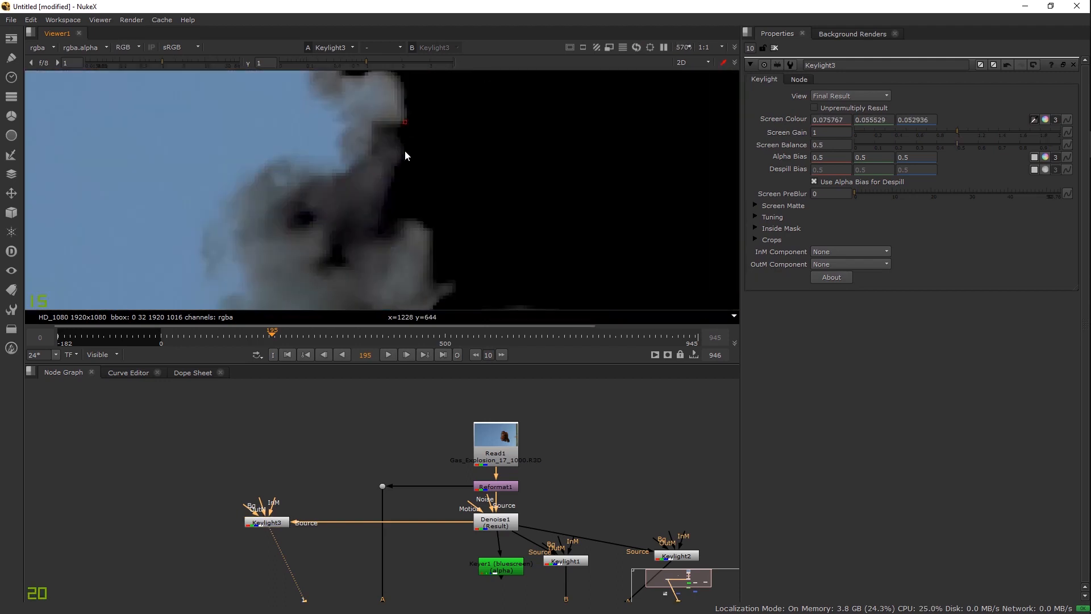
scroll(404, 155, down, 8)
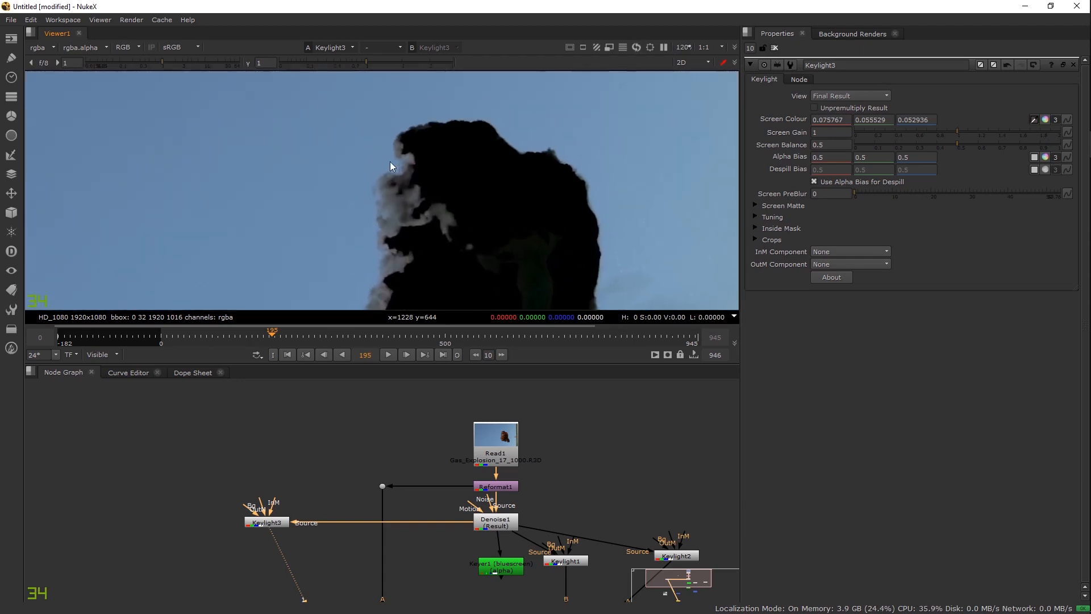
scroll(426, 172, up, 8)
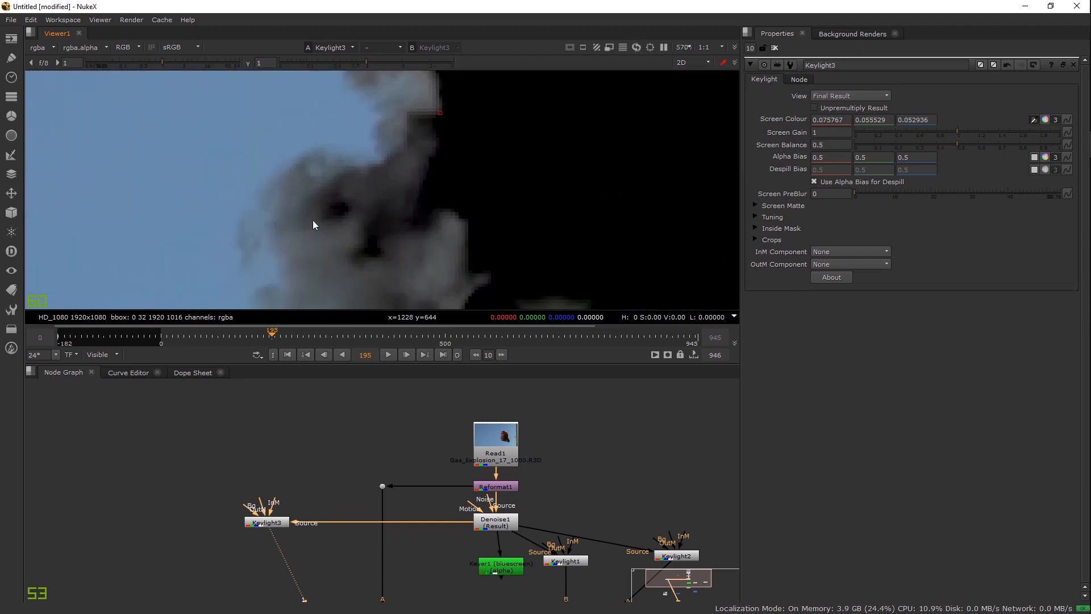
Step: Resample the screen colour to about 0.0596/0.0465/0.0488 and inspect the alpha matte
drag(367, 301, 371, 196)
drag(448, 127, 461, 264)
ctrl+click(459, 264)
ctrl+click(447, 276)
ctrl+click(443, 282)
ctrl+click(450, 284)
drag(453, 291, 451, 147)
scroll(451, 172, down, 4)
scroll(451, 177, down, 5)
key(a)
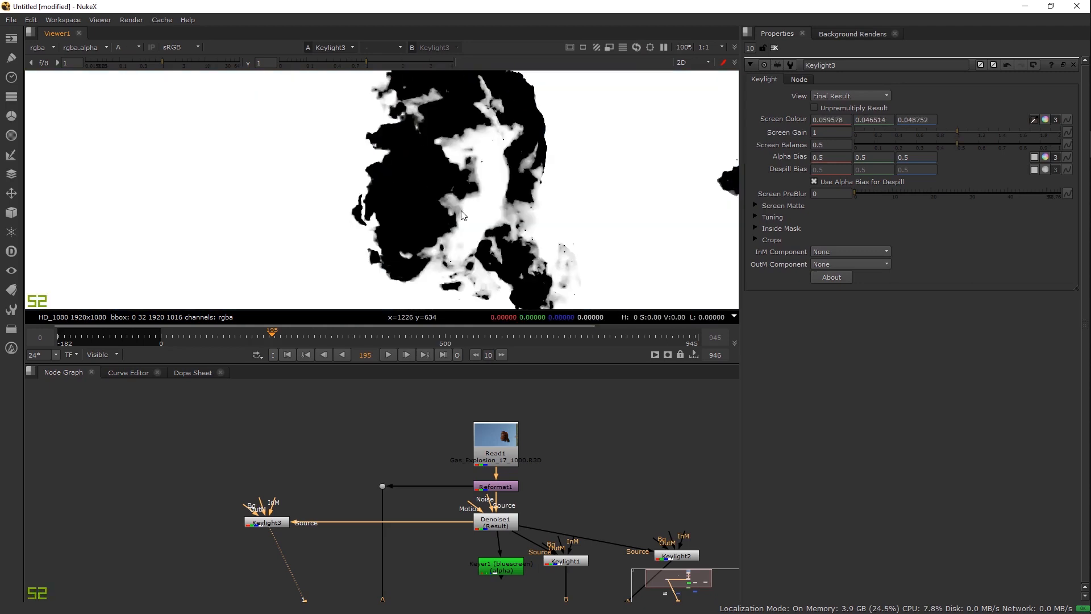
key(a)
key(a)
scroll(388, 216, down, 3)
key(a)
scroll(358, 188, up, 5)
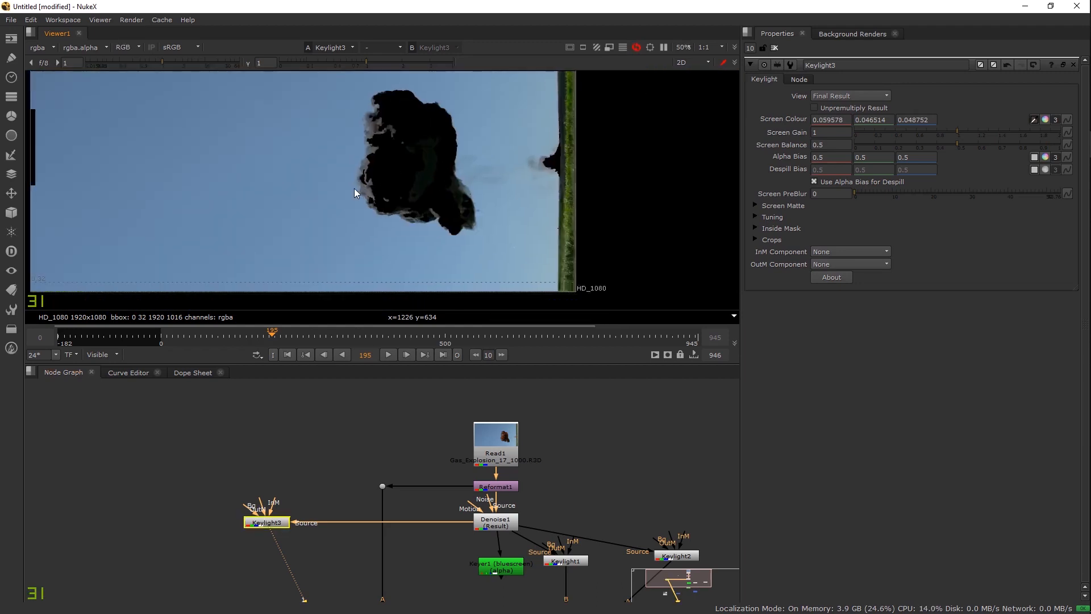
Step: Add a ColorCorrect1 node fed from Reformat1 through an aligned Dot
click(241, 549)
key(Tab)
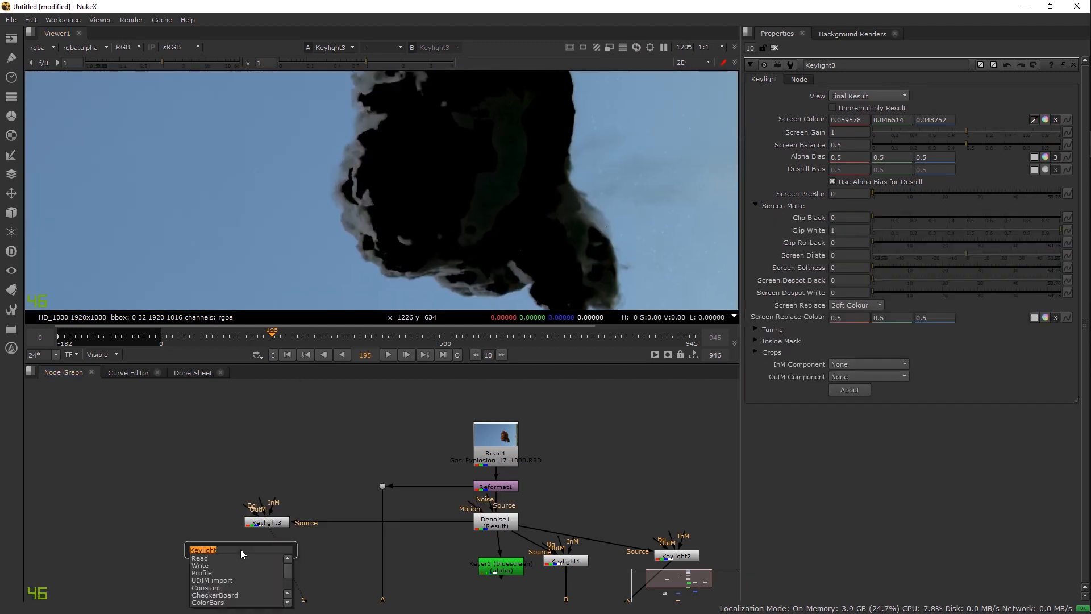
click(209, 504)
key(BackSpace)
click(209, 512)
click(197, 526)
key(c)
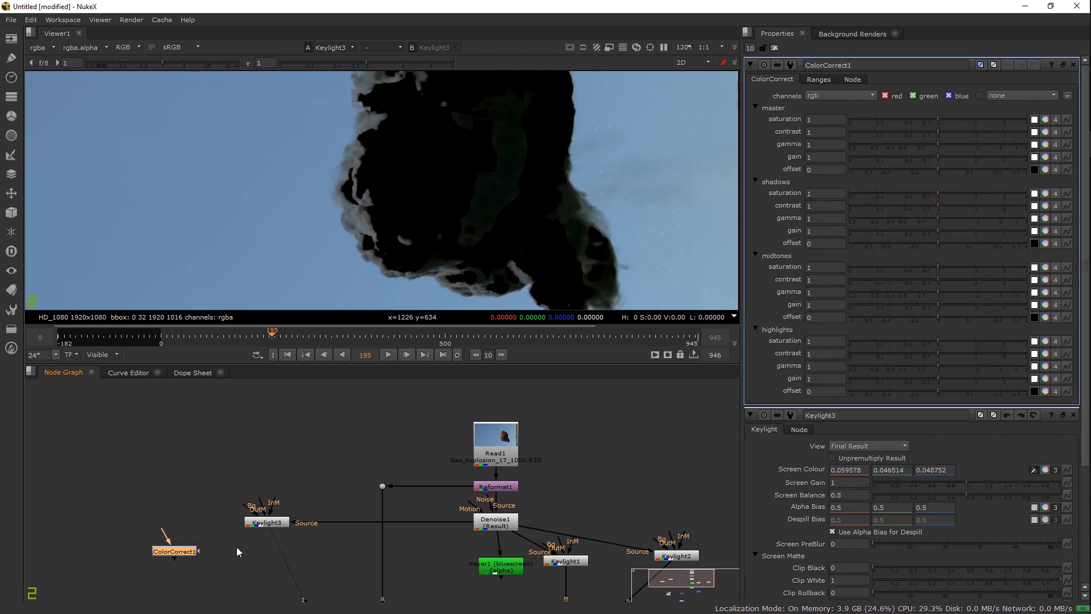
drag(223, 529, 224, 461)
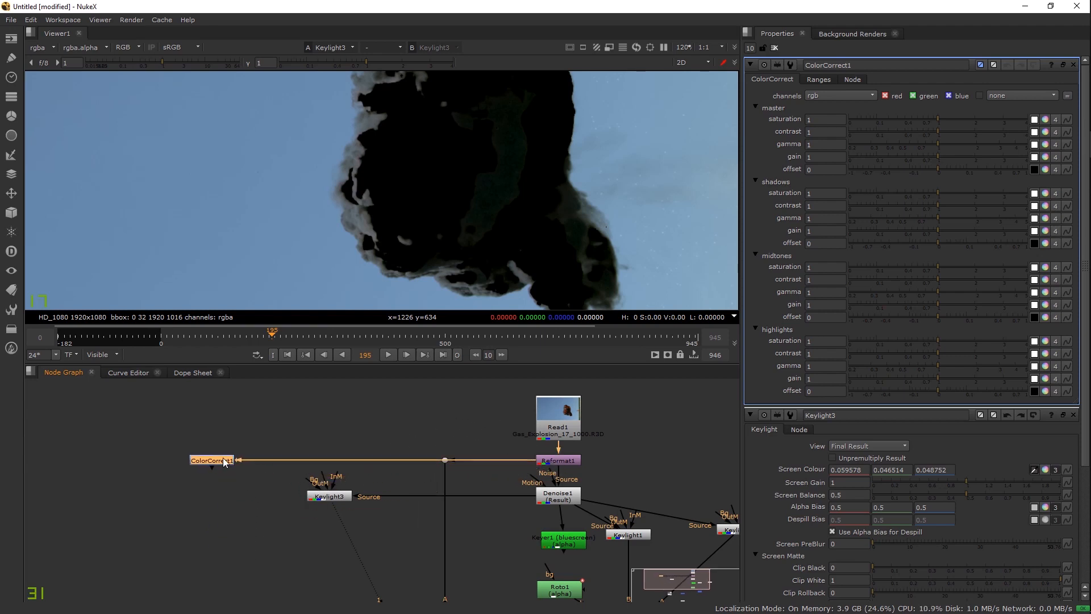
drag(383, 461, 230, 494)
drag(253, 453, 227, 459)
Step: Mask ColorCorrect1 with Keylight3 and set its master saturation to 0
click(235, 490)
key(1)
drag(260, 483, 340, 496)
click(351, 491)
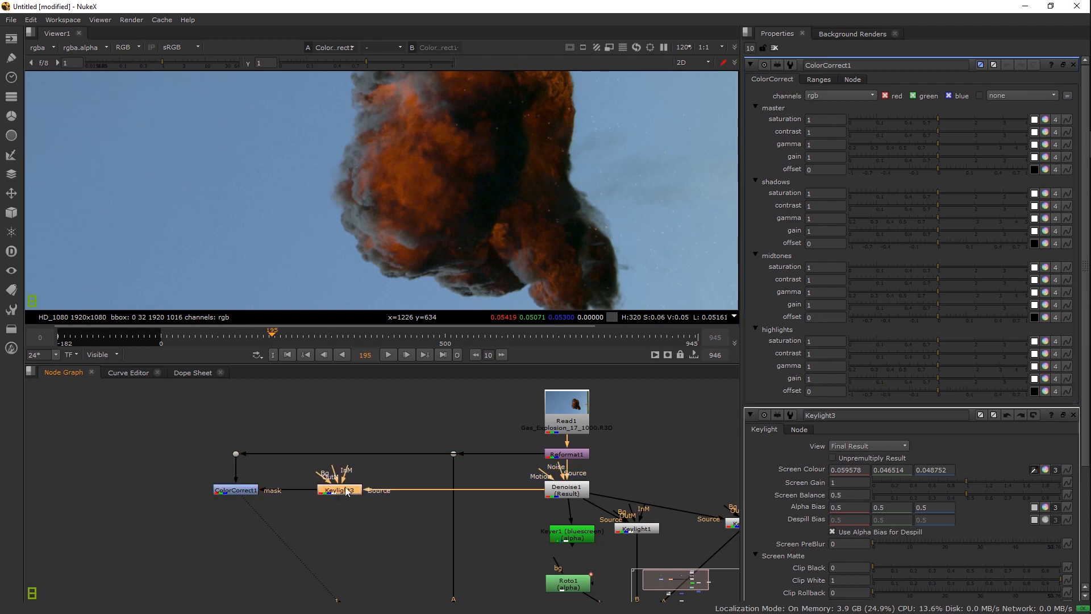
click(233, 491)
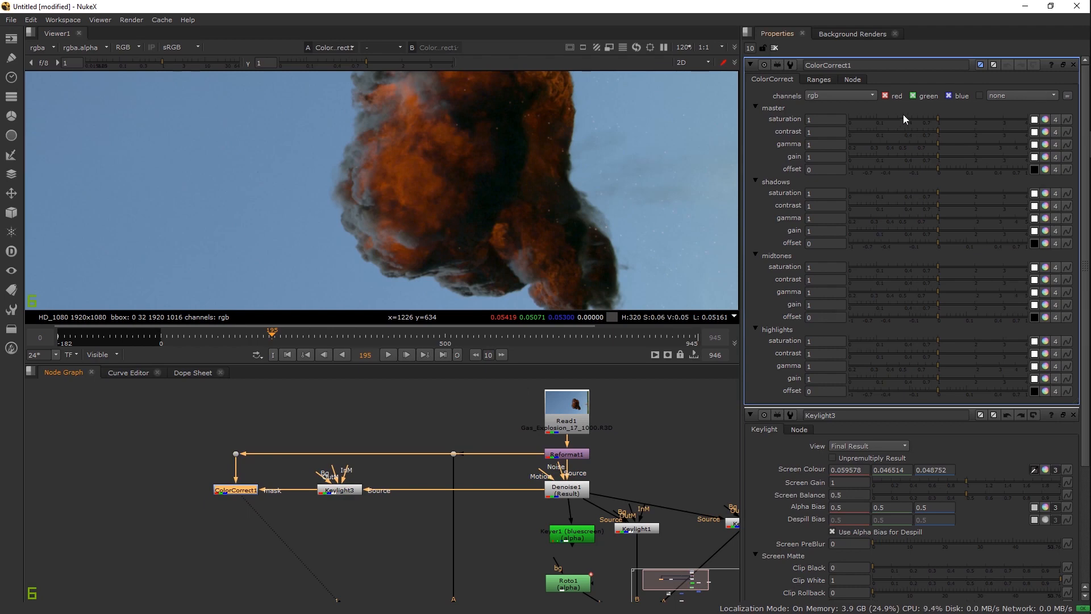
drag(869, 118, 771, 119)
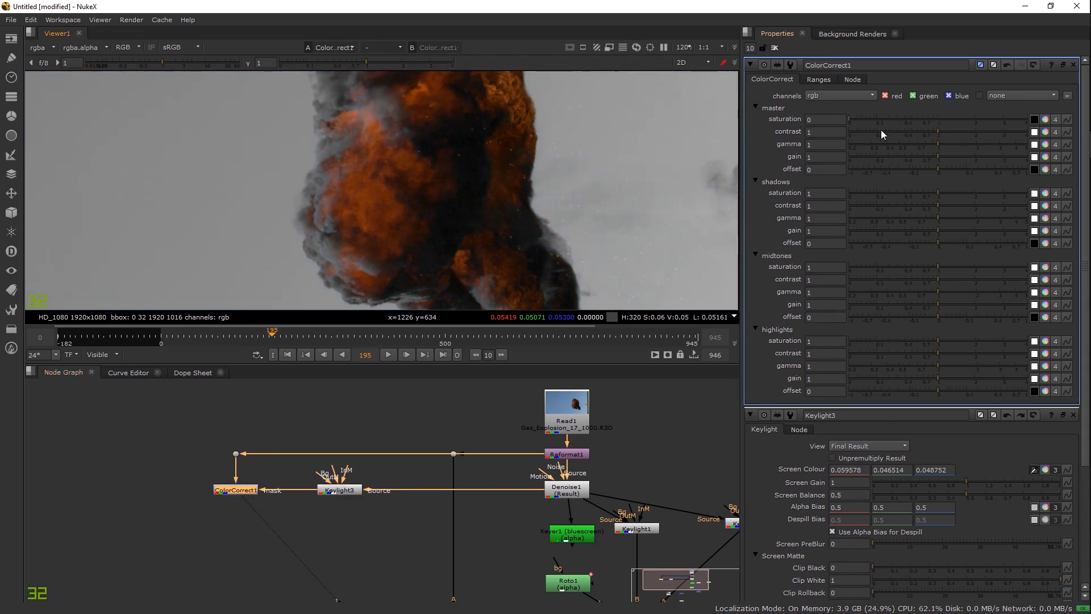
Step: View Keylight3's alpha matte, then return to ColorCorrect1's colour result
scroll(362, 203, up, 4)
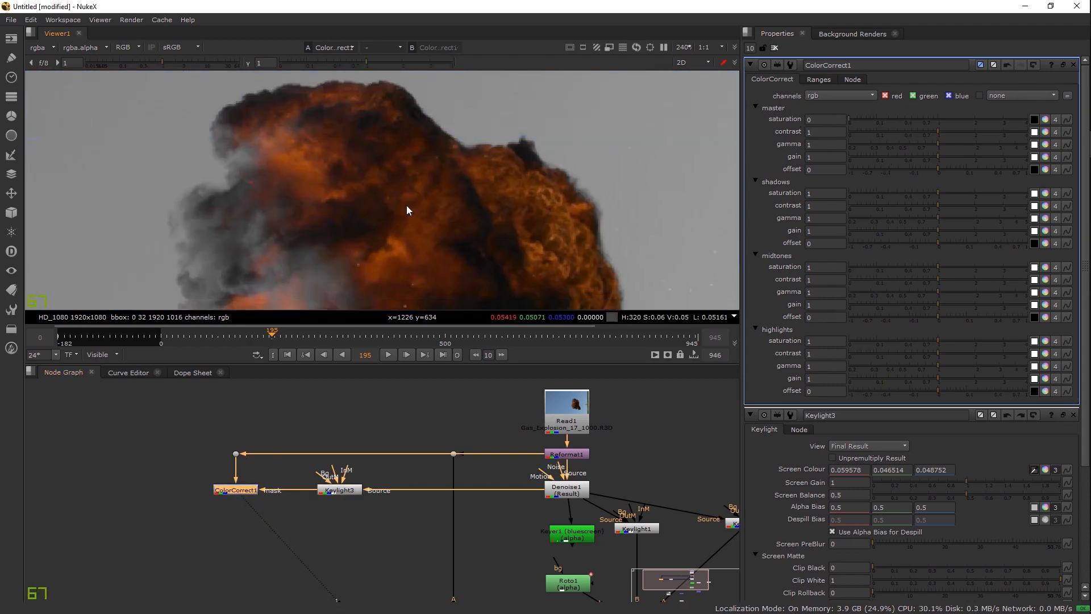
scroll(386, 256, down, 4)
click(339, 490)
key(1)
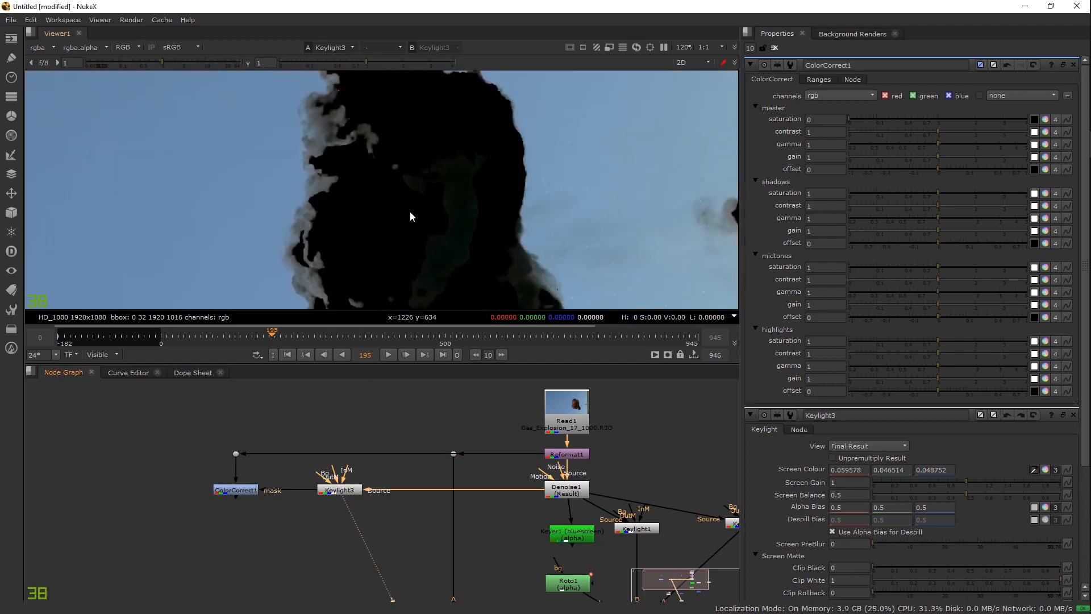
key(a)
scroll(411, 210, down, 2)
key(1)
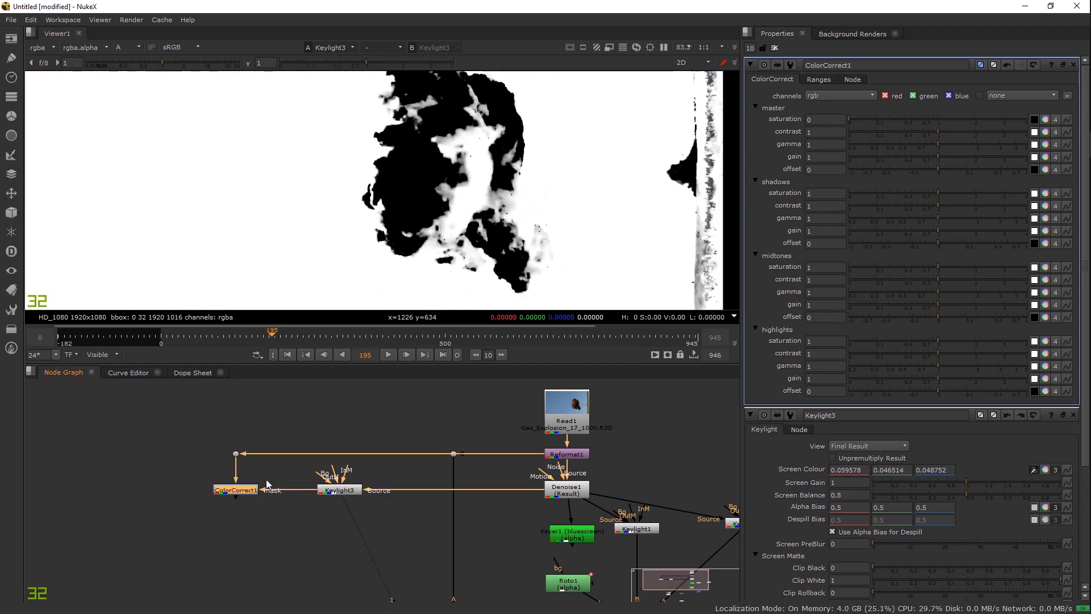
key(a)
scroll(370, 221, up, 4)
Step: Toggle ColorCorrect1 off and on to compare the grey sky with the original
click(239, 489)
scroll(445, 152, up, 8)
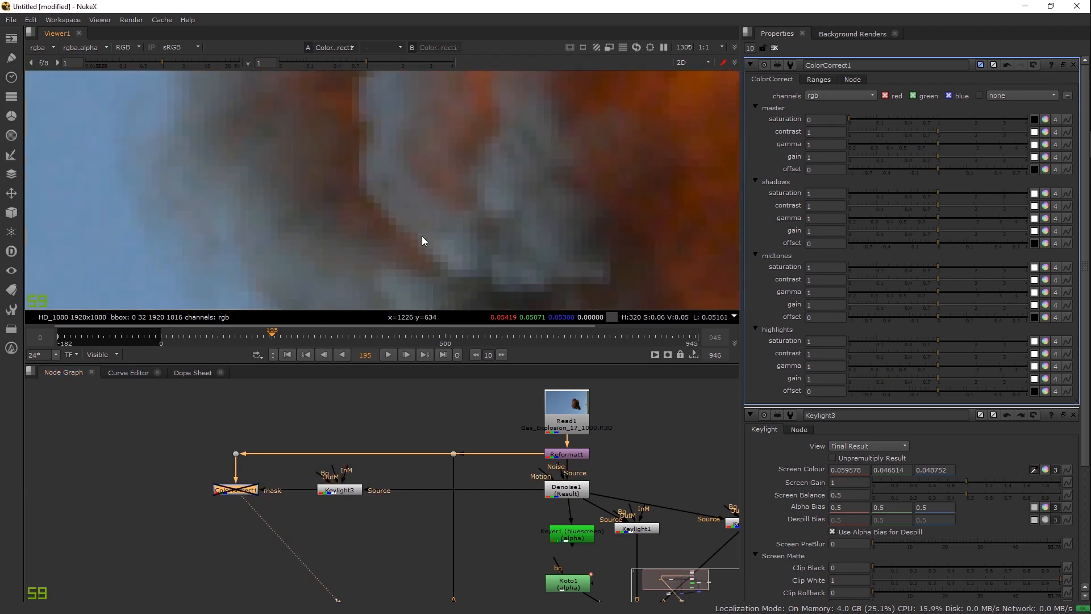
key(d)
key(d)
scroll(445, 240, down, 5)
key(d)
scroll(464, 206, down, 3)
key(d)
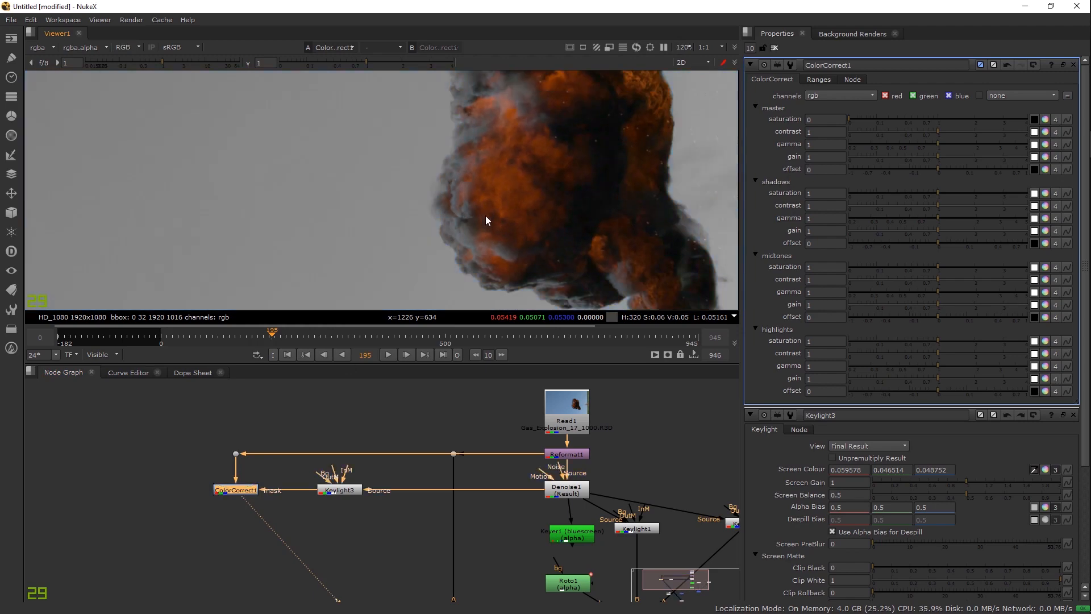
drag(358, 186, 330, 165)
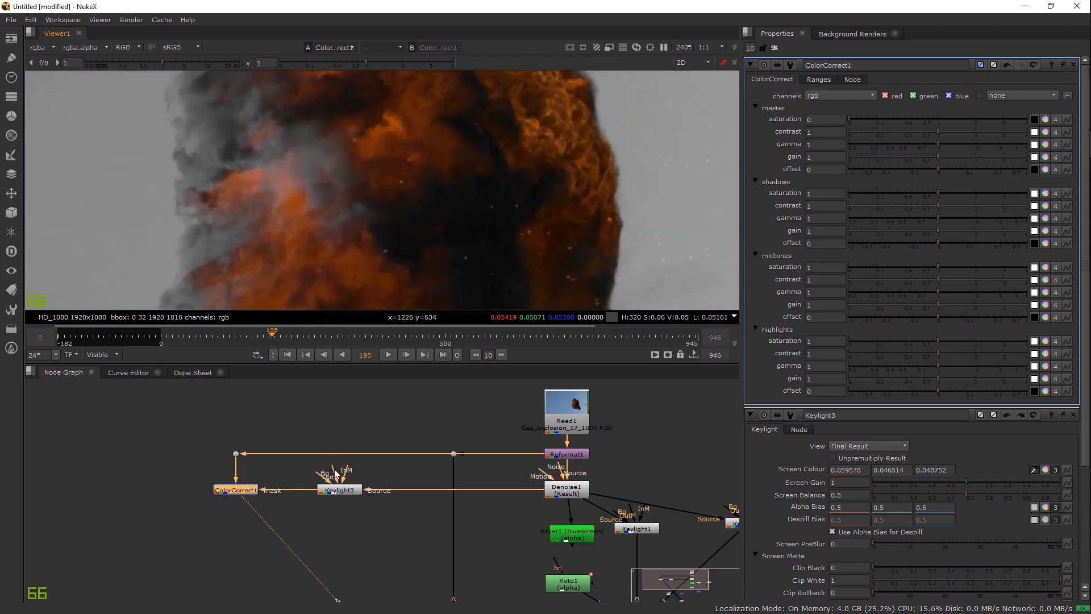
Step: Recheck Keylight3's alpha against ColorCorrect1's output, then move ColorCorrect1 lower in the graph
click(338, 491)
key(1)
key(a)
scroll(426, 225, down, 3)
key(a)
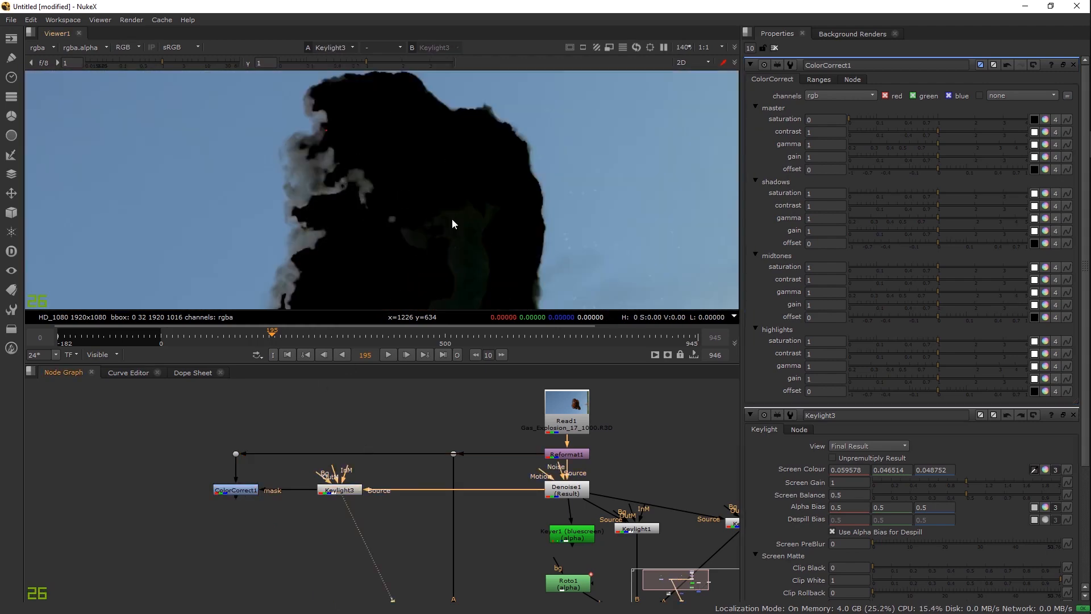
drag(452, 218, 451, 188)
key(a)
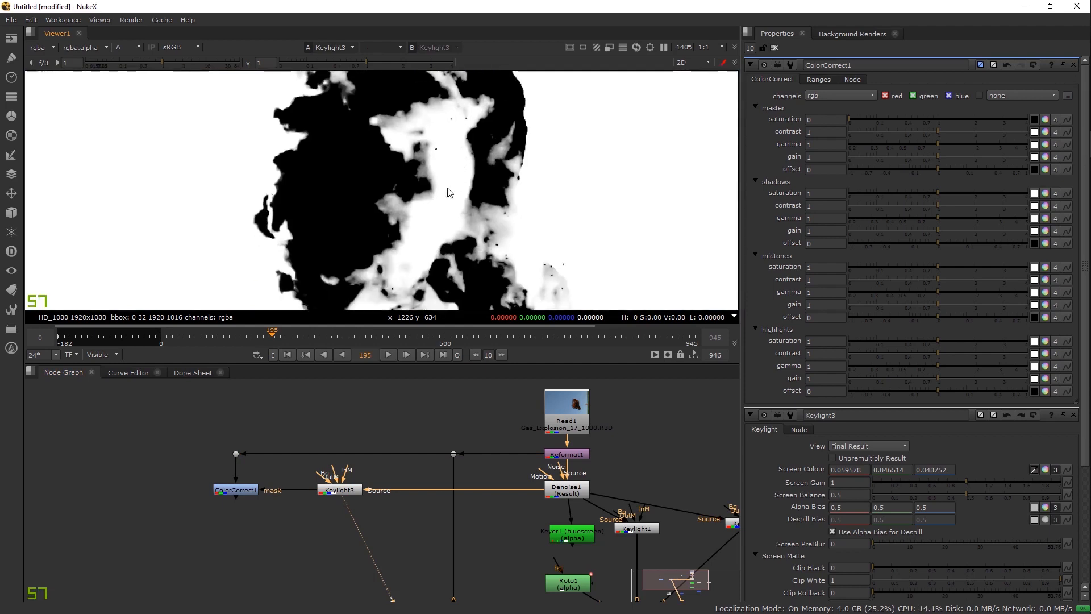
click(255, 490)
key(1)
key(a)
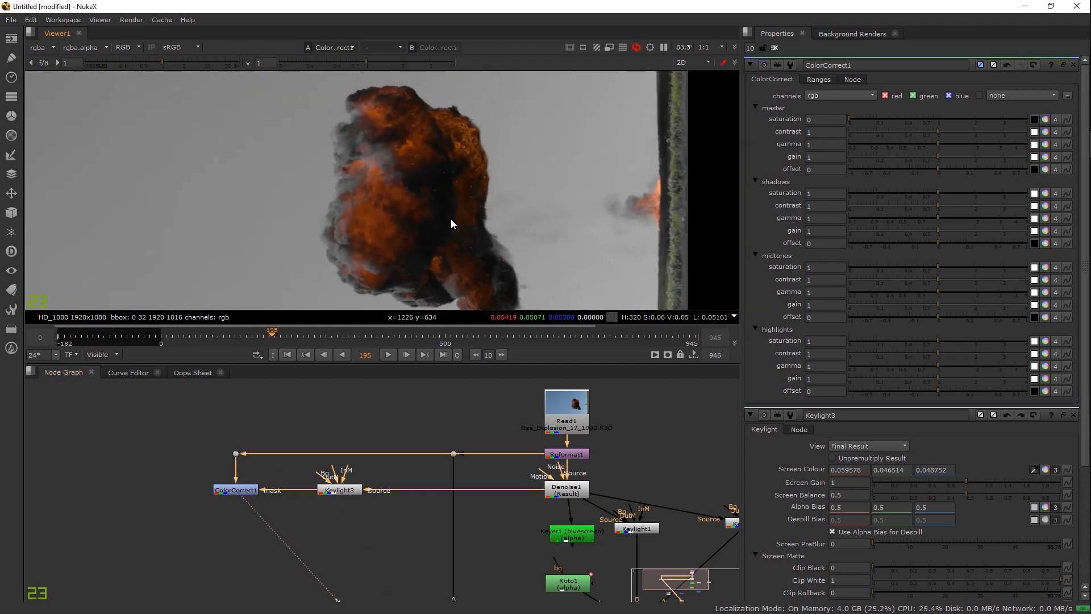
scroll(452, 210, up, 2)
scroll(442, 205, up, 7)
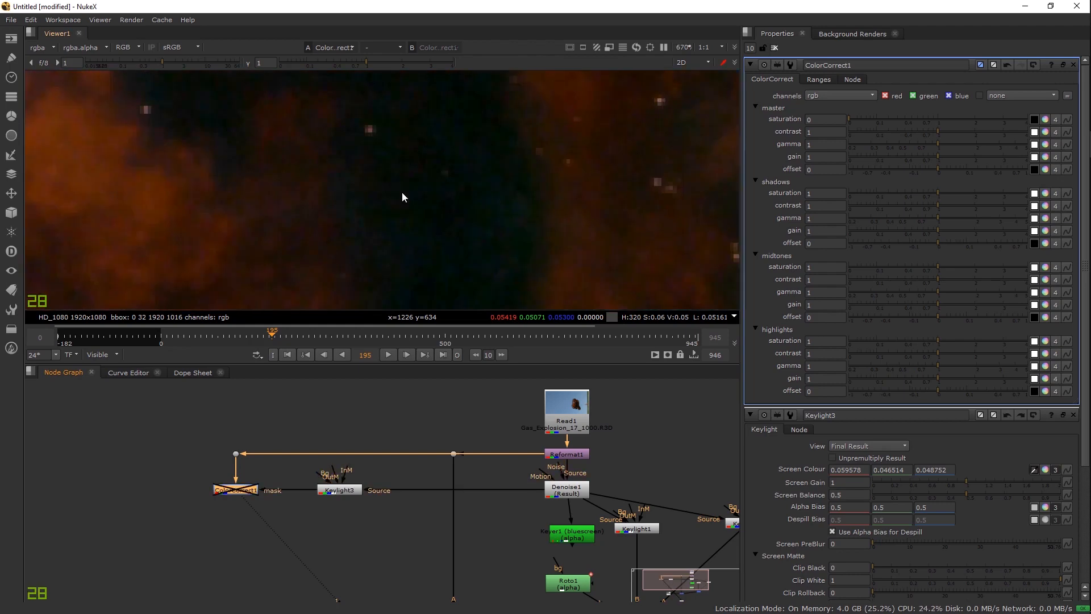
scroll(394, 188, down, 10)
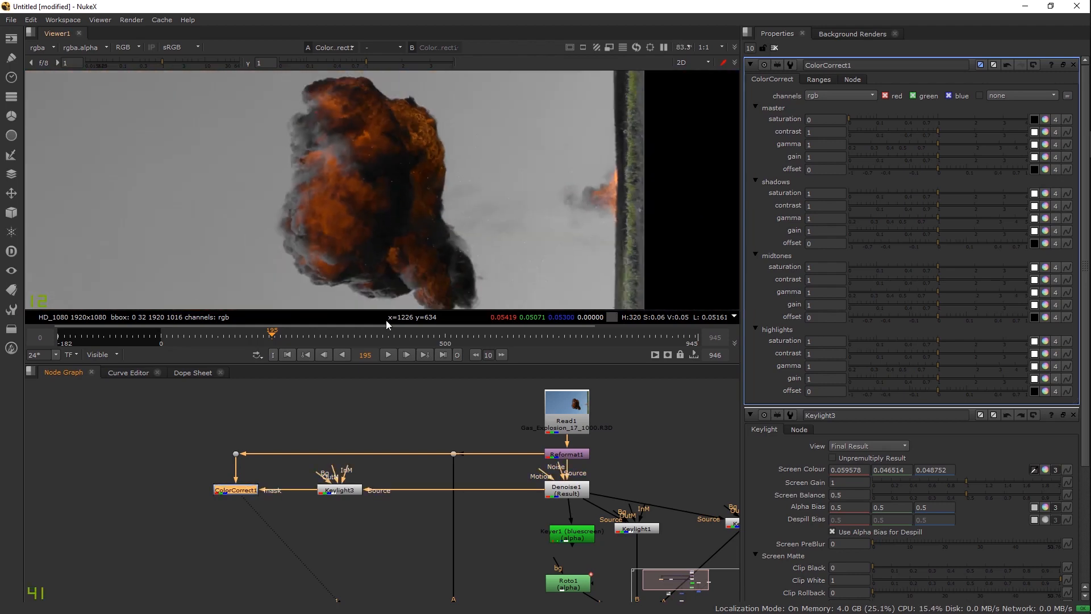
drag(241, 495, 238, 519)
Step: Create a Keyer2 node fed from Denoise1 through a new Dot that also feeds Keylight3's Source
click(162, 486)
key(Tab)
text(keyer)
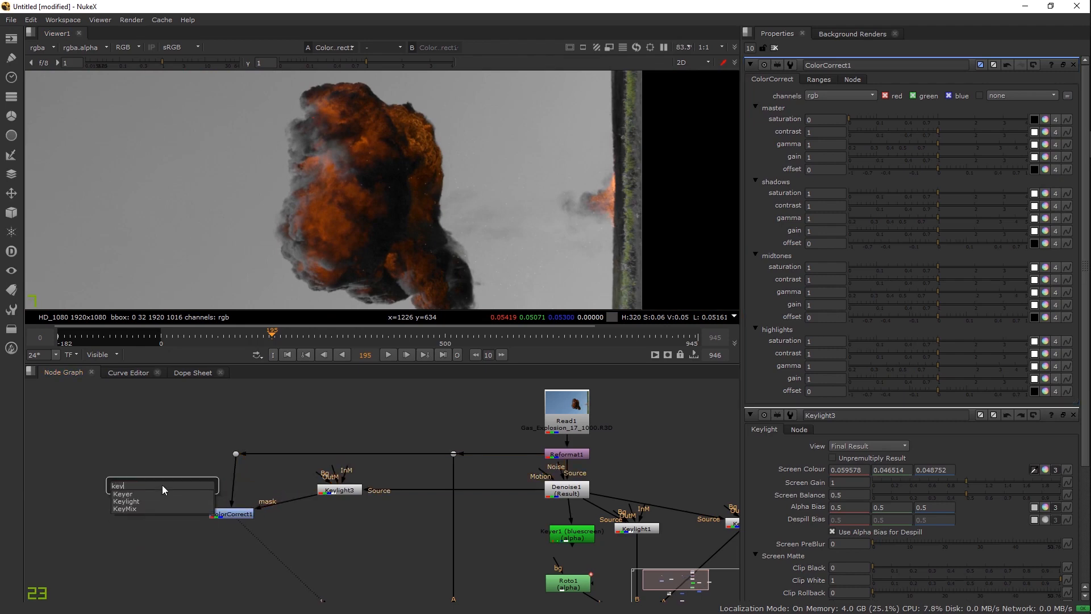
key(Return)
drag(254, 458, 566, 489)
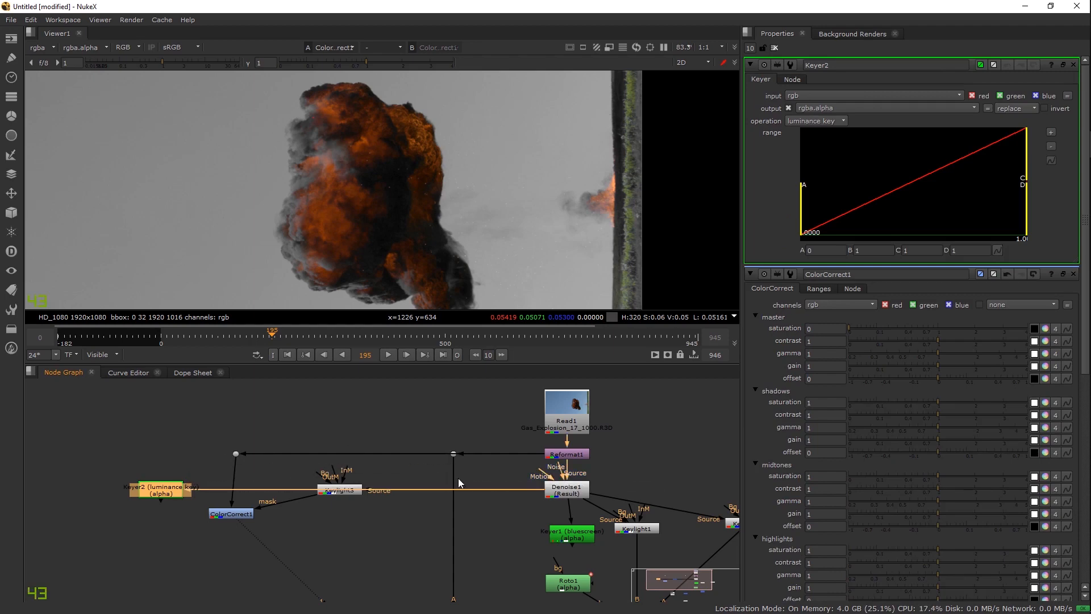
drag(171, 489, 387, 519)
drag(478, 507, 446, 497)
drag(538, 495, 426, 499)
drag(426, 499, 428, 488)
Step: Set Keyer2 to a bluescreen key and tune its range A to about 0.888, viewing the alpha
click(365, 527)
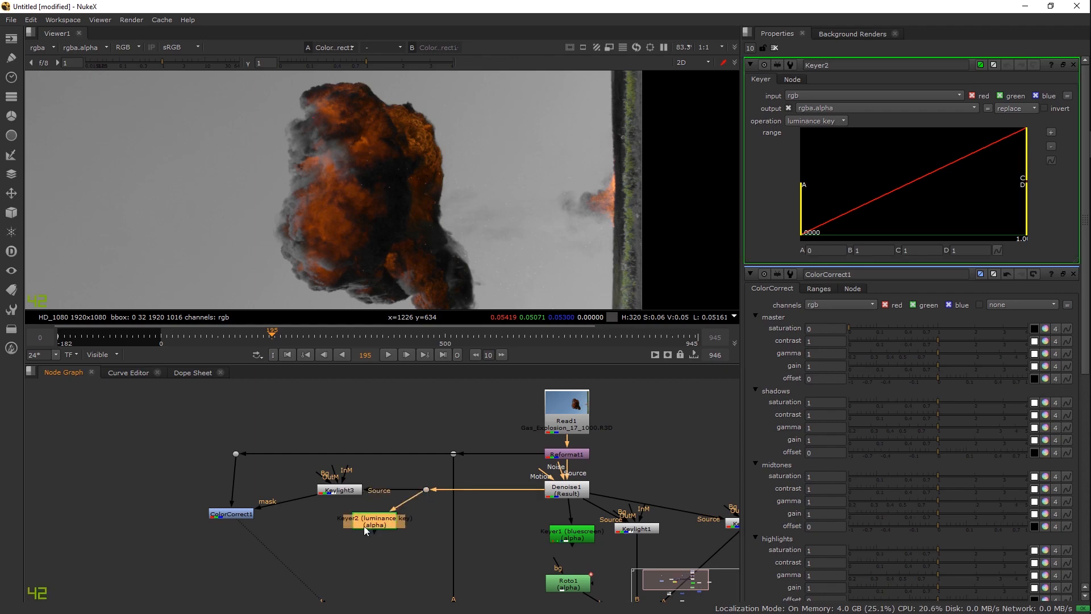
key(1)
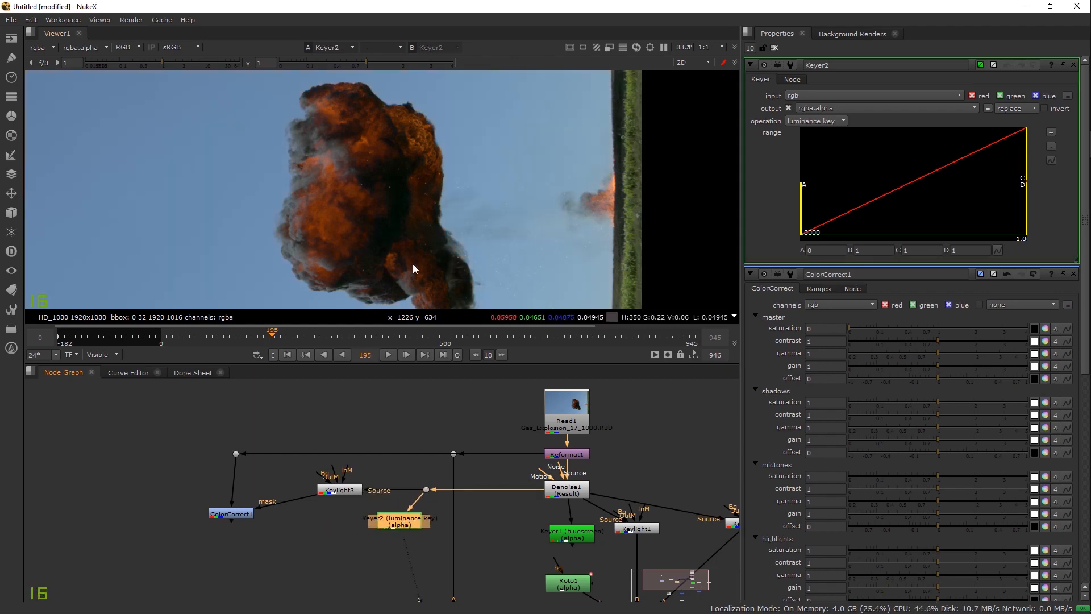
scroll(414, 263, down, 2)
click(804, 122)
click(814, 110)
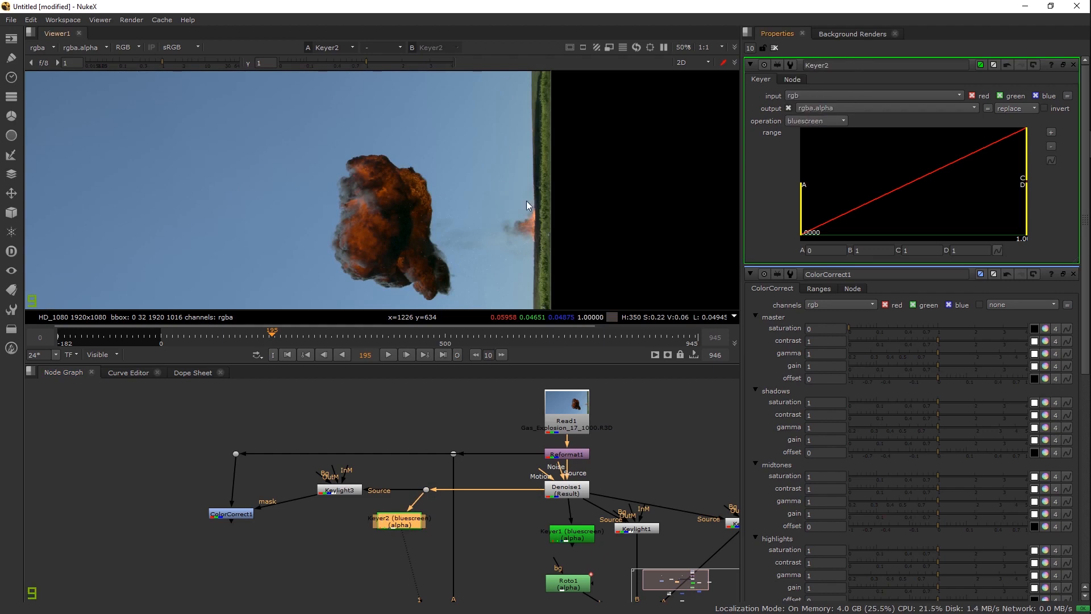
drag(891, 204, 1000, 164)
key(a)
drag(960, 203, 909, 202)
drag(997, 148, 1030, 155)
drag(942, 205, 1016, 204)
Step: Invert Keyer2's matte so the explosion becomes a solid black shape on white
scroll(404, 197, up, 2)
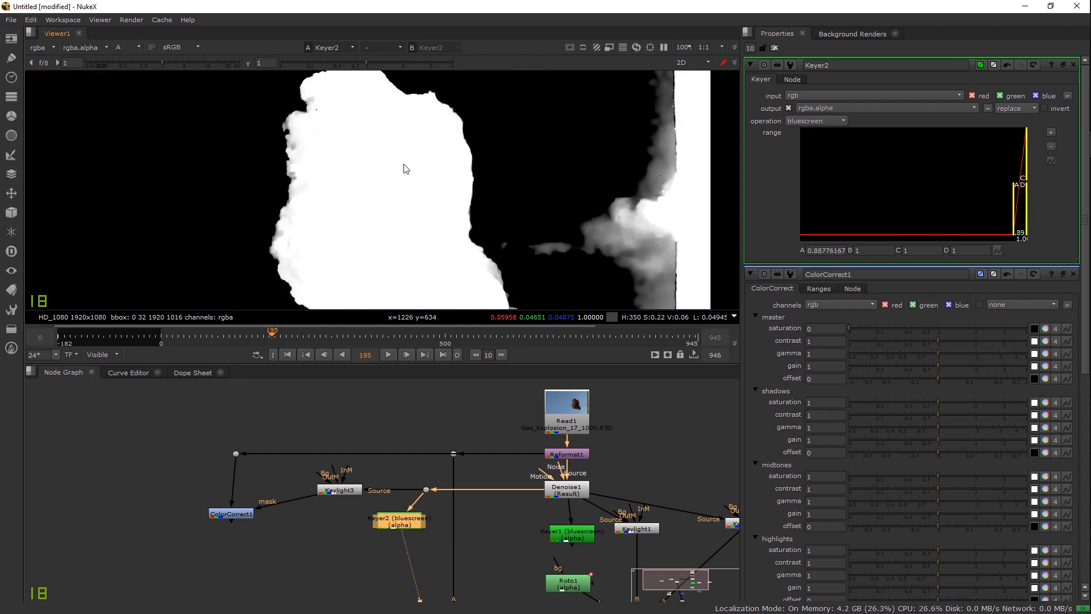
click(1044, 108)
drag(422, 201, 427, 173)
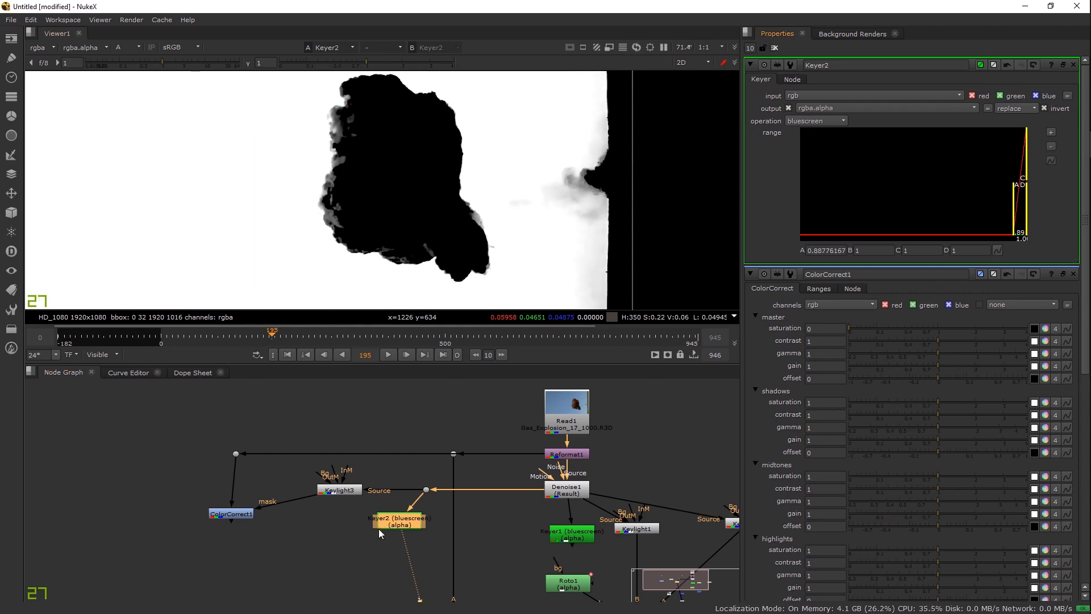
key(Tab)
Step: Add an Erode (blur) node after Keyer2 with size -12 and blur 0.465
text(ero)
key(Down)
key(Down)
key(Down)
key(Return)
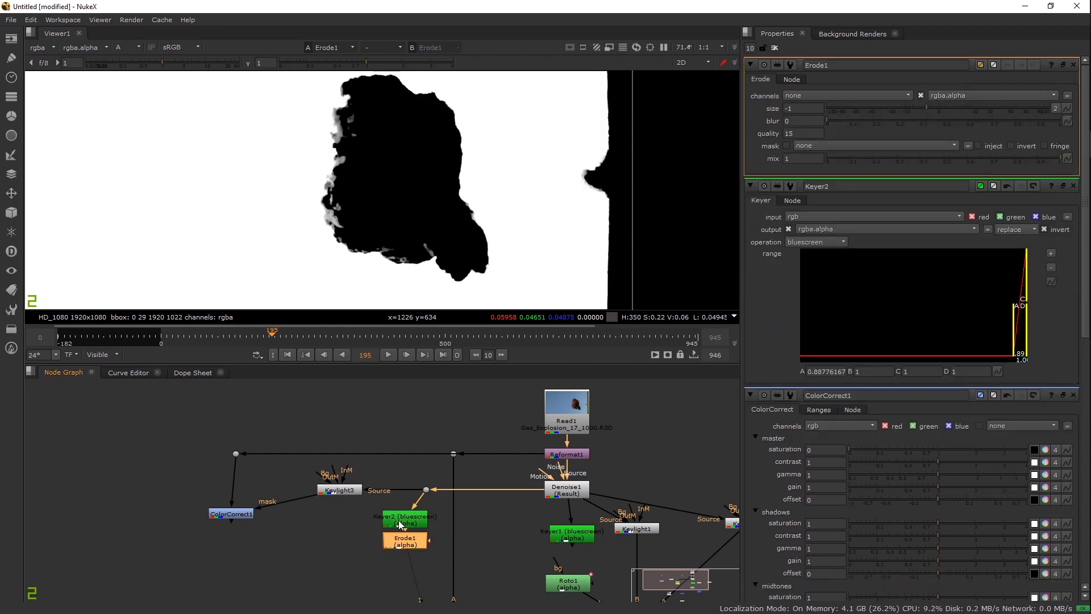
drag(935, 109, 906, 102)
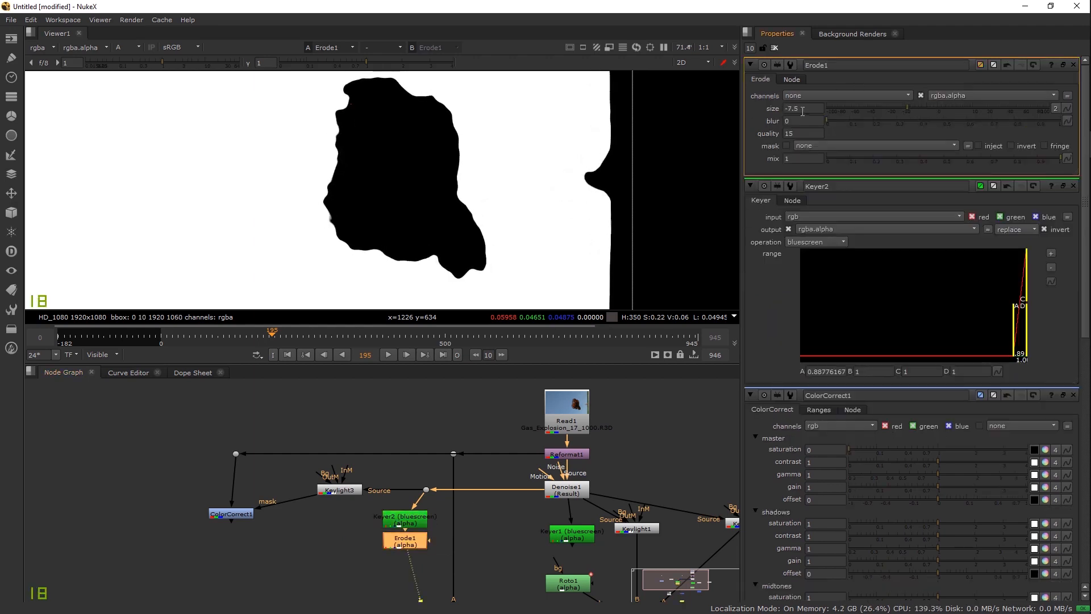
drag(834, 121, 937, 127)
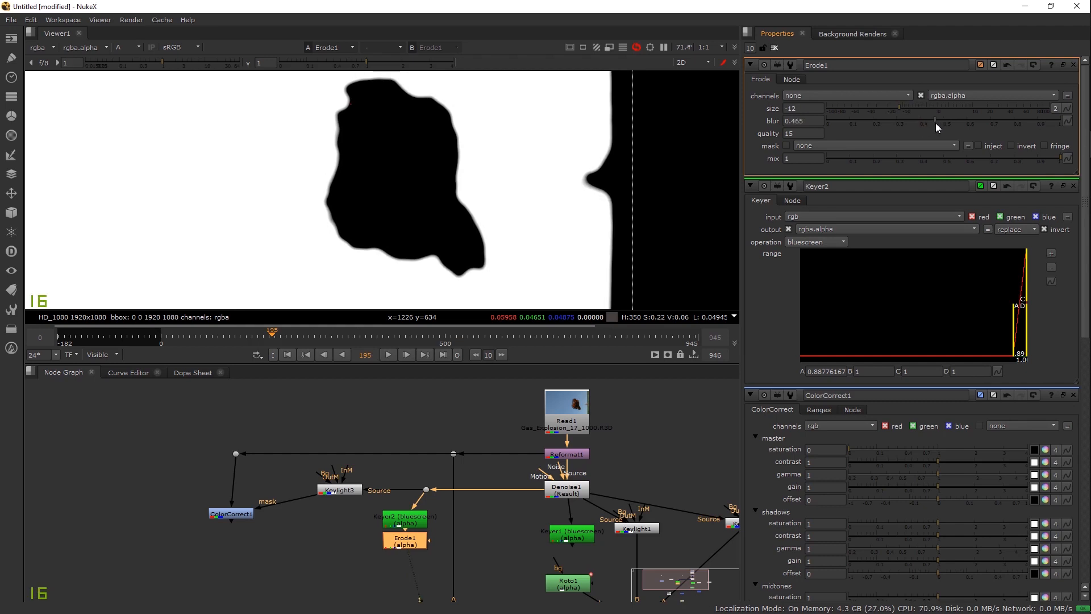
Step: Compare the Keylight3 matte with the eroded Erode1 matte in the viewer
click(344, 568)
click(353, 491)
key(1)
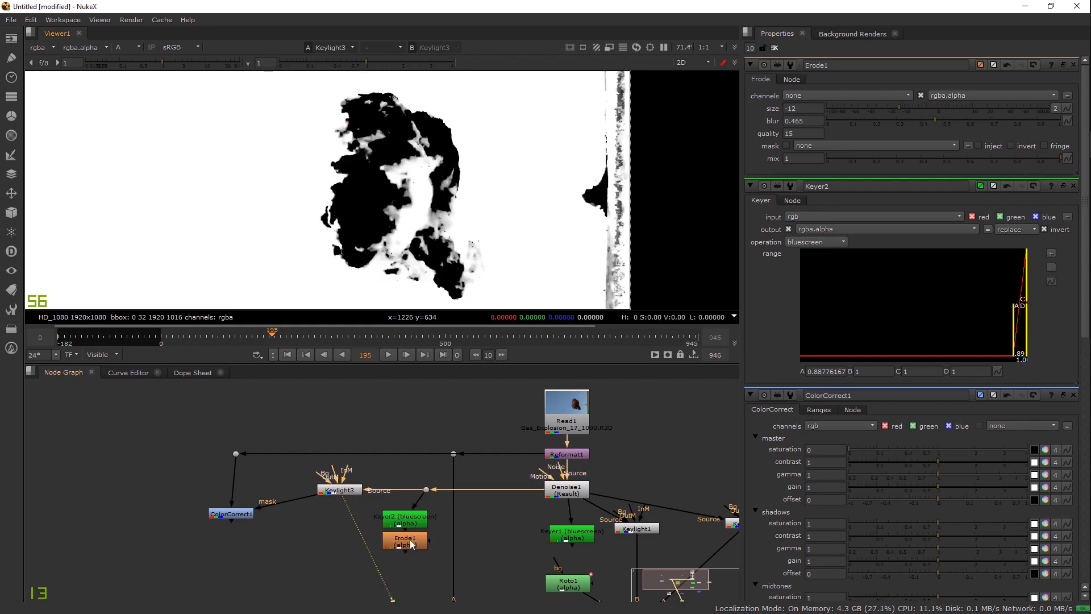
scroll(401, 185, up, 4)
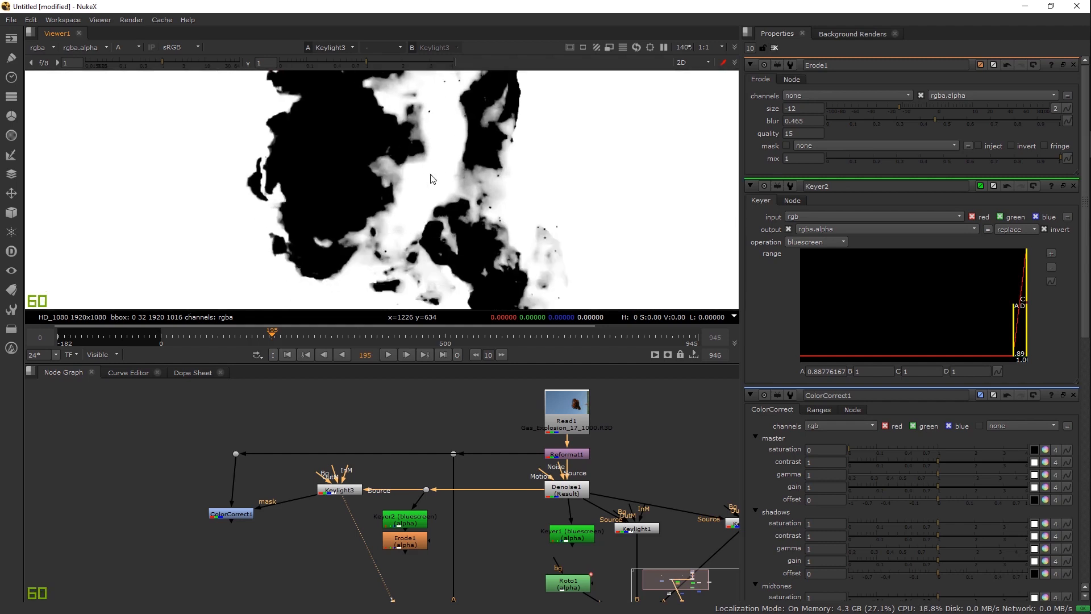
click(404, 541)
key(1)
scroll(412, 190, down, 7)
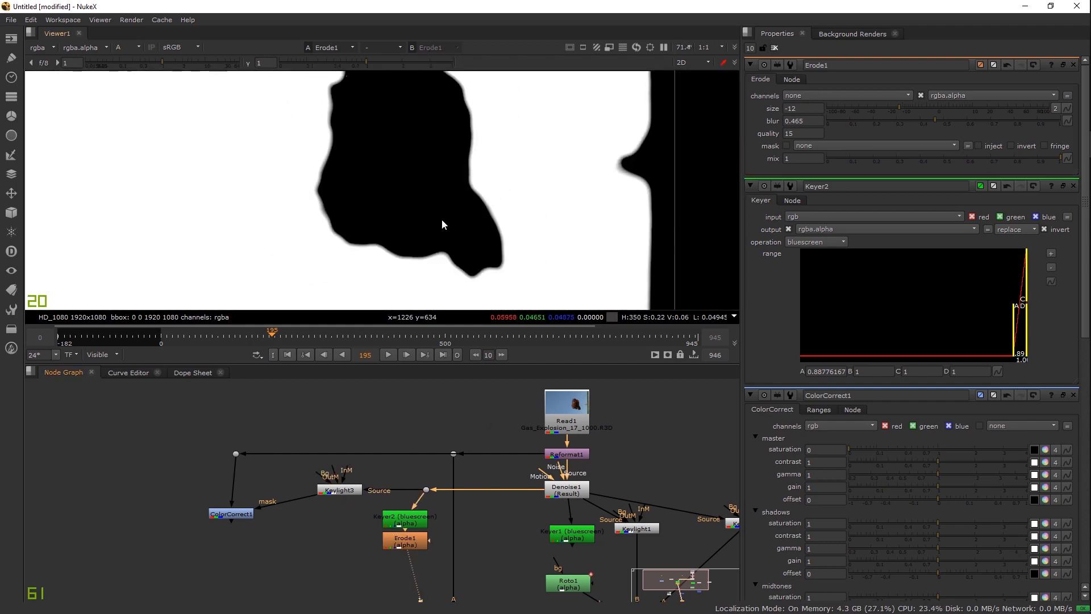
click(337, 523)
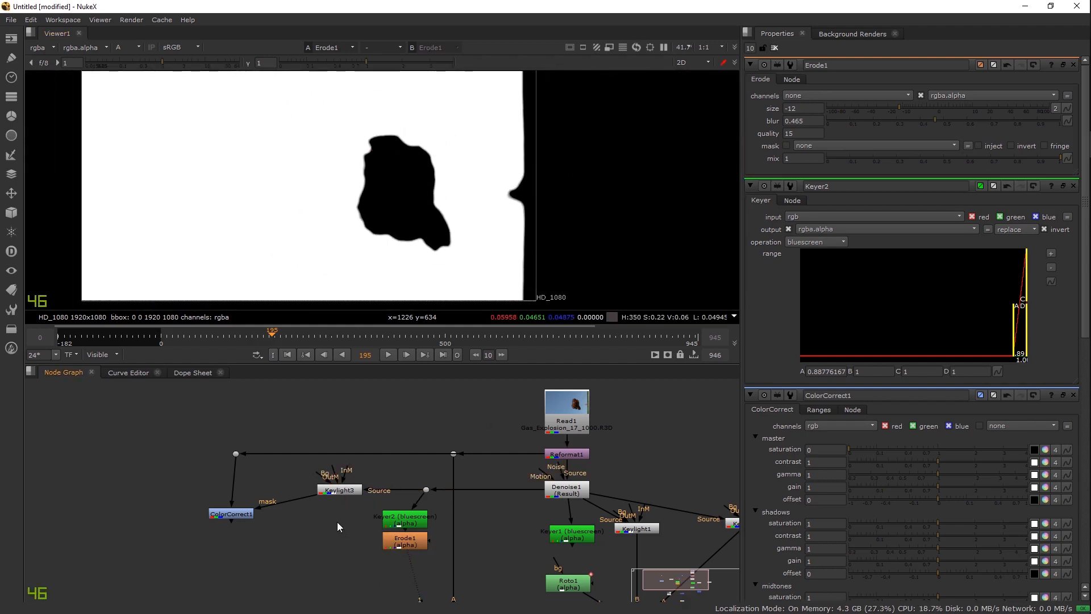
Step: Add a Merge2 node joining Erode1 and Keylight3, set to multiply
key(m)
drag(399, 546, 399, 545)
drag(320, 566, 342, 542)
key(1)
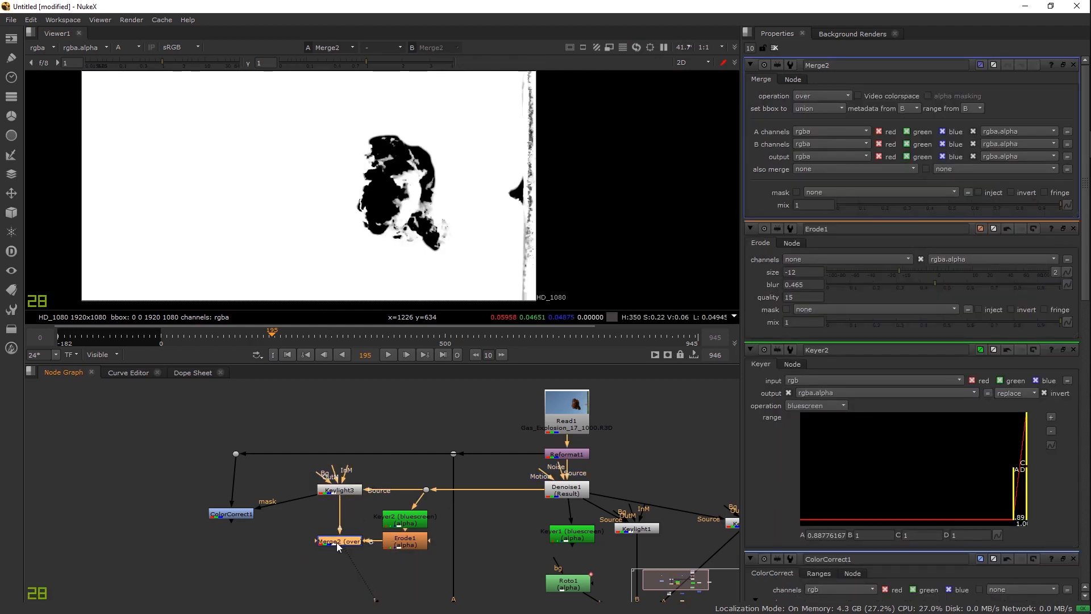
click(842, 95)
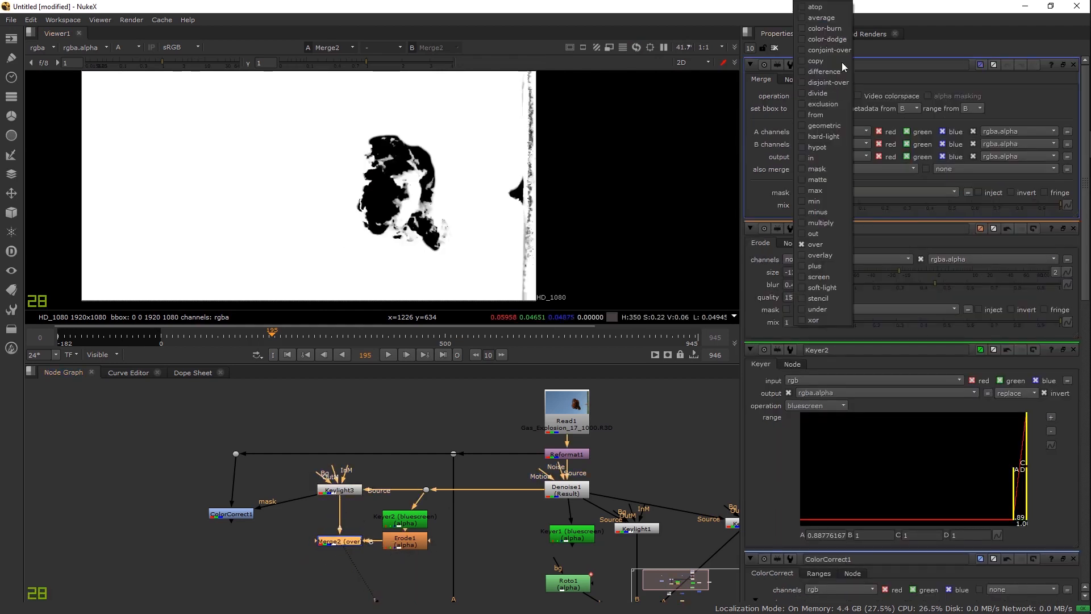
click(834, 9)
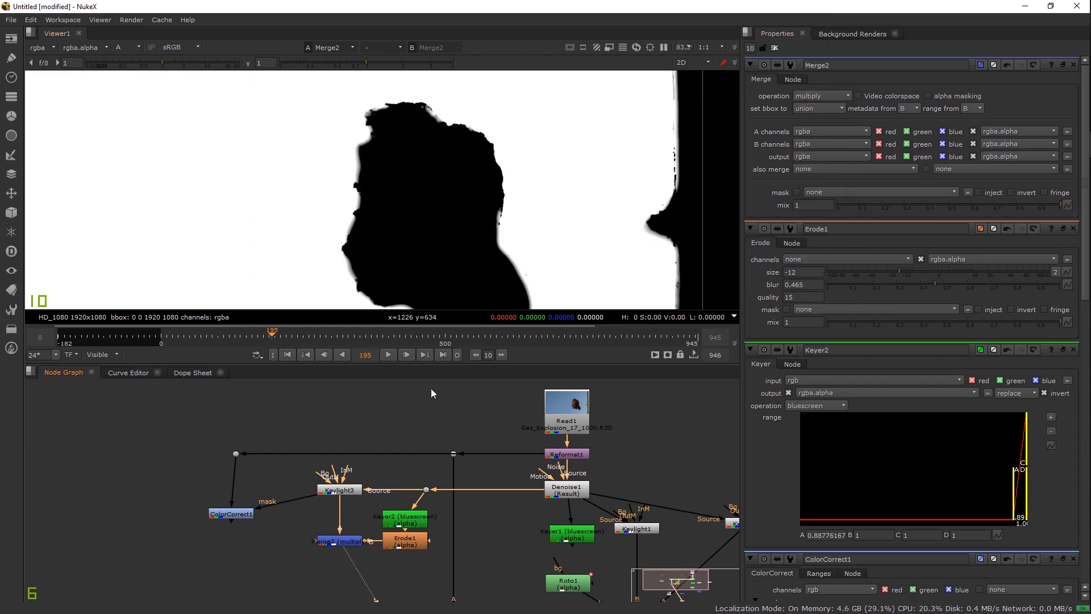
click(339, 539)
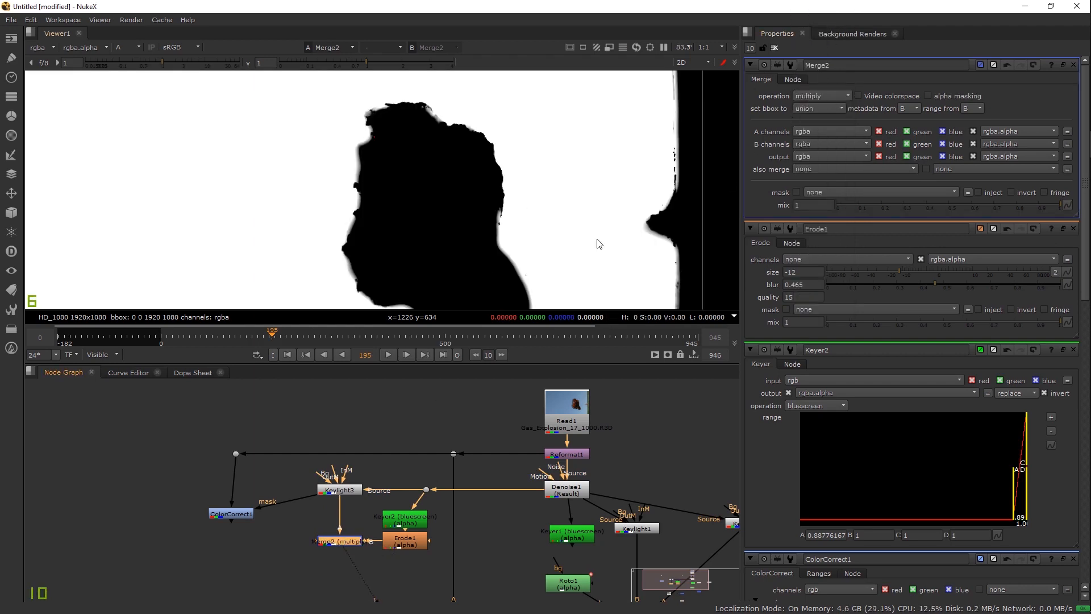
Step: Push Erode1's size to -33 and compare the Keylight3, Erode1 and Merge2 mattes
click(413, 541)
mouse_move(873, 109)
mouse_down()
mouse_move(858, 107)
mouse_move(887, 111)
mouse_move(874, 111)
mouse_up()
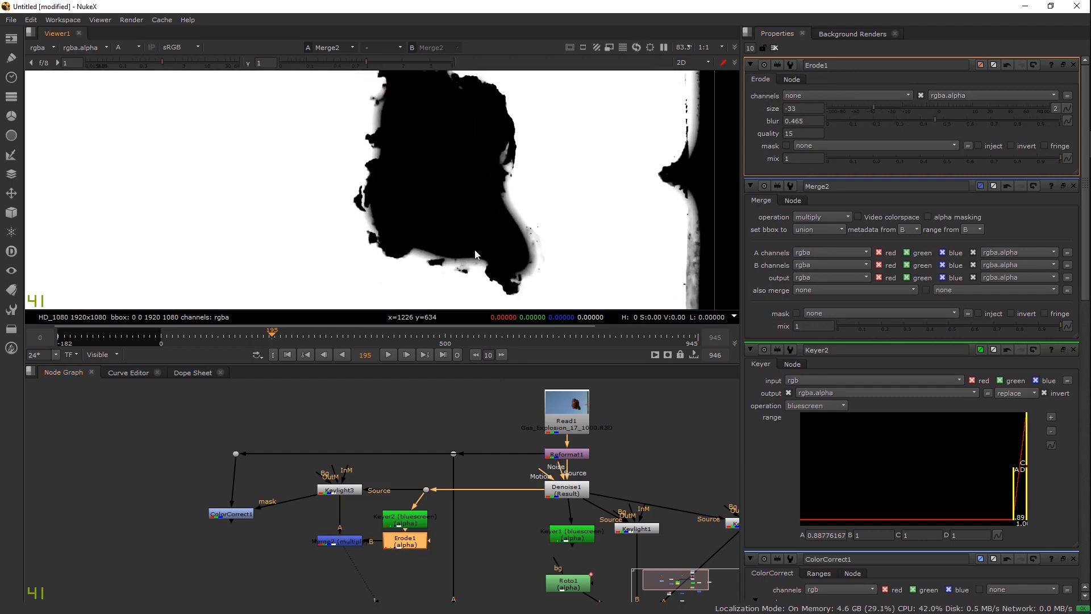
click(348, 491)
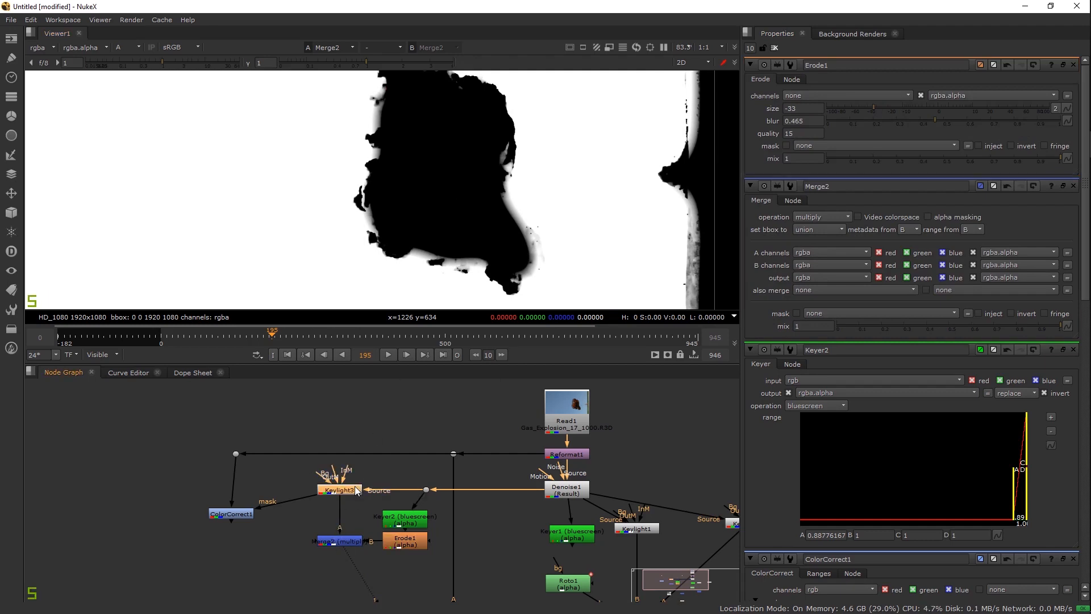
key(1)
click(399, 547)
key(1)
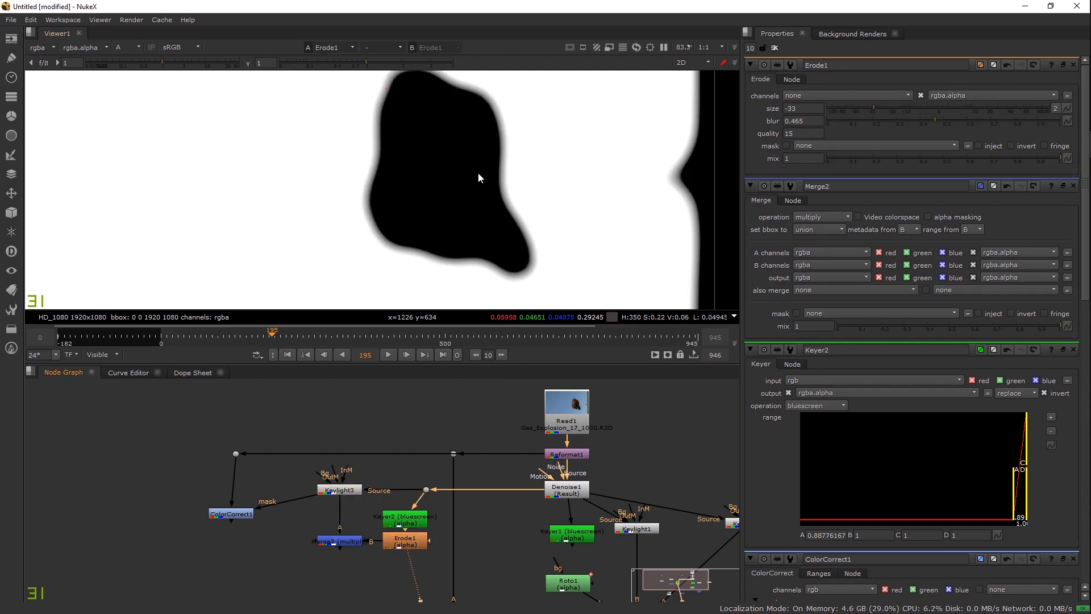
click(340, 539)
key(1)
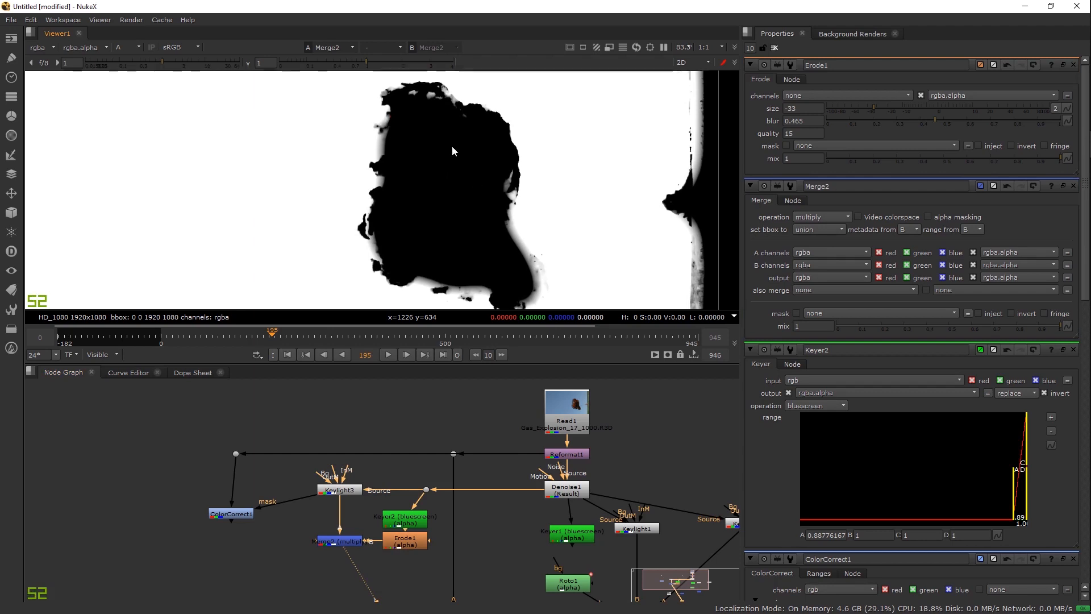
click(240, 515)
Step: View ColorCorrect1's colour output and toggle it to compare the desaturation
key(1)
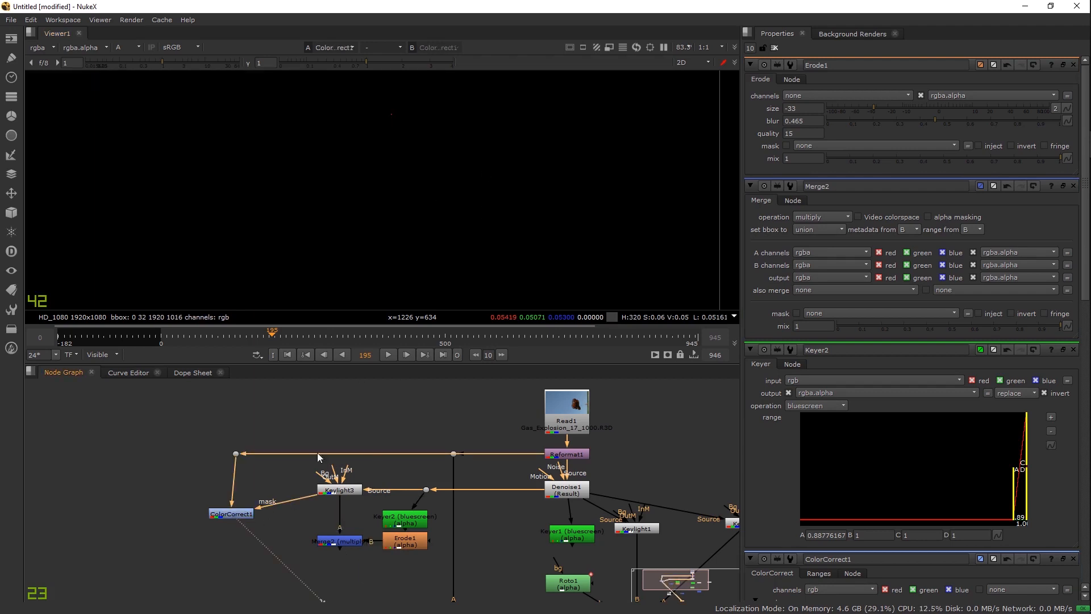
key(a)
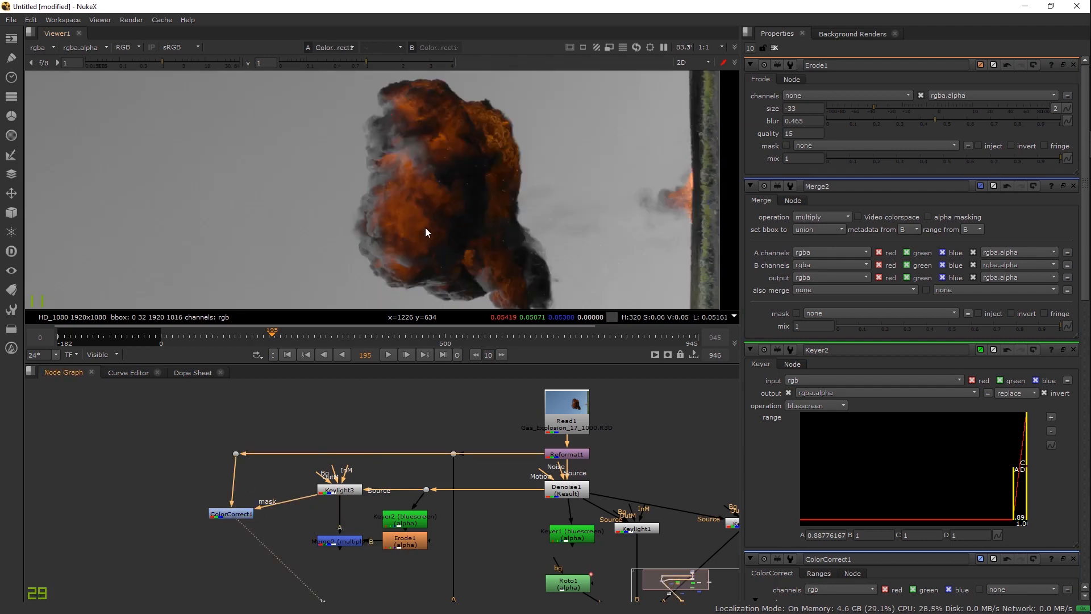
double_click(248, 517)
key(d)
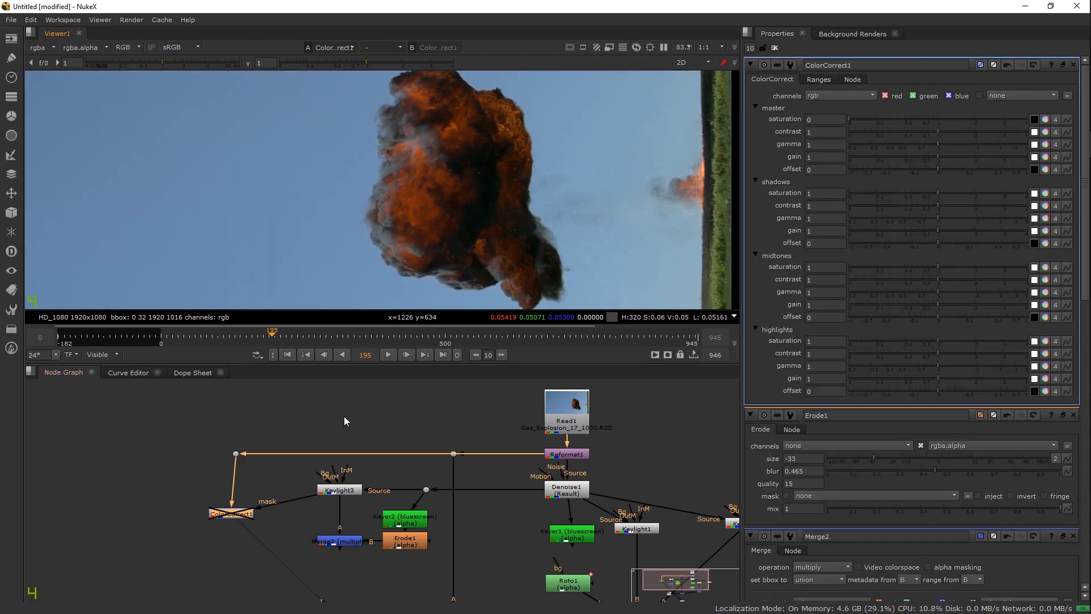
key(d)
scroll(364, 273, down, 3)
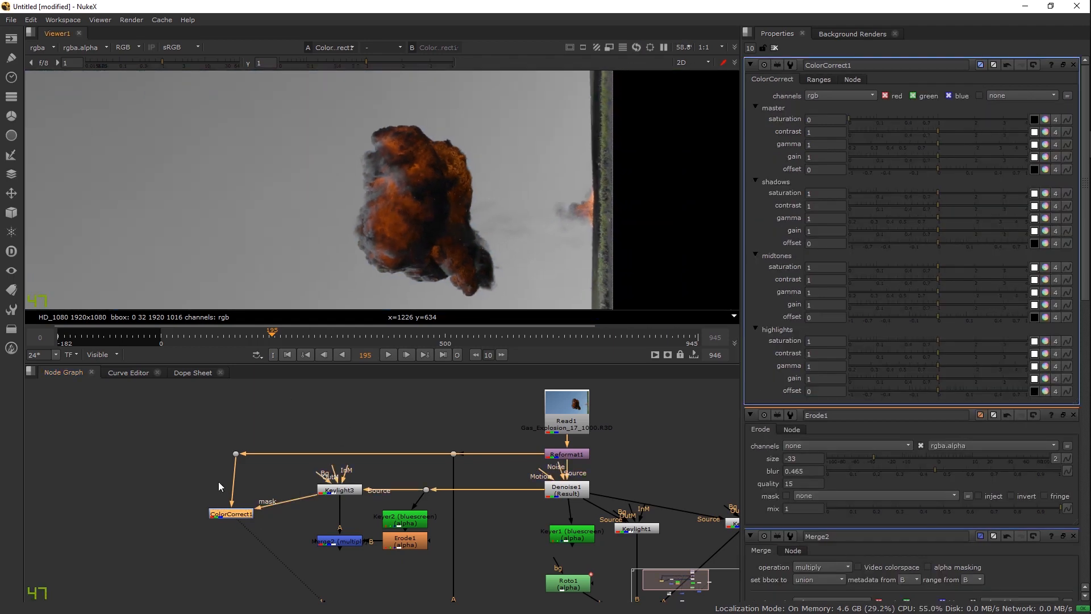
scroll(438, 223, up, 4)
Step: Mask ColorCorrect1 with the Merge2 matte, verify by toggling, and add a Grade1 node below
drag(307, 503, 352, 521)
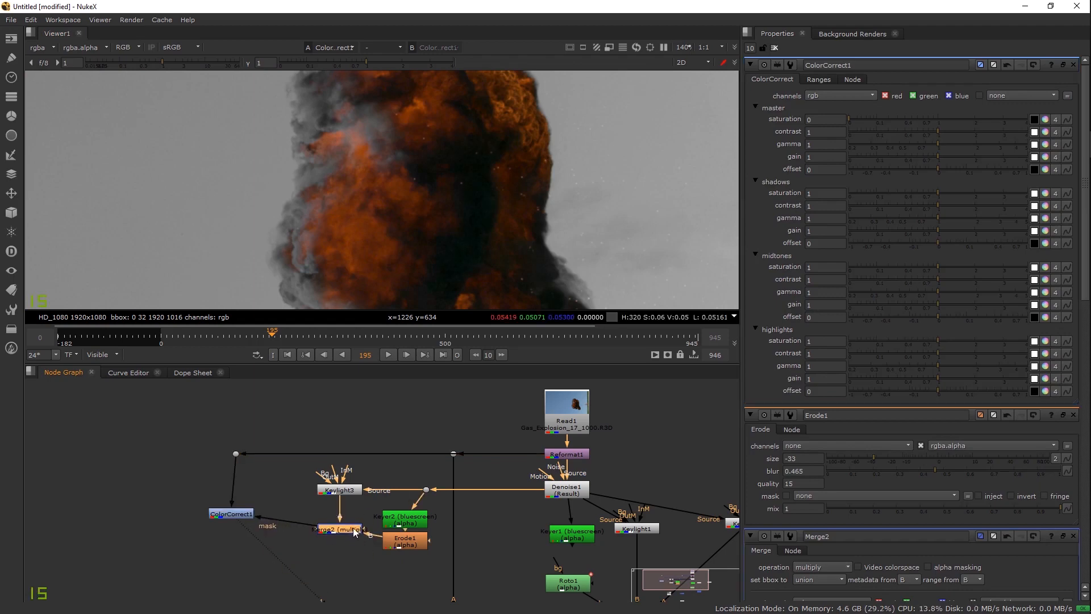
click(250, 515)
key(d)
key(d)
scroll(466, 249, up, 4)
key(d)
scroll(475, 225, up, 5)
key(d)
key(d)
key(d)
key(d)
key(d)
key(d)
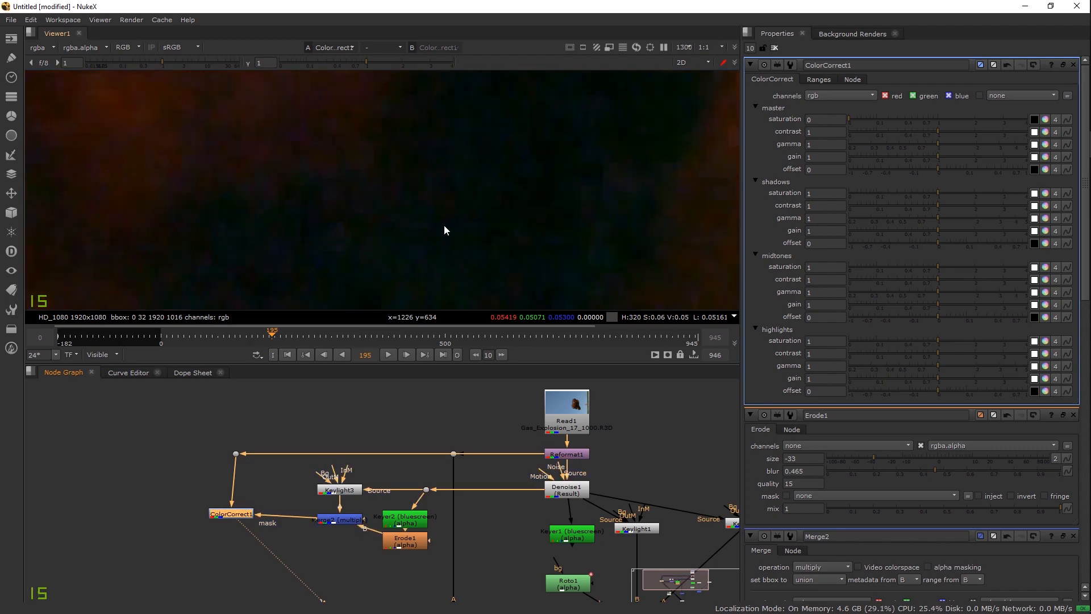
scroll(445, 227, down, 8)
key(d)
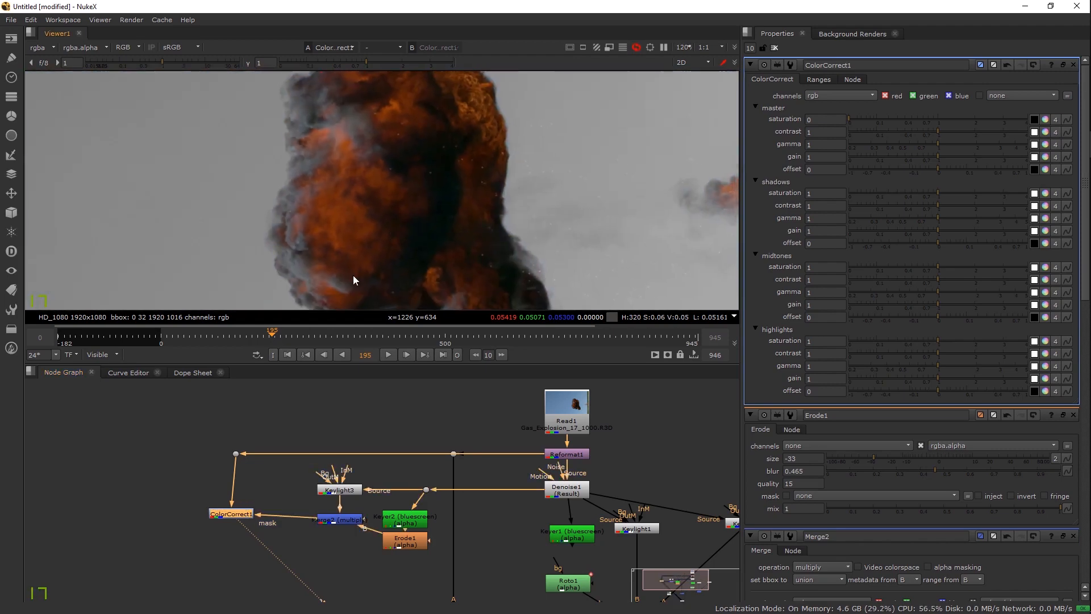
key(g)
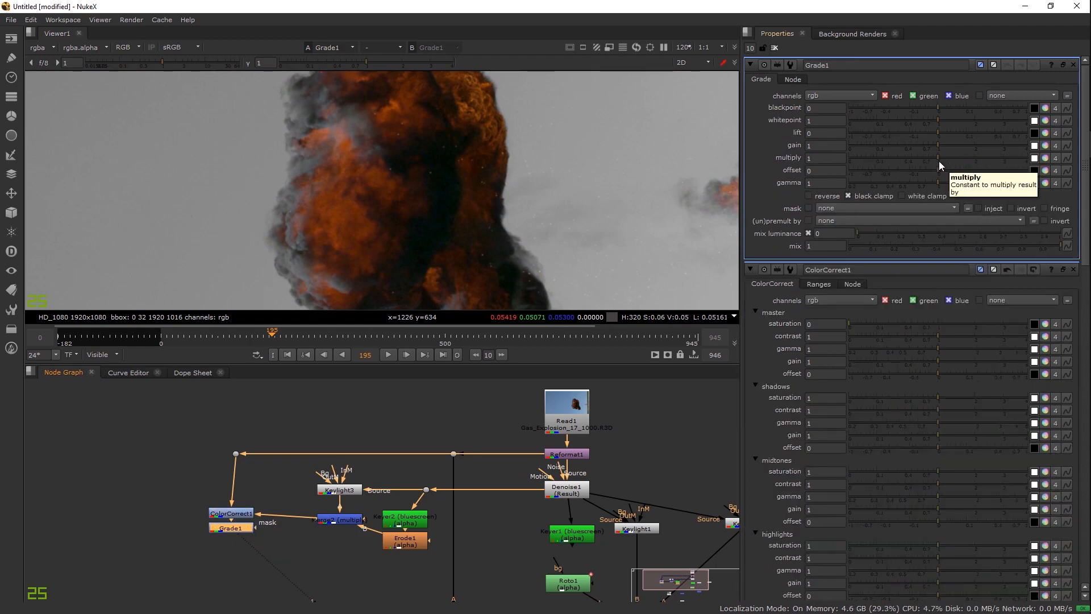
Step: Connect Grade1's mask input to the Merge2 matte, undoing a test gain change first
drag(937, 144, 973, 143)
key(ctrl+z)
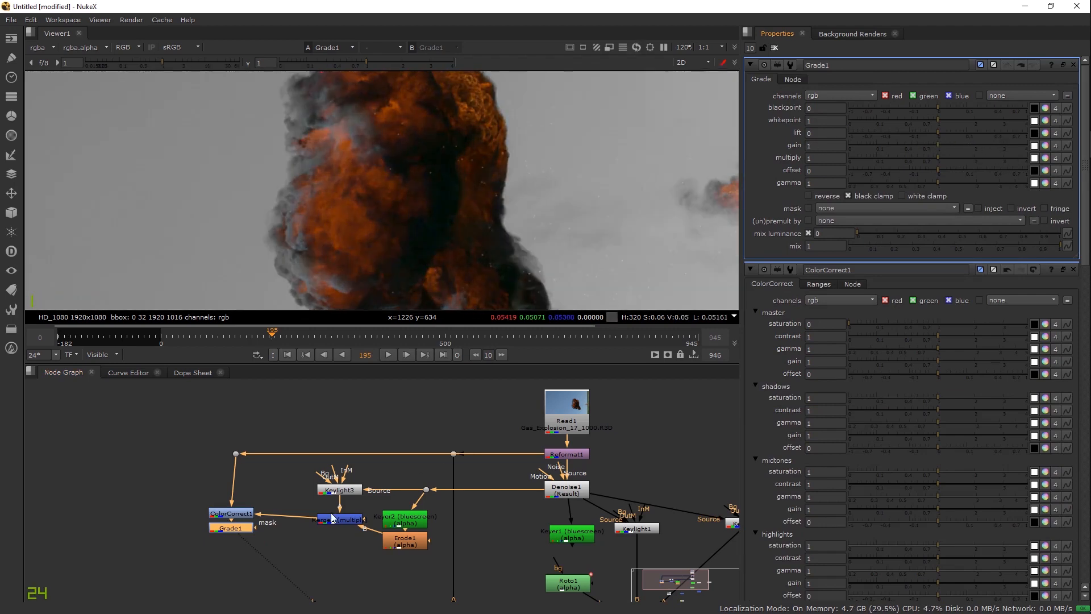
drag(239, 528, 339, 520)
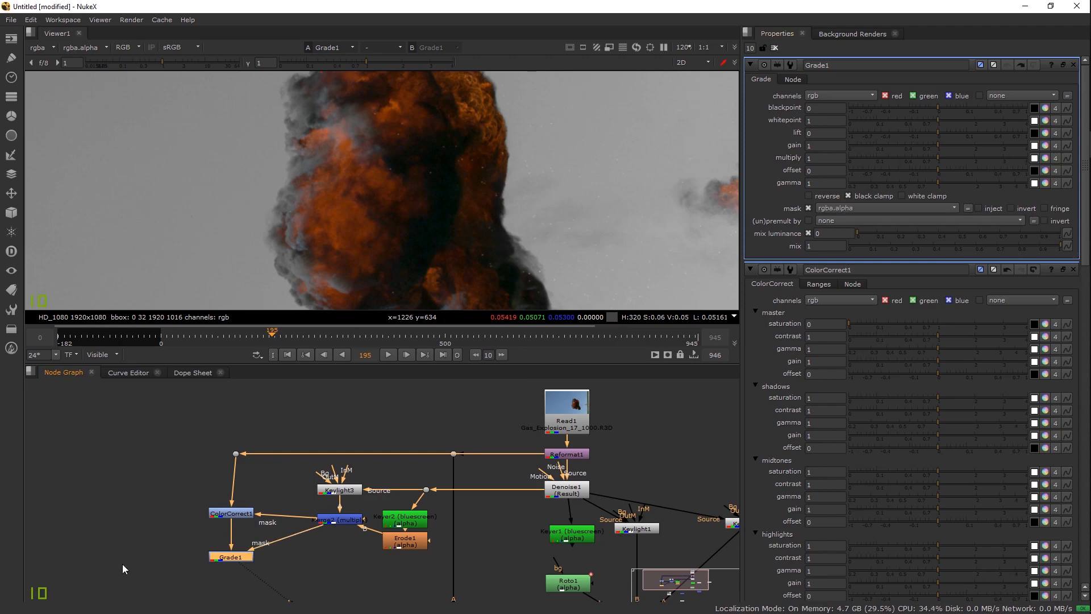
Step: Lower Grade1's blue gain to 0.54, warming the grey sky to olive
click(1043, 148)
click(982, 184)
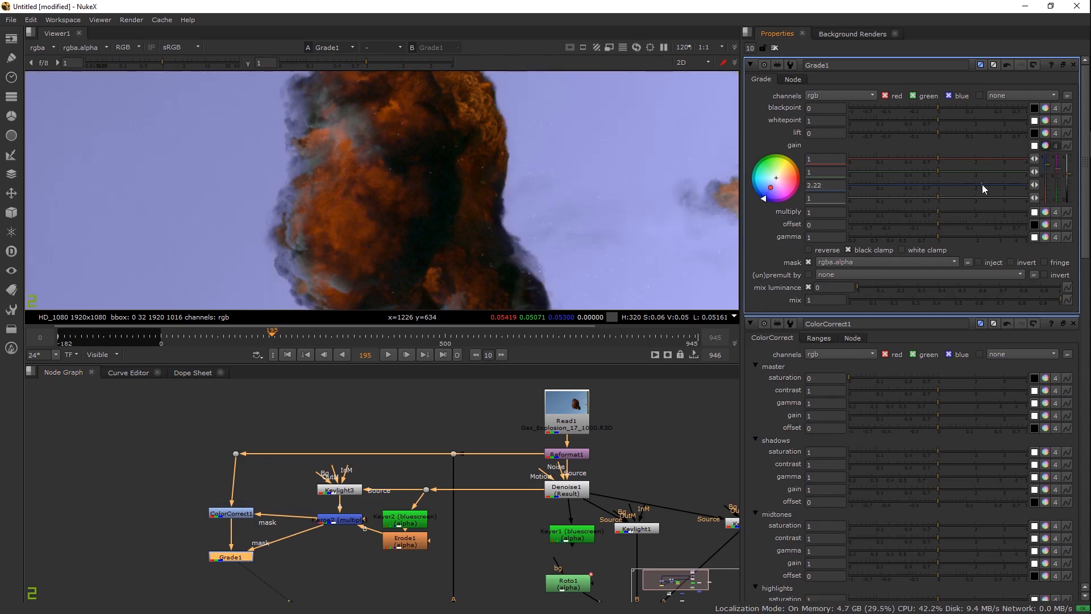
drag(996, 182, 915, 194)
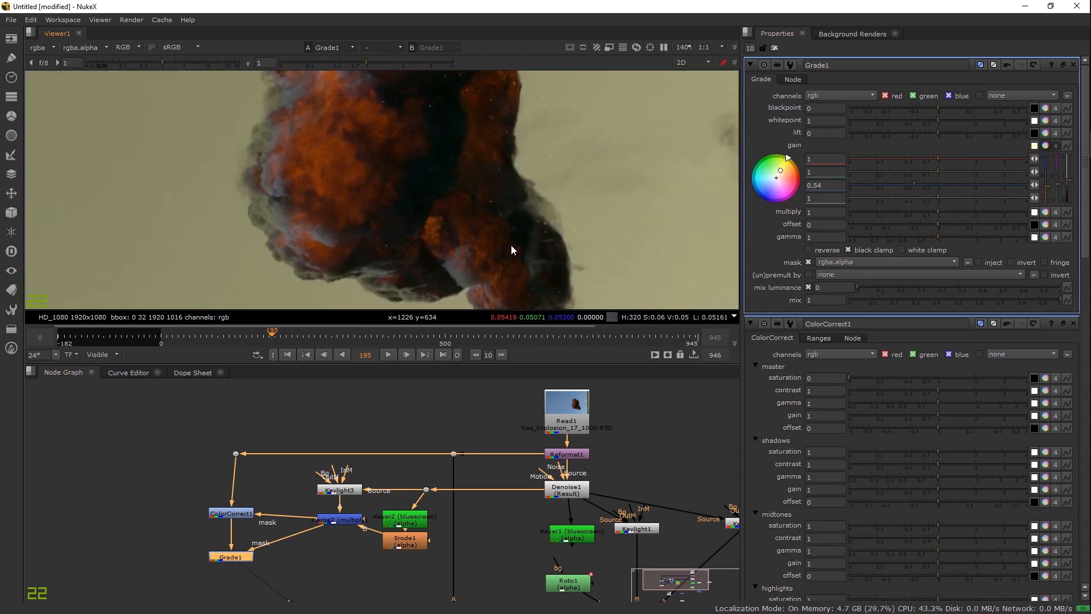
scroll(512, 257, up, 3)
drag(512, 257, 520, 334)
drag(437, 170, 410, 287)
drag(435, 103, 431, 201)
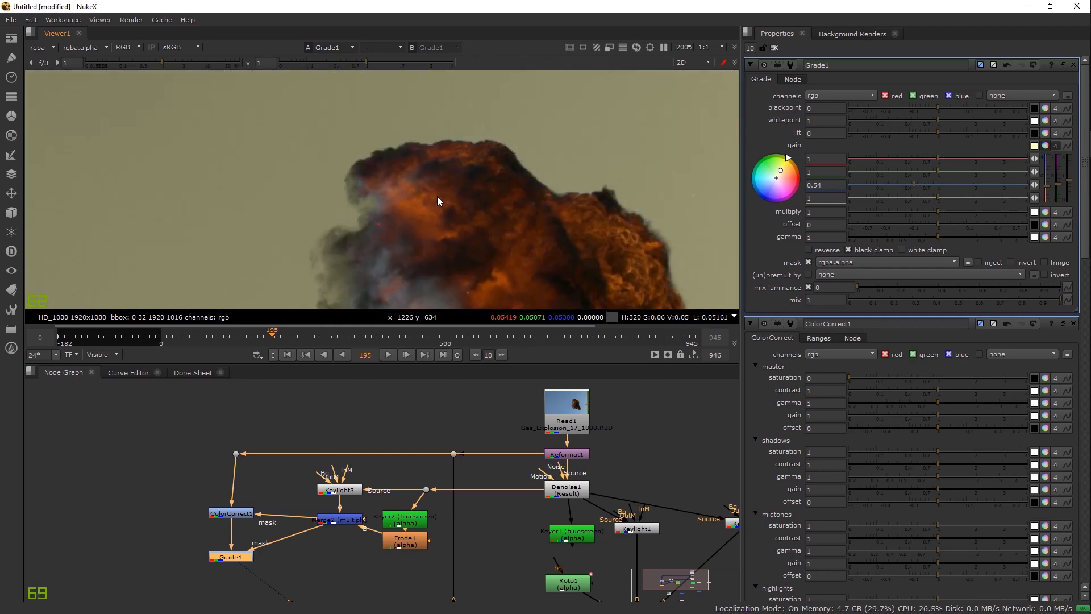
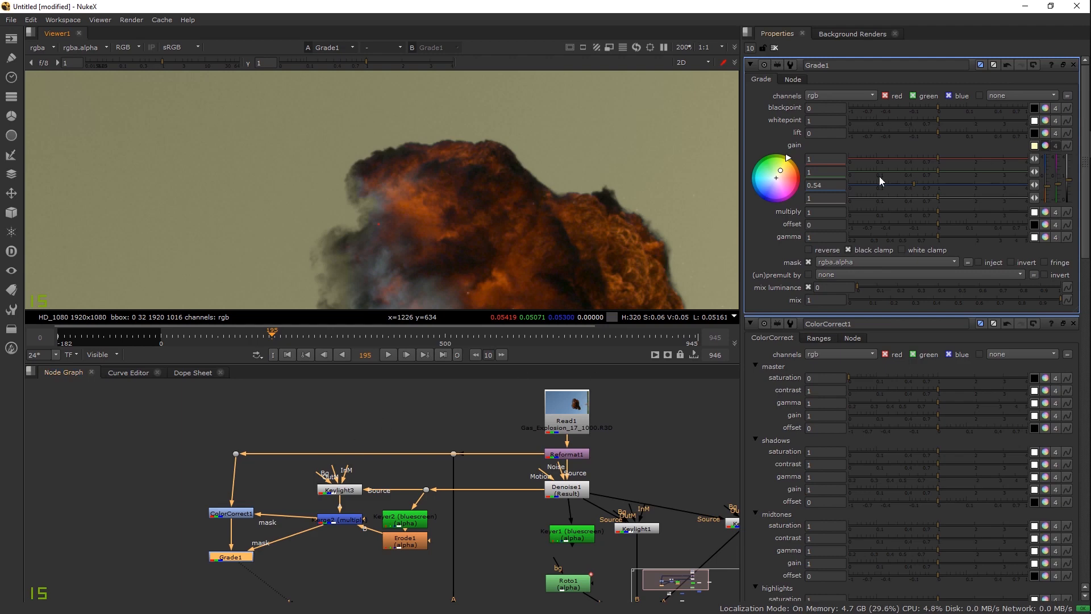
Step: Push Grade1's blue gain through 2.55 and 0.15, then back up to 4
drag(917, 182, 1000, 185)
scroll(435, 208, down, 4)
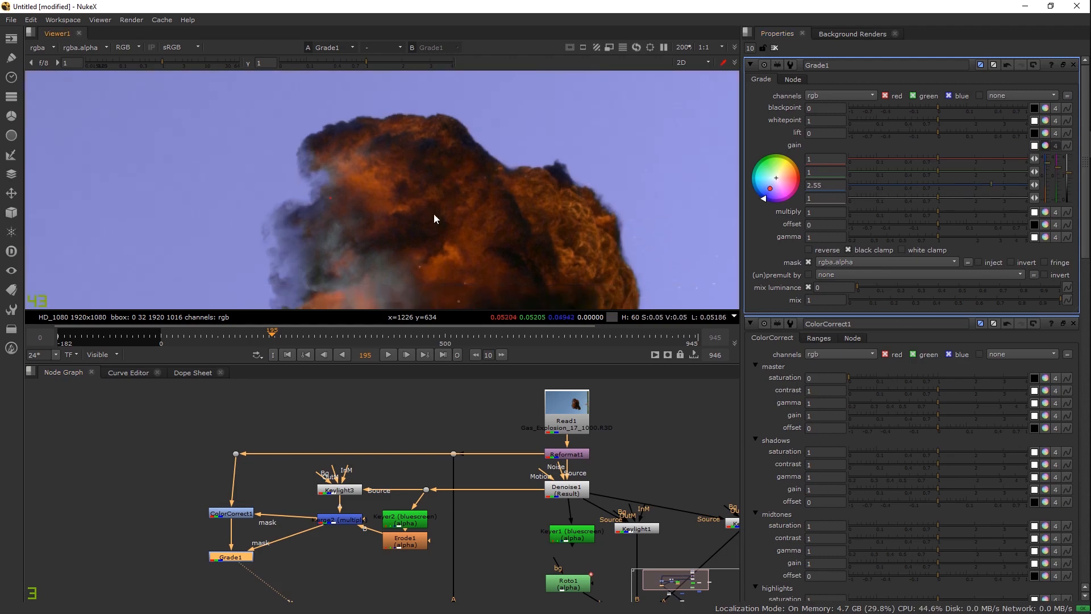
drag(967, 183, 884, 188)
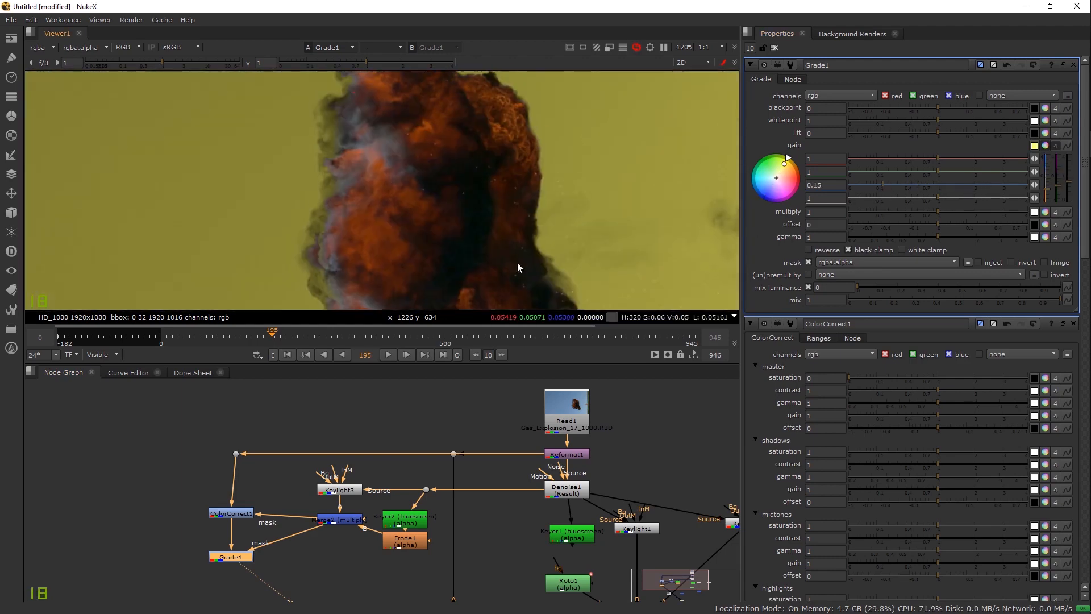
drag(897, 181, 1031, 190)
scroll(360, 224, up, 10)
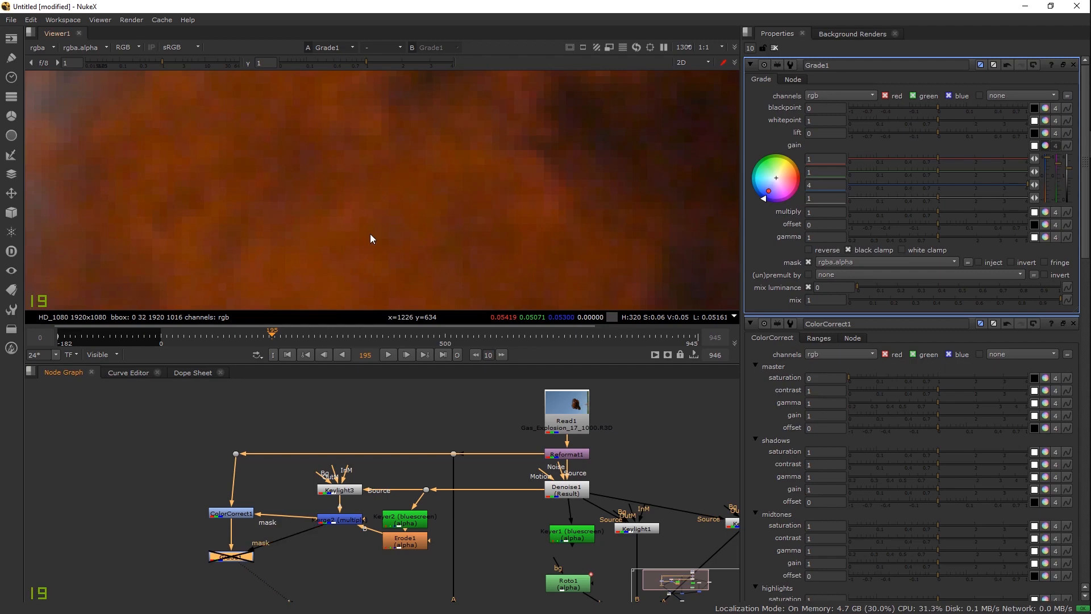
scroll(370, 233, down, 4)
Step: Toggle Grade1 off and on to compare, and shift Keylight3 up to make room
key(d)
key(d)
key(d)
key(d)
key(d)
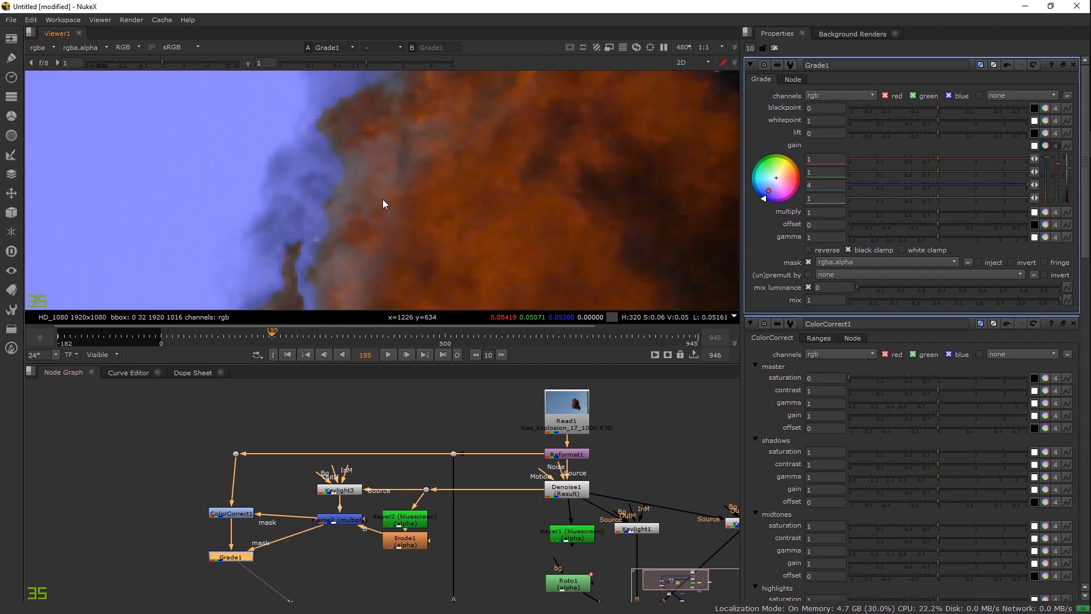
key(d)
scroll(334, 211, up, 3)
drag(351, 498, 350, 488)
key(Tab)
Step: Insert Blur1 (size 4.8) under Keylight3 and inspect the softened bottom edge of the explosion
text(blur)
key(Return)
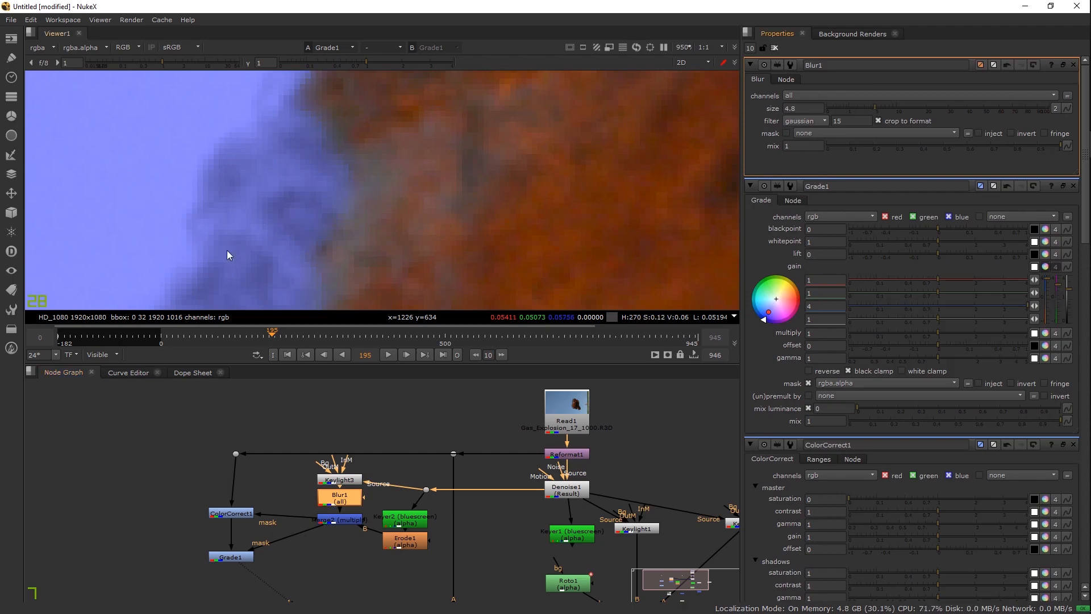
scroll(365, 203, down, 6)
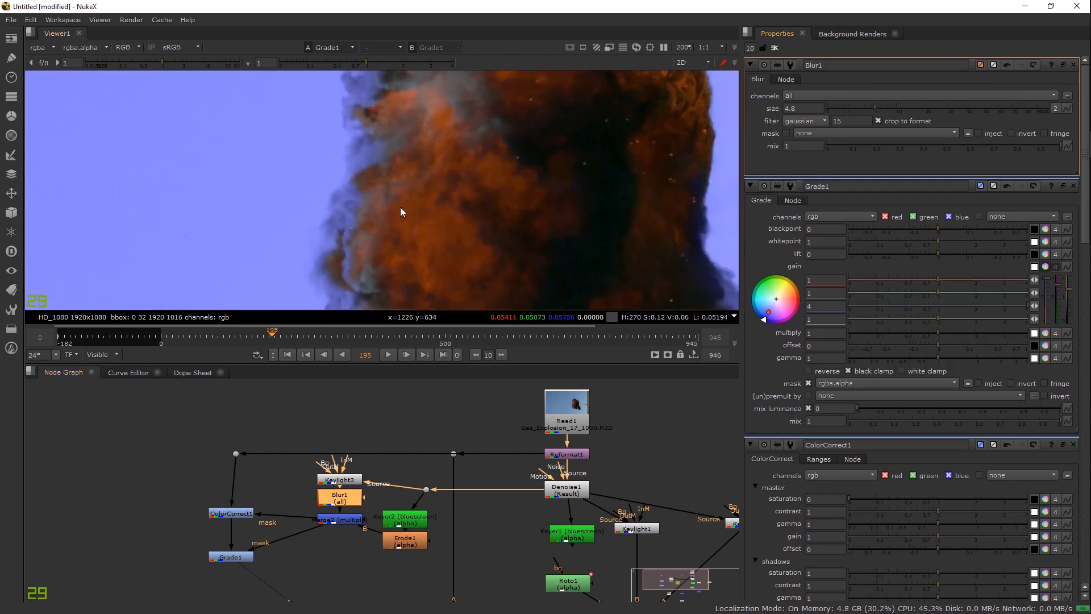
drag(346, 118, 302, 83)
drag(453, 256, 463, 206)
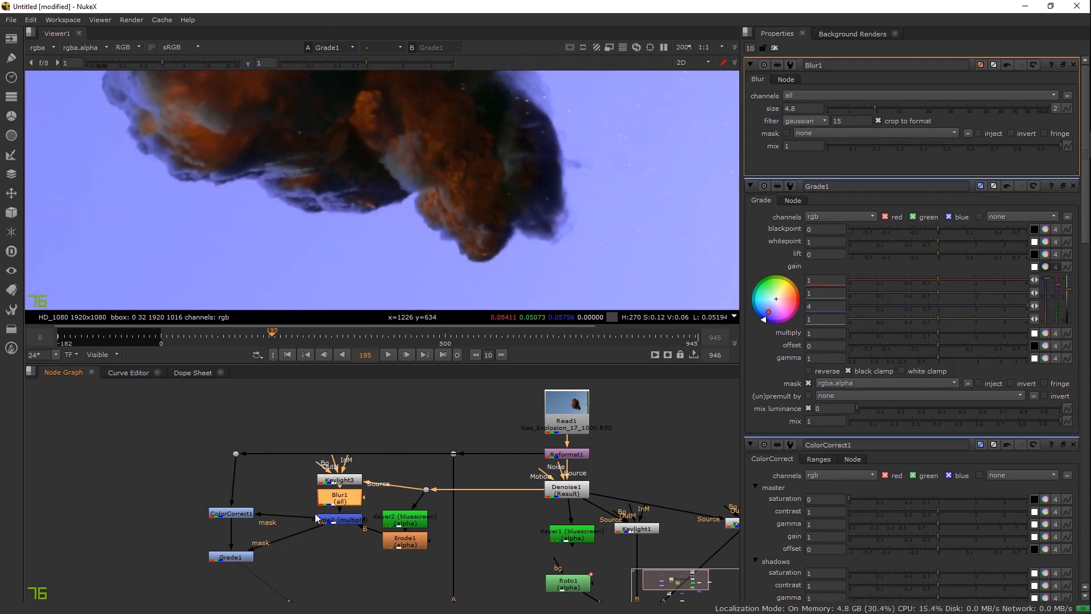
scroll(336, 500, down, 5)
Step: View Merge1's composite over the checkerboard and move the CheckerBoard node left
drag(337, 500, 282, 532)
click(332, 552)
key(1)
scroll(406, 205, down, 2)
drag(302, 88, 355, 243)
drag(267, 552, 188, 562)
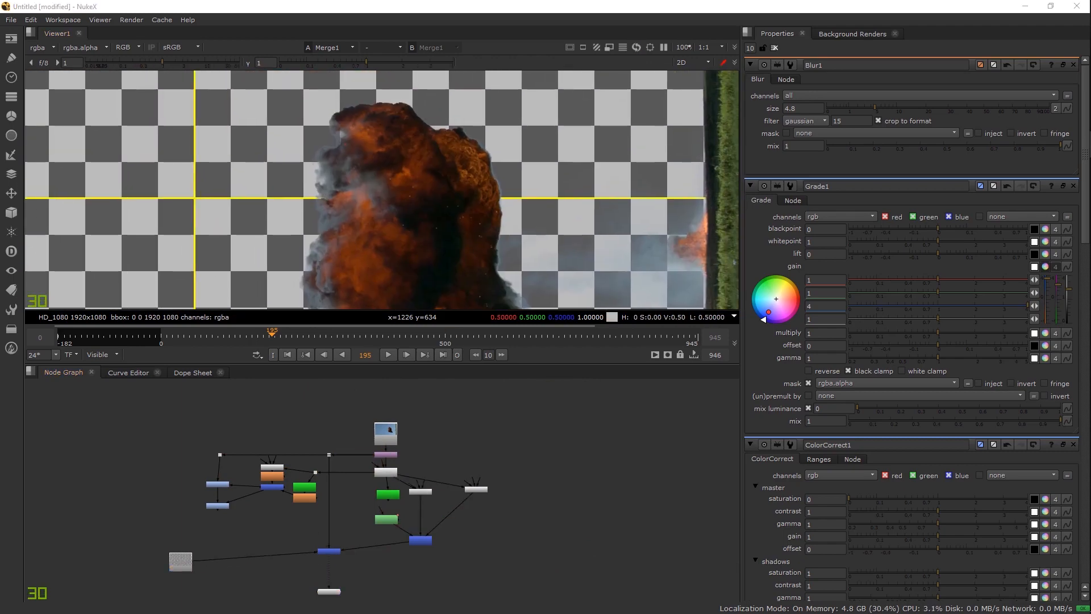
Step: Import the desert JPG as a Read2 node and view it
drag(135, 527, 183, 605)
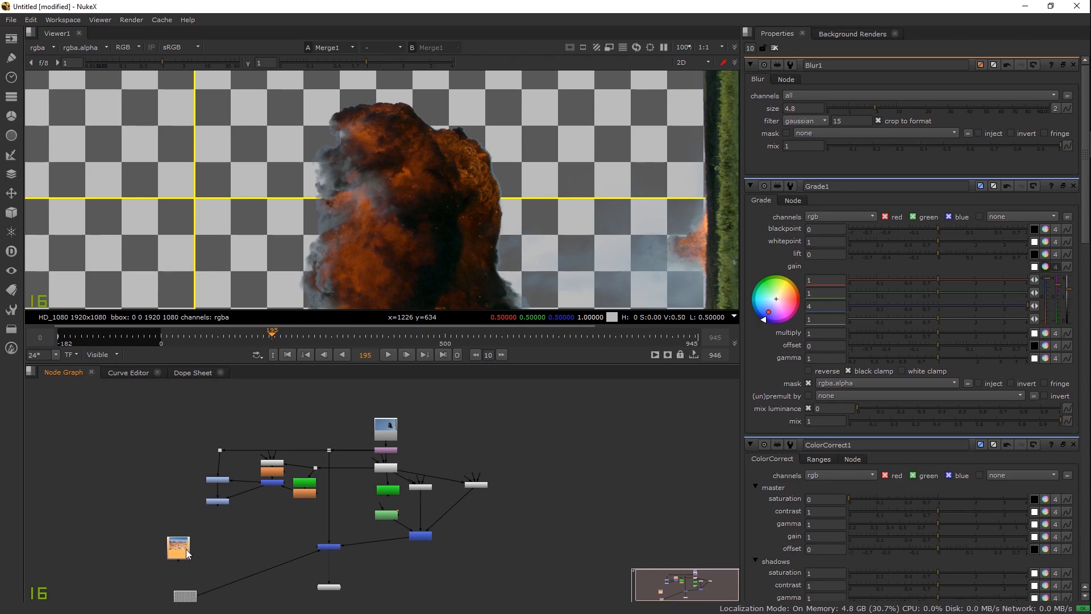
key(1)
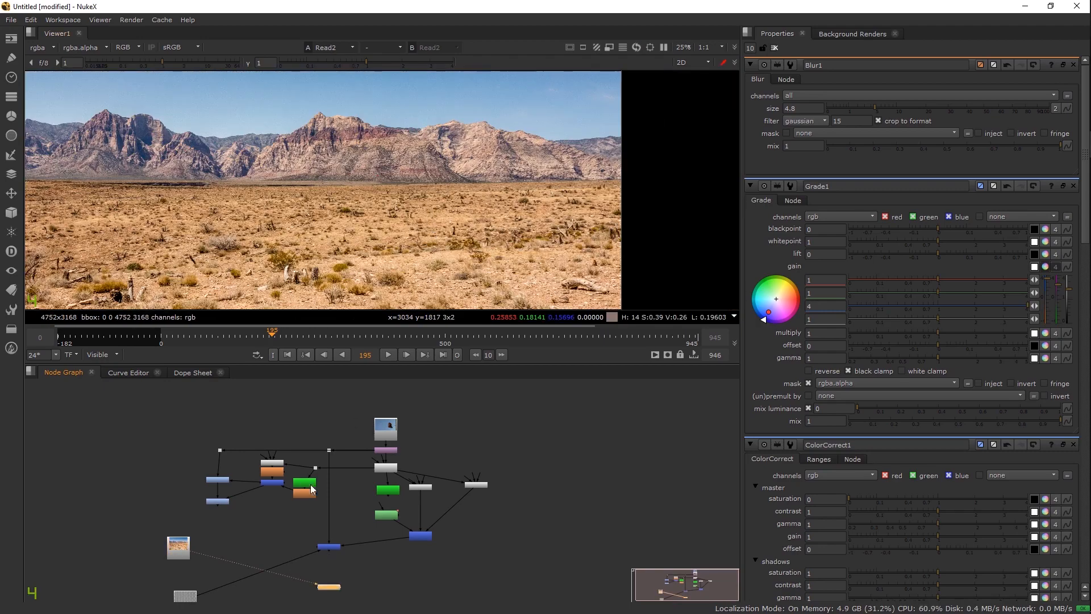
drag(263, 562, 270, 550)
scroll(270, 549, up, 3)
Step: Reconnect Merge1's background input from the CheckerBoard to Read2 and view the composite
drag(183, 603, 154, 493)
drag(154, 576, 168, 557)
drag(171, 495, 173, 493)
click(415, 481)
key(1)
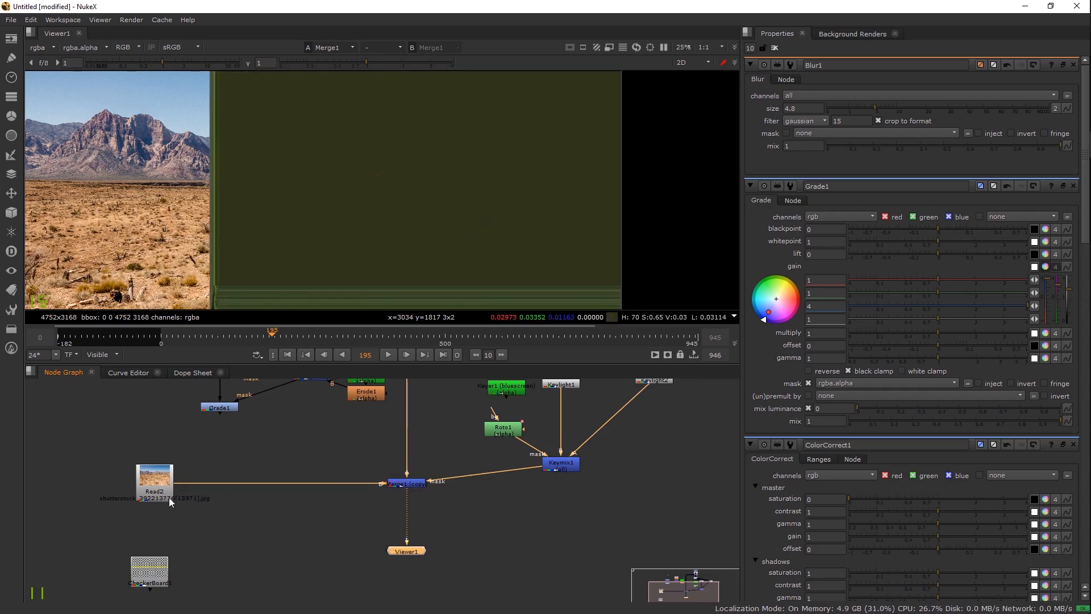
Step: Insert a Reformat2 node set to 1920x1080 after Read2
click(165, 489)
key(Tab)
text(reformat)
key(Return)
drag(159, 509, 159, 505)
Step: Nudge the Dot slightly left and bring Grade1's settings to the top
scroll(418, 227, up, 5)
drag(332, 390, 340, 529)
scroll(372, 284, down, 1)
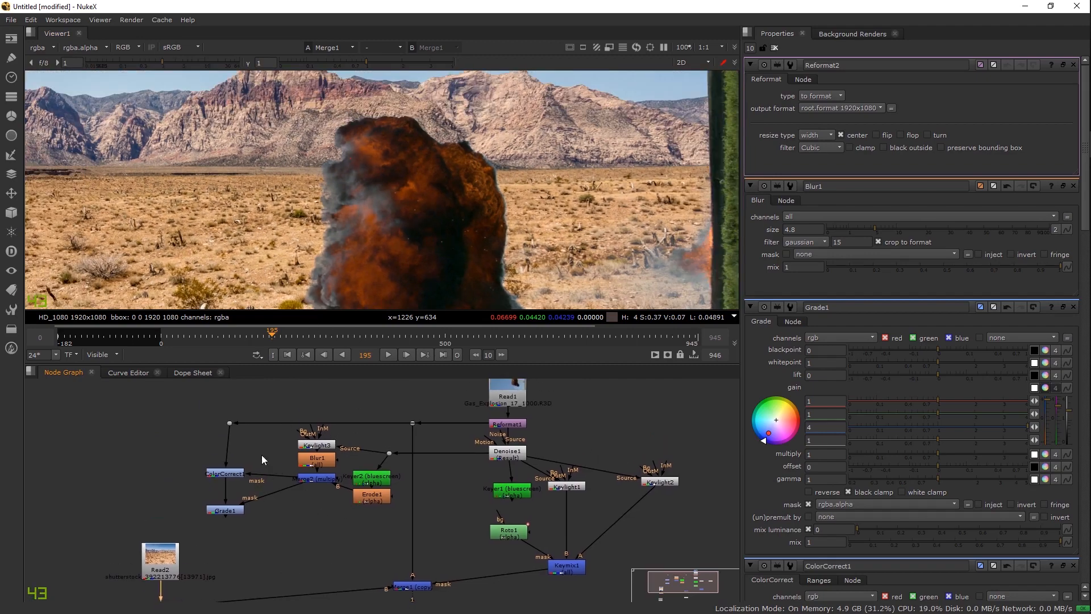
drag(231, 425, 226, 422)
scroll(390, 223, up, 1)
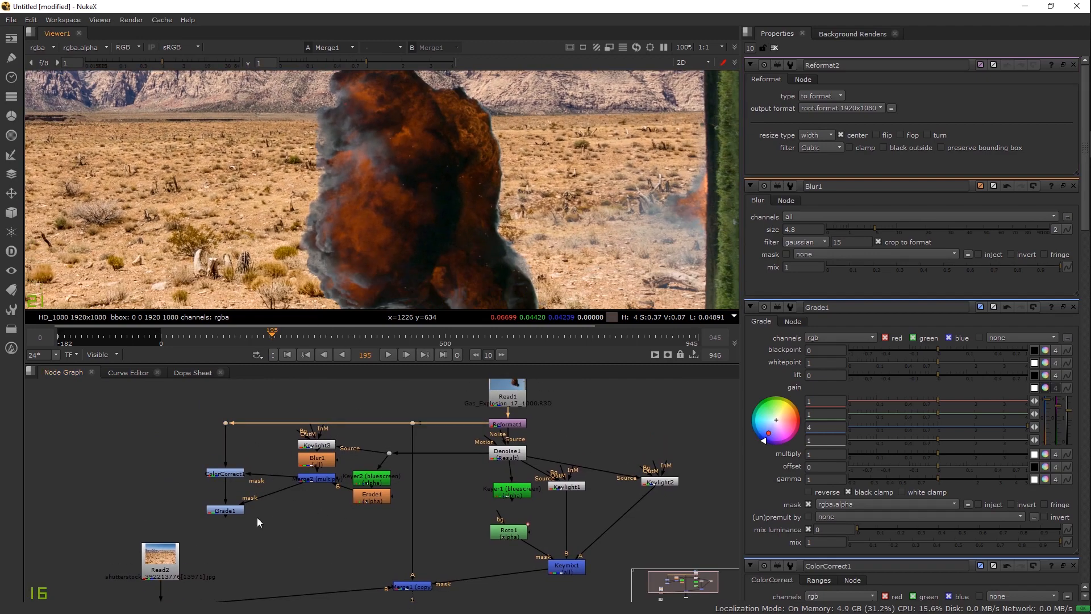
click(234, 510)
double_click(233, 511)
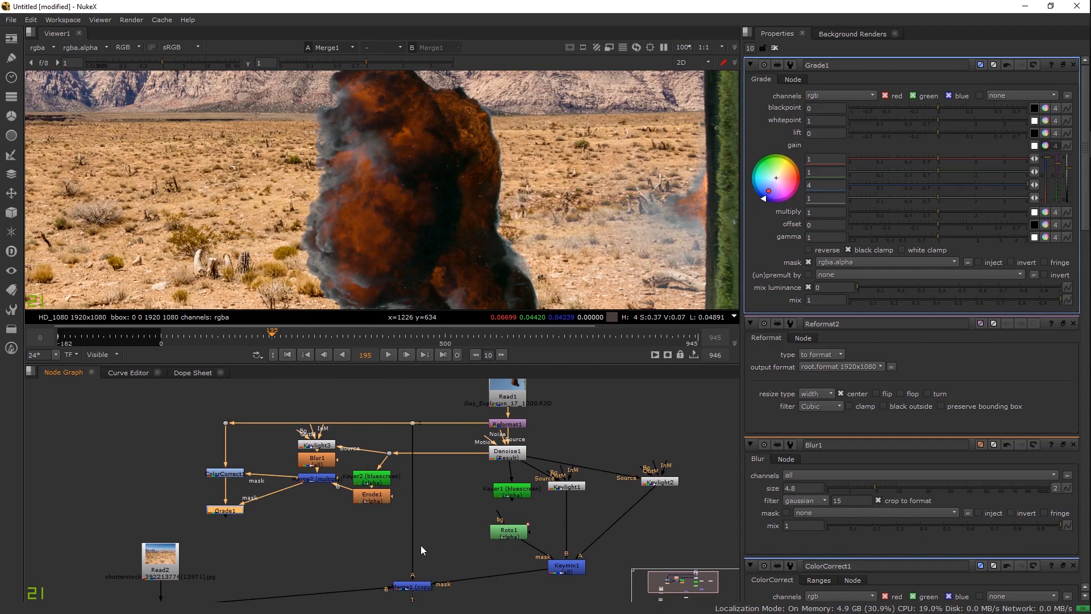
Step: Connect Merge1's foreground input to Grade1 and lower its blue gain to around 0.6
drag(420, 435, 422, 407)
drag(351, 507, 223, 482)
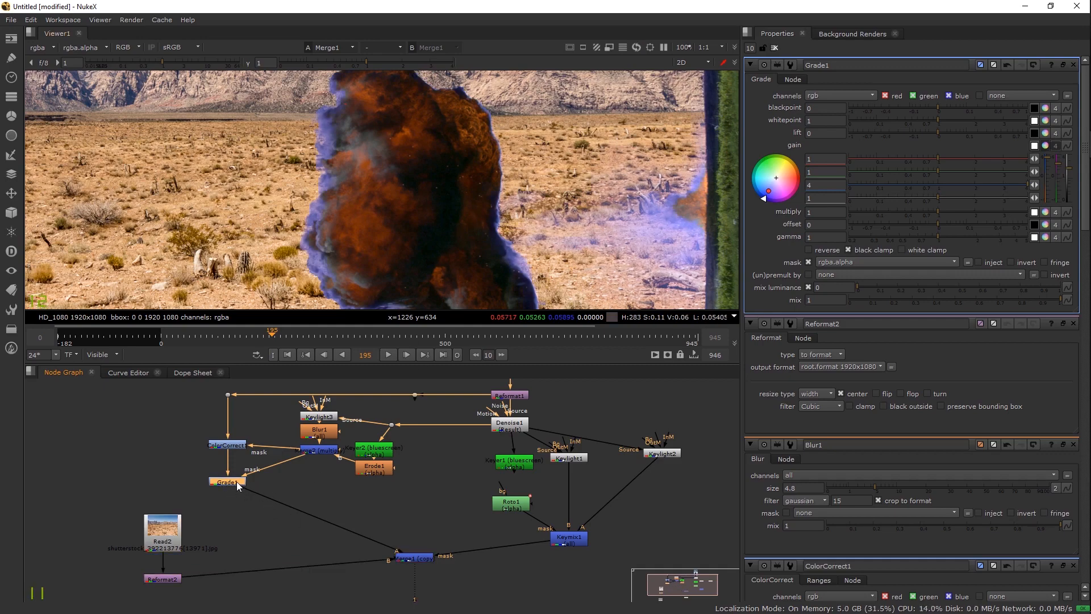
drag(998, 182, 895, 187)
scroll(390, 159, up, 2)
scroll(362, 161, up, 4)
mouse_move(893, 183)
mouse_down()
mouse_move(925, 186)
mouse_move(911, 188)
mouse_up()
Step: Fine-tune Grade1's blue gain to 0.49 while checking the explosion's edge
scroll(516, 224, down, 3)
drag(517, 223, 324, 91)
scroll(398, 171, down, 3)
drag(445, 205, 479, 328)
drag(410, 159, 431, 217)
scroll(432, 217, up, 4)
drag(916, 186, 910, 184)
scroll(414, 209, down, 3)
drag(505, 284, 394, 155)
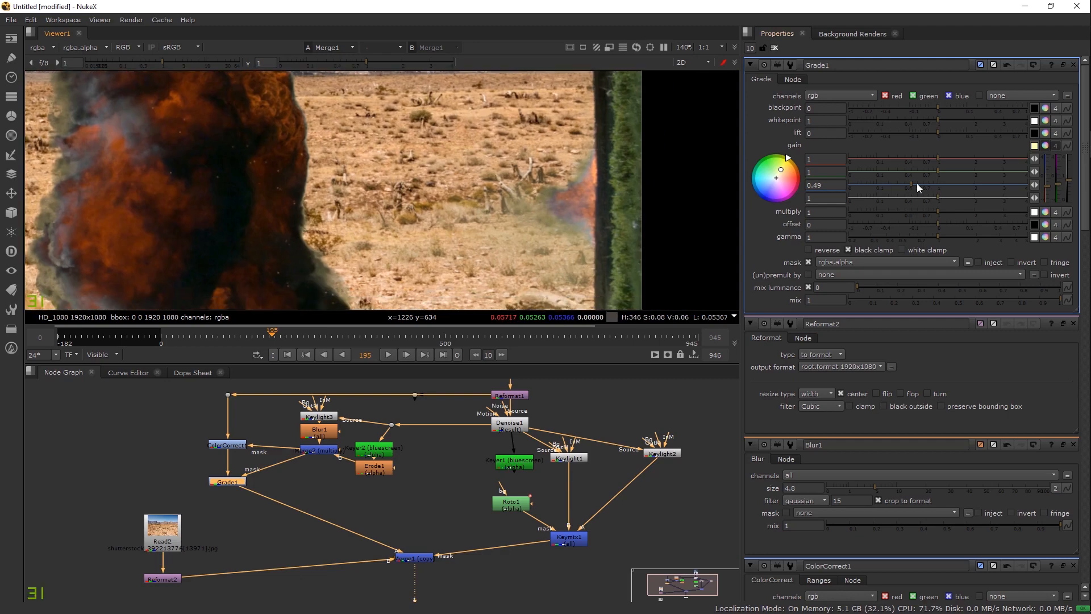
Step: Toggle ColorCorrect1 and Grade1 together off and on for a before/after comparison
drag(178, 420, 270, 503)
key(d)
scroll(523, 248, up, 7)
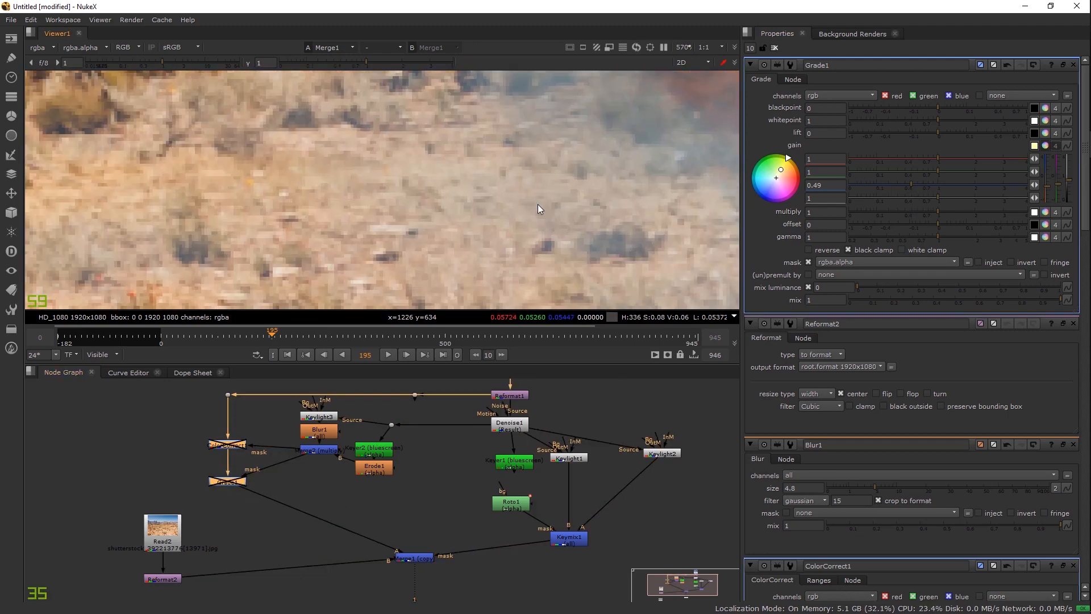
key(d)
scroll(538, 203, down, 5)
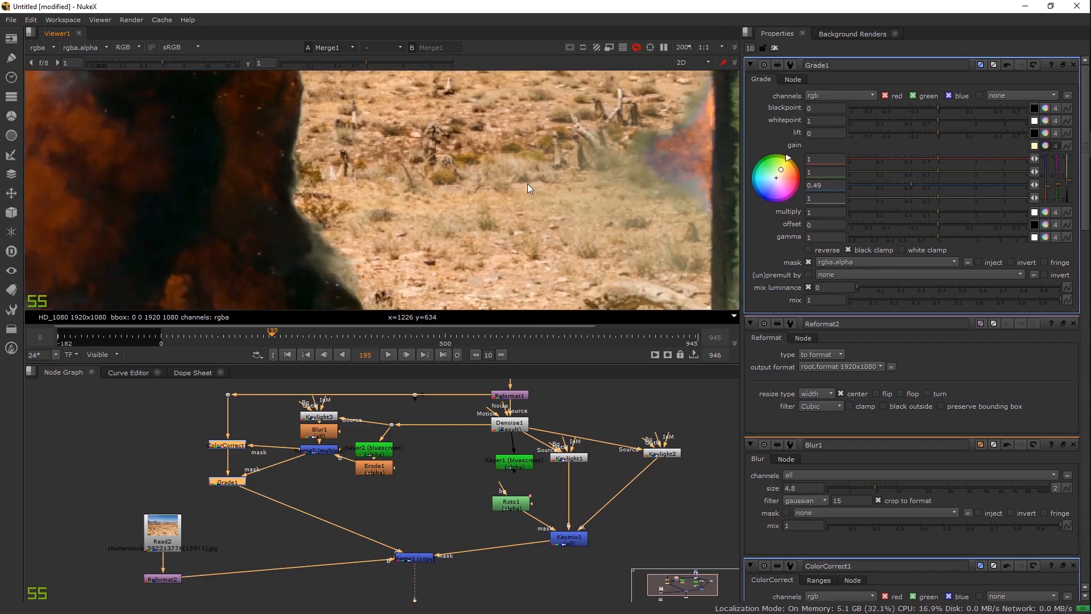
scroll(527, 183, down, 4)
scroll(300, 200, up, 4)
scroll(387, 248, down, 3)
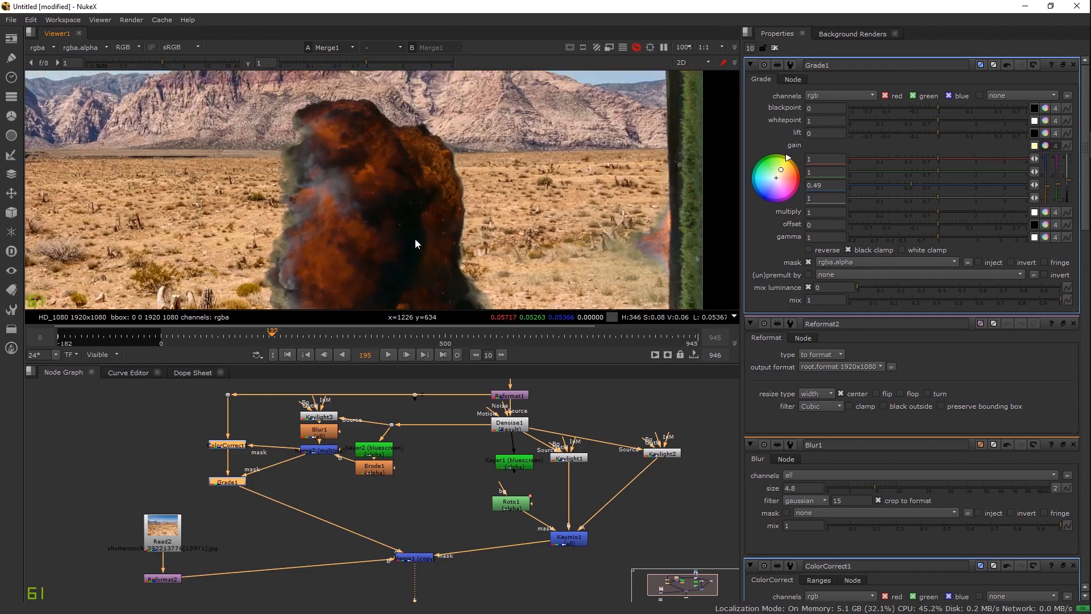
drag(415, 240, 356, 196)
key(d)
key(d)
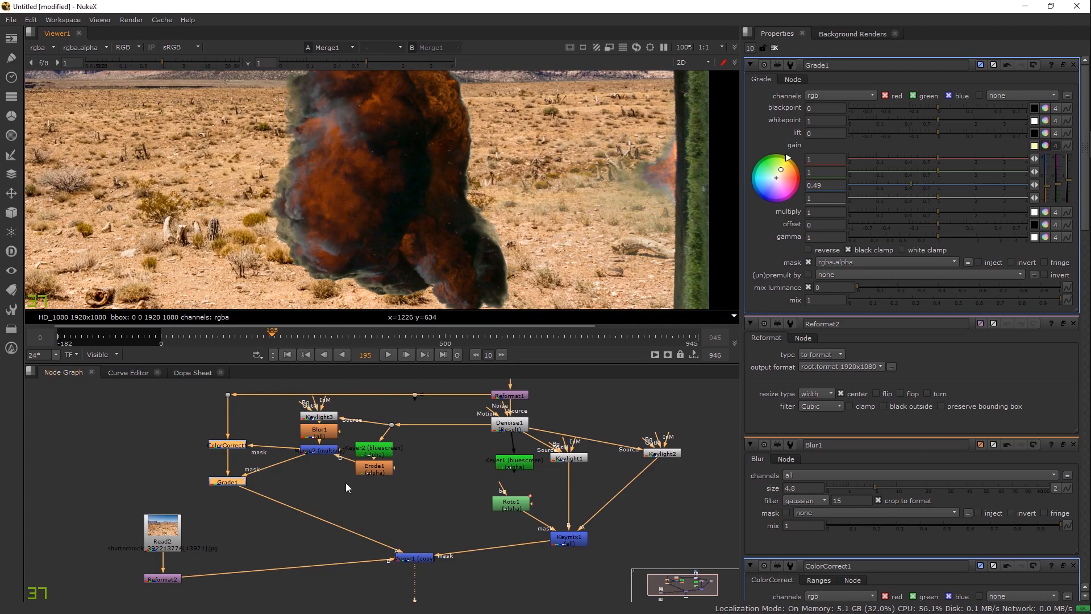
scroll(392, 409, up, 1)
Step: Level the Dot with Keylight3, stack Keyer2 and Erode1 beneath it, and shift the branch down
scroll(438, 244, down, 3)
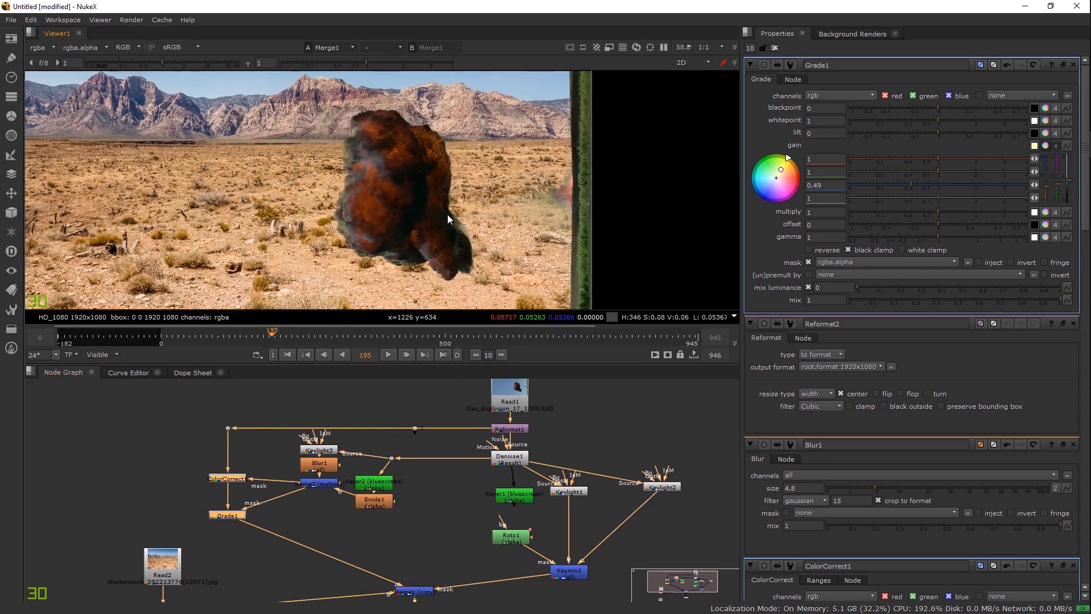
drag(392, 459, 403, 495)
click(359, 489)
drag(328, 484, 327, 496)
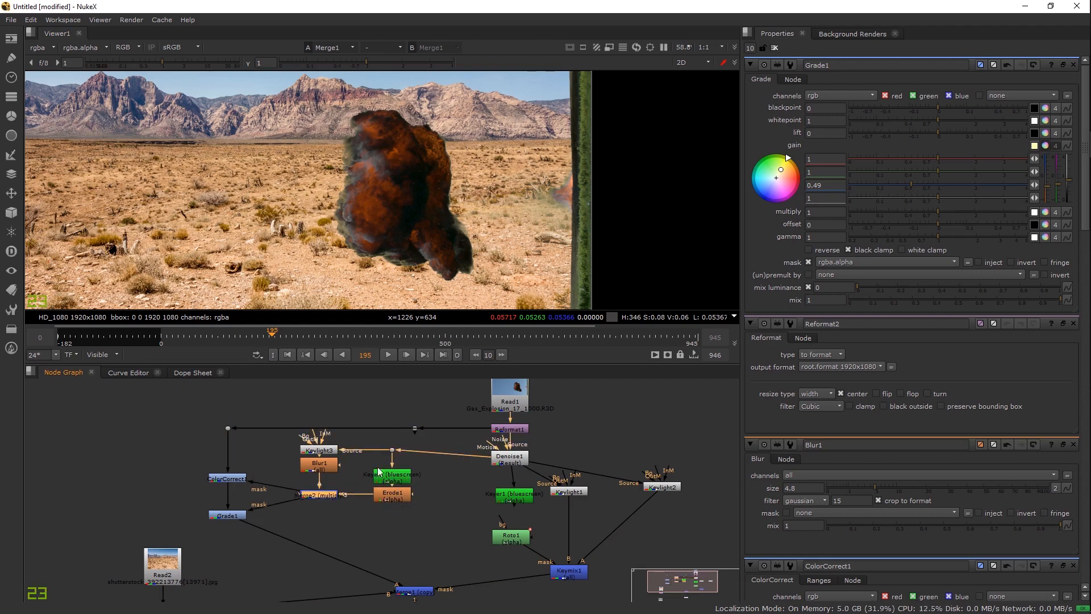
drag(429, 443, 274, 529)
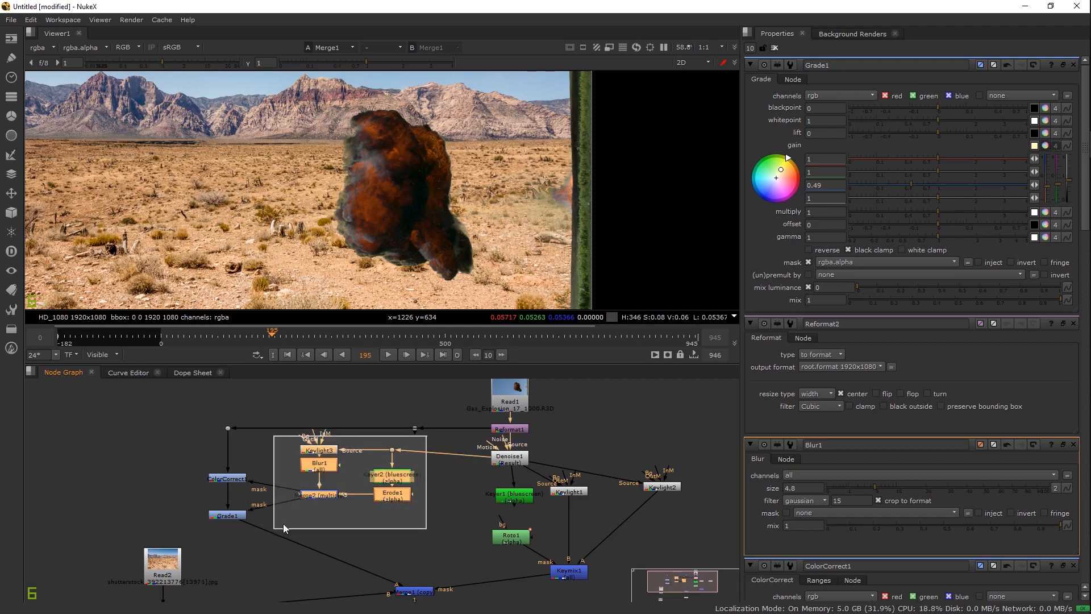
drag(322, 498, 325, 507)
click(325, 508)
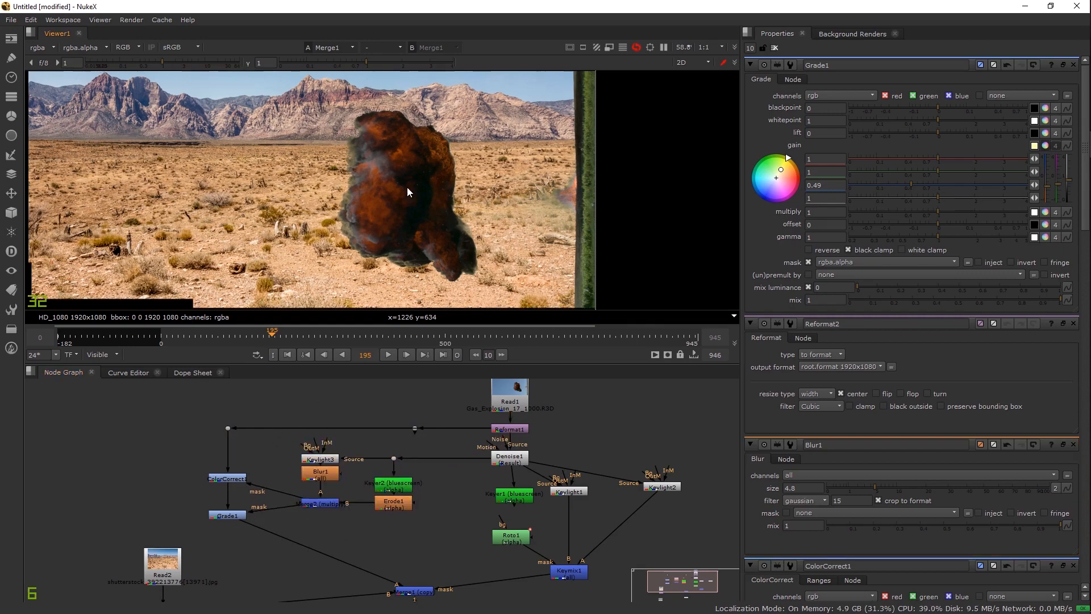
scroll(407, 186, down, 1)
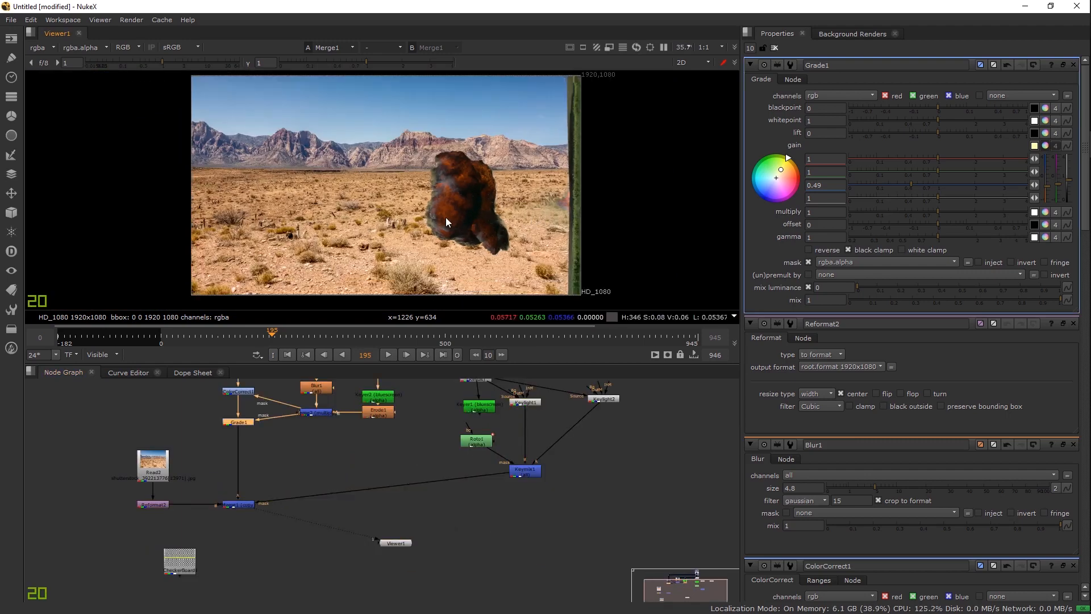
scroll(466, 231, up, 2)
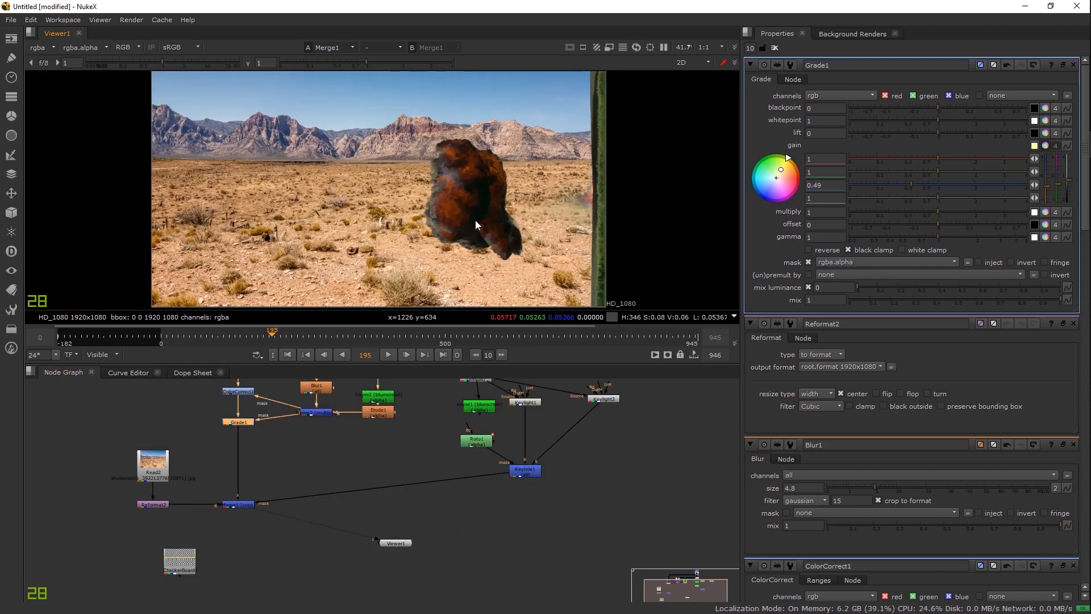
Step: Insert a Transform1 node between Grade1 and Merge1
click(268, 458)
key(t)
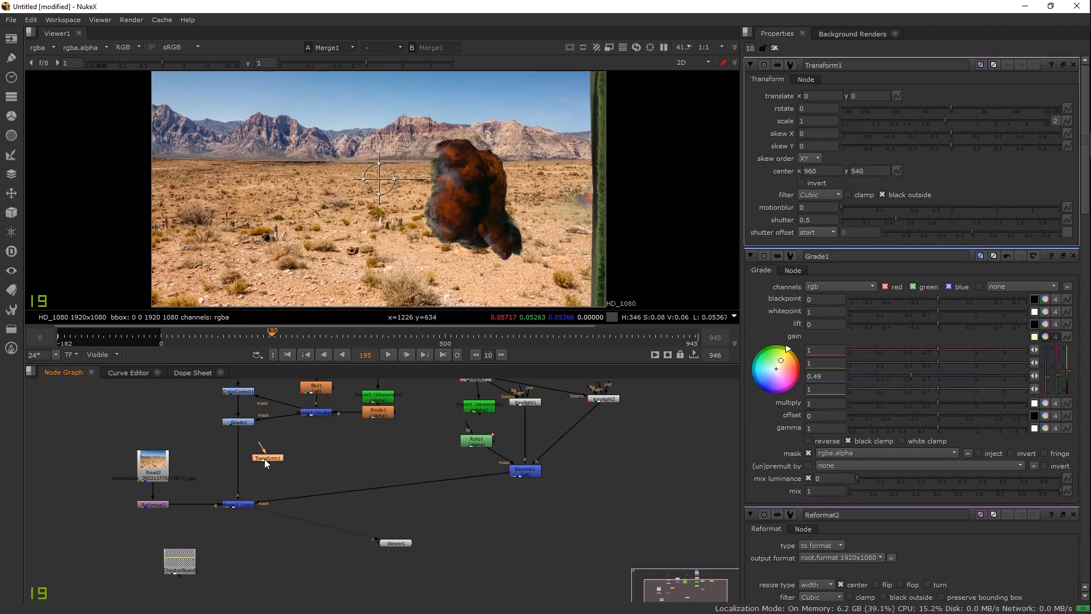
drag(235, 464, 234, 464)
scroll(284, 463, up, 4)
scroll(227, 489, down, 3)
drag(537, 383, 521, 450)
drag(436, 513, 431, 442)
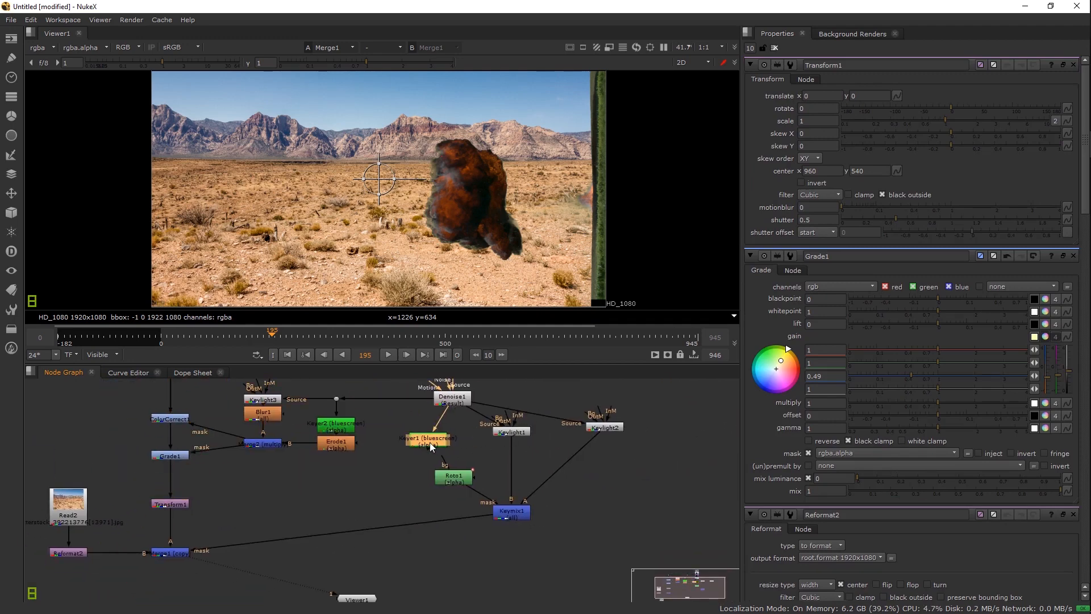
Step: Delete Keyer1 and realign Keylight1, Keylight2, Roto1 and Keymix1, adding an elbow on Keylight2's pipe
key(Delete)
drag(499, 430, 425, 442)
drag(603, 428, 510, 442)
drag(455, 481, 573, 512)
drag(502, 519, 427, 523)
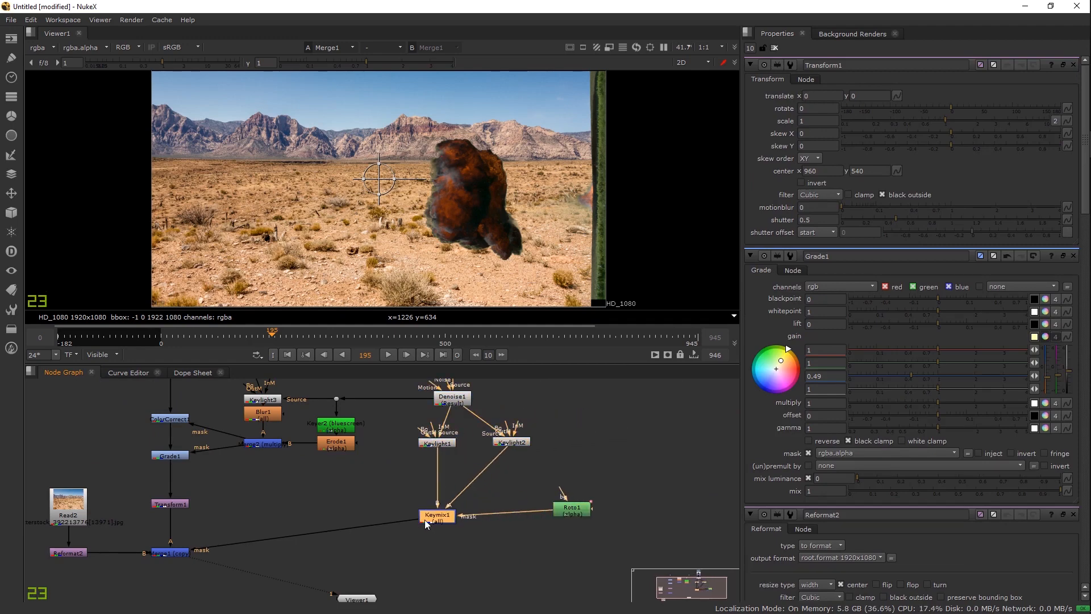
drag(480, 482, 585, 515)
drag(192, 488, 308, 500)
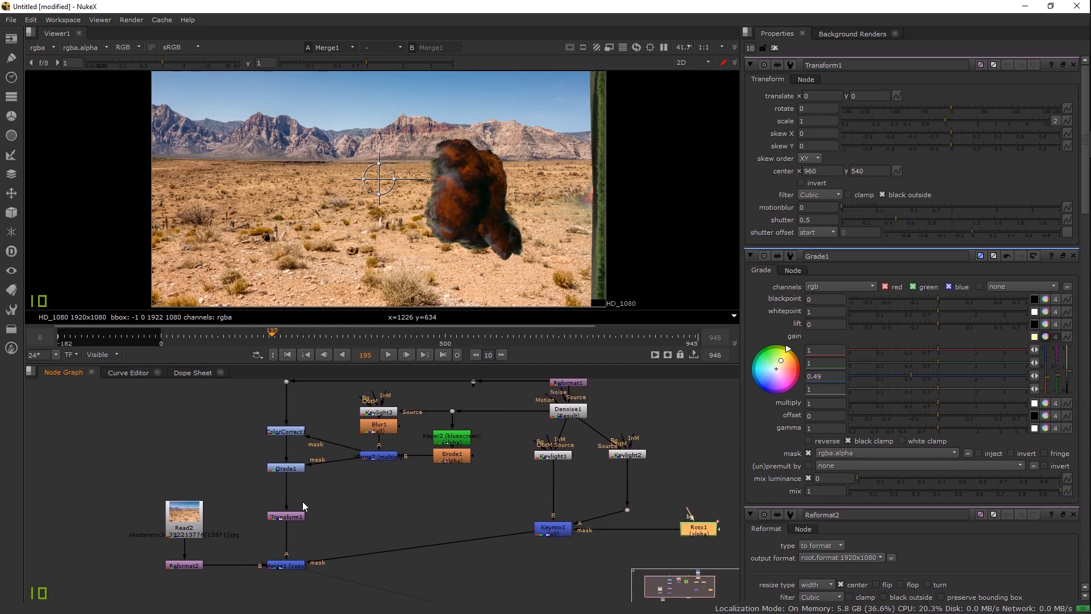
Step: Set Transform1's centre to 1678, 326 while keeping its translate at 0
drag(518, 391, 409, 457)
click(461, 412)
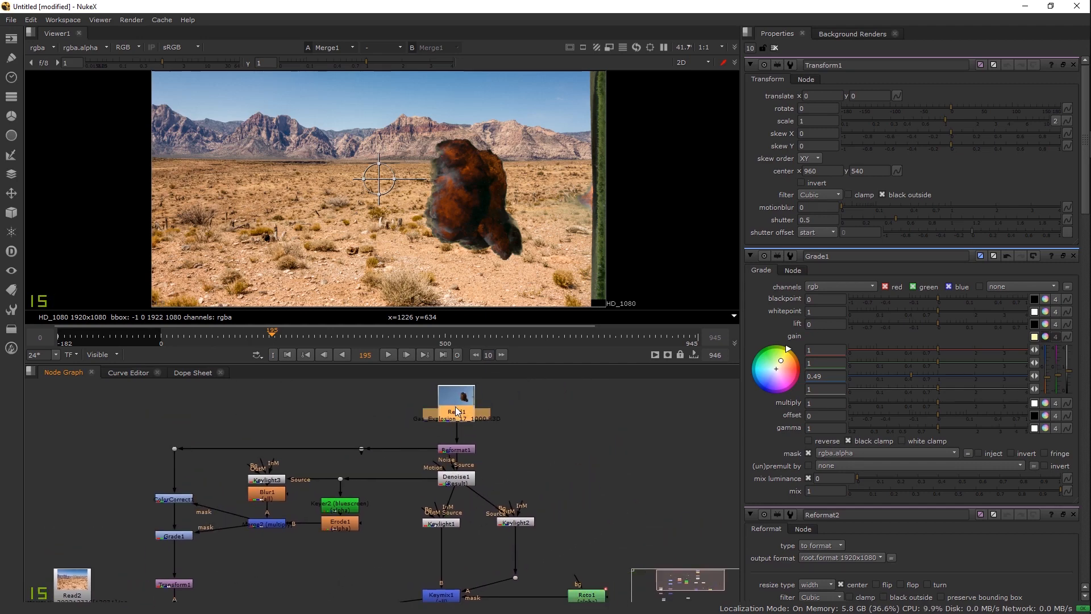
drag(472, 436, 472, 417)
scroll(341, 517, up, 3)
click(165, 519)
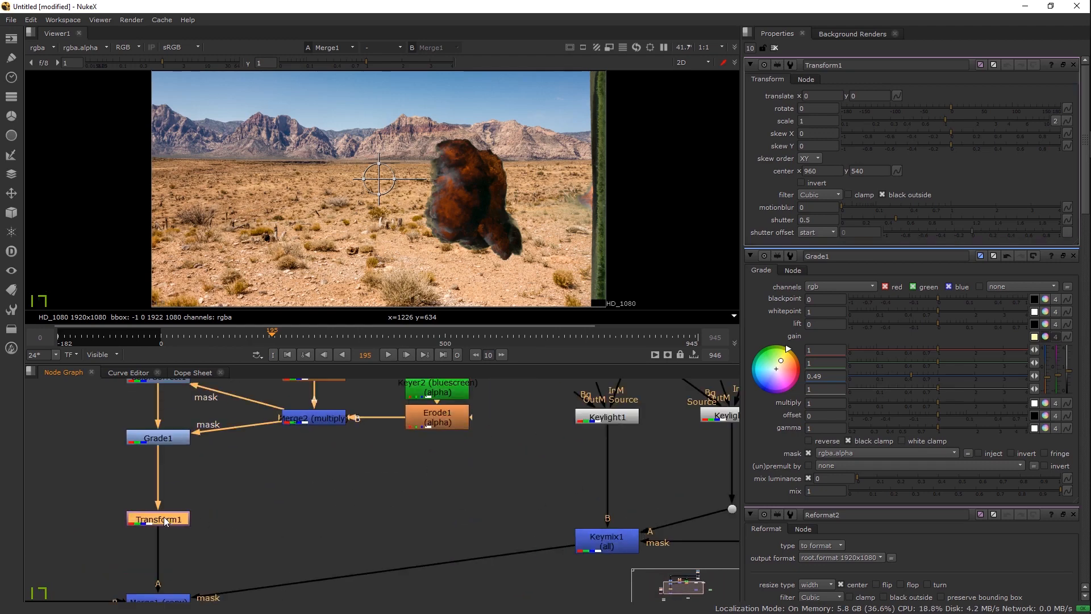
drag(378, 179, 436, 233)
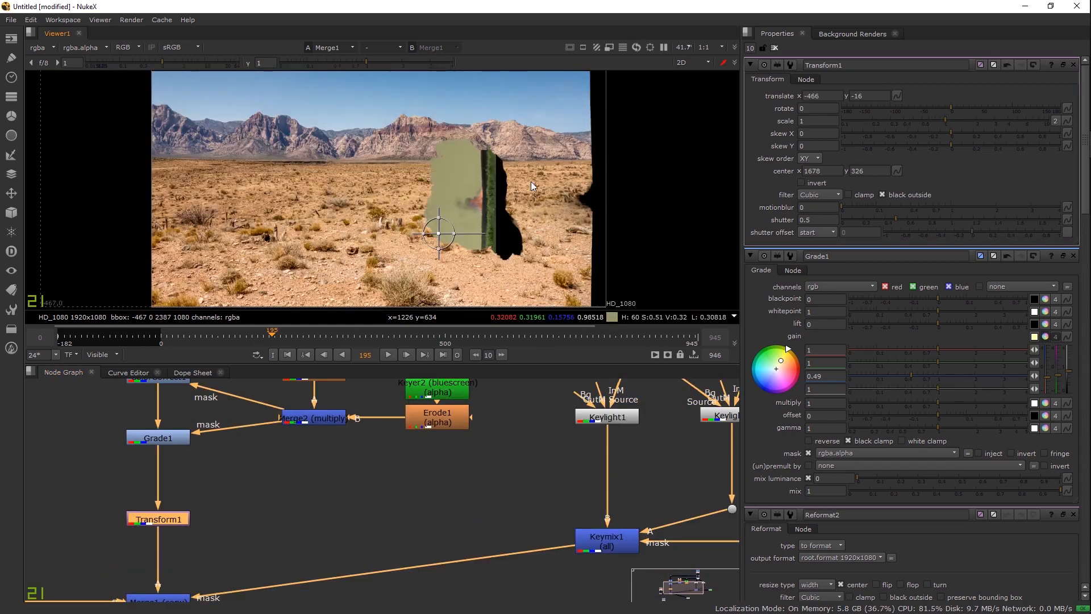
scroll(498, 212, up, 3)
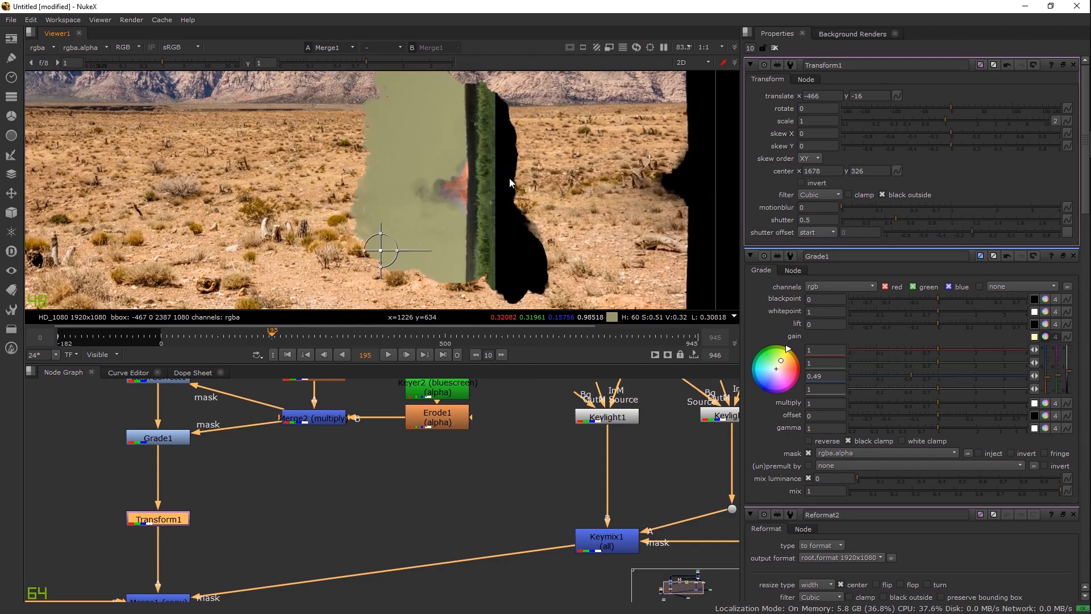
key(ctrl+z)
scroll(498, 217, down, 3)
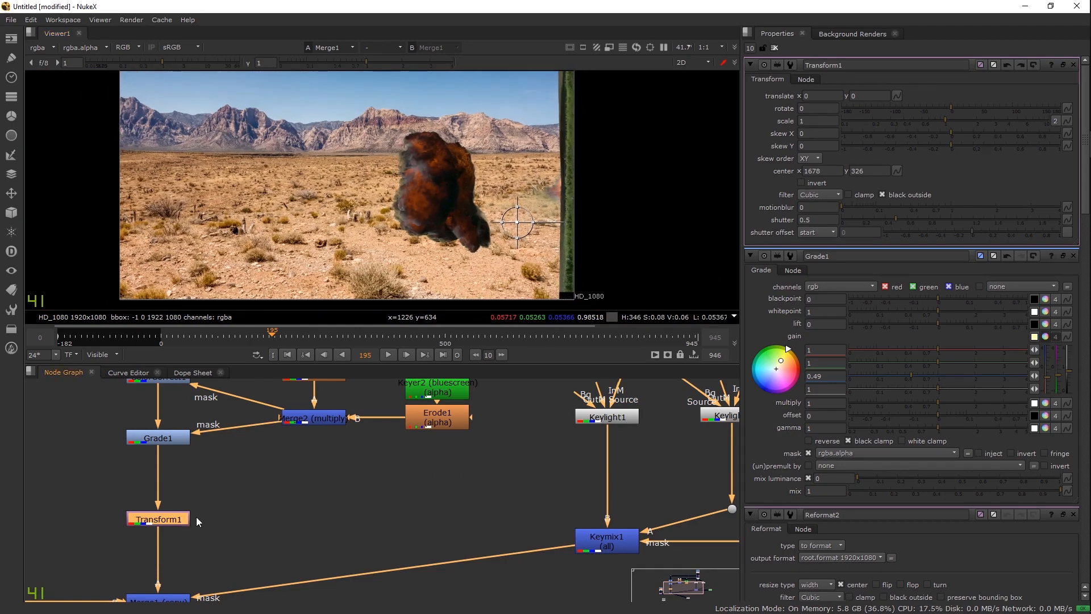
right_click(210, 520)
mouse_move(228, 317)
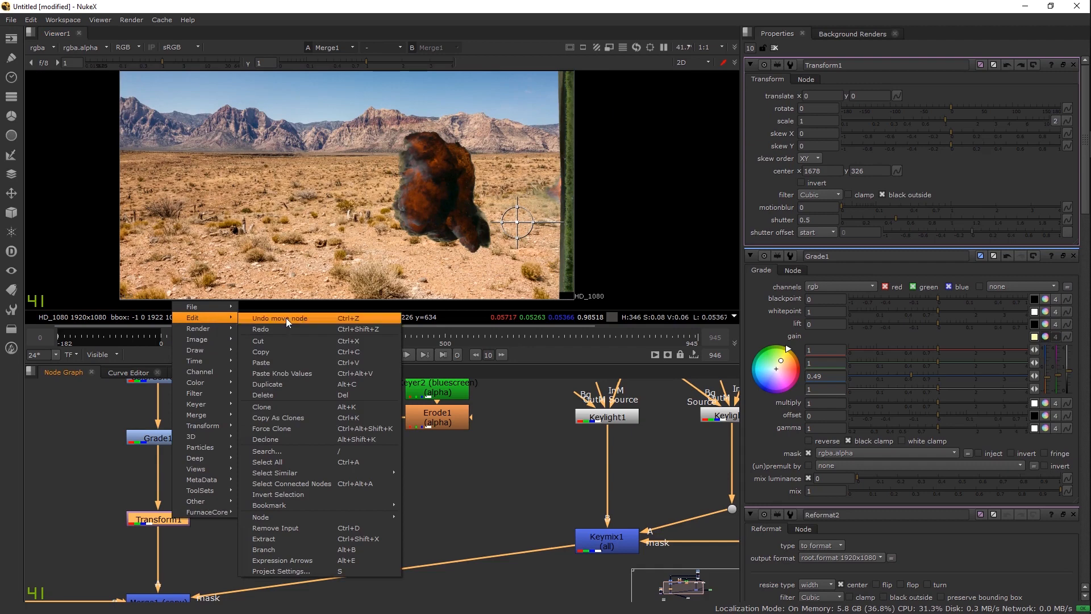
Step: Make a linked clone of Transform1 and place it near Merge1
click(285, 409)
mouse_move(230, 546)
mouse_down()
mouse_move(260, 545)
mouse_move(325, 577)
mouse_move(358, 553)
mouse_move(363, 579)
mouse_up()
double_click(364, 578)
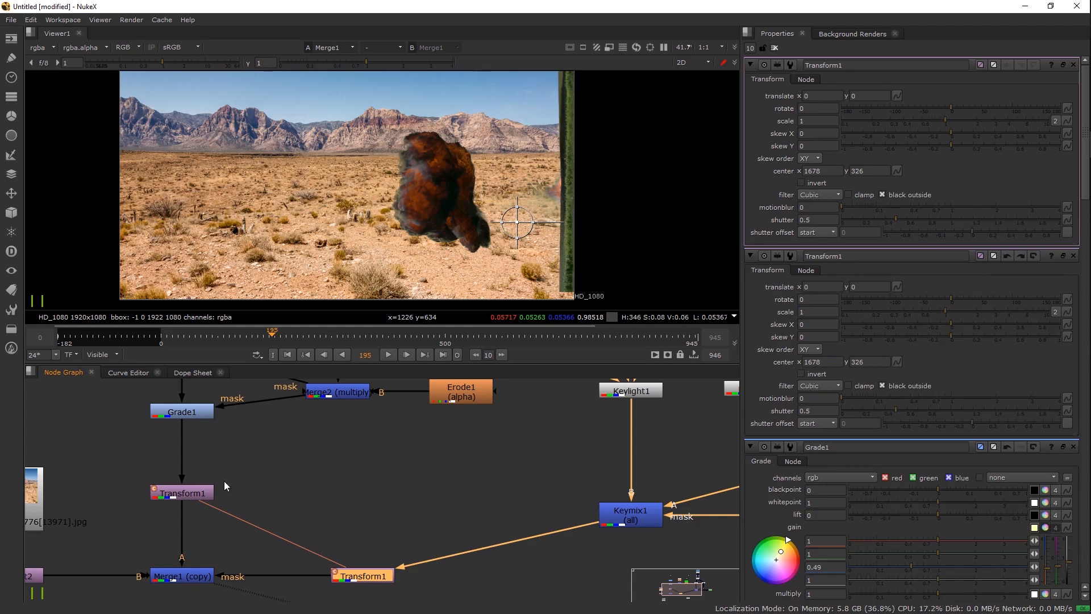
Step: Translate the explosion to -842, 10 and rotate it -90°, then add a Copy node
click(205, 492)
drag(522, 224, 331, 237)
scroll(349, 259, down, 2)
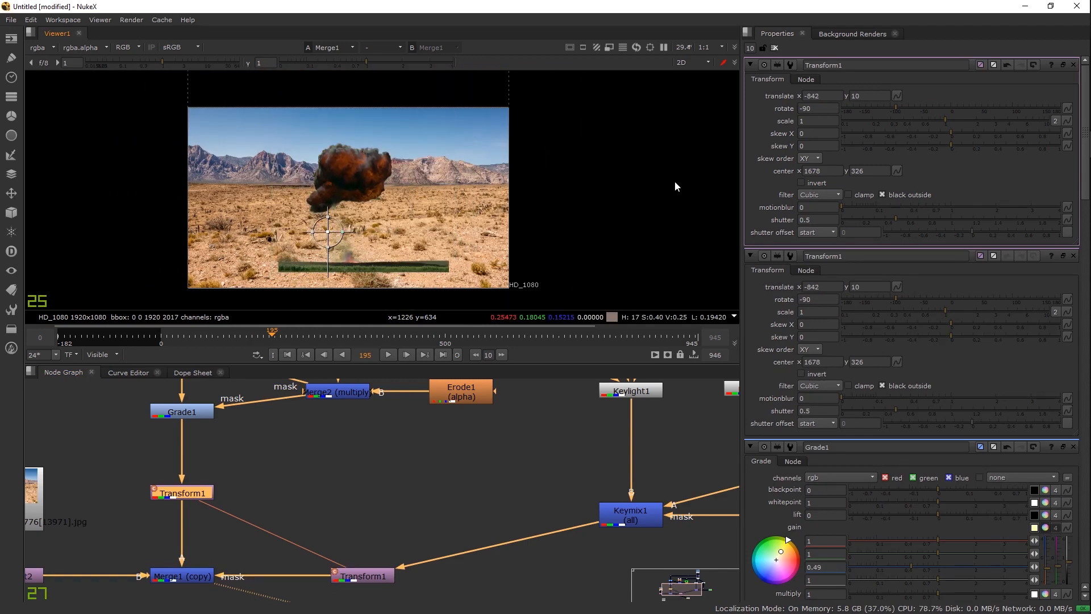
key(f)
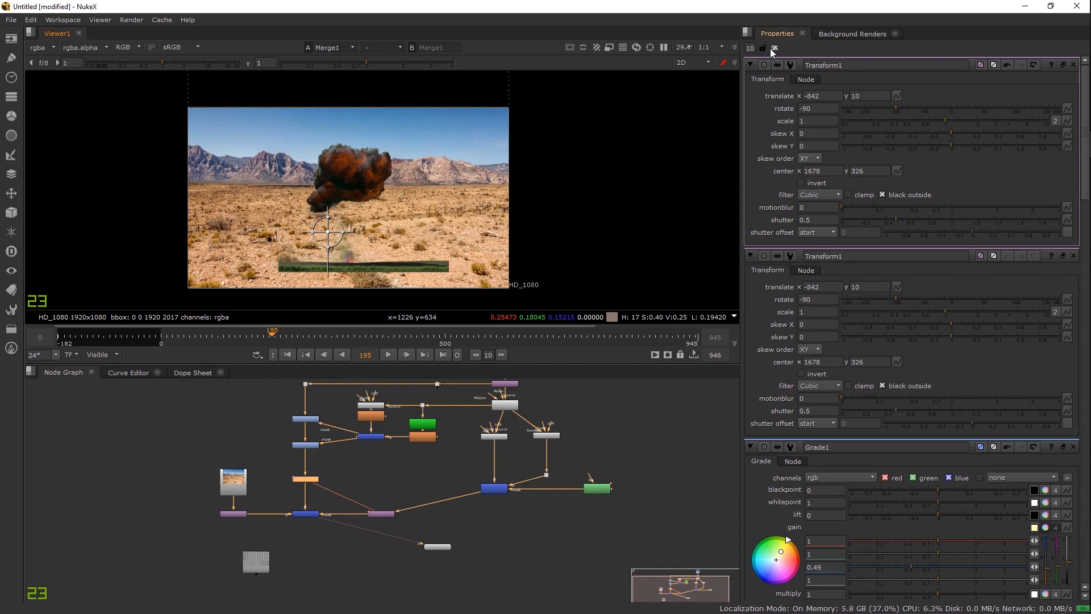
scroll(333, 482, up, 4)
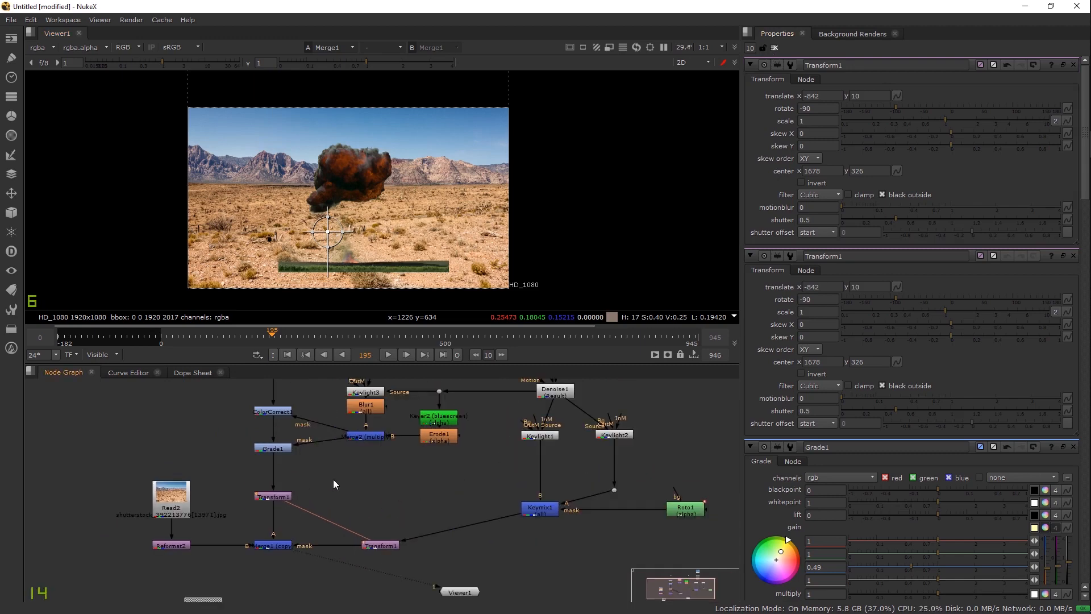
key(k)
scroll(333, 481, up, 5)
Step: Insert Copy1 under Grade1 with its A input fed from Keymix1's matte
click(176, 520)
drag(348, 500, 170, 475)
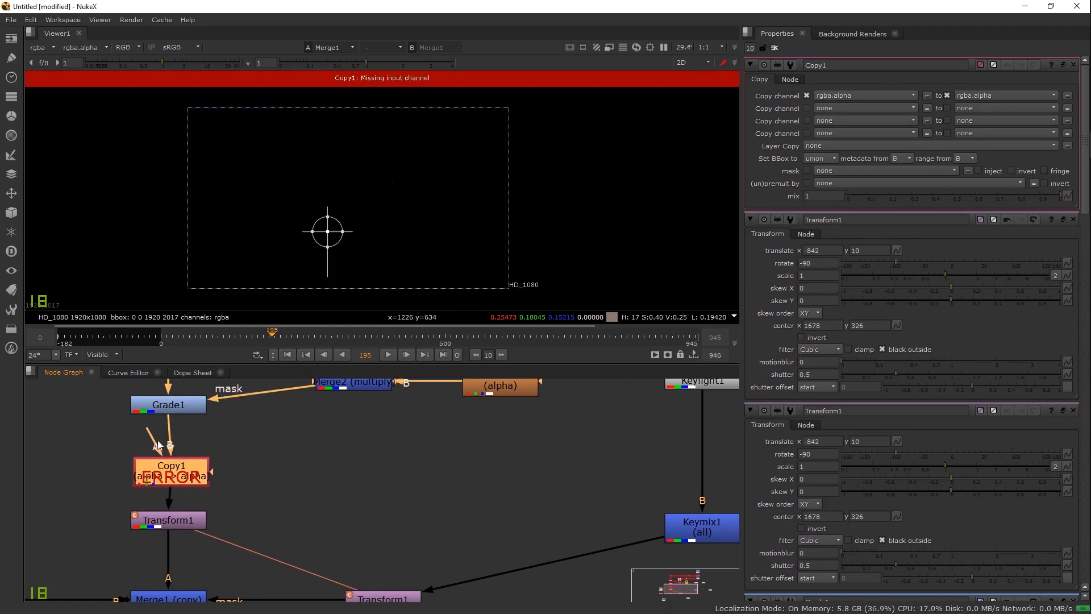
drag(159, 437, 696, 525)
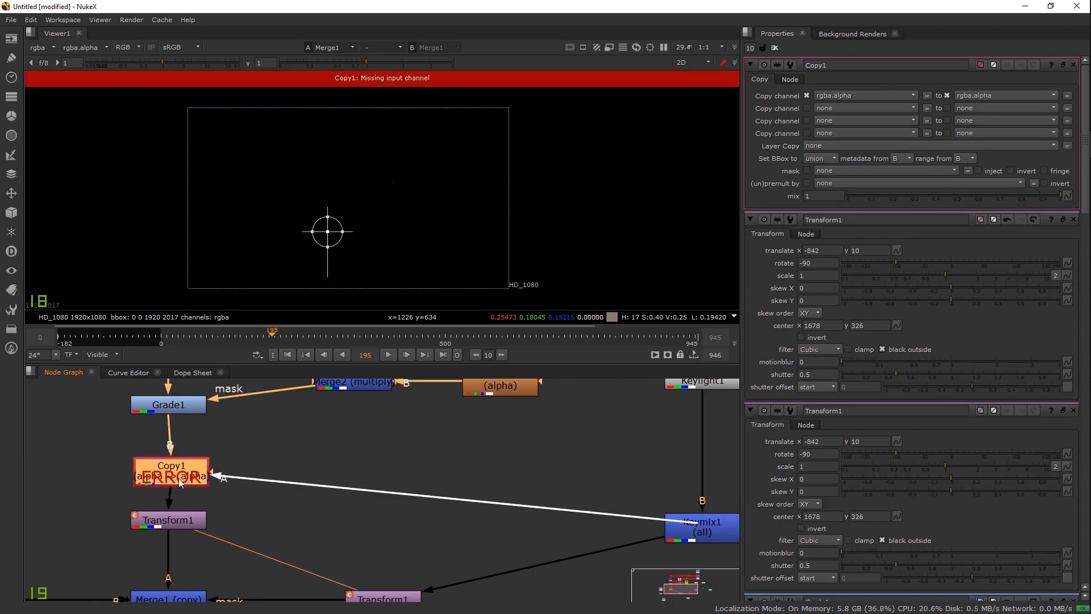
drag(177, 475, 173, 477)
Step: View Copy1 and flip between colour and alpha to check the explosion matte
key(1)
click(338, 438)
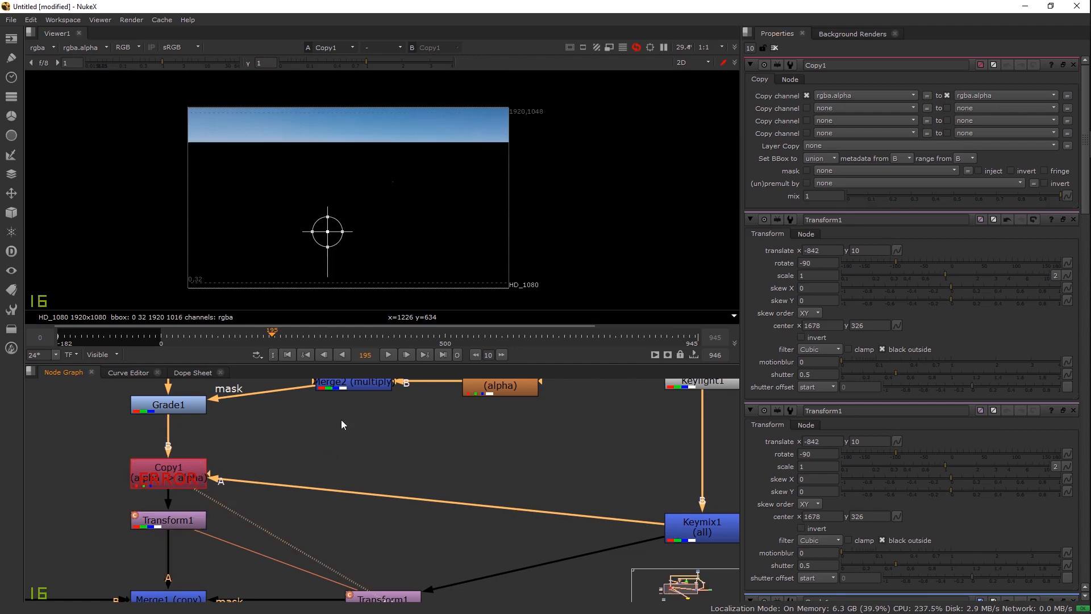
scroll(392, 228, down, 1)
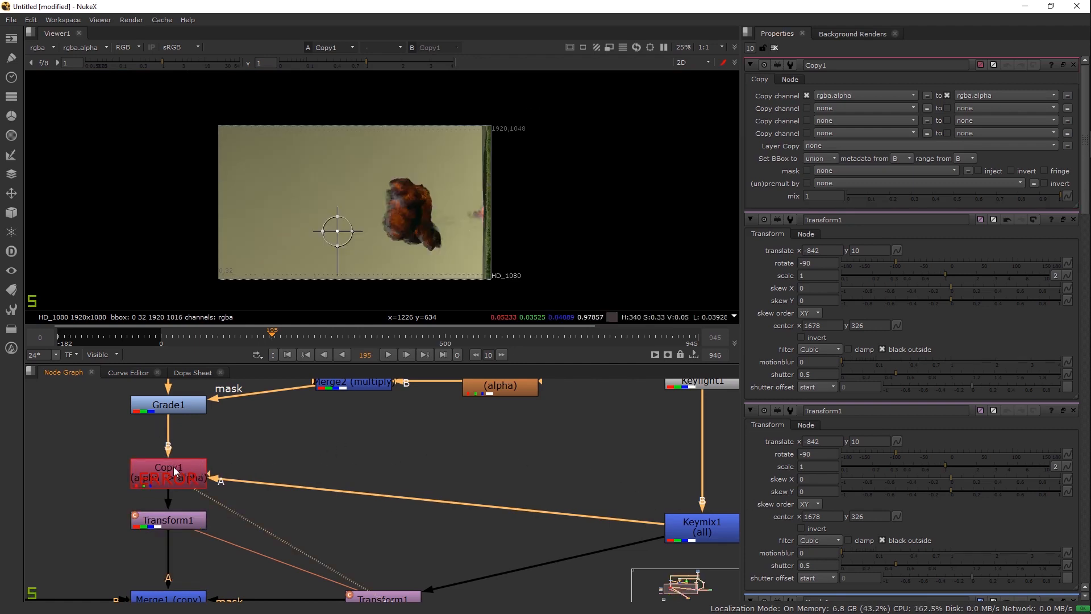
key(a)
scroll(422, 228, up, 2)
key(a)
key(a)
scroll(433, 196, up, 3)
key(a)
drag(214, 474, 256, 557)
scroll(259, 561, down, 3)
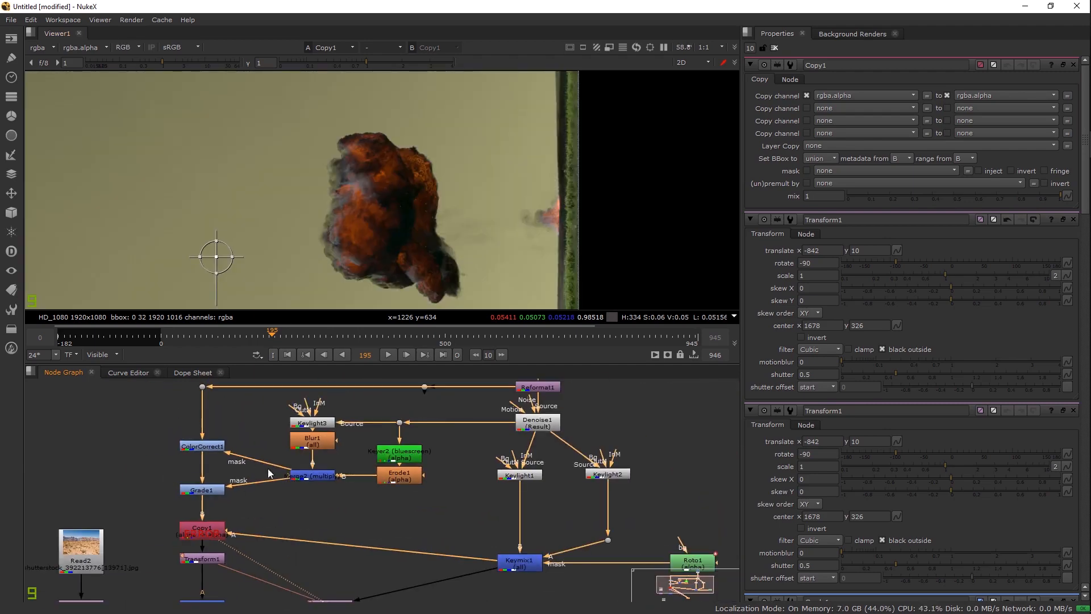
key(a)
scroll(470, 217, up, 3)
scroll(419, 163, down, 3)
key(a)
key(a)
Step: Delete both Transform1 nodes and nudge Copy1 slightly down
drag(531, 509, 543, 460)
click(209, 513)
key(Delete)
click(325, 557)
key(Delete)
drag(193, 482, 194, 502)
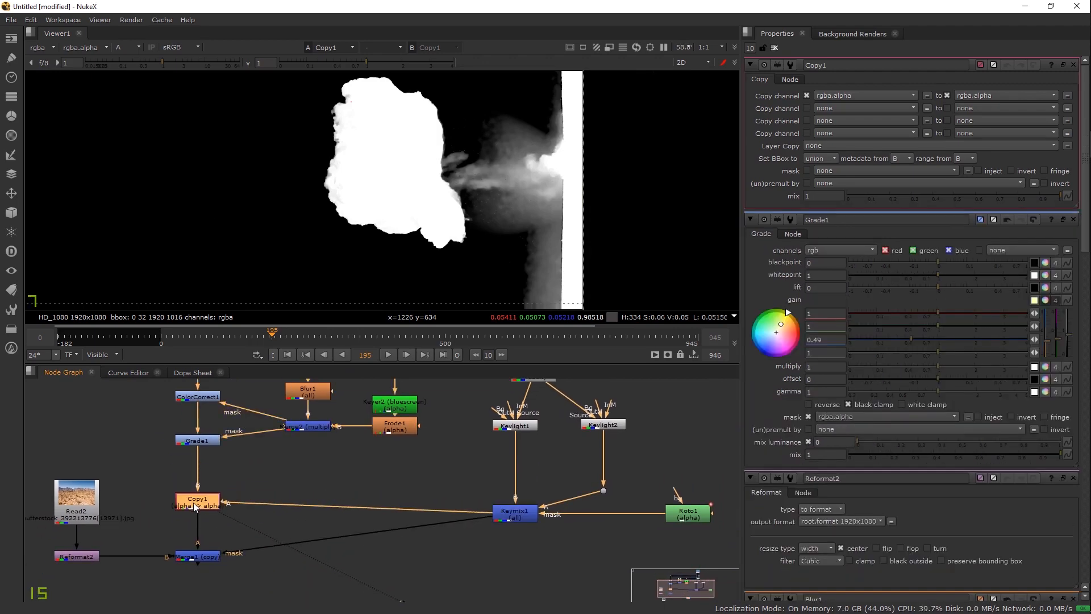
Step: Add a Transform node below Copy1 and view Merge1's output
key(Tab)
text(tra)
click(189, 515)
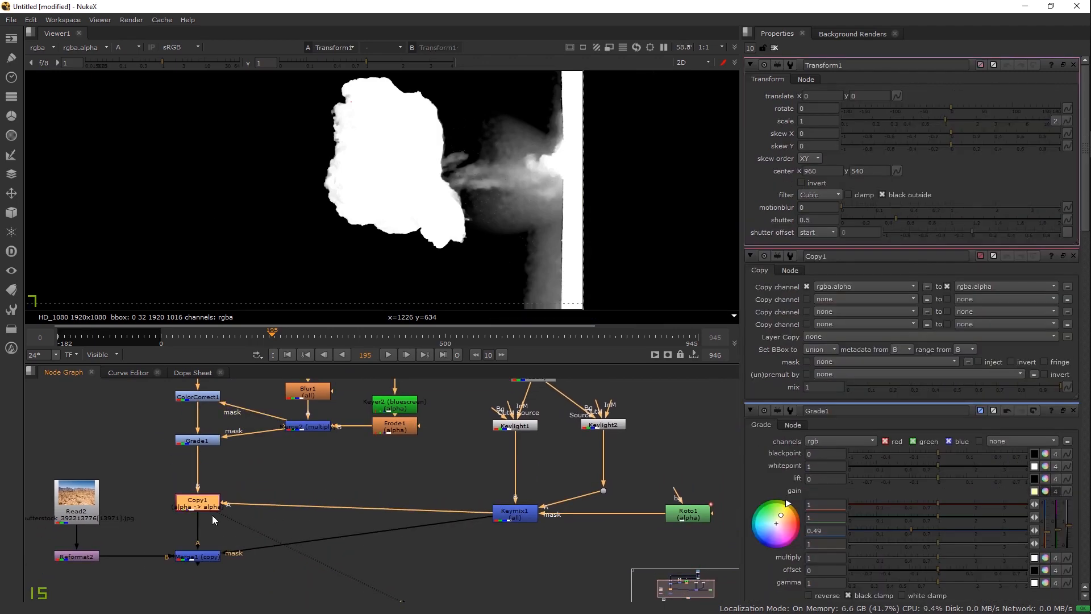
click(200, 555)
key(1)
Step: Move Copy1 up to make room and add a Premult node after it
click(353, 539)
drag(347, 537, 468, 498)
key(a)
scroll(406, 250, down, 1)
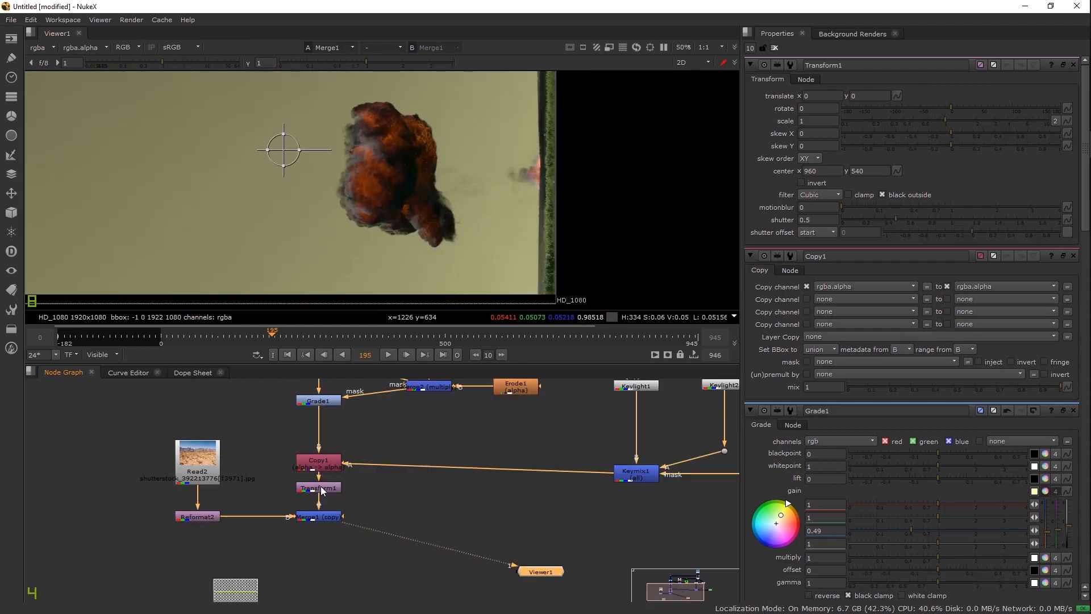
drag(323, 463, 326, 447)
key(Tab)
text(premult)
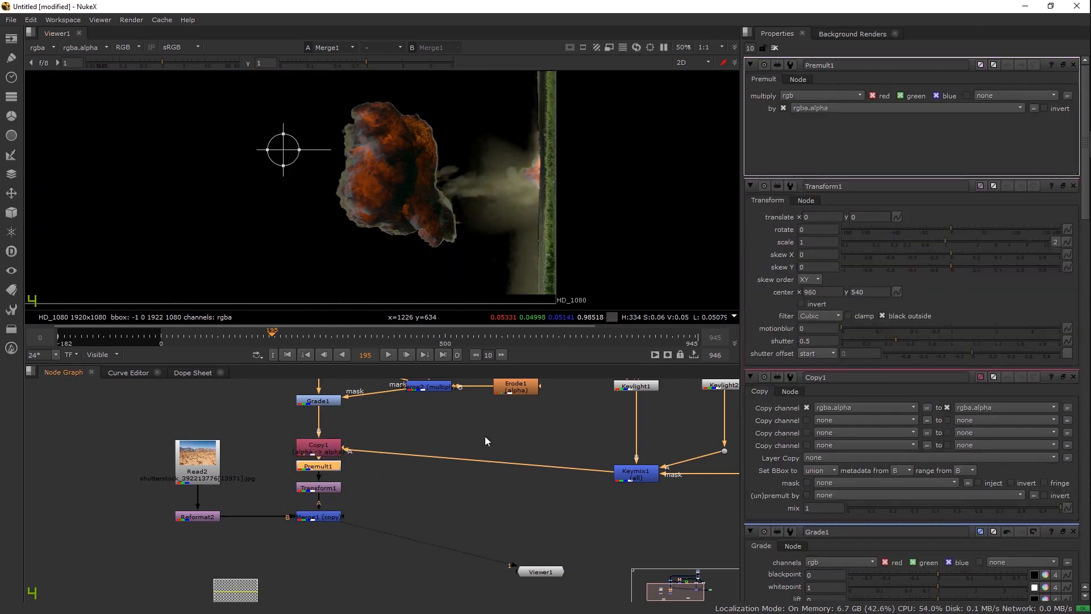
Step: Set Merge1's operation to over and clear the Properties bin
double_click(326, 518)
click(824, 96)
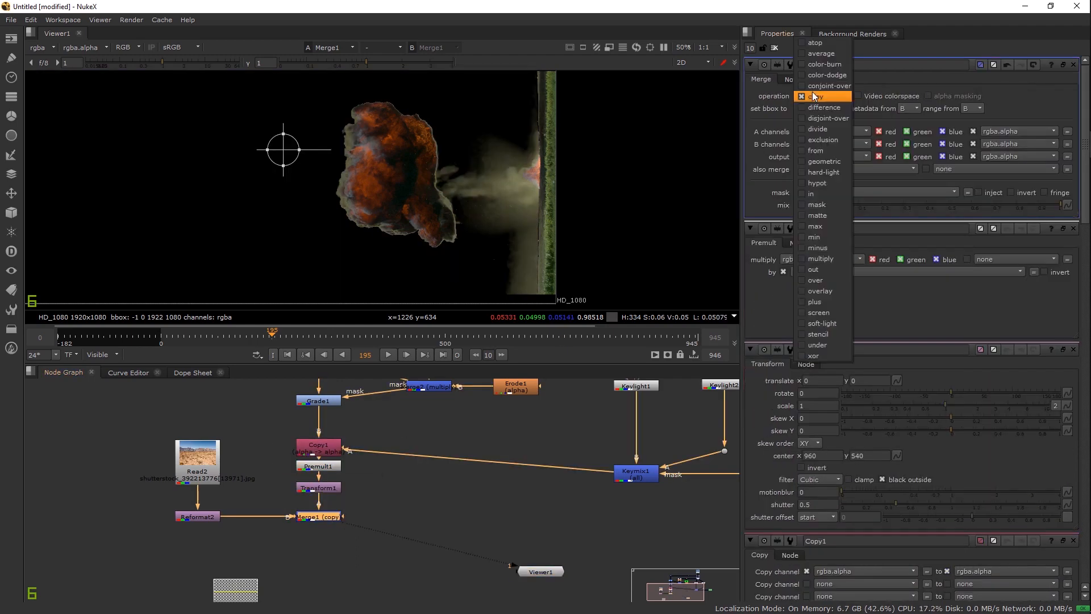
click(833, 92)
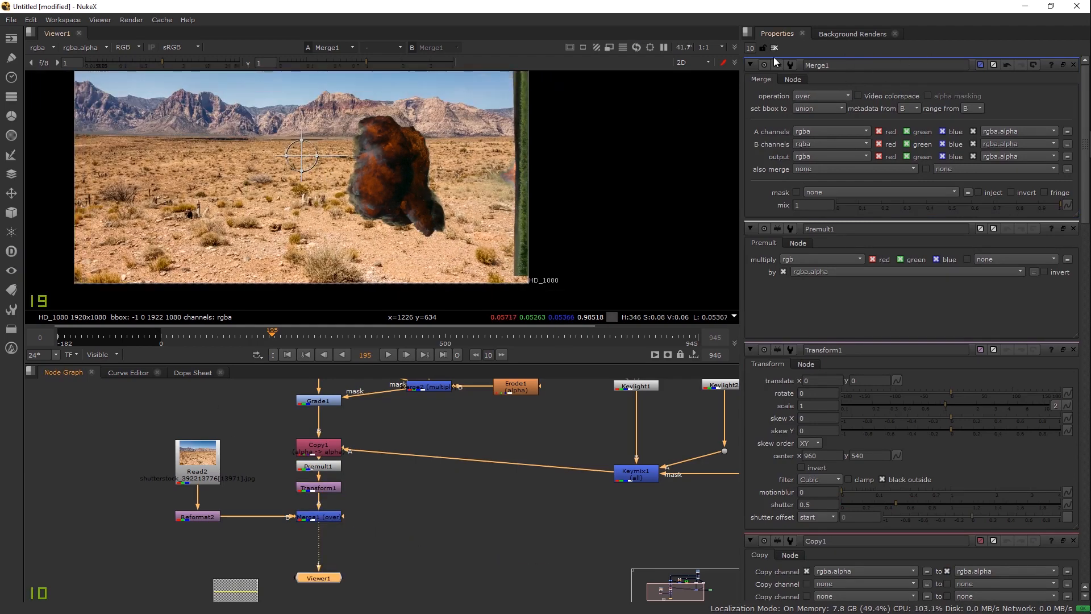
click(775, 48)
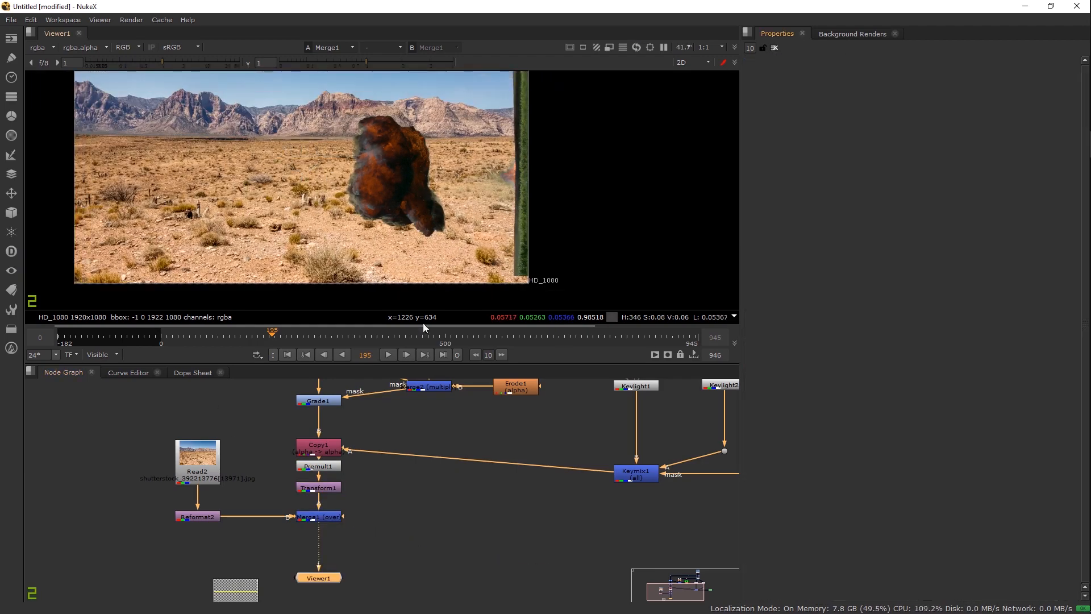
Step: Set Transform1's centre to 1748, 412, rotate -90, scale 0.692, translate -820, 84
double_click(337, 487)
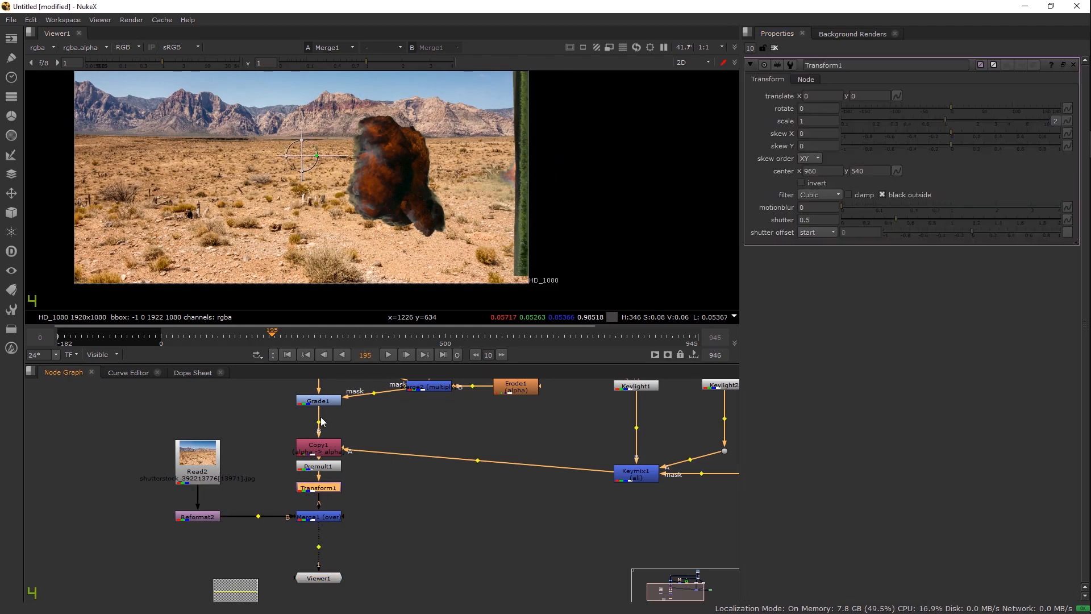
drag(378, 199, 308, 195)
scroll(325, 193, down, 1)
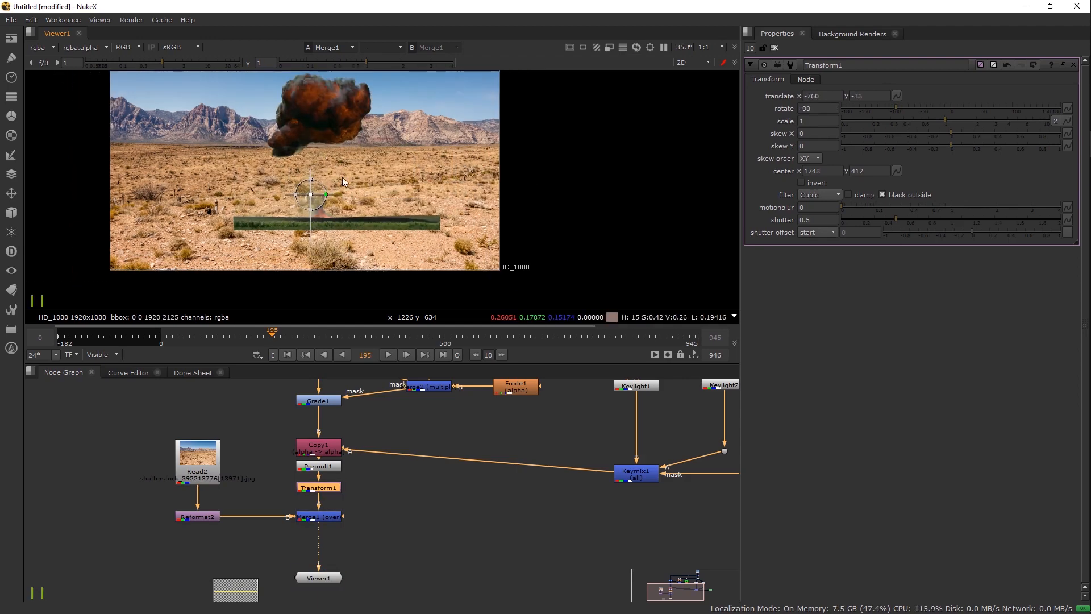
drag(335, 239, 306, 204)
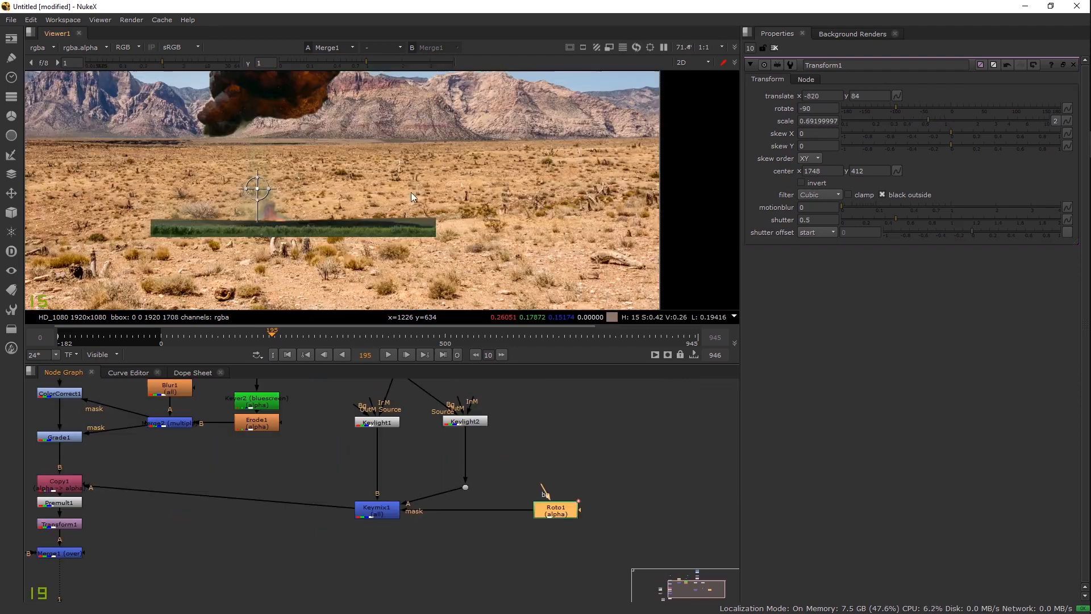
scroll(411, 192, down, 3)
scroll(393, 225, up, 2)
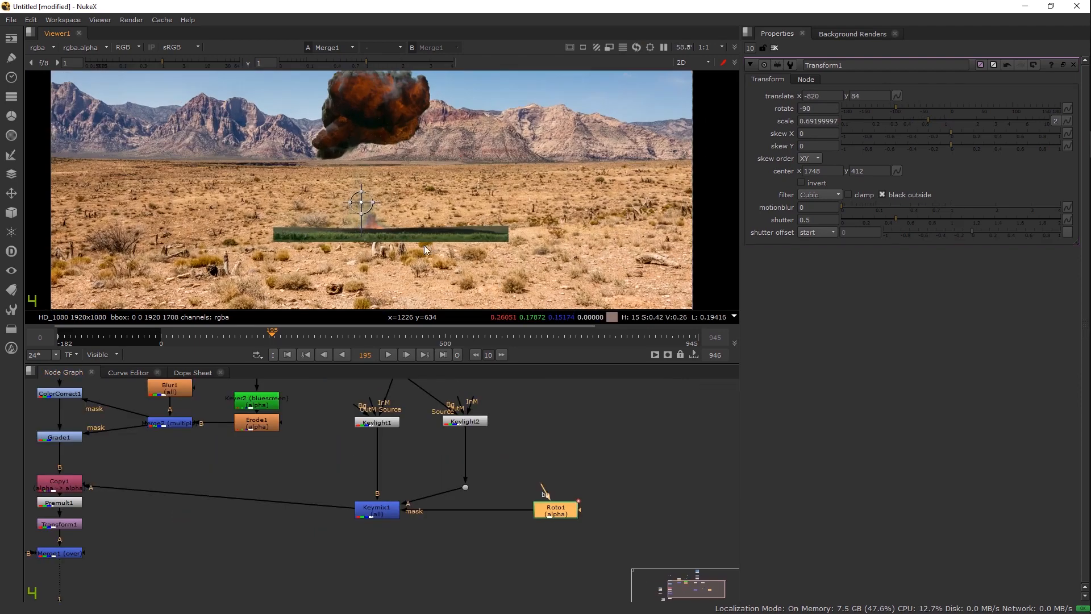
Step: Insert a new Roto2 node on the Copy1–Keymix1 pipe and view its output
click(774, 48)
click(295, 443)
key(o)
drag(299, 457, 307, 509)
scroll(369, 268, up, 2)
key(1)
scroll(535, 210, down, 5)
Step: Draw a closed curved mask shape around the explosion's cut-off edge
click(475, 170)
scroll(472, 175, up, 5)
scroll(484, 176, up, 5)
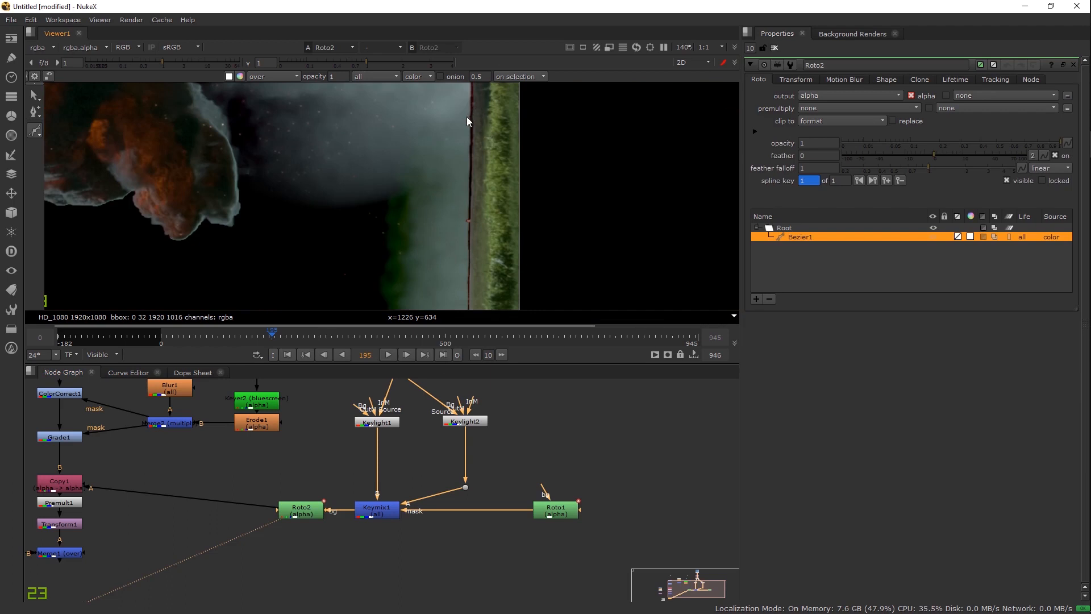
drag(479, 216, 484, 207)
click(542, 224)
drag(638, 243, 634, 251)
drag(596, 128, 573, 305)
click(416, 219)
scroll(469, 253, down, 8)
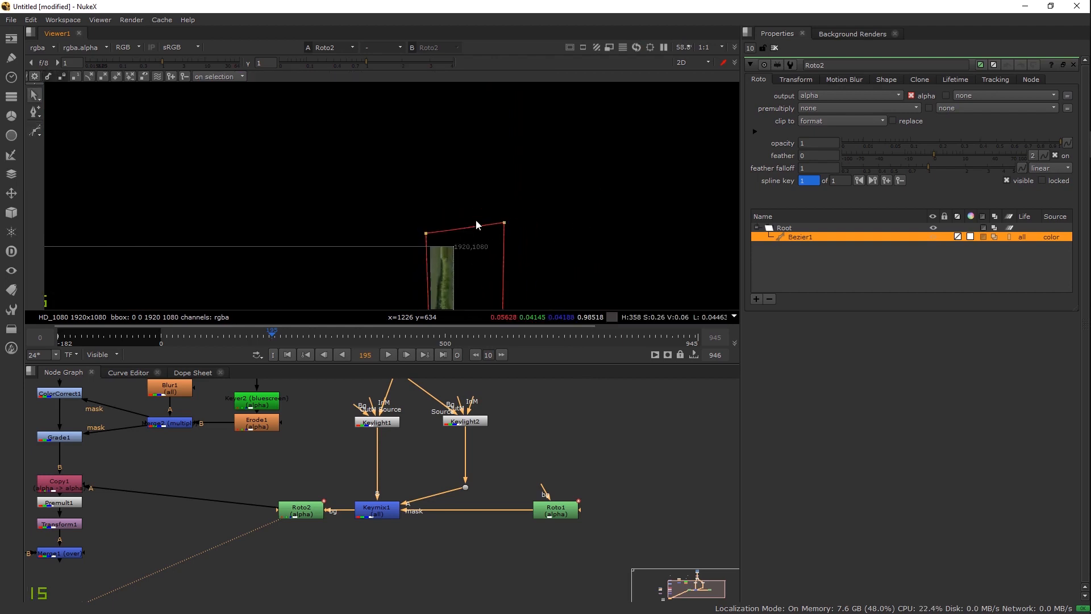
Step: Change the Bezier1 shape's blending option and check the roto edge in alpha
click(993, 238)
click(1030, 218)
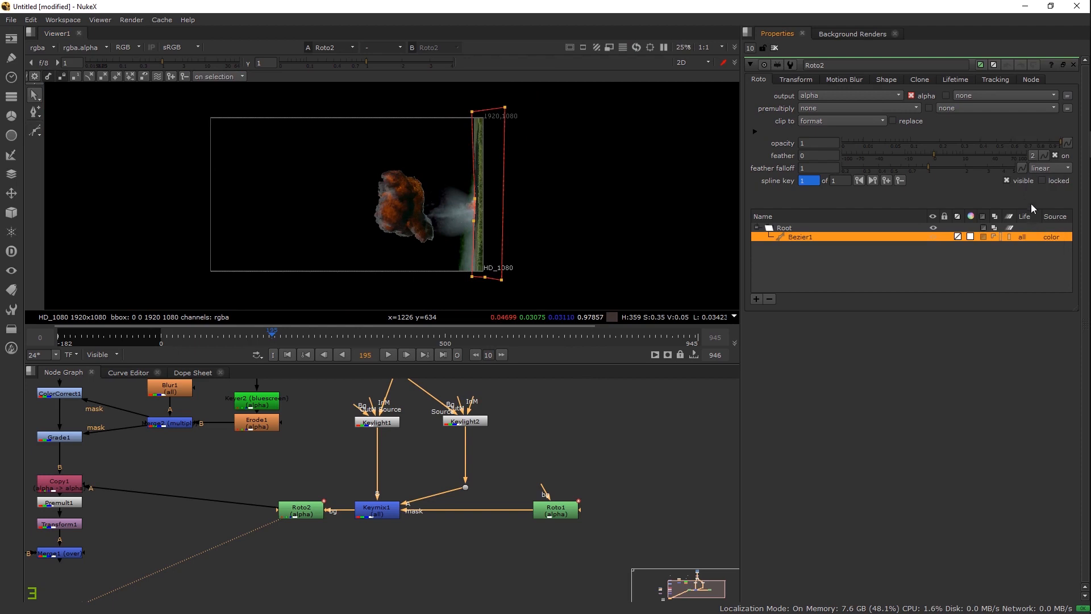
scroll(445, 165, up, 3)
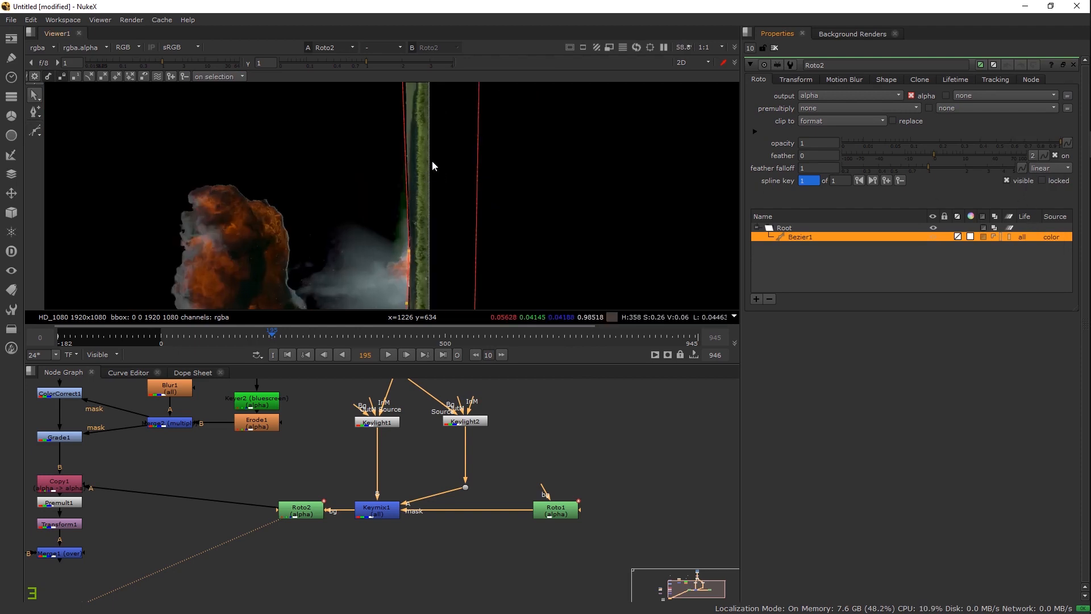
key(a)
drag(423, 248, 492, 206)
scroll(493, 244, down, 3)
scroll(496, 202, up, 4)
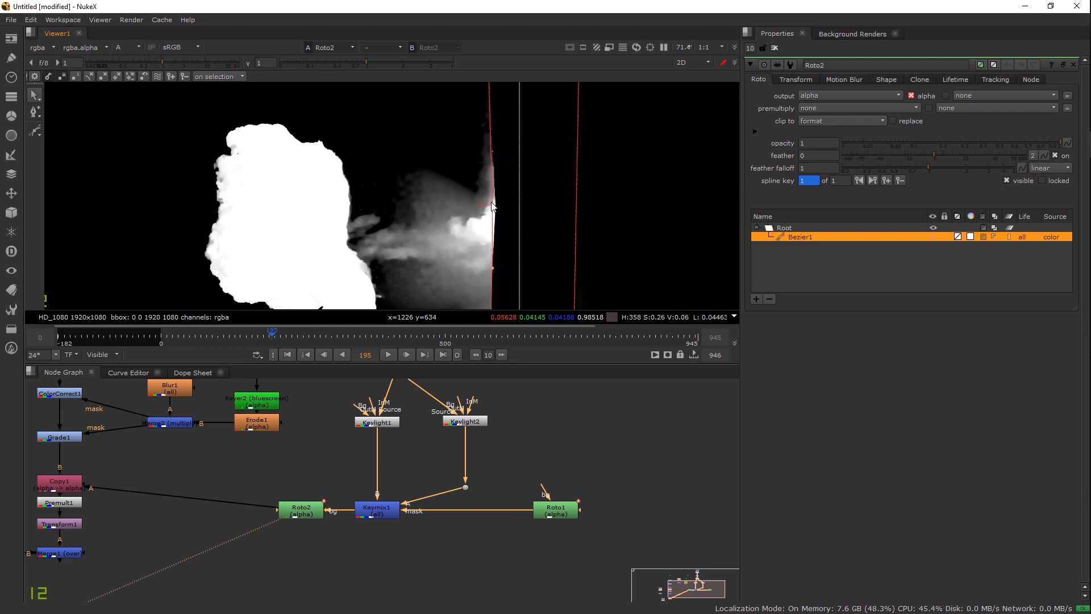
key(a)
drag(441, 262, 468, 249)
Step: View Copy1's alpha and feather the Roto2 shape's edge to 35
click(46, 484)
key(1)
key(a)
scroll(448, 171, down, 3)
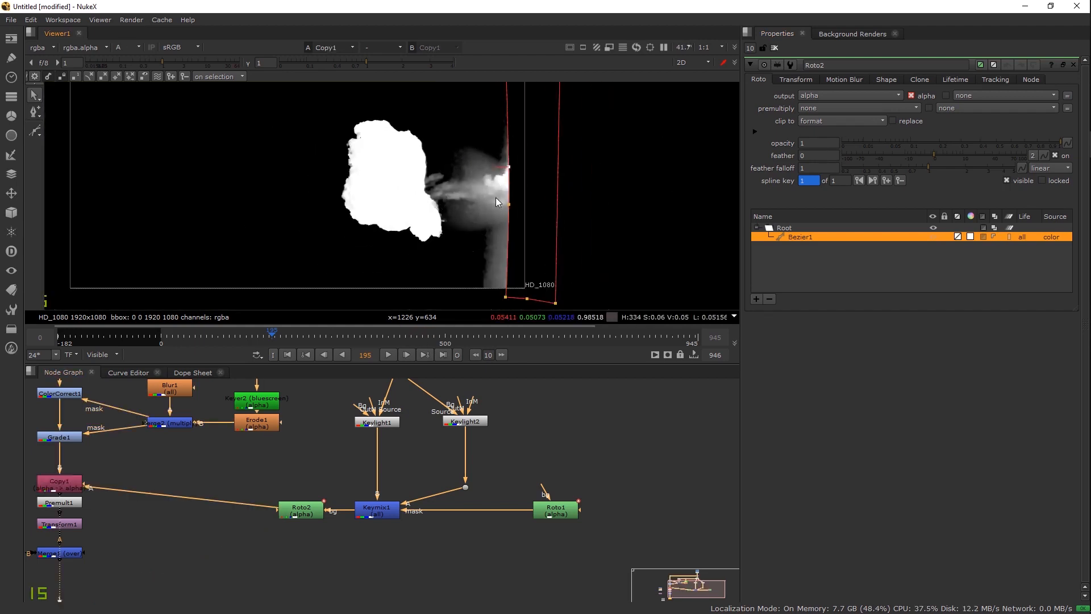
scroll(497, 200, up, 3)
click(952, 154)
drag(926, 151, 989, 159)
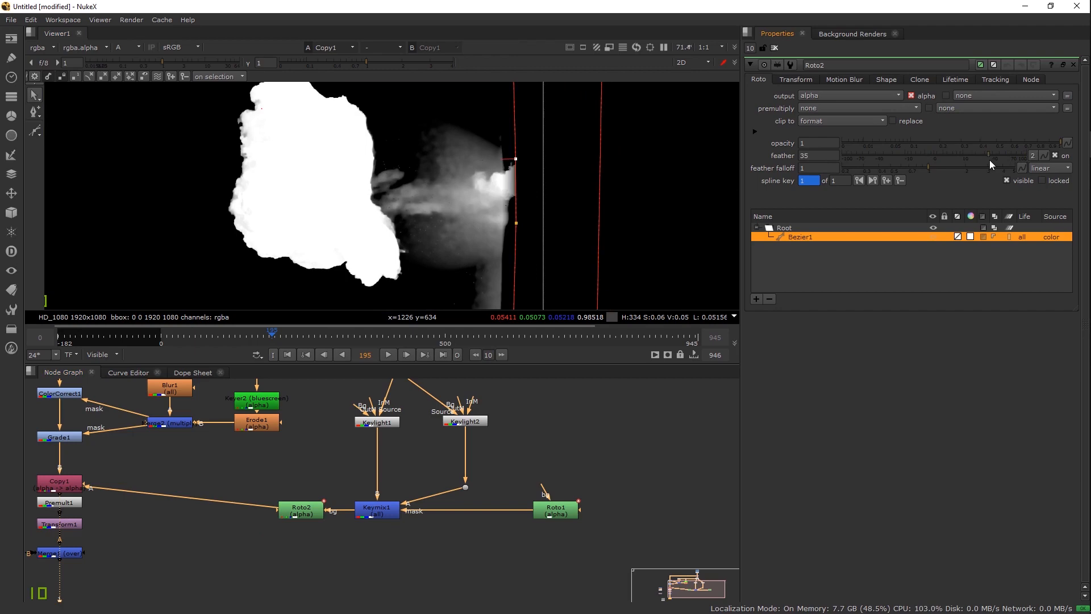
click(775, 49)
scroll(493, 140, up, 3)
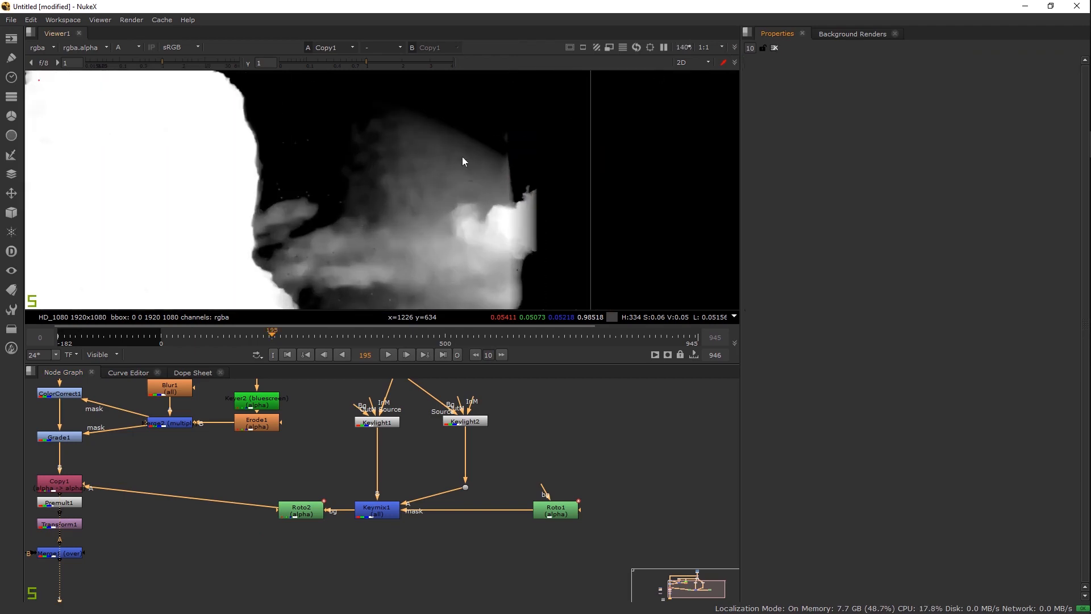
Step: View the Merge1 composite and inspect the faint smoke smudge
drag(478, 208, 485, 166)
drag(93, 507, 246, 451)
ctrl+shift+click(208, 499)
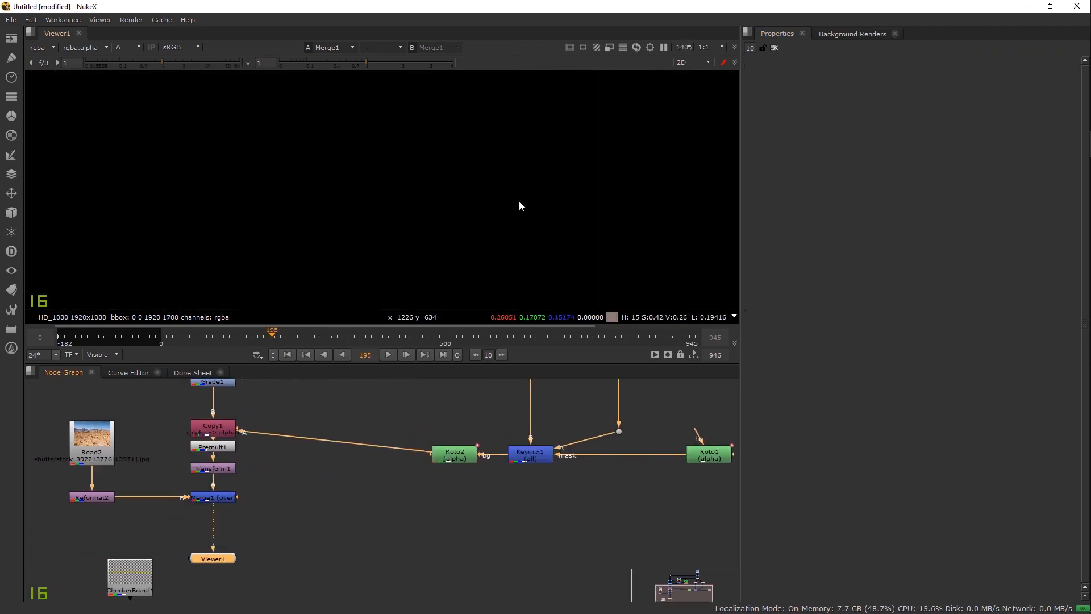
key(a)
scroll(518, 202, down, 2)
mouse_move(162, 187)
mouse_down()
mouse_move(311, 237)
mouse_move(447, 203)
mouse_up()
scroll(436, 182, up, 4)
drag(575, 224, 511, 216)
scroll(505, 227, down, 4)
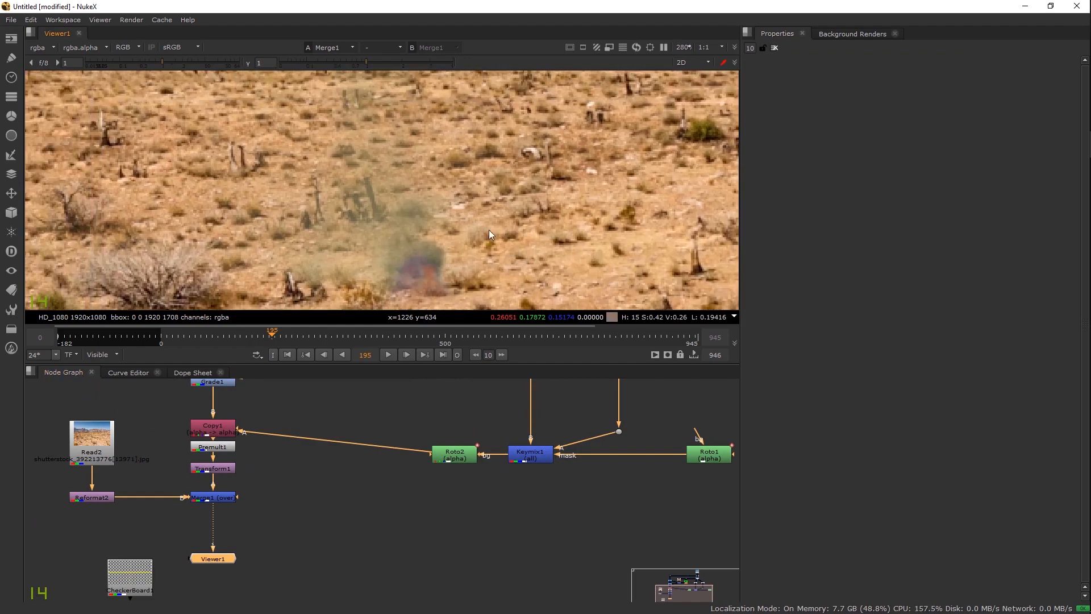
Step: Switch the viewer to Copy1's alpha channel and inspect the matte
key(4)
key(a)
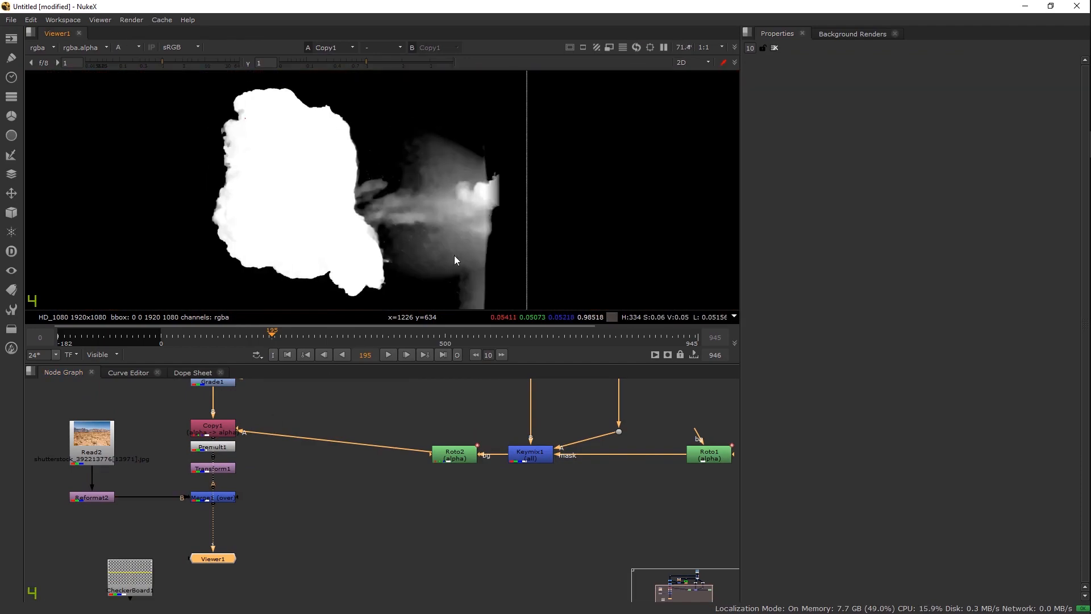
drag(438, 237, 451, 249)
drag(469, 455, 427, 546)
drag(471, 510, 440, 531)
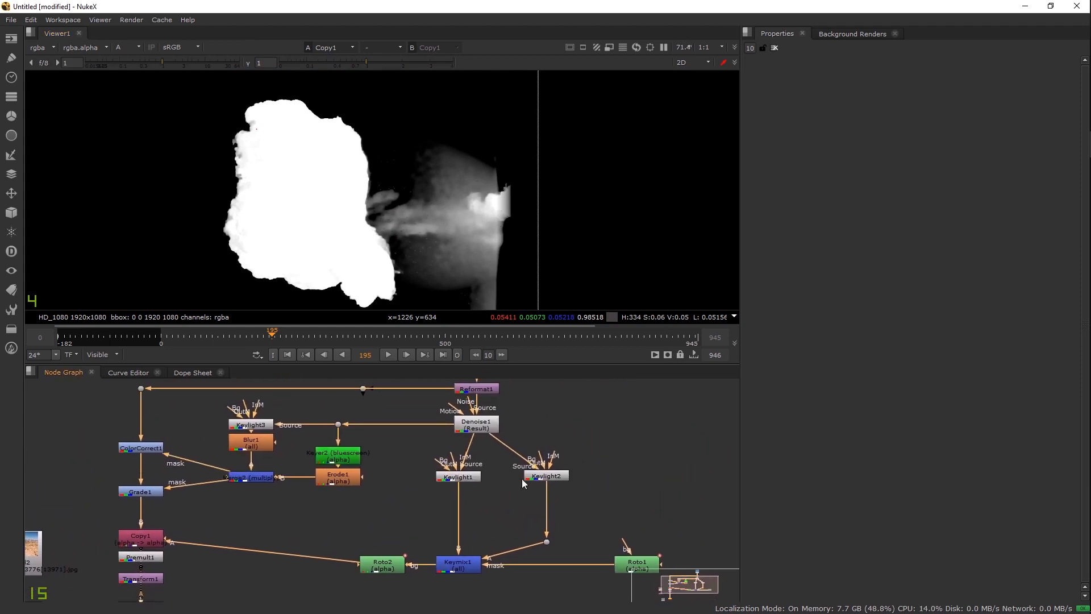
drag(542, 480, 537, 481)
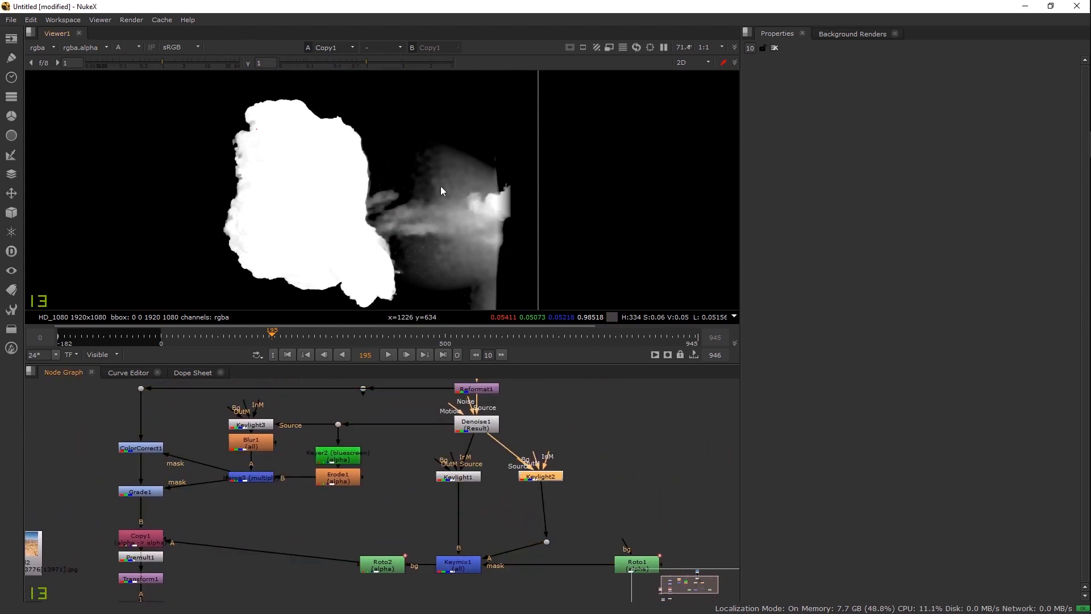
drag(397, 161, 404, 151)
Step: Select Roto1's Bezier1 shape, then return to the explosion-over-desert composite
double_click(636, 562)
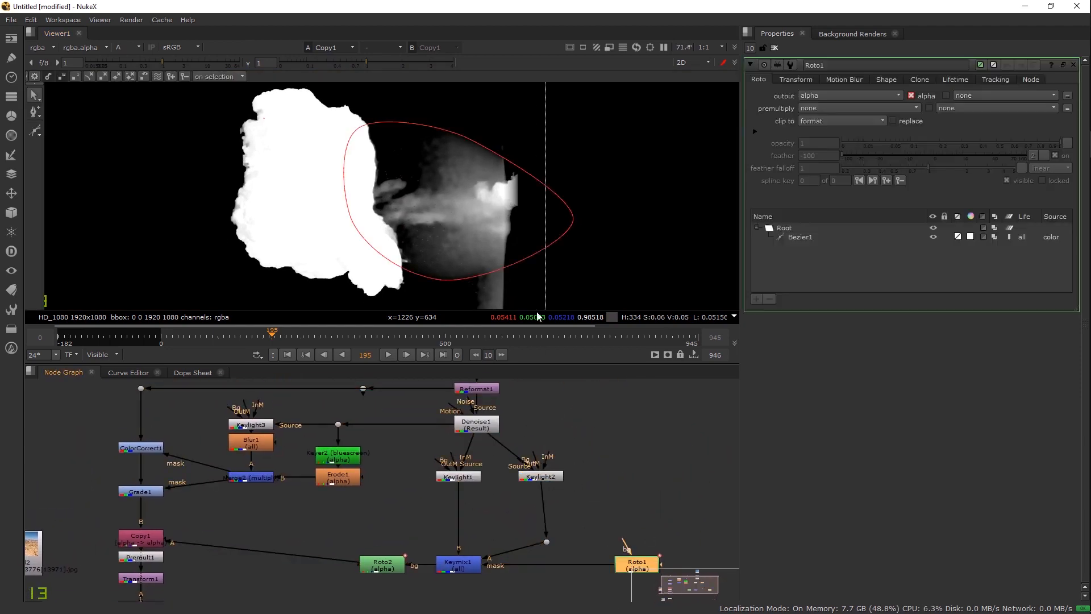
click(820, 238)
click(773, 48)
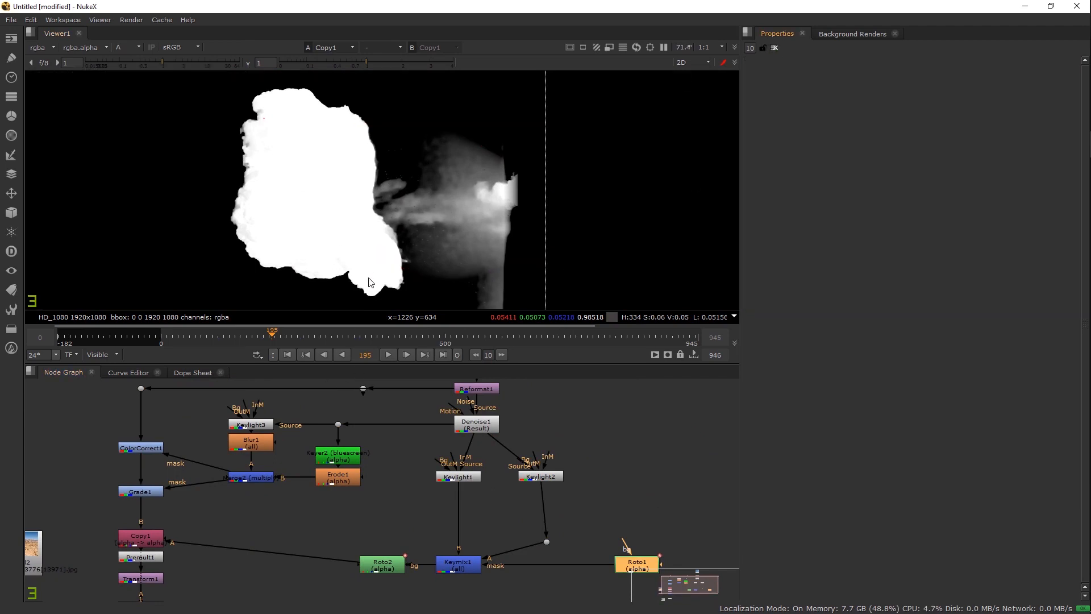
drag(380, 254, 390, 244)
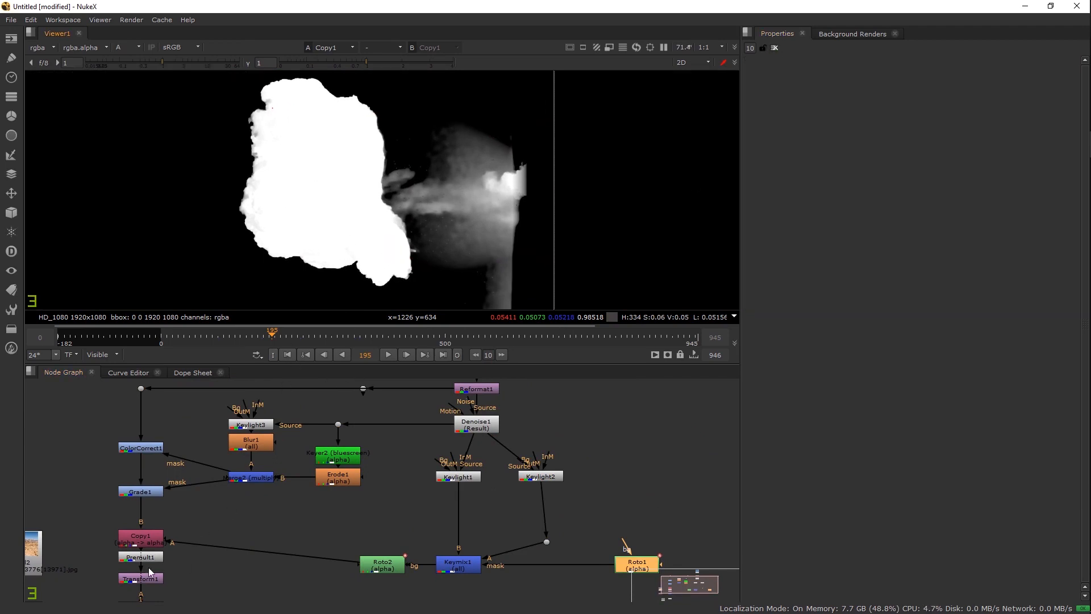
click(149, 549)
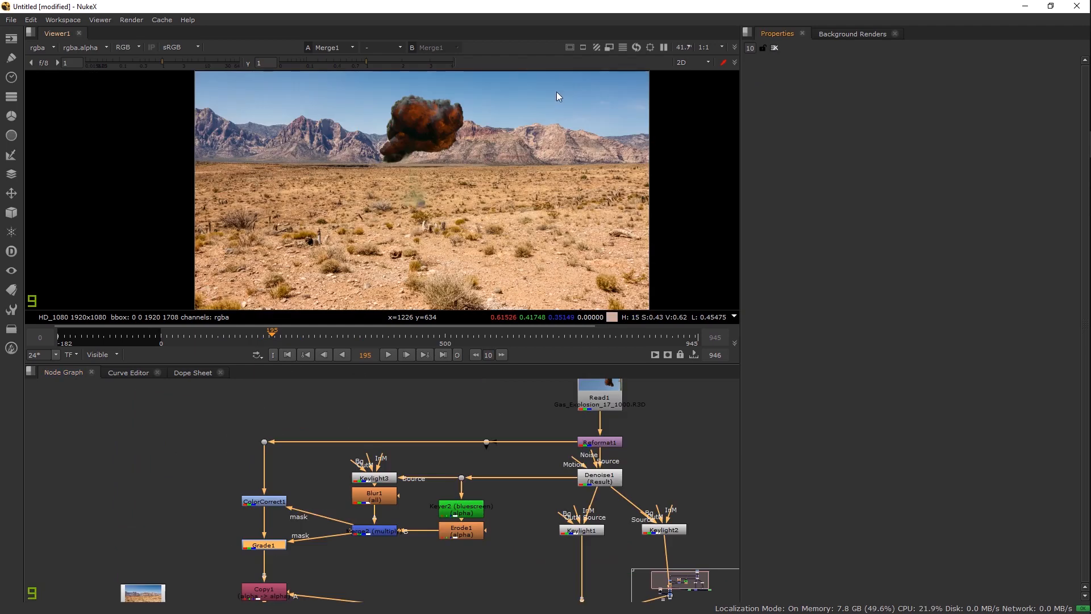
drag(490, 140, 487, 143)
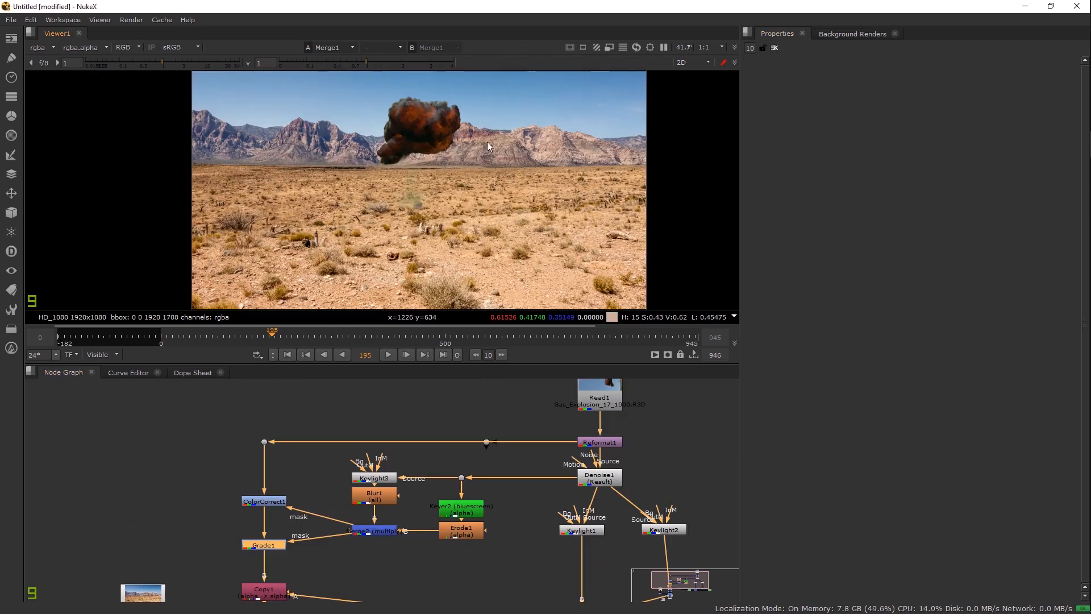
Step: Delete CheckerBoard1, move Viewer1 below Merge1 and level Reformat2 with Merge1
drag(412, 529, 416, 404)
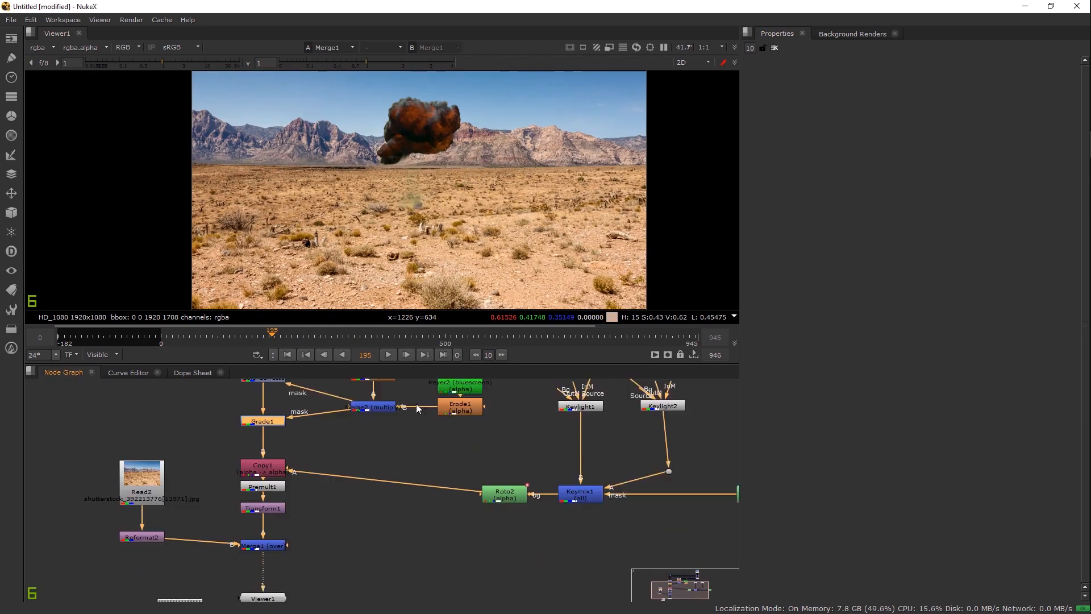
click(277, 490)
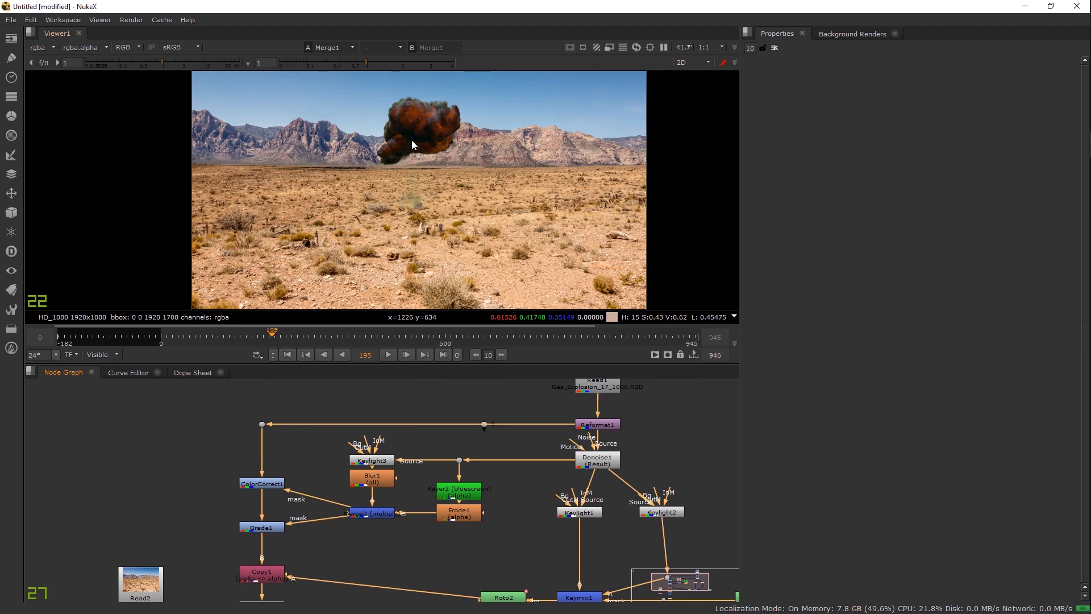
scroll(412, 142, up, 3)
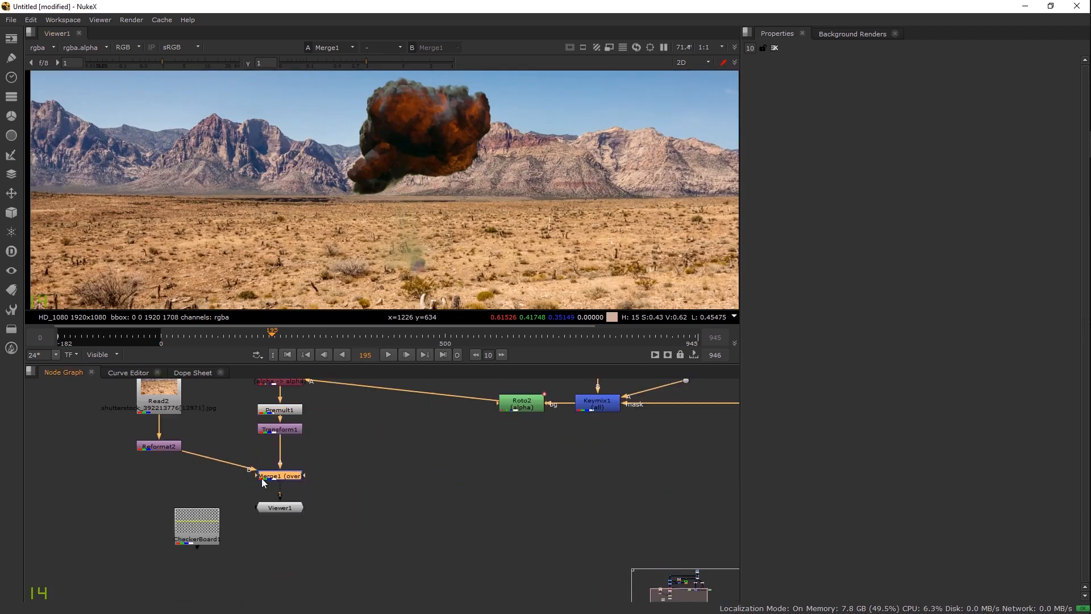
click(278, 532)
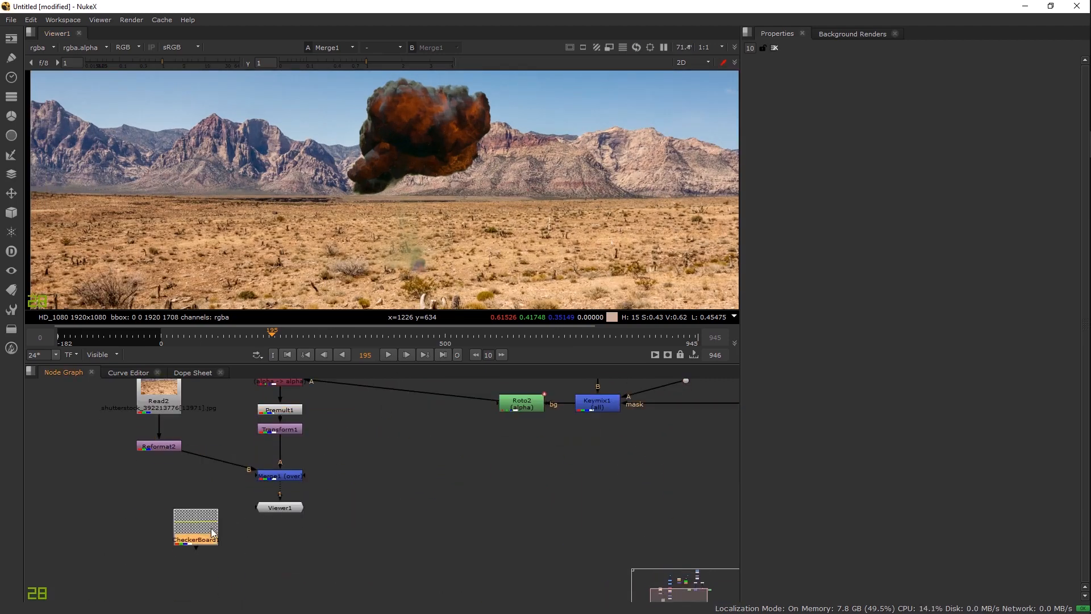
drag(209, 530, 183, 546)
key(Delete)
drag(275, 505, 275, 571)
drag(161, 449, 157, 481)
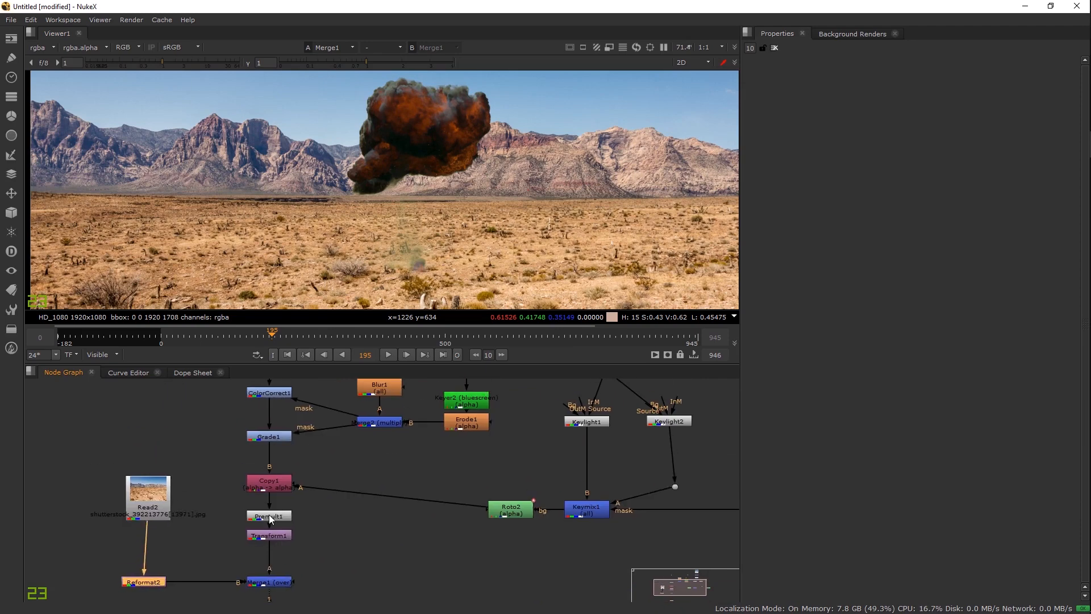
click(272, 521)
Step: Insert a LightWrap node above Merge1 with its background input on the desert plate
drag(268, 537, 269, 555)
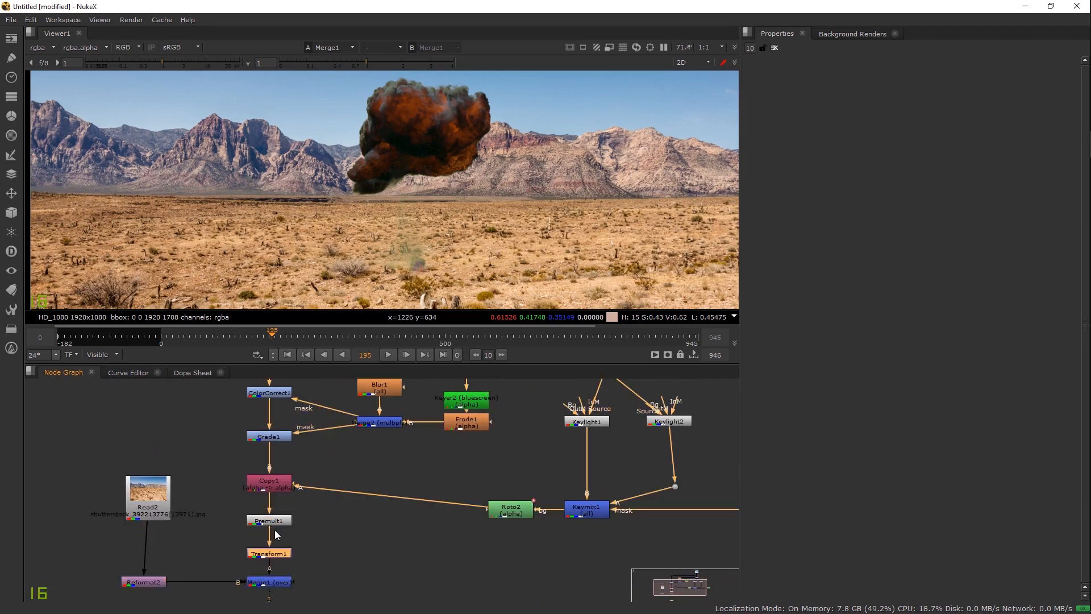
click(231, 503)
key(Tab)
text(li)
key(Return)
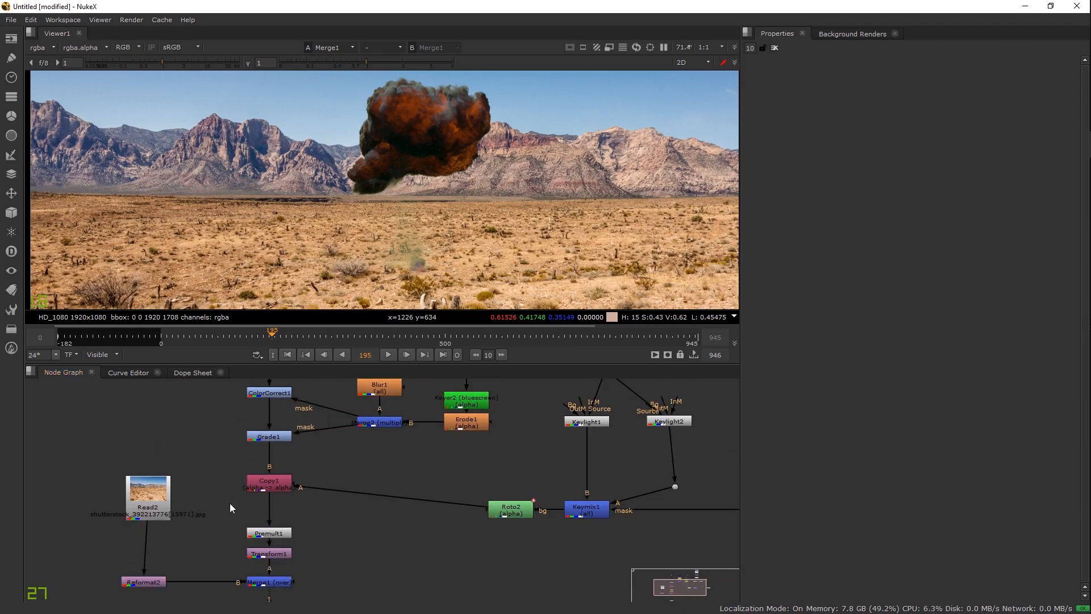
drag(279, 509, 209, 564)
click(269, 533)
drag(147, 584, 145, 582)
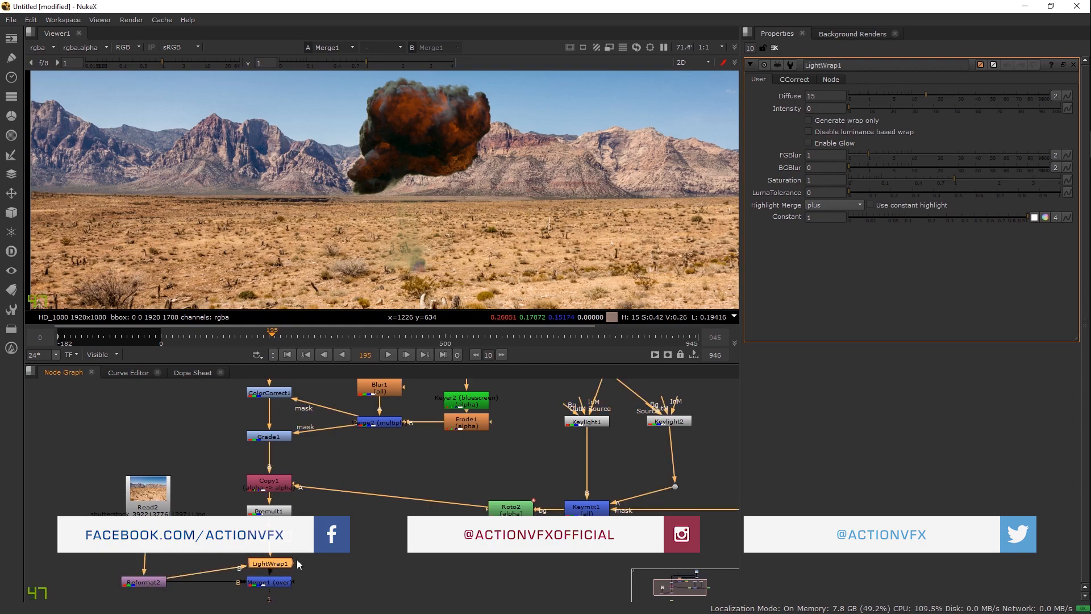
Step: Set LightWrap1 diffuse to 35 and disable luminance-based wrapping
drag(883, 105, 901, 108)
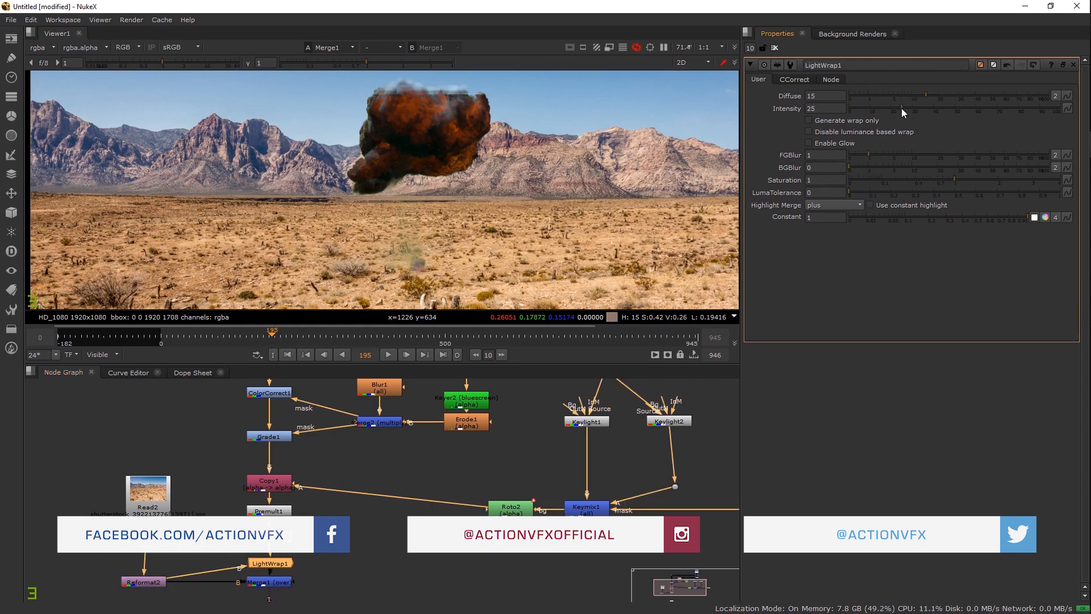
scroll(367, 155, up, 4)
scroll(379, 163, up, 5)
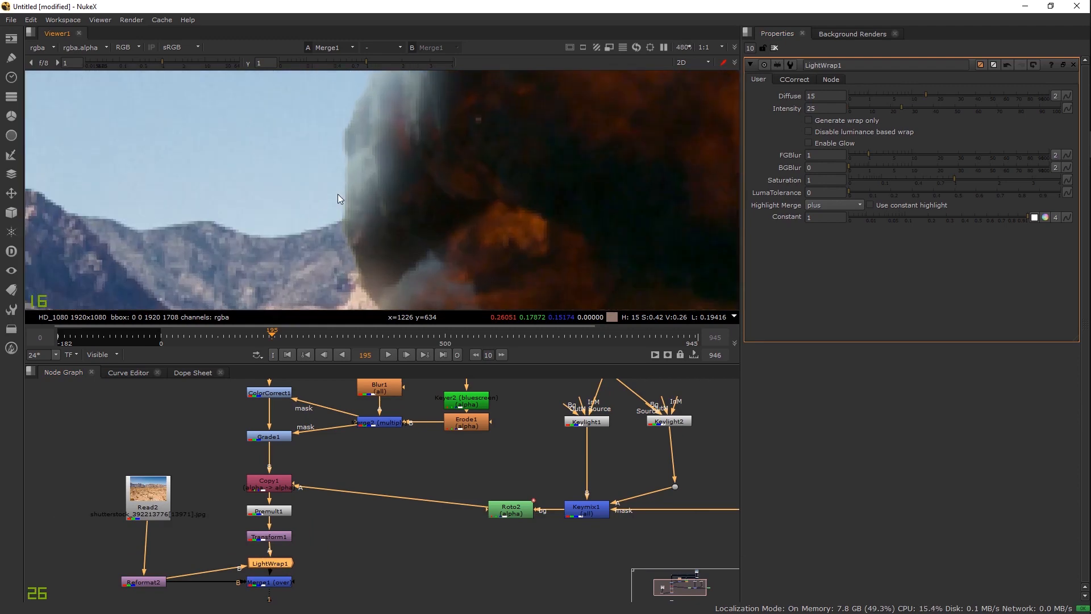
drag(388, 206, 349, 182)
drag(331, 254, 325, 200)
drag(930, 94, 965, 94)
click(869, 106)
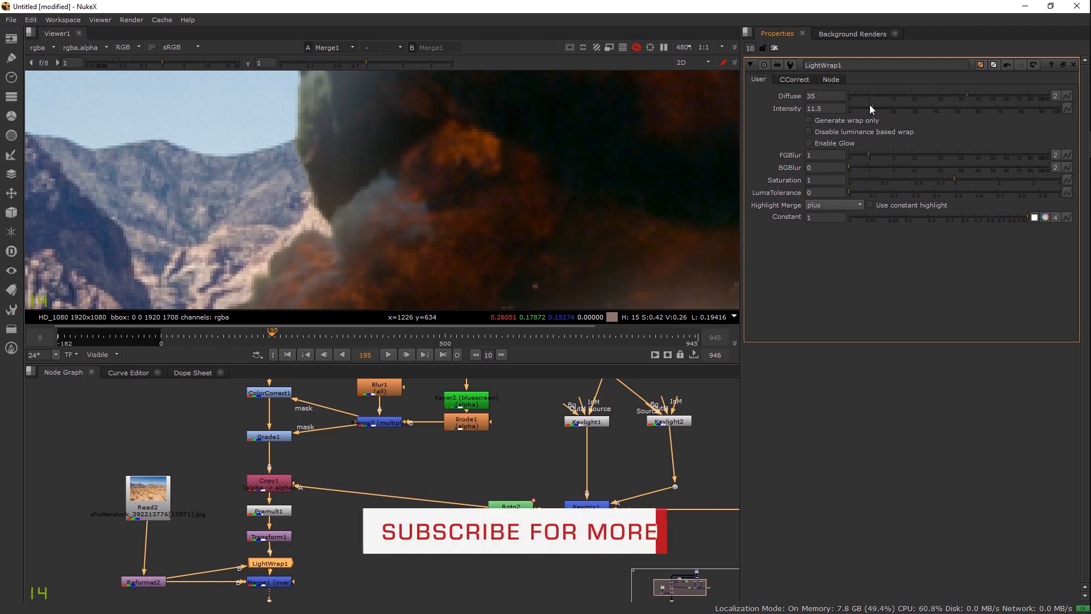
scroll(424, 227, down, 4)
click(808, 131)
Step: Lower the light wrap intensity through 7 and 5 down to 2.5
drag(869, 108, 863, 109)
drag(487, 183, 369, 250)
drag(509, 207, 507, 273)
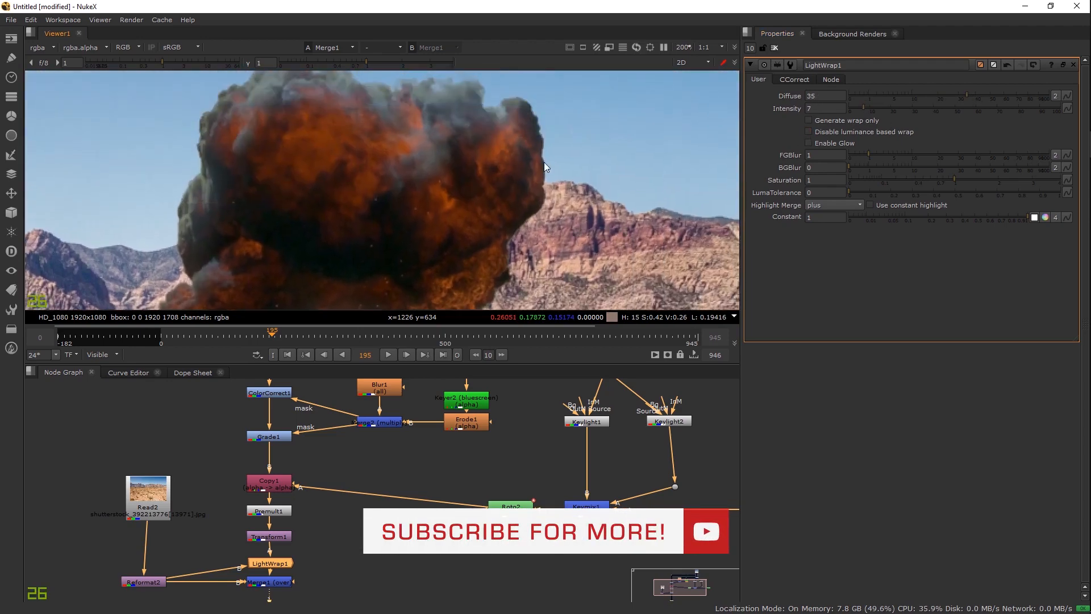
drag(544, 162, 555, 195)
drag(863, 103, 858, 105)
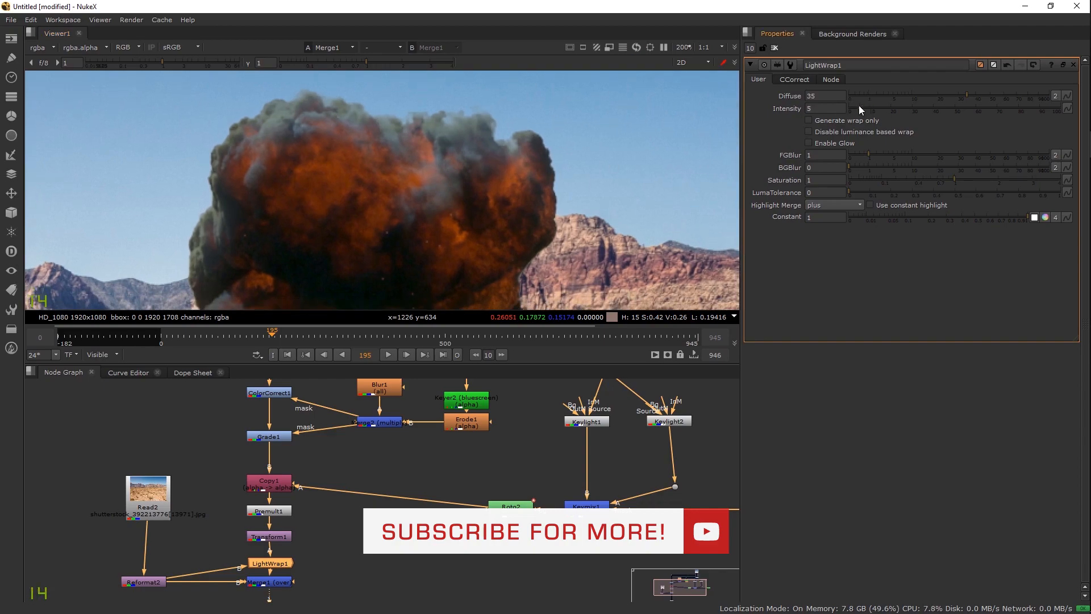
drag(318, 230, 400, 202)
drag(877, 107, 853, 108)
Step: Fit the frame and toggle the light wrap off and on to compare
key(f)
scroll(411, 213, up, 1)
drag(410, 213, 452, 89)
key(d)
key(d)
scroll(454, 220, up, 4)
key(d)
key(d)
scroll(477, 222, down, 5)
drag(454, 207, 407, 235)
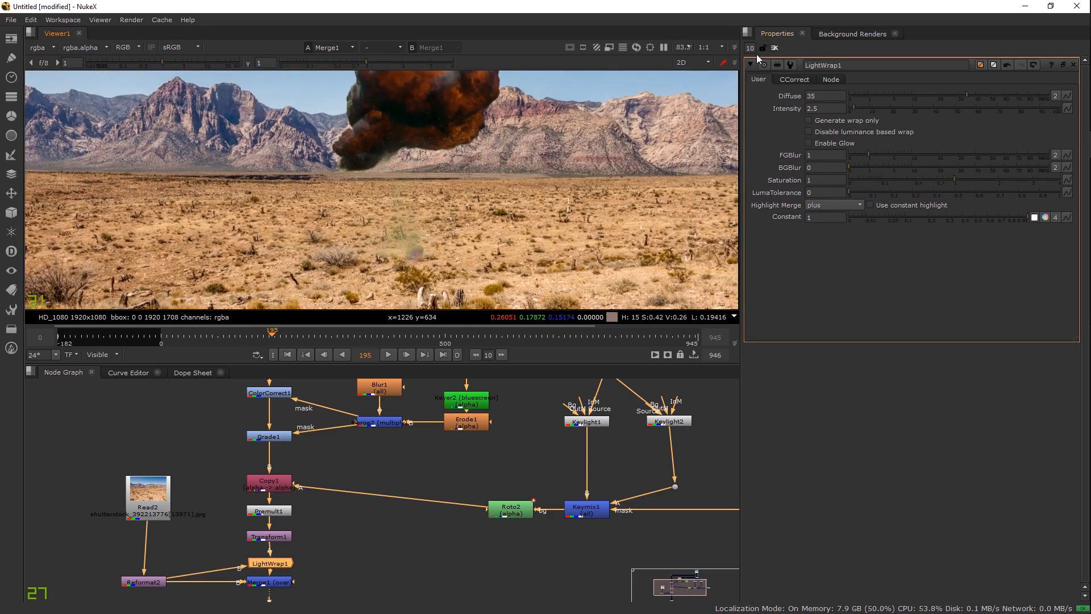
Step: Close LightWrap1's properties and move Denoise1 and Read1 left in the graph
click(774, 48)
scroll(380, 193, down, 4)
scroll(374, 190, up, 3)
drag(311, 465, 322, 406)
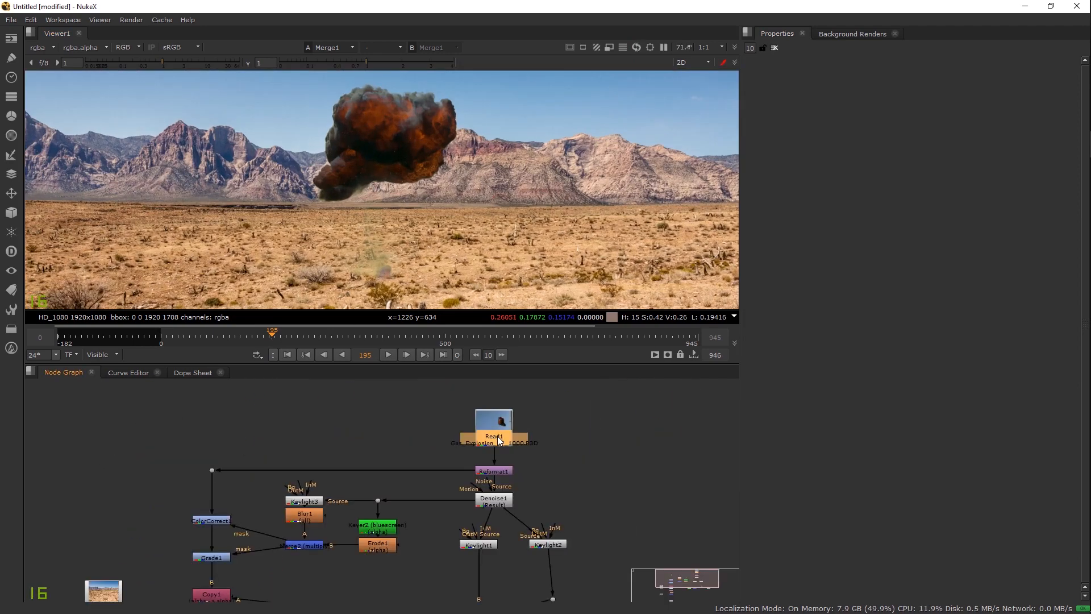
drag(459, 417, 460, 403)
drag(503, 488, 475, 457)
drag(488, 414, 474, 407)
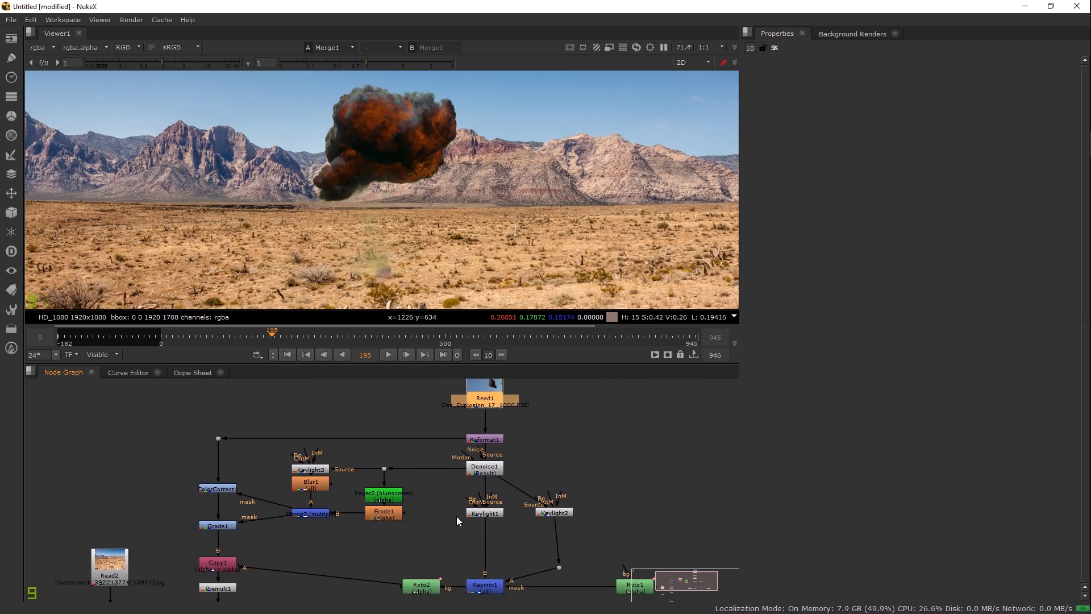
scroll(469, 521, up, 4)
Step: Select Keylight2 and drag Roto1 down-right, away from the keying nodes
click(591, 492)
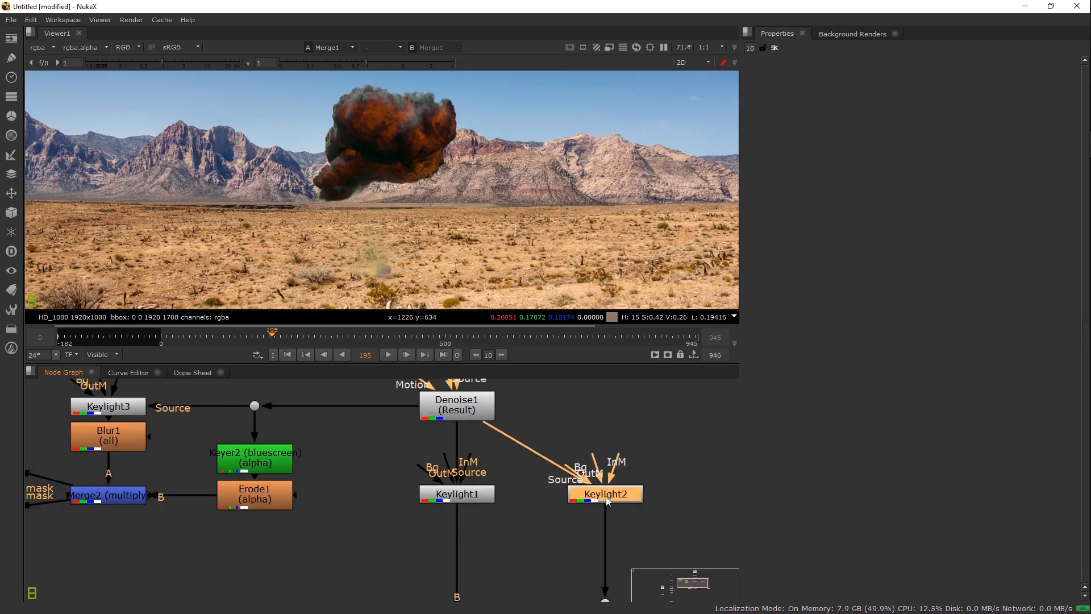
scroll(570, 527, down, 3)
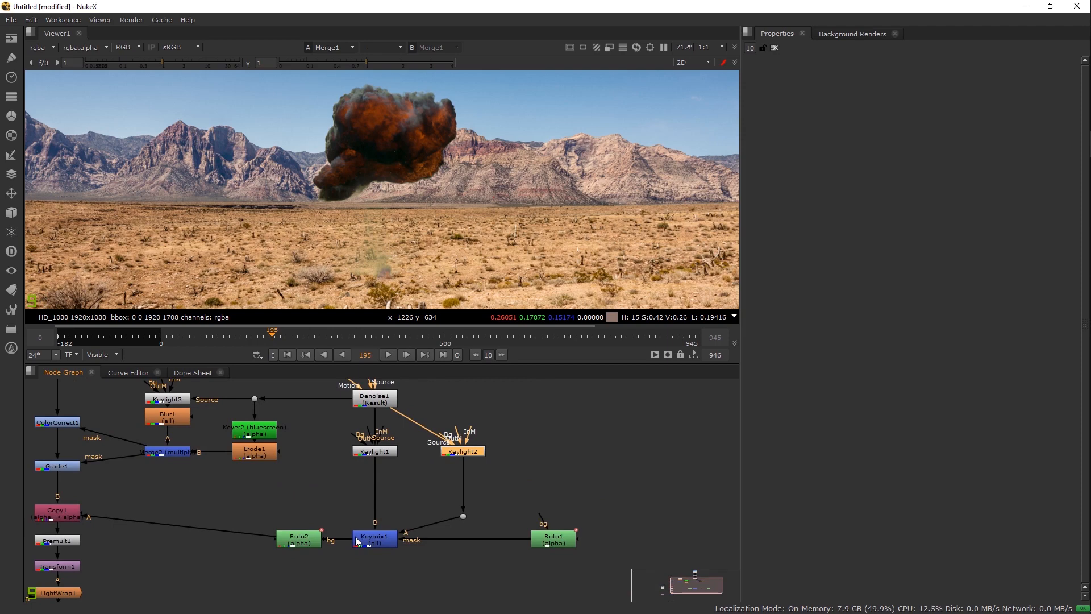
drag(554, 539, 566, 560)
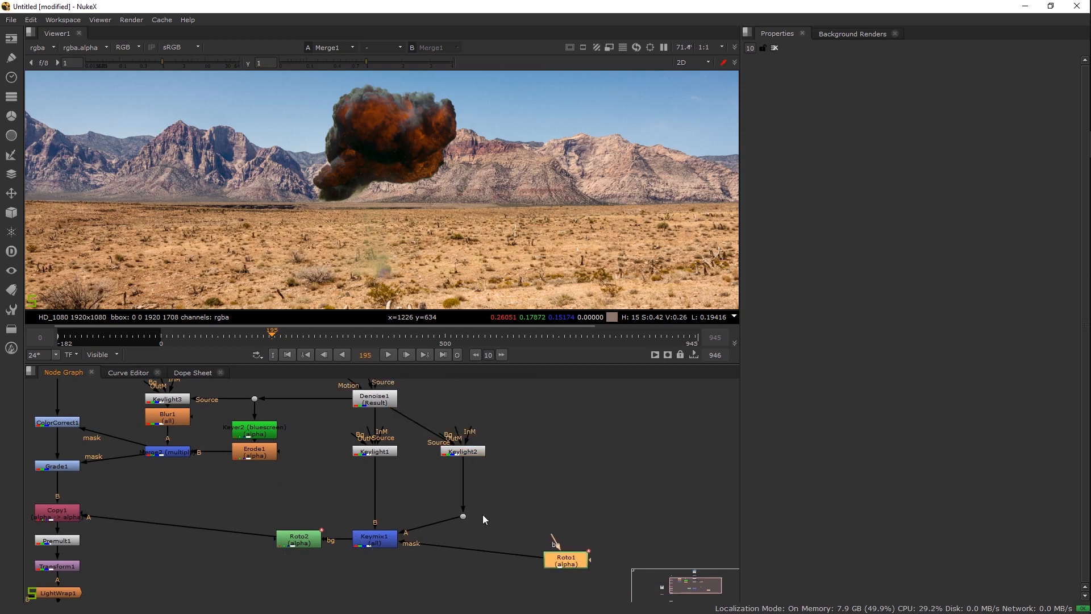
scroll(409, 168, up, 5)
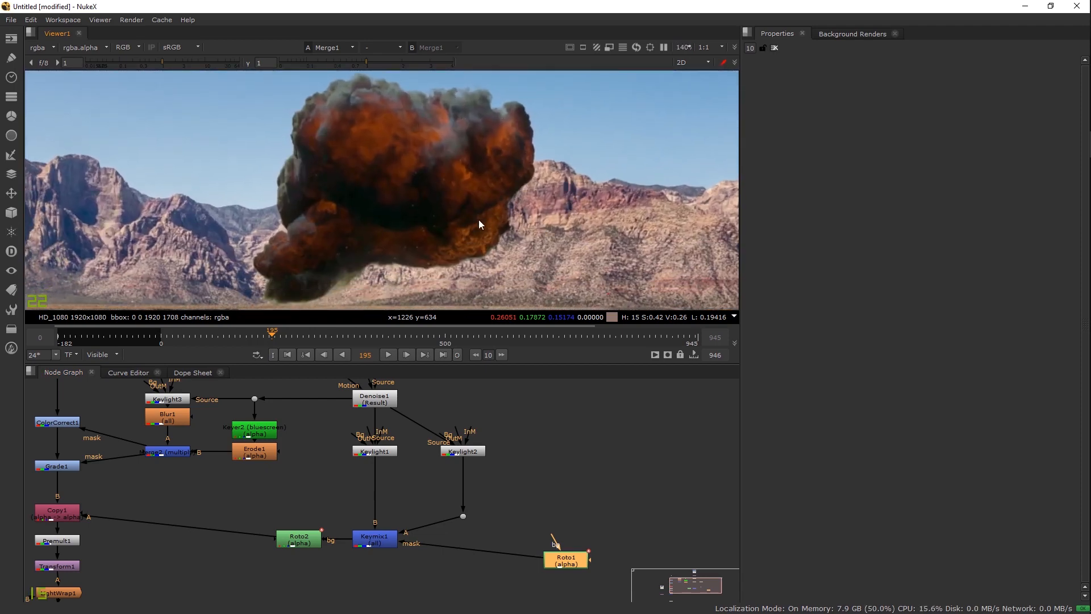
drag(396, 466, 504, 502)
scroll(504, 503, down, 1)
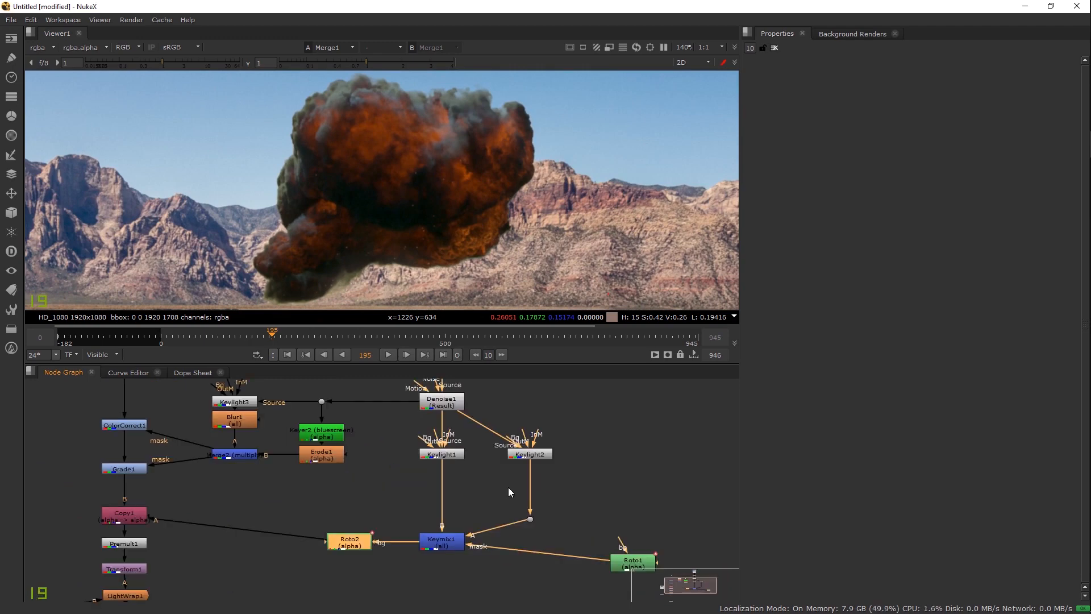
drag(383, 457, 487, 503)
scroll(502, 473, up, 2)
scroll(503, 471, up, 1)
drag(481, 462, 604, 470)
scroll(485, 463, down, 2)
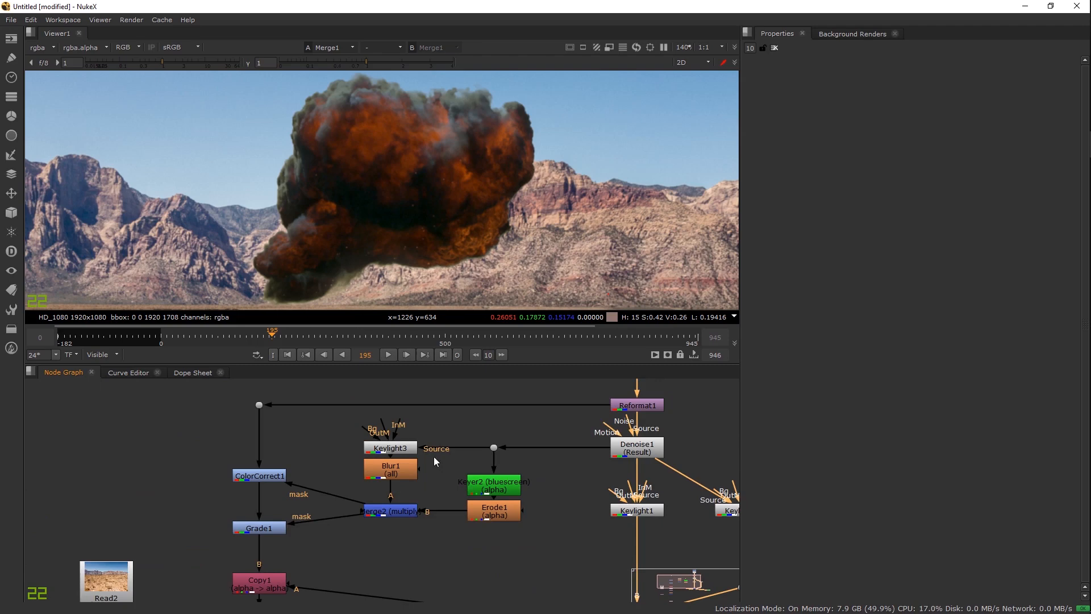
Step: View the alpha mattes of Keylight3, Keyer2 and Merge2 in turn
click(390, 449)
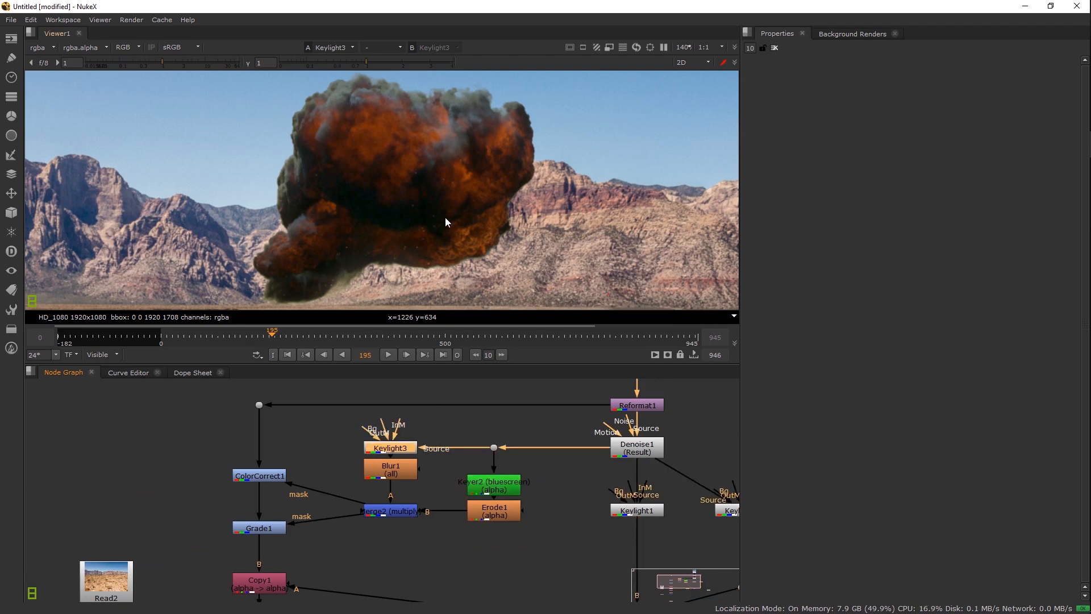
key(1)
key(a)
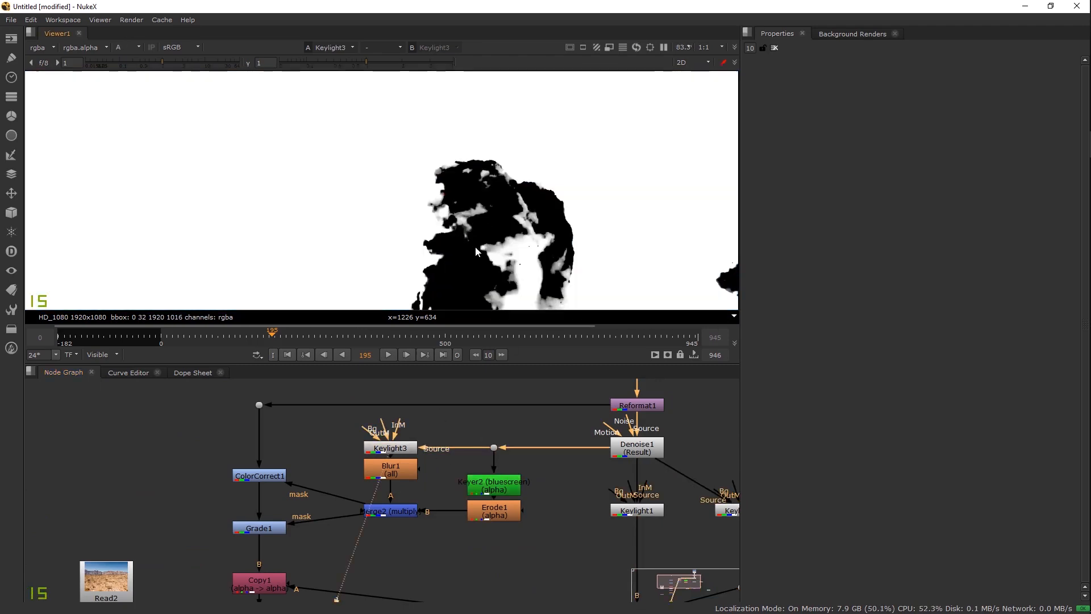
click(494, 485)
key(1)
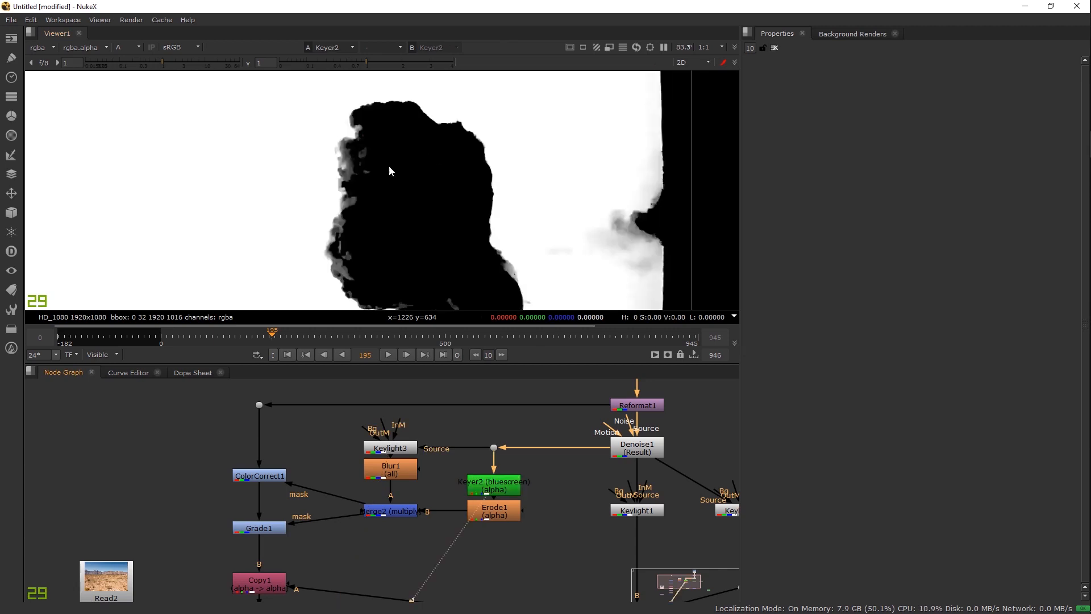
click(397, 513)
key(1)
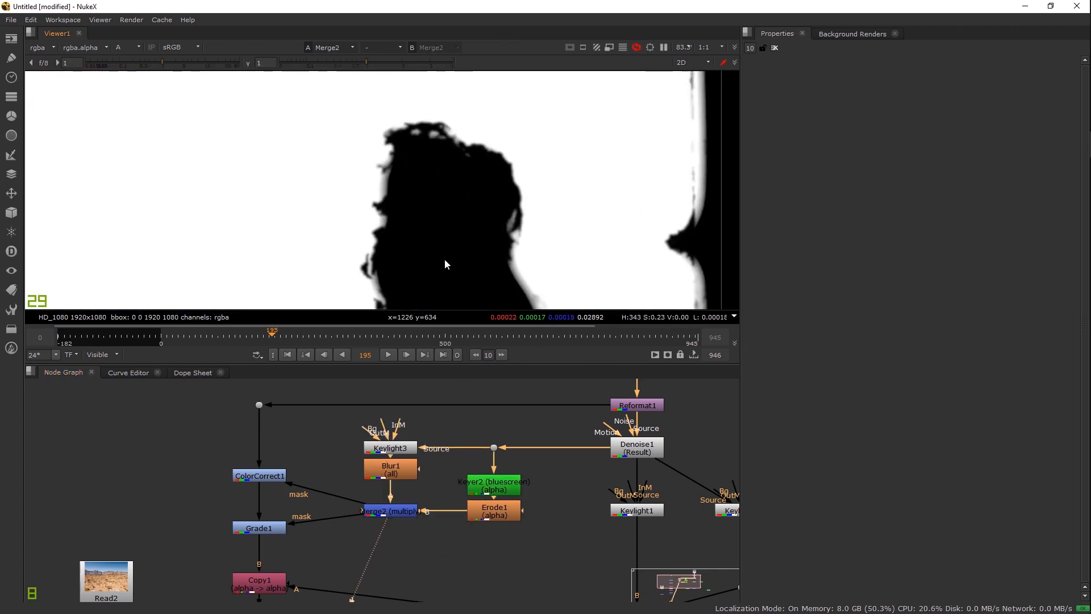
Step: View ColorCorrect1's output and toggle it off and back on to compare its effect
click(260, 476)
key(1)
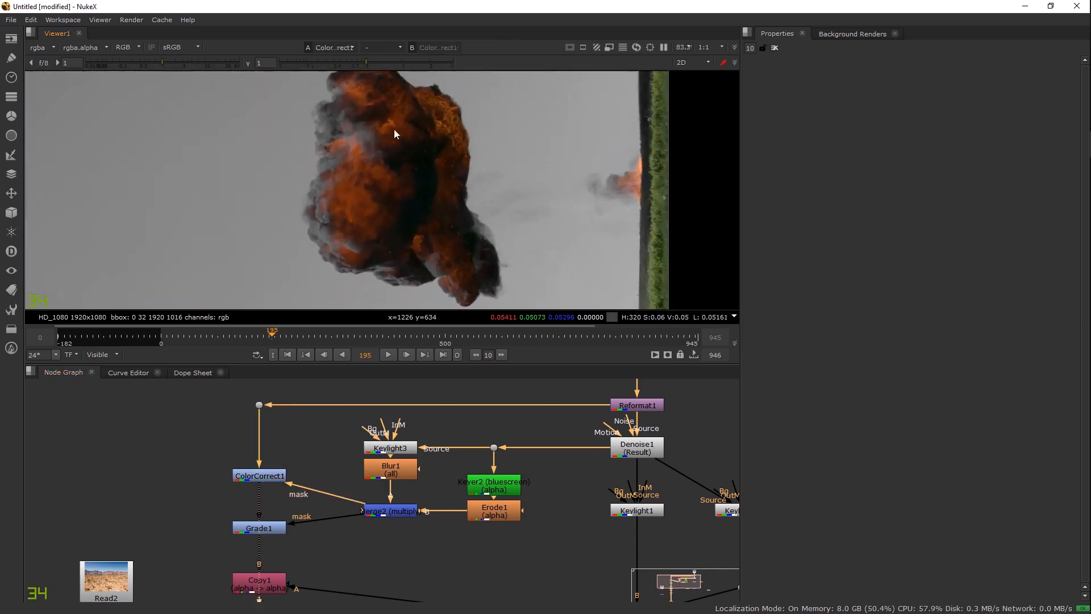
scroll(328, 198, up, 6)
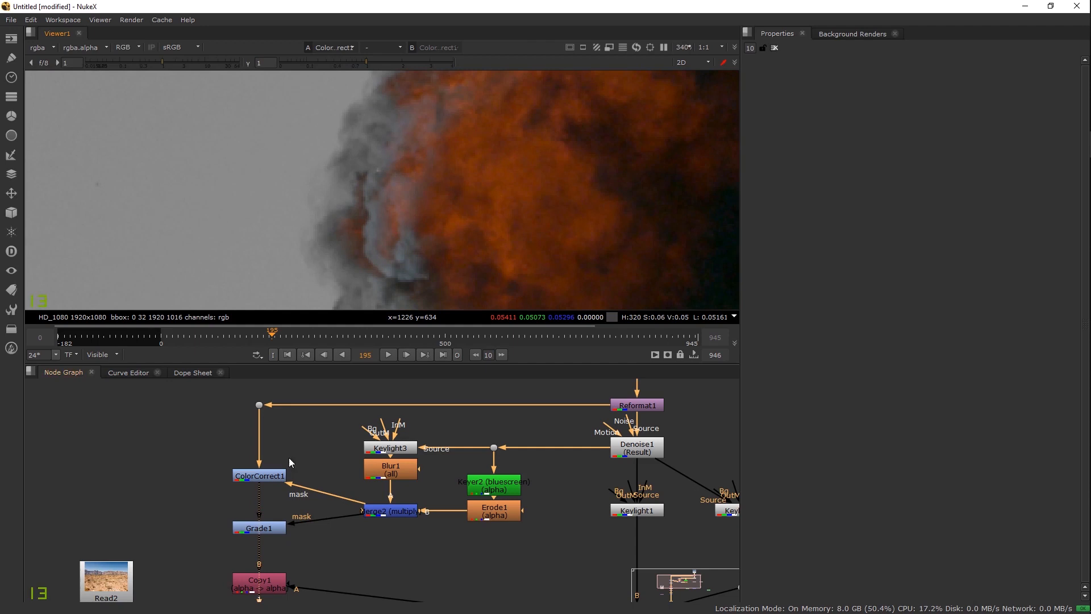
key(d)
scroll(404, 235, up, 7)
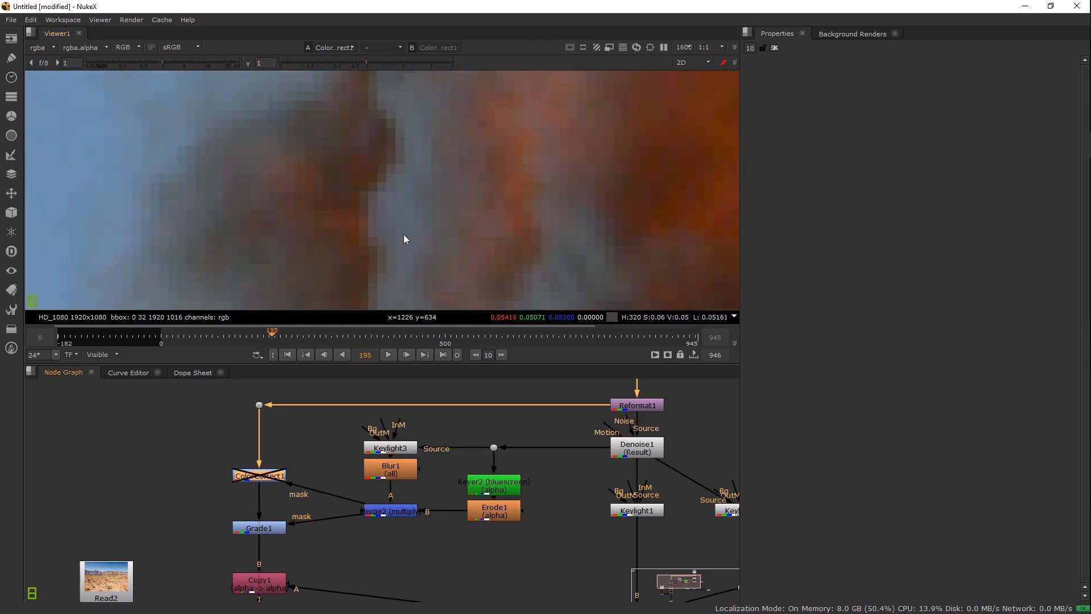
key(d)
Step: View Grade1's alpha channel and open Grade1's settings
click(281, 525)
key(1)
click(475, 216)
scroll(474, 214, down, 4)
key(a)
key(a)
scroll(474, 218, down, 3)
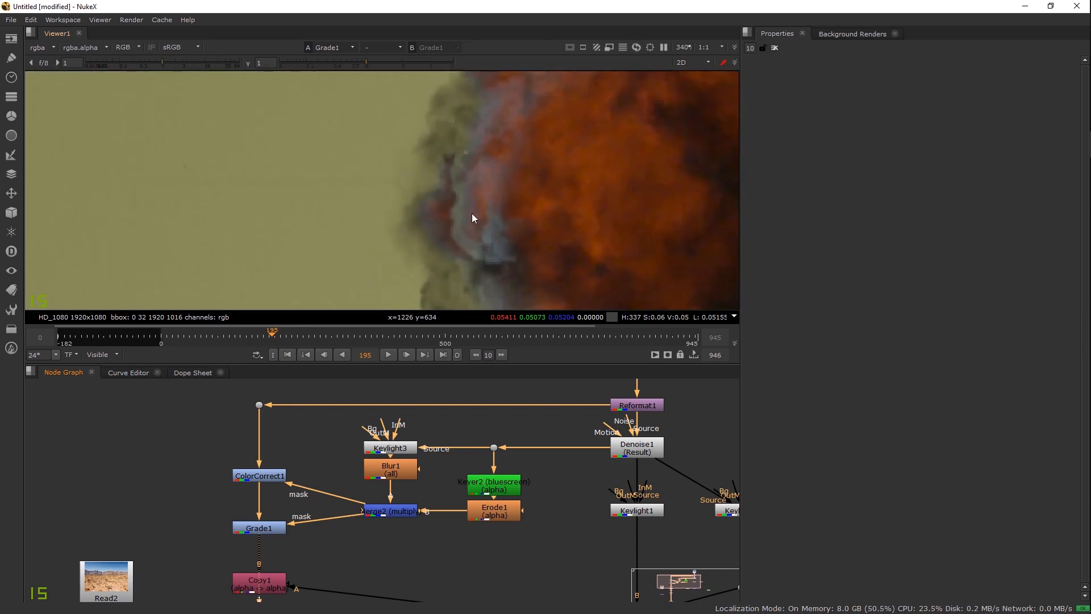
double_click(263, 527)
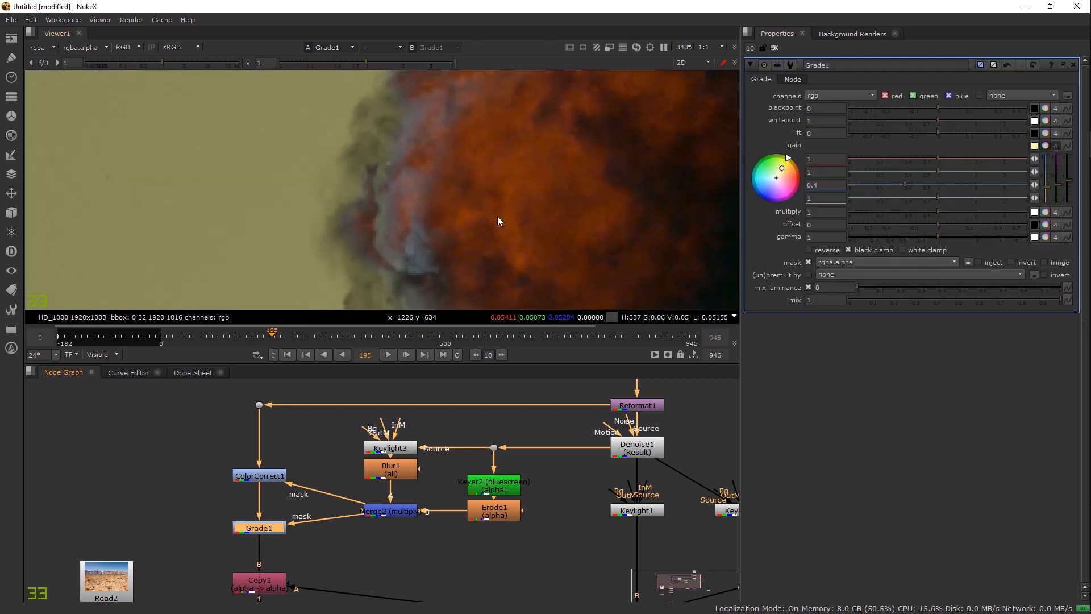
Step: Bring Copy1 into view and display its alpha matte
scroll(443, 221, down, 2)
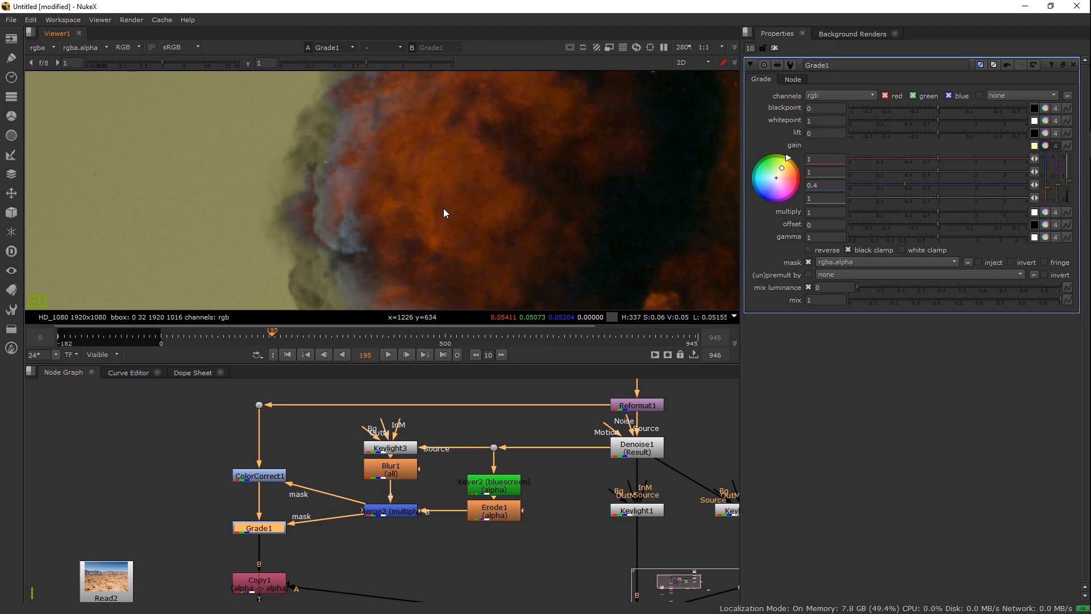
drag(323, 551, 333, 451)
click(268, 483)
key(1)
click(323, 455)
key(a)
scroll(344, 216, down, 6)
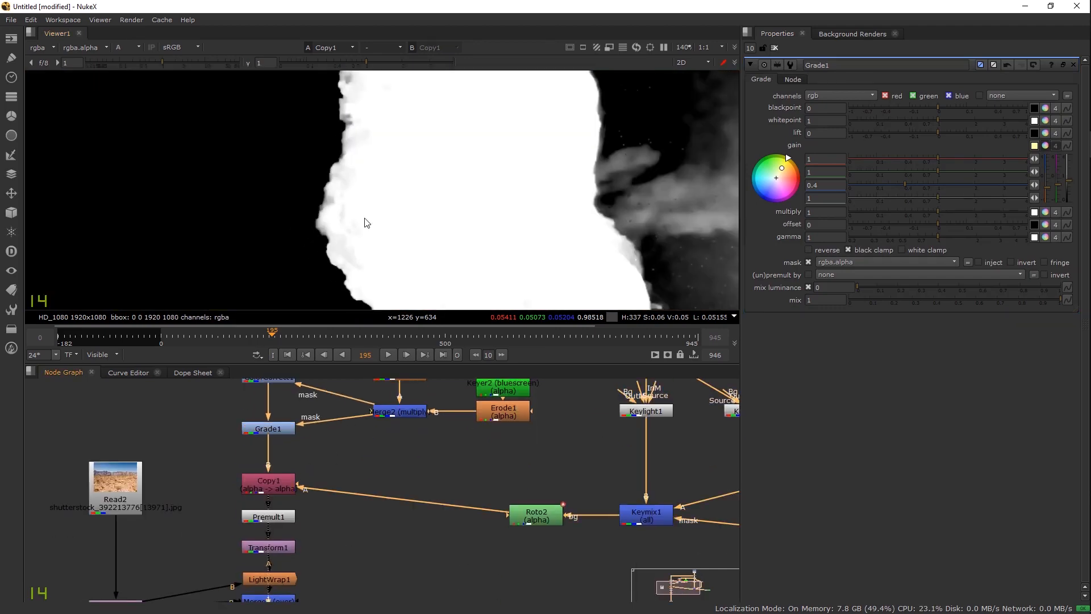
Step: Pan the graph to the keyers and Read2 plate, then view Grade1 in full colour
drag(575, 516, 463, 527)
drag(504, 482, 515, 577)
drag(608, 581, 552, 522)
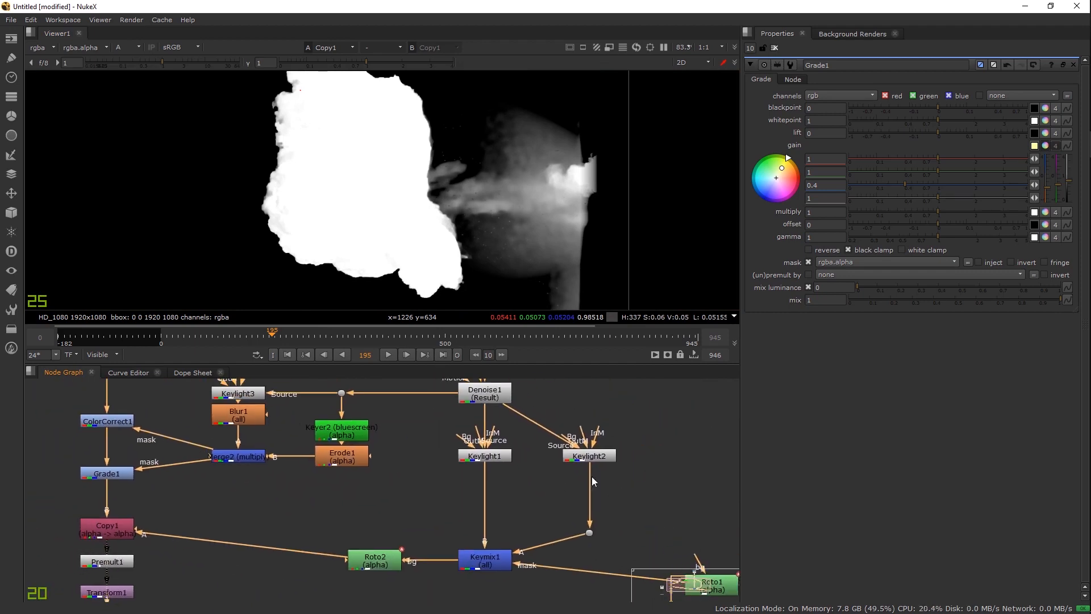
drag(348, 498, 473, 501)
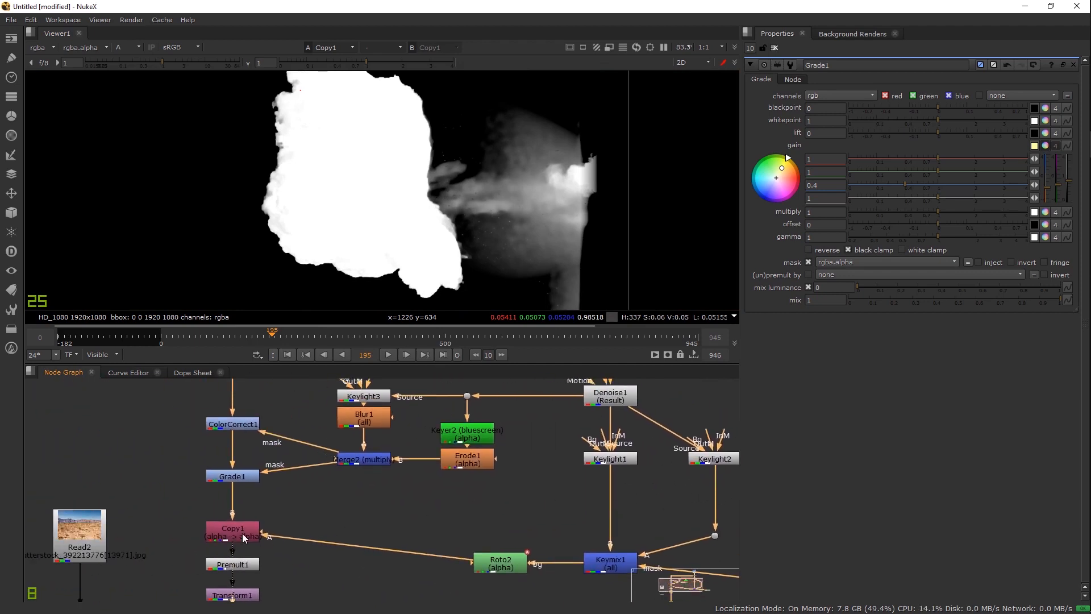
click(233, 477)
key(a)
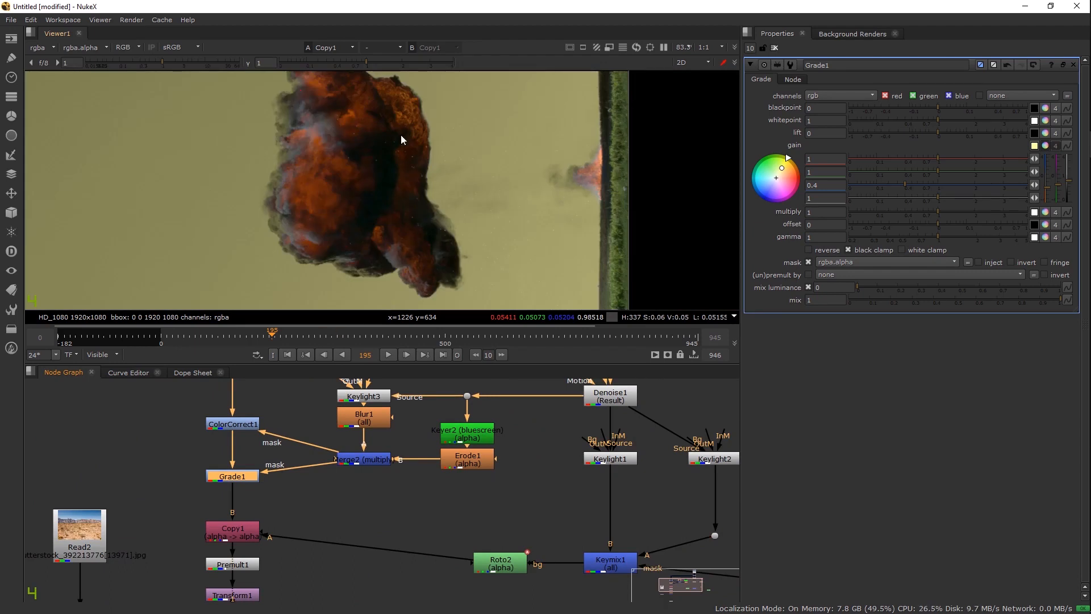
scroll(397, 251, up, 3)
Step: View Copy1, Premult1 and Transform1 outputs, centring the premultiplied explosion in the Viewer
click(248, 536)
drag(317, 530, 348, 432)
click(268, 468)
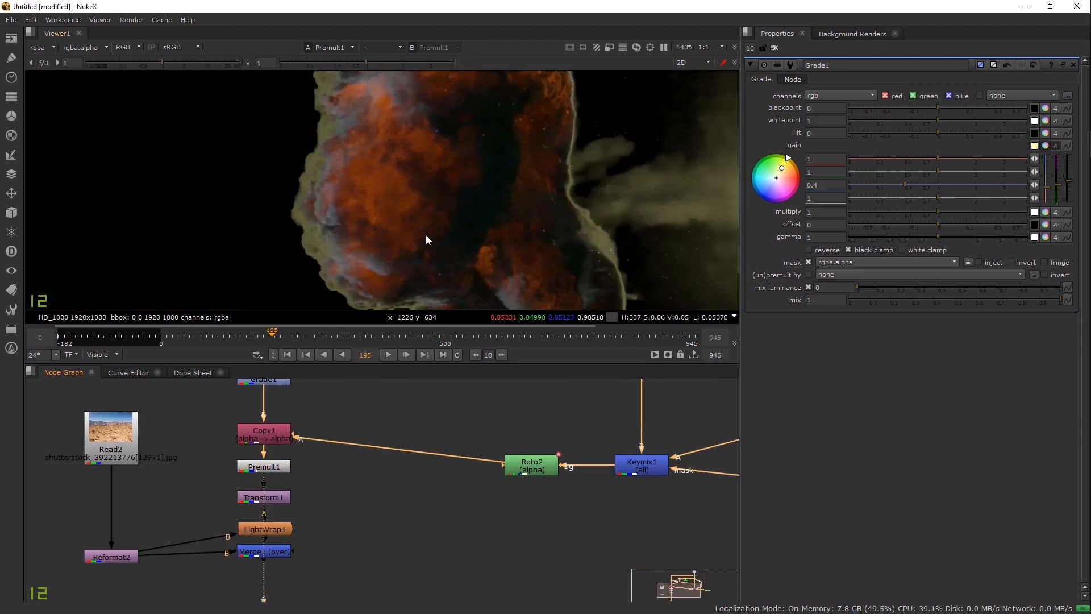
key(a)
key(a)
ctrl+shift+click(265, 499)
scroll(363, 234, down, 6)
drag(341, 202, 415, 201)
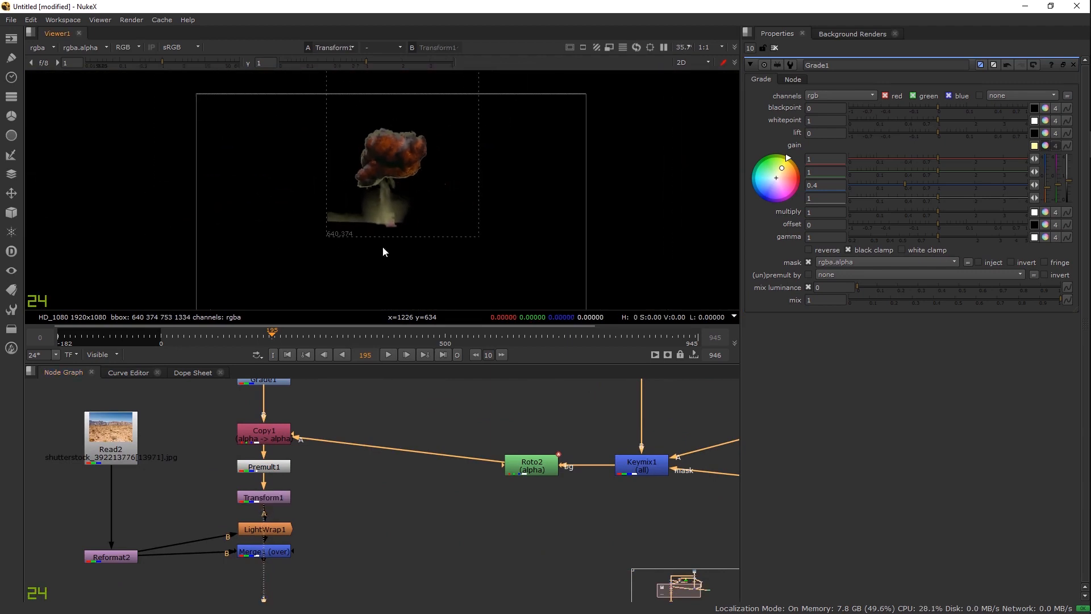
Step: View LightWrap1, then the final Merge1 explosion-over-desert composite, adjusting the Viewer framing
ctrl+shift+click(281, 533)
ctrl+shift+click(275, 556)
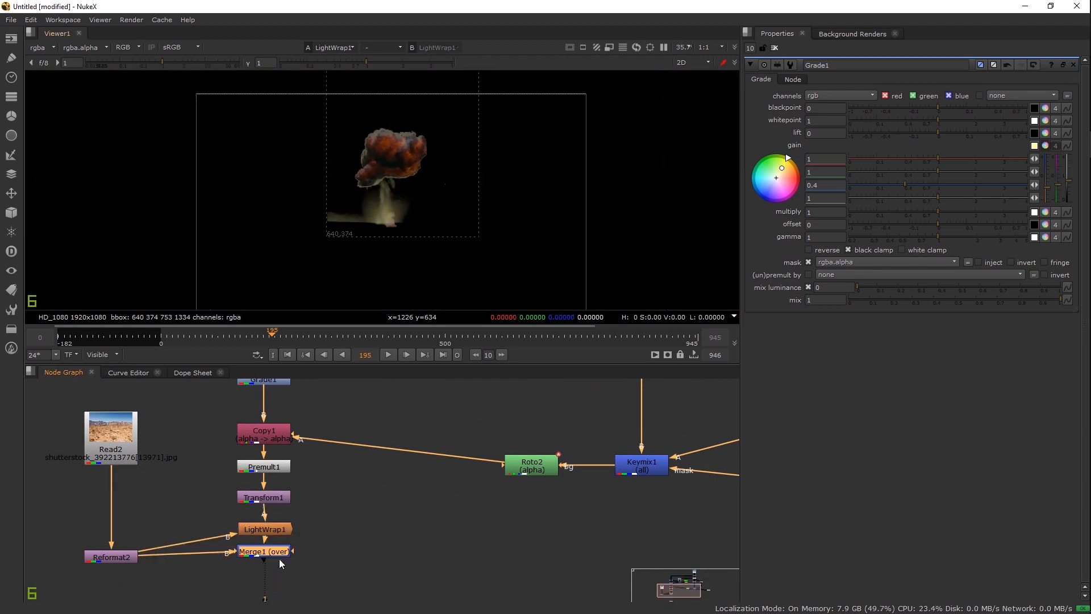
scroll(392, 190, up, 6)
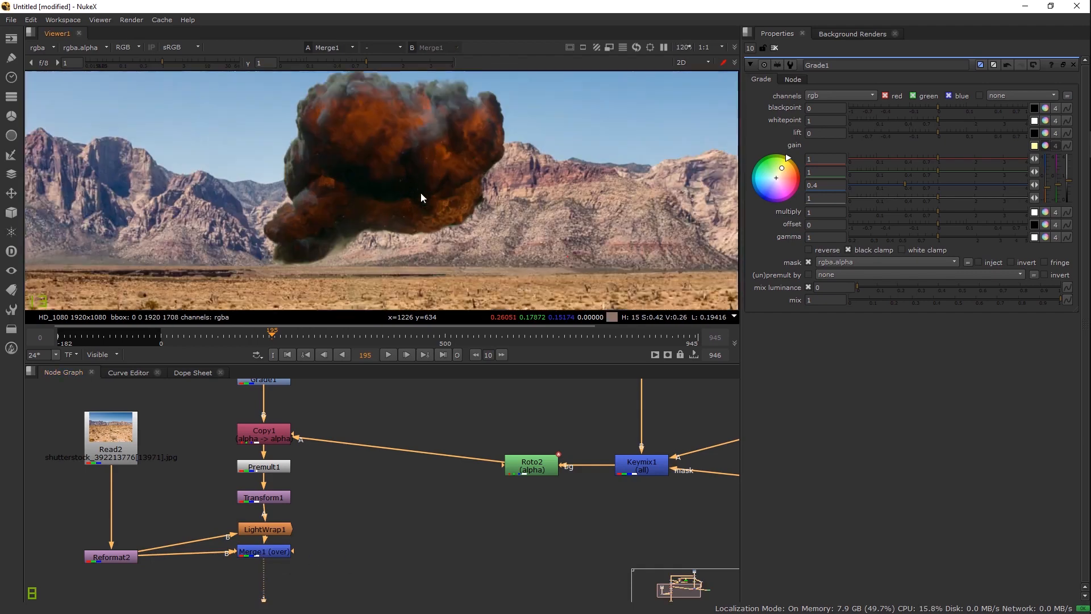
drag(437, 196, 448, 195)
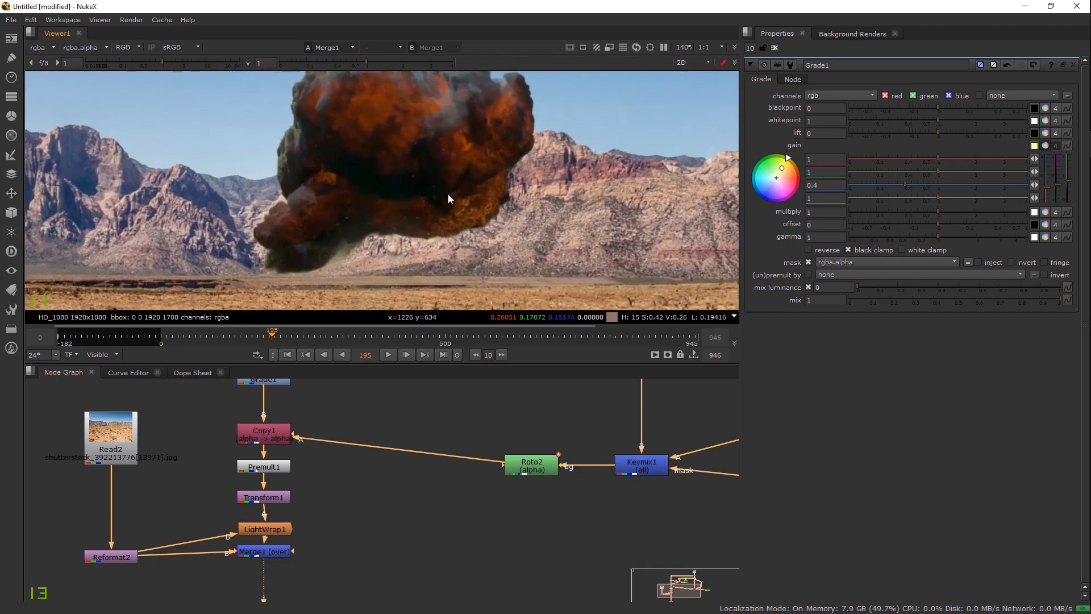
scroll(447, 194, down, 3)
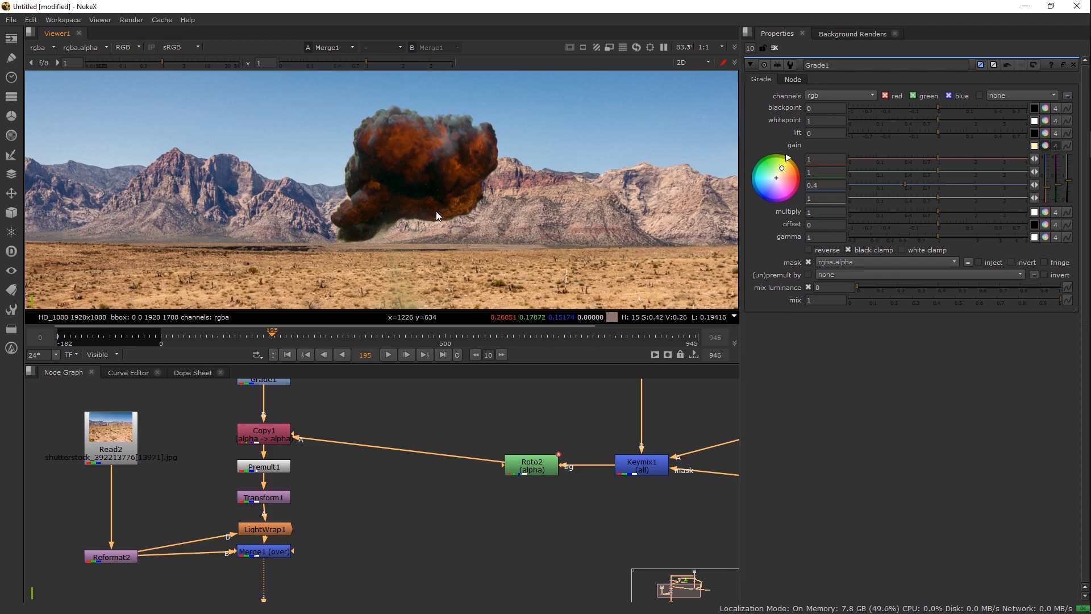
scroll(338, 464, down, 2)
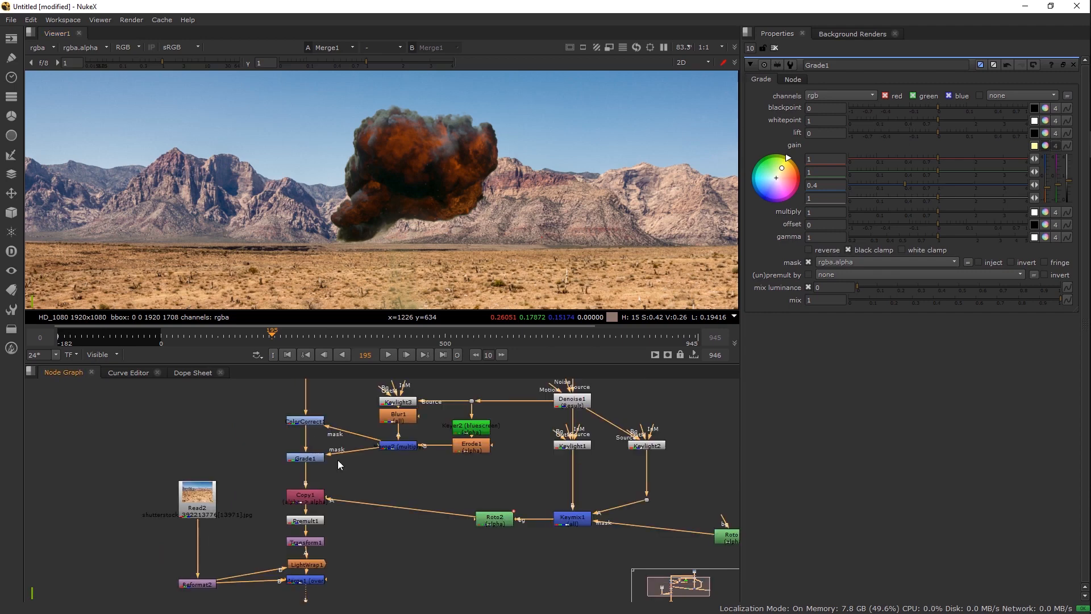